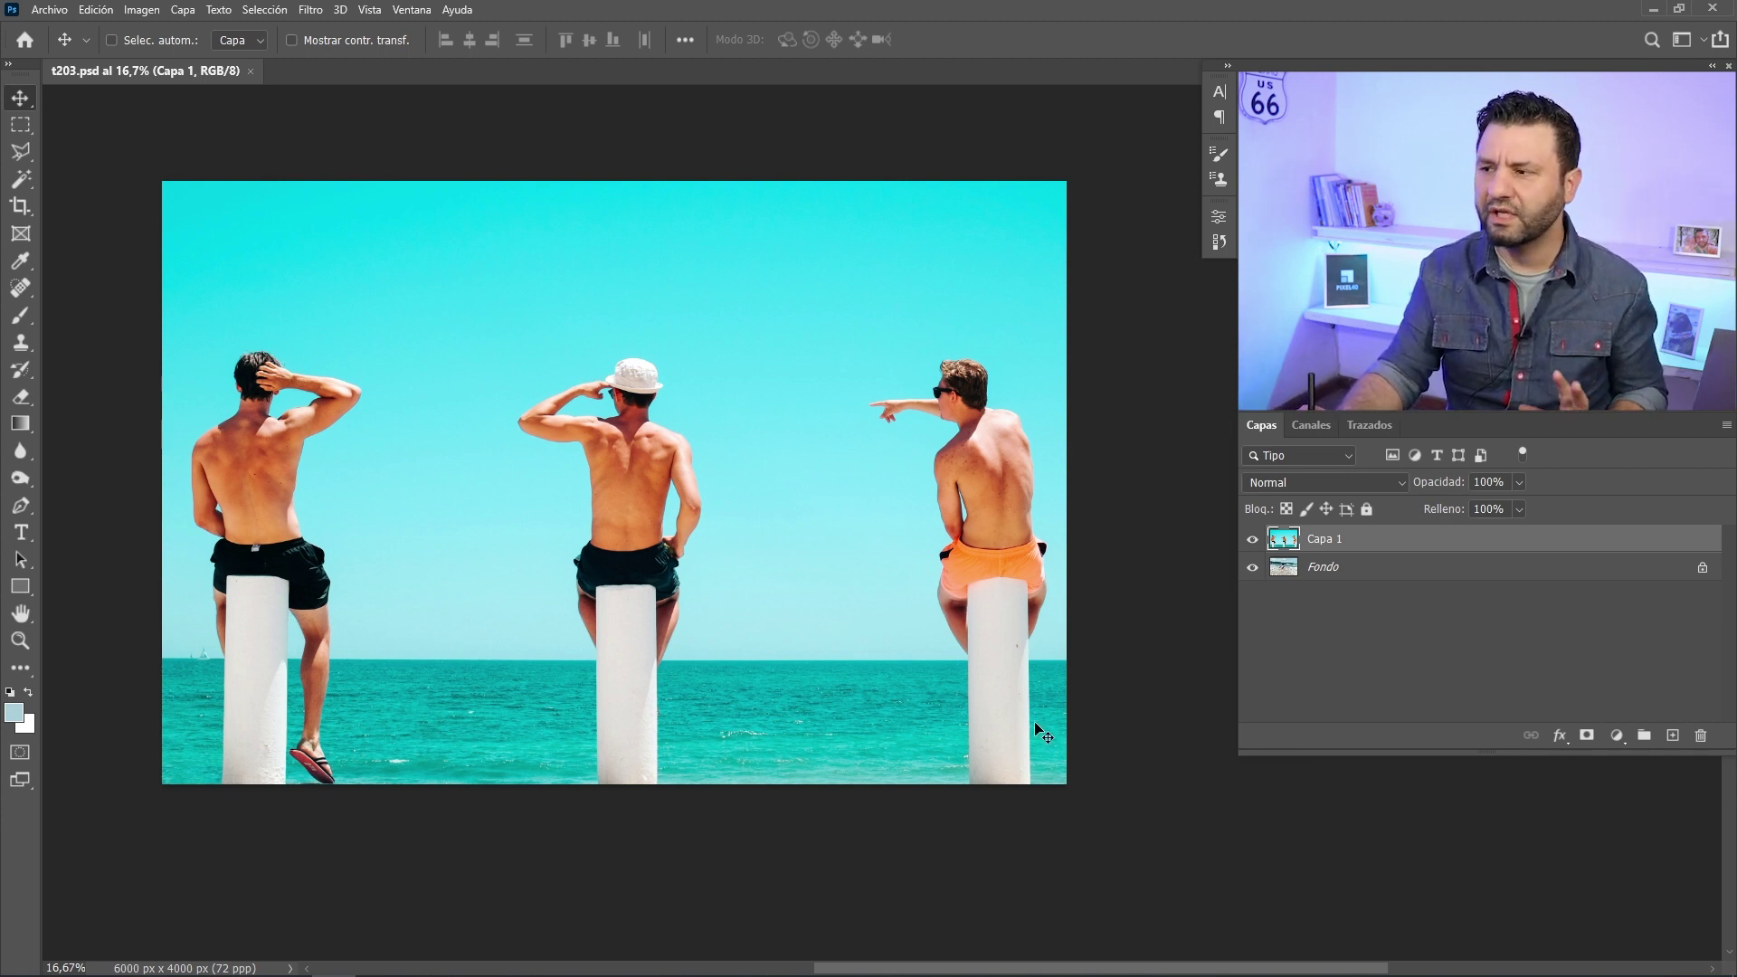
# - Hide the Capa 1 three-men reference layer to reveal the beach photo
pyautogui.click(1252, 541)
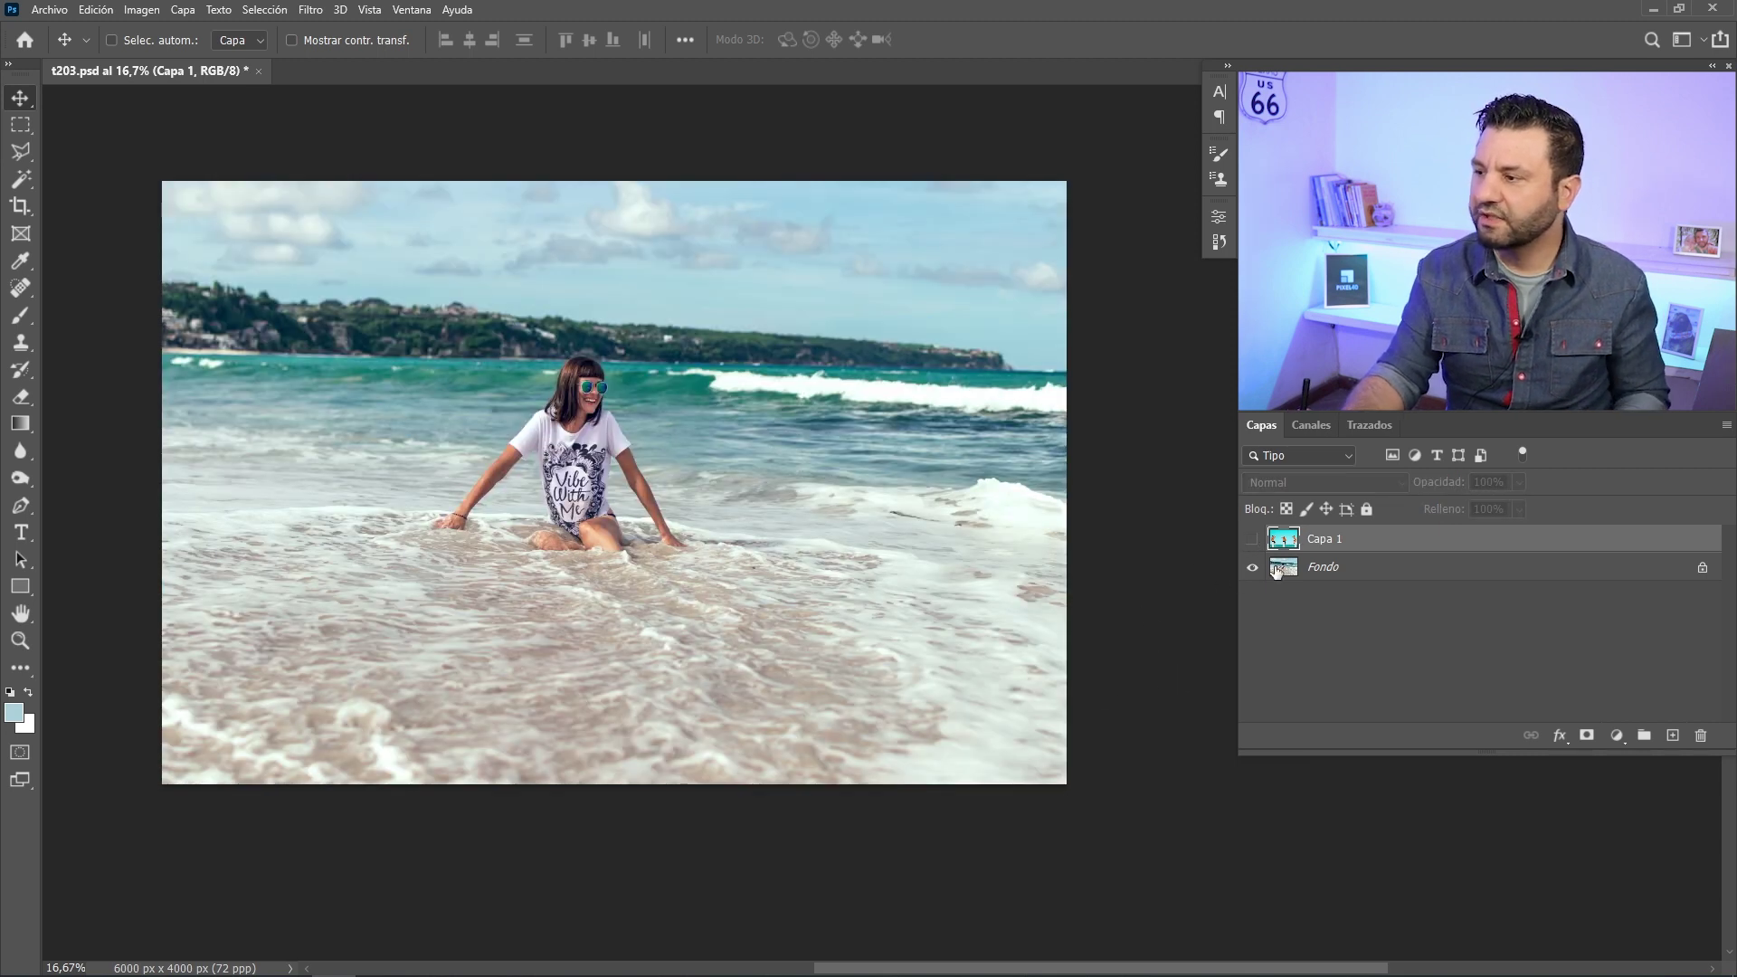
# - On the Fondo layer, crop with about -2° rotation to level the sea horizon
pyautogui.click(1290, 571)
pyautogui.click(20, 234)
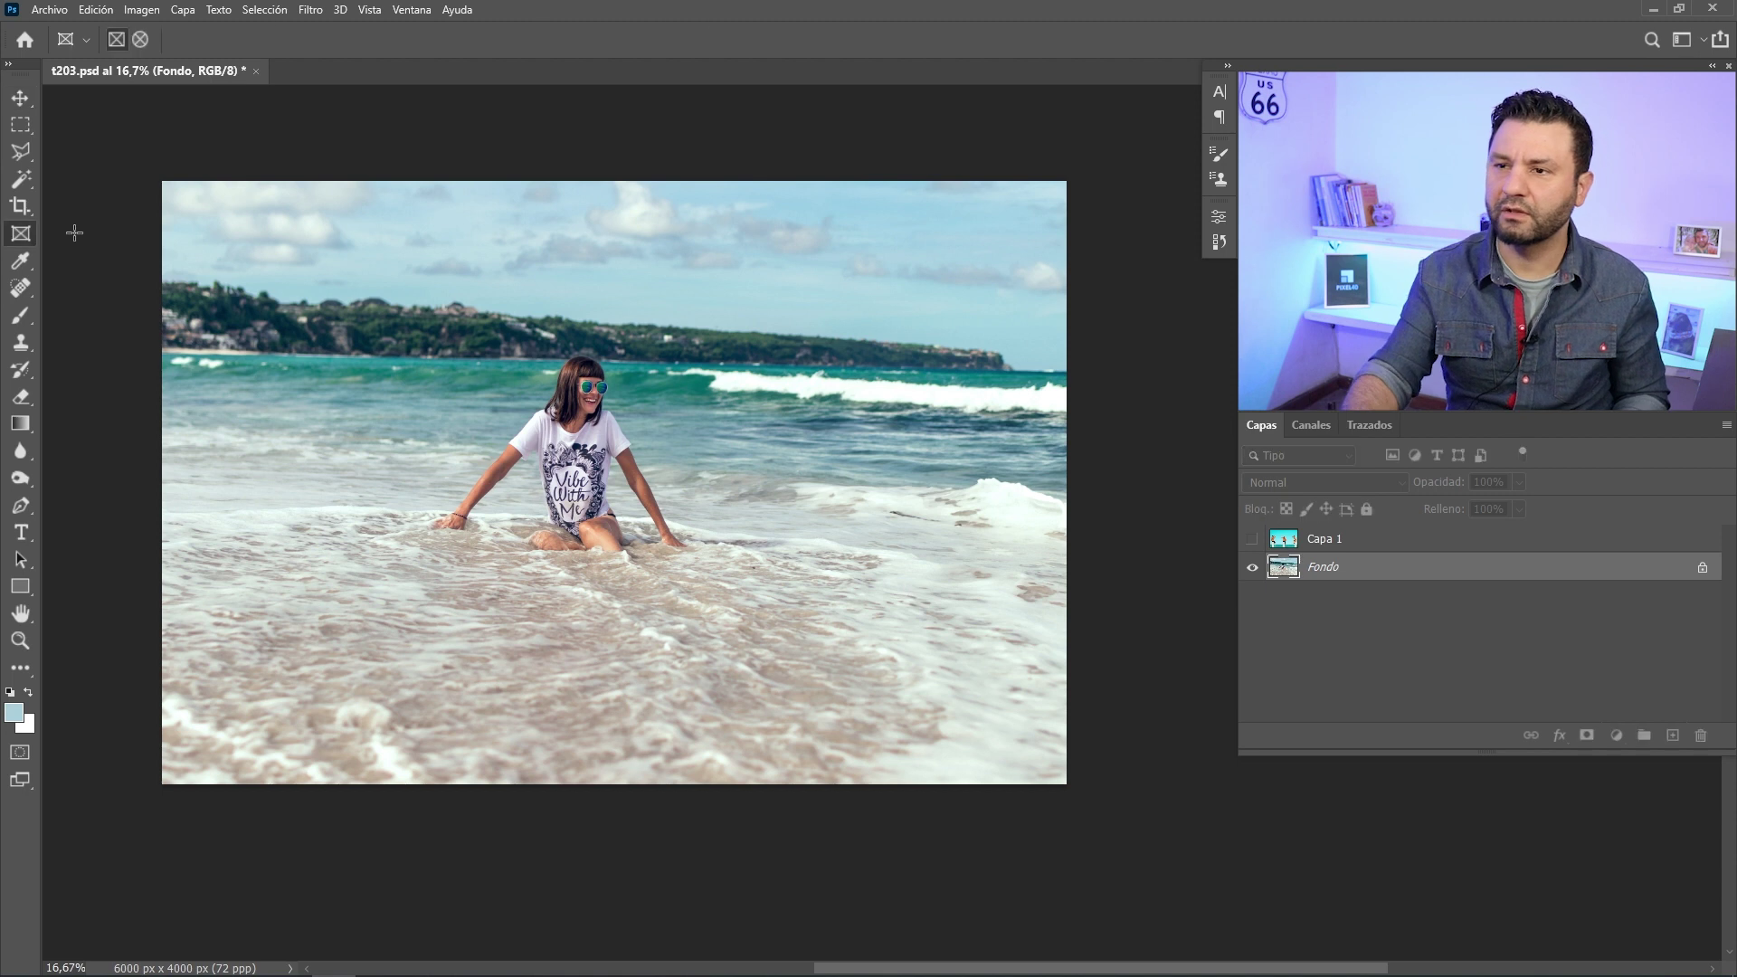
pyautogui.click(20, 207)
pyautogui.moveTo(1124, 511); pyautogui.dragTo(1128, 490)
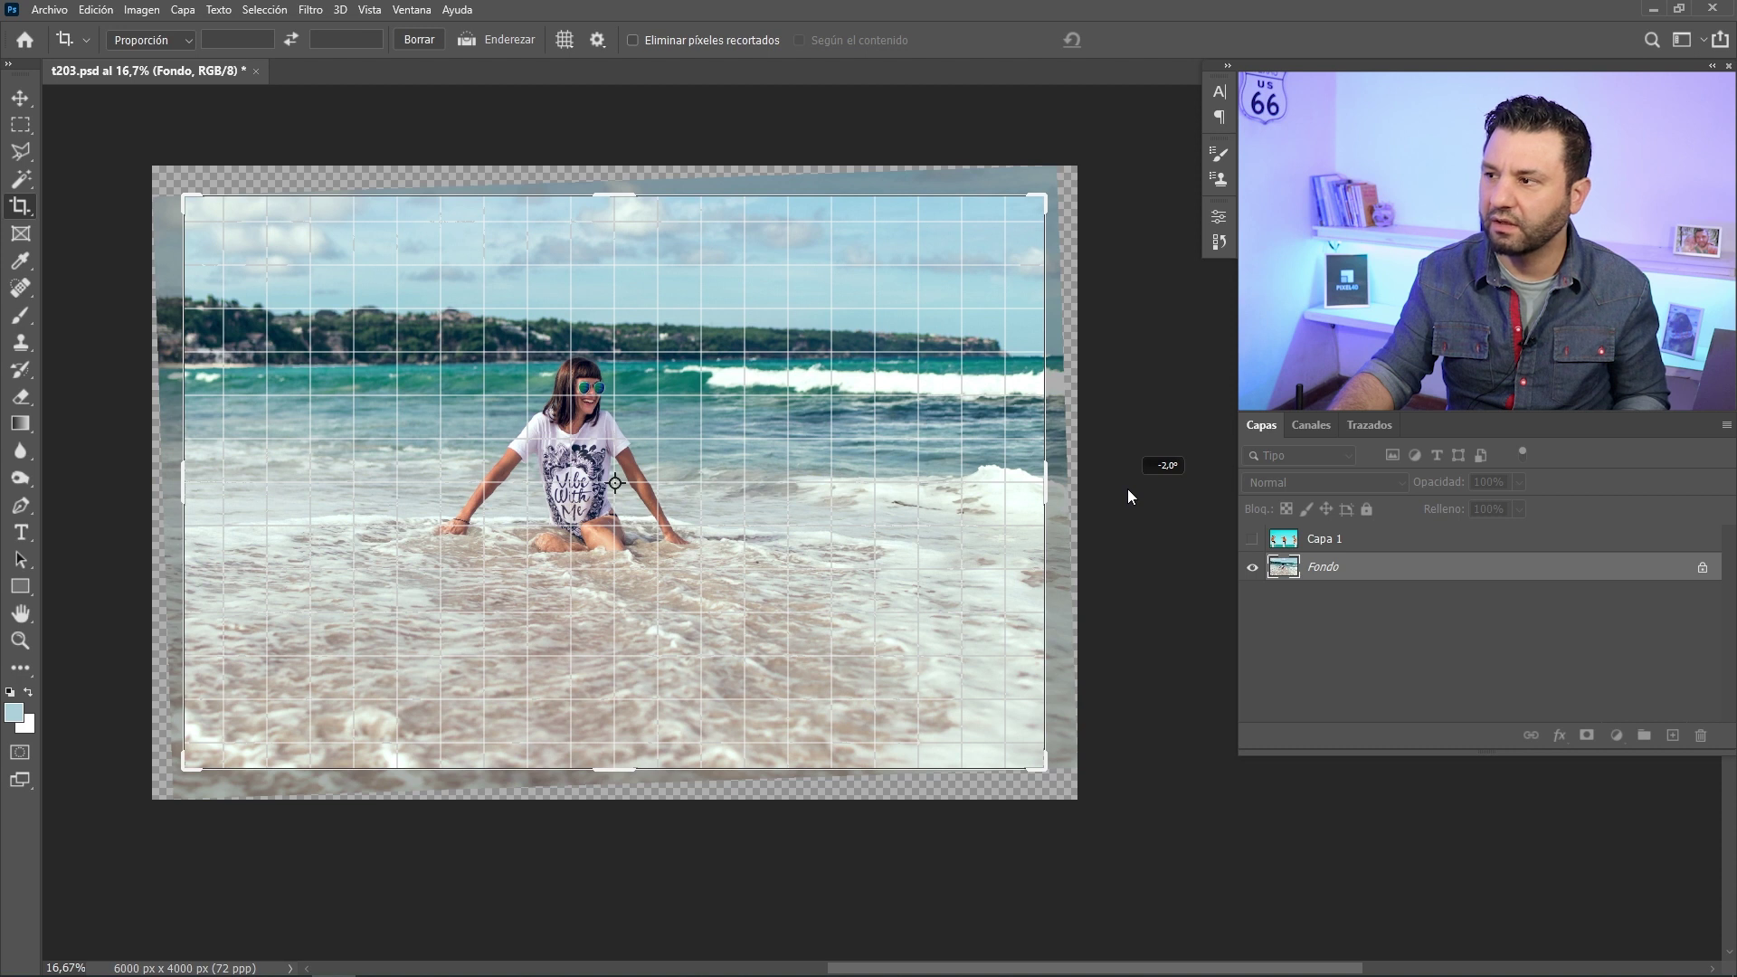
pyautogui.moveTo(1128, 490); pyautogui.dragTo(1128, 491)
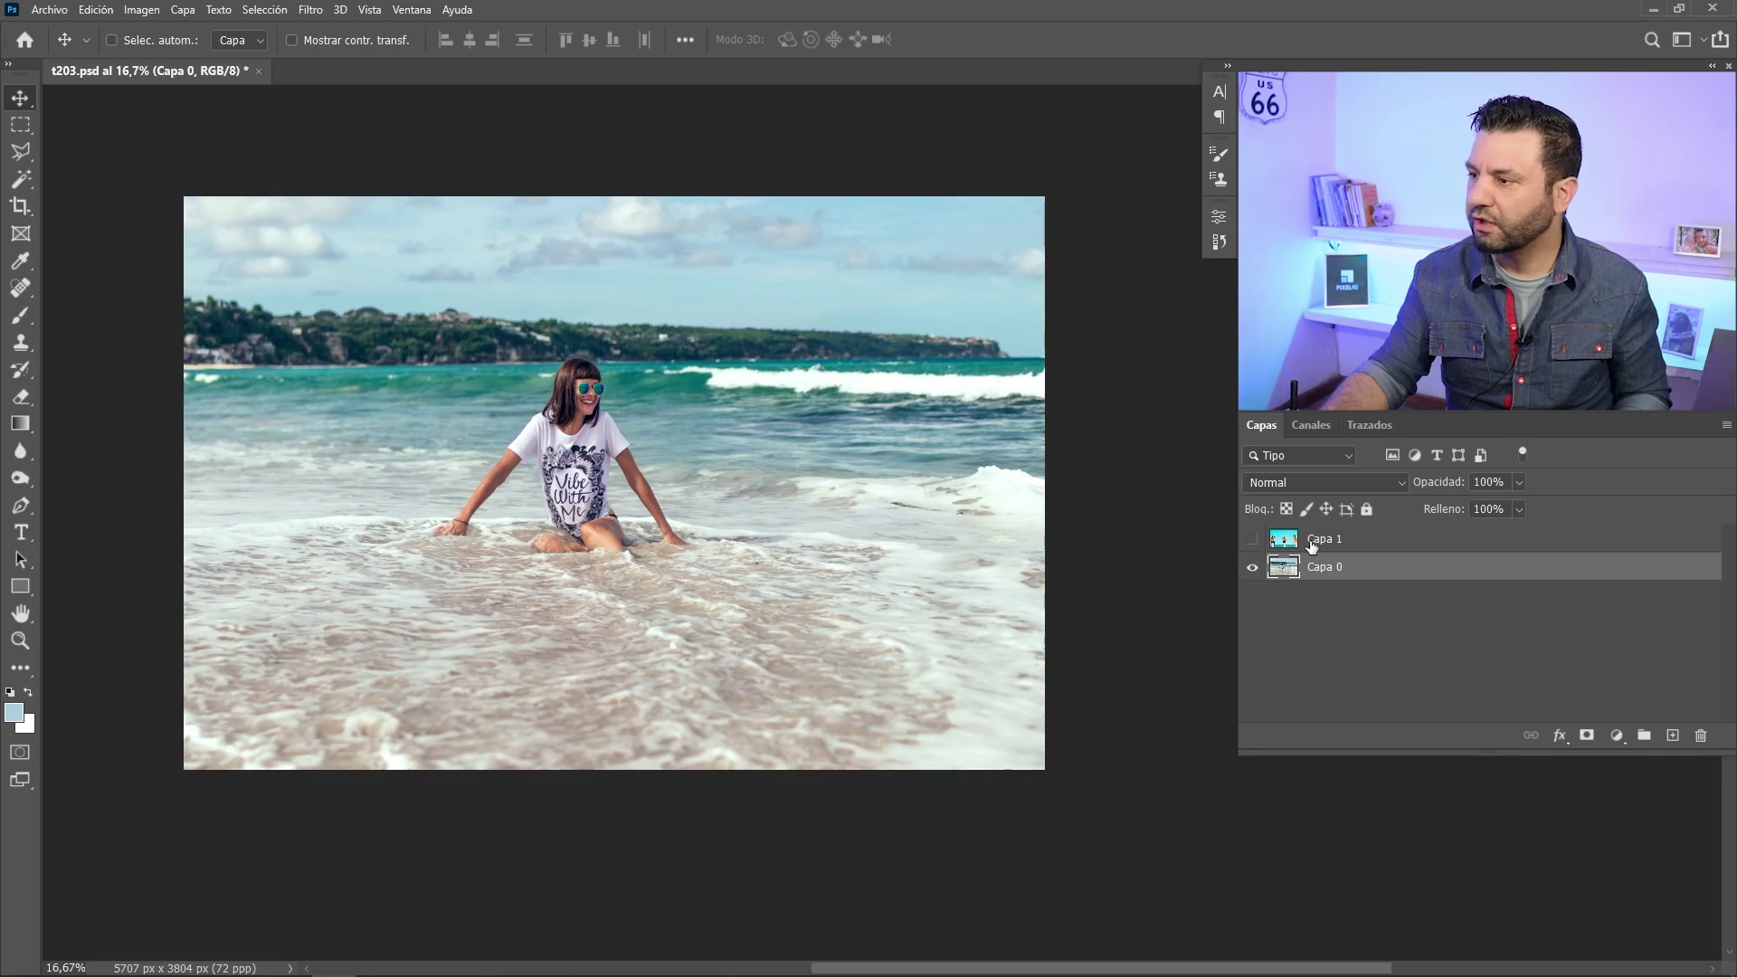
# - Show and select Capa 1, then paint a cyan swatch dot sampled from its sky
pyautogui.click(1312, 541)
pyautogui.click(1252, 540)
pyautogui.scroll(2, 491, 598)
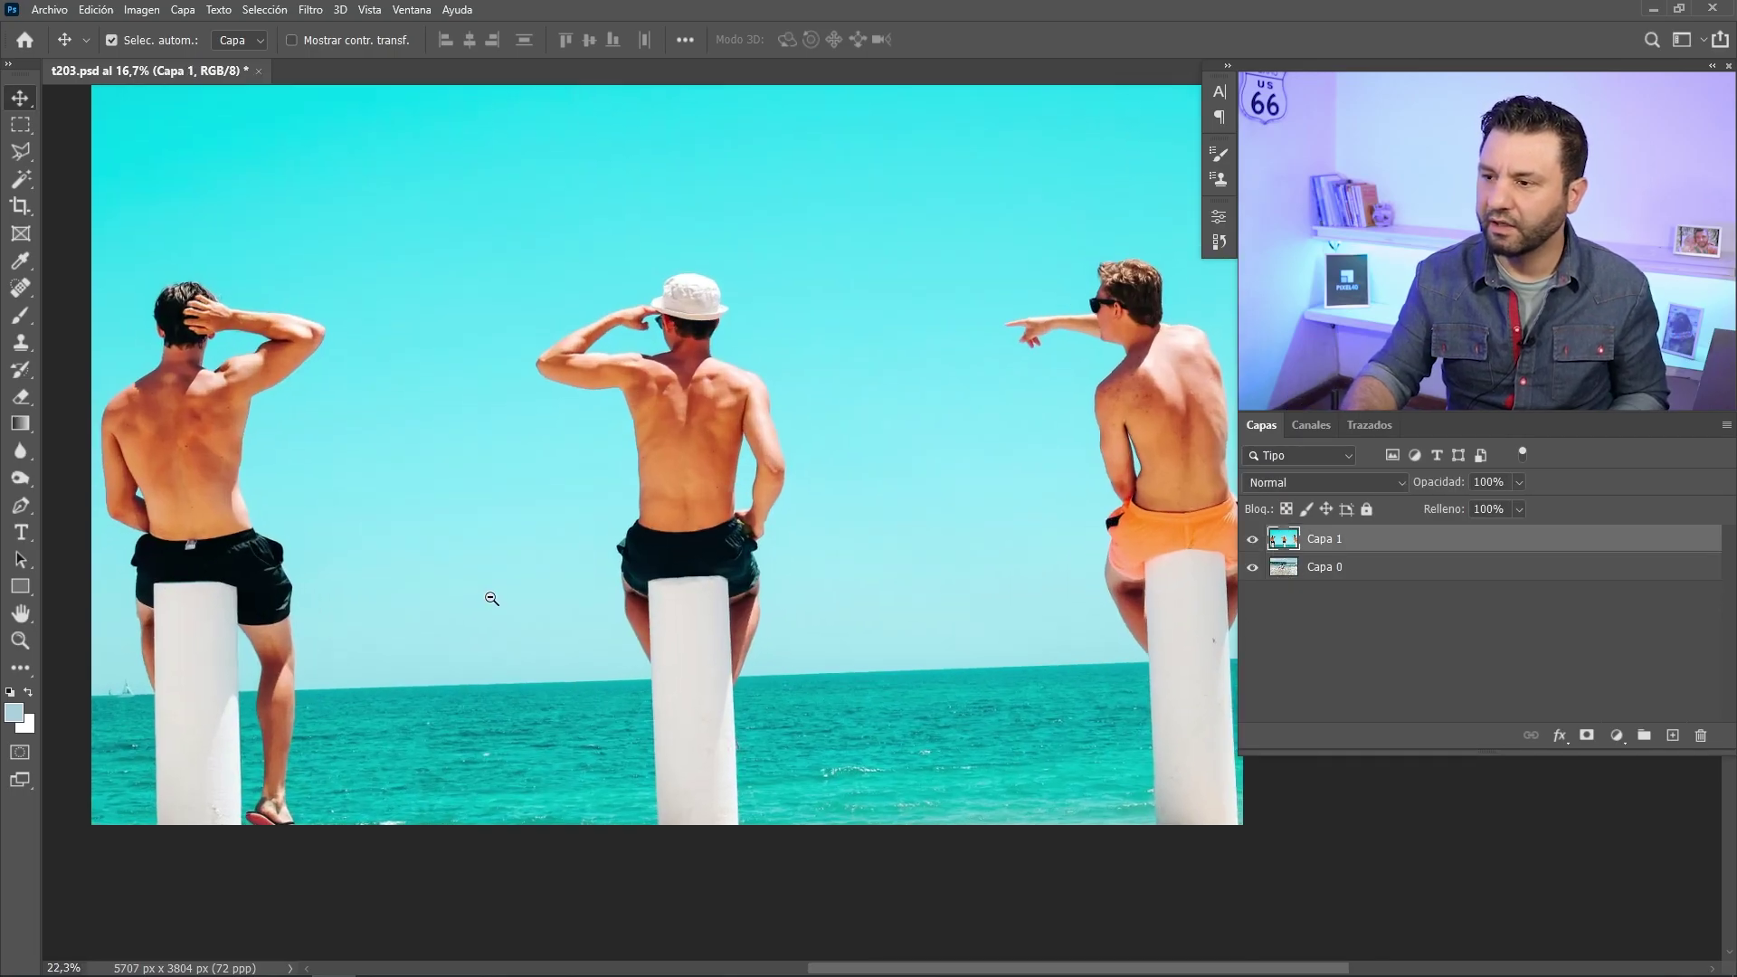
pyautogui.moveTo(495, 616); pyautogui.dragTo(598, 598)
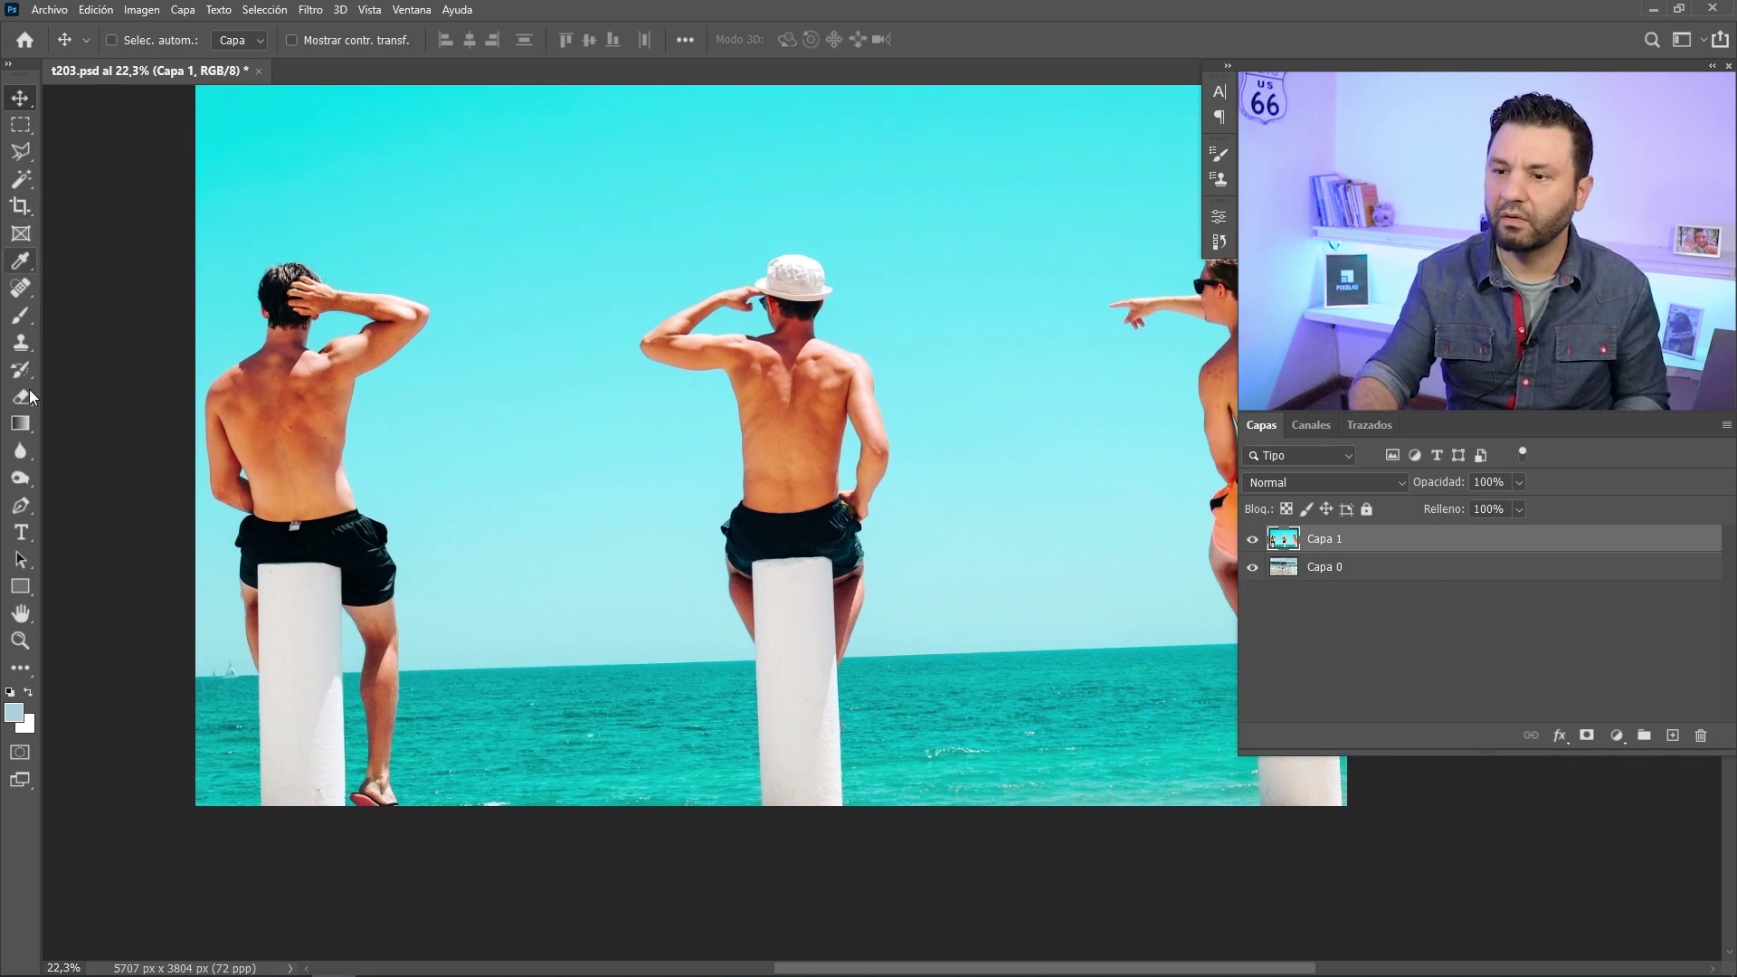
pyautogui.click(18, 316)
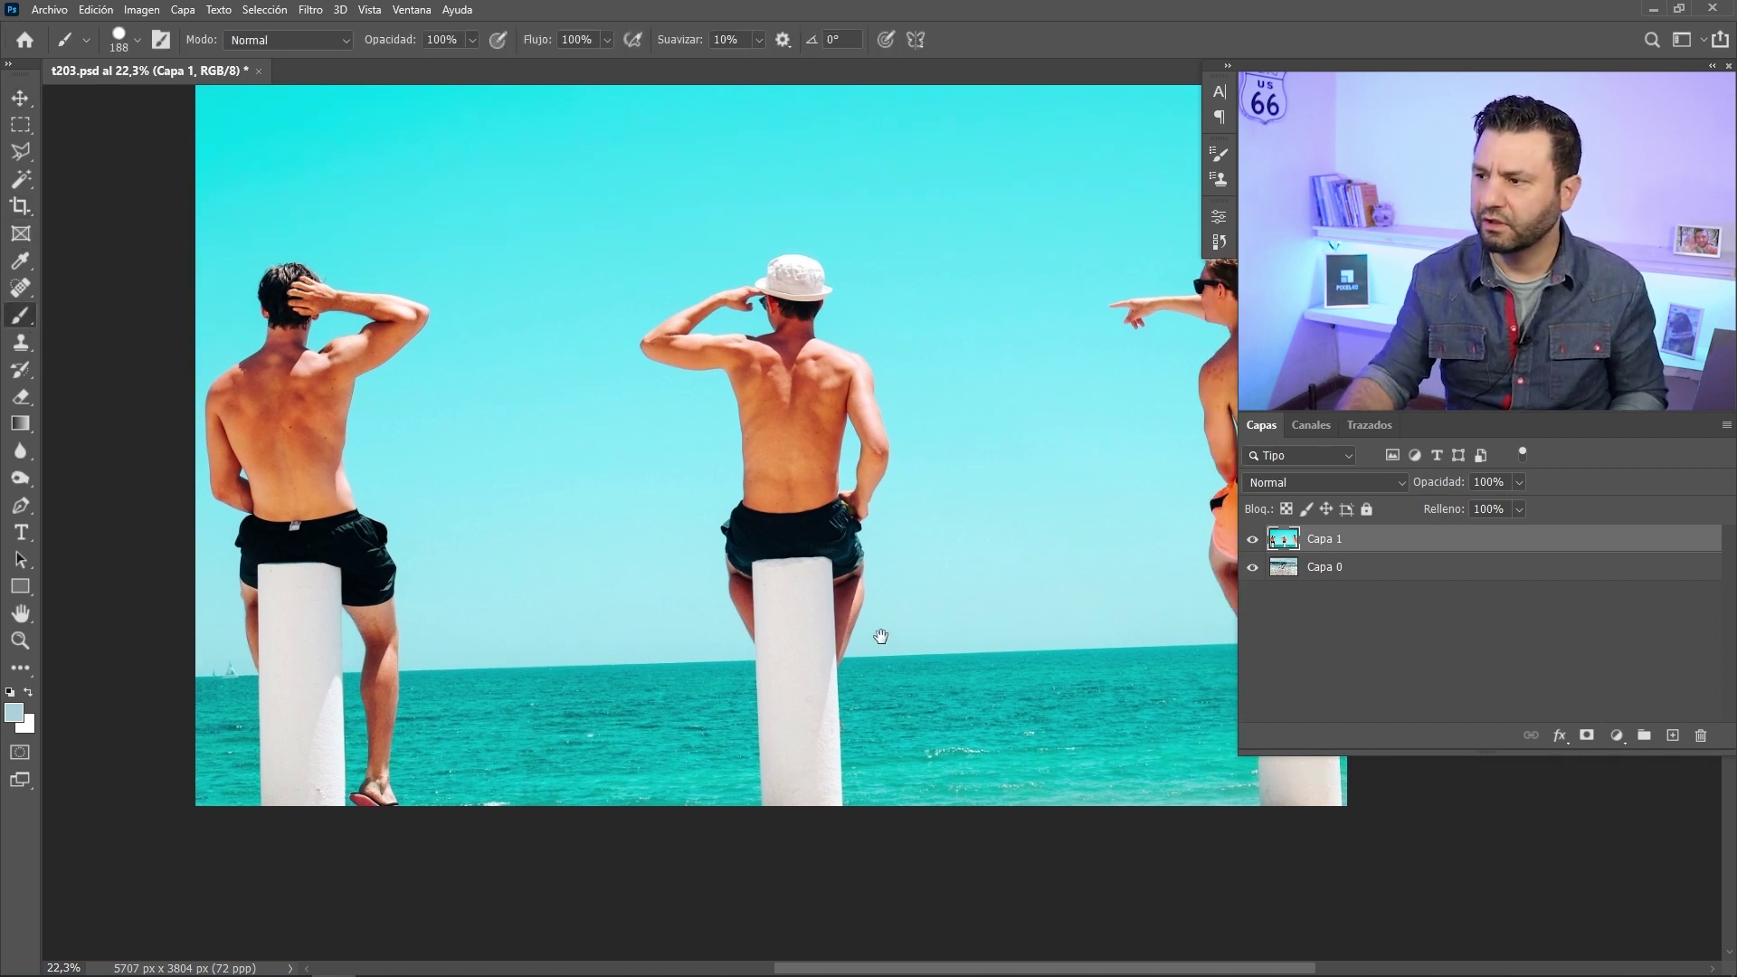
pyautogui.moveTo(872, 640); pyautogui.dragTo(740, 654)
pyautogui.scroll(-2, 741, 654)
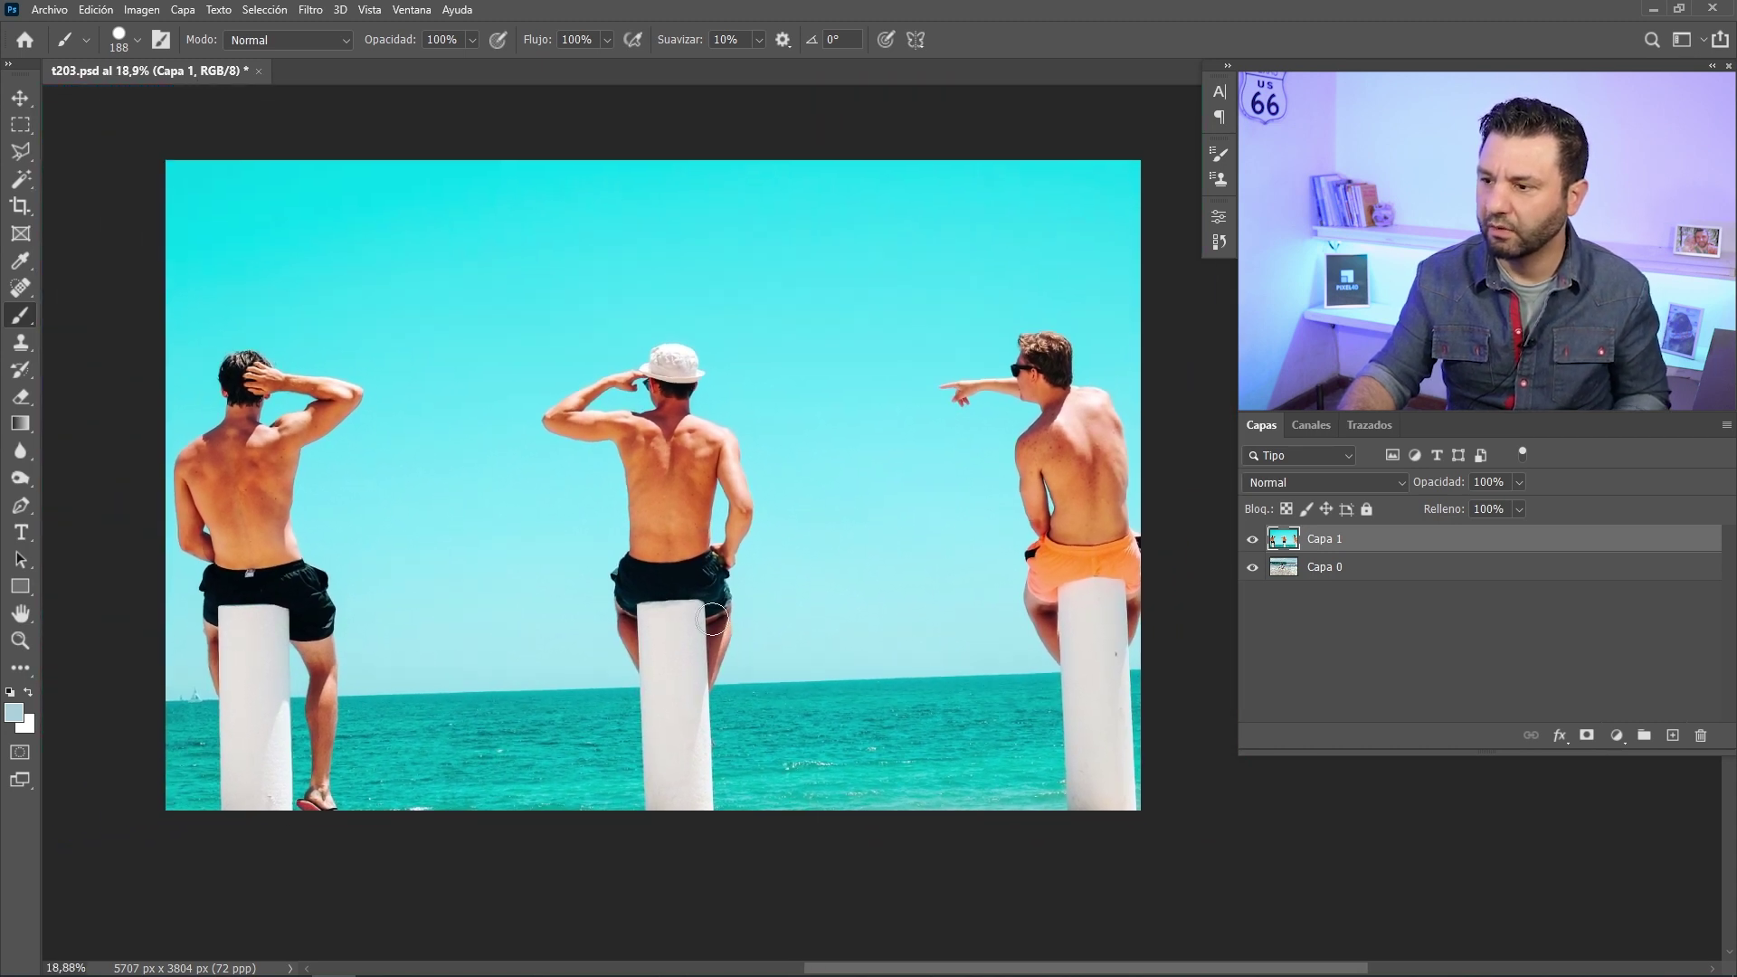
pyautogui.keyDown('alt'); pyautogui.click(459, 327); pyautogui.keyUp('alt')
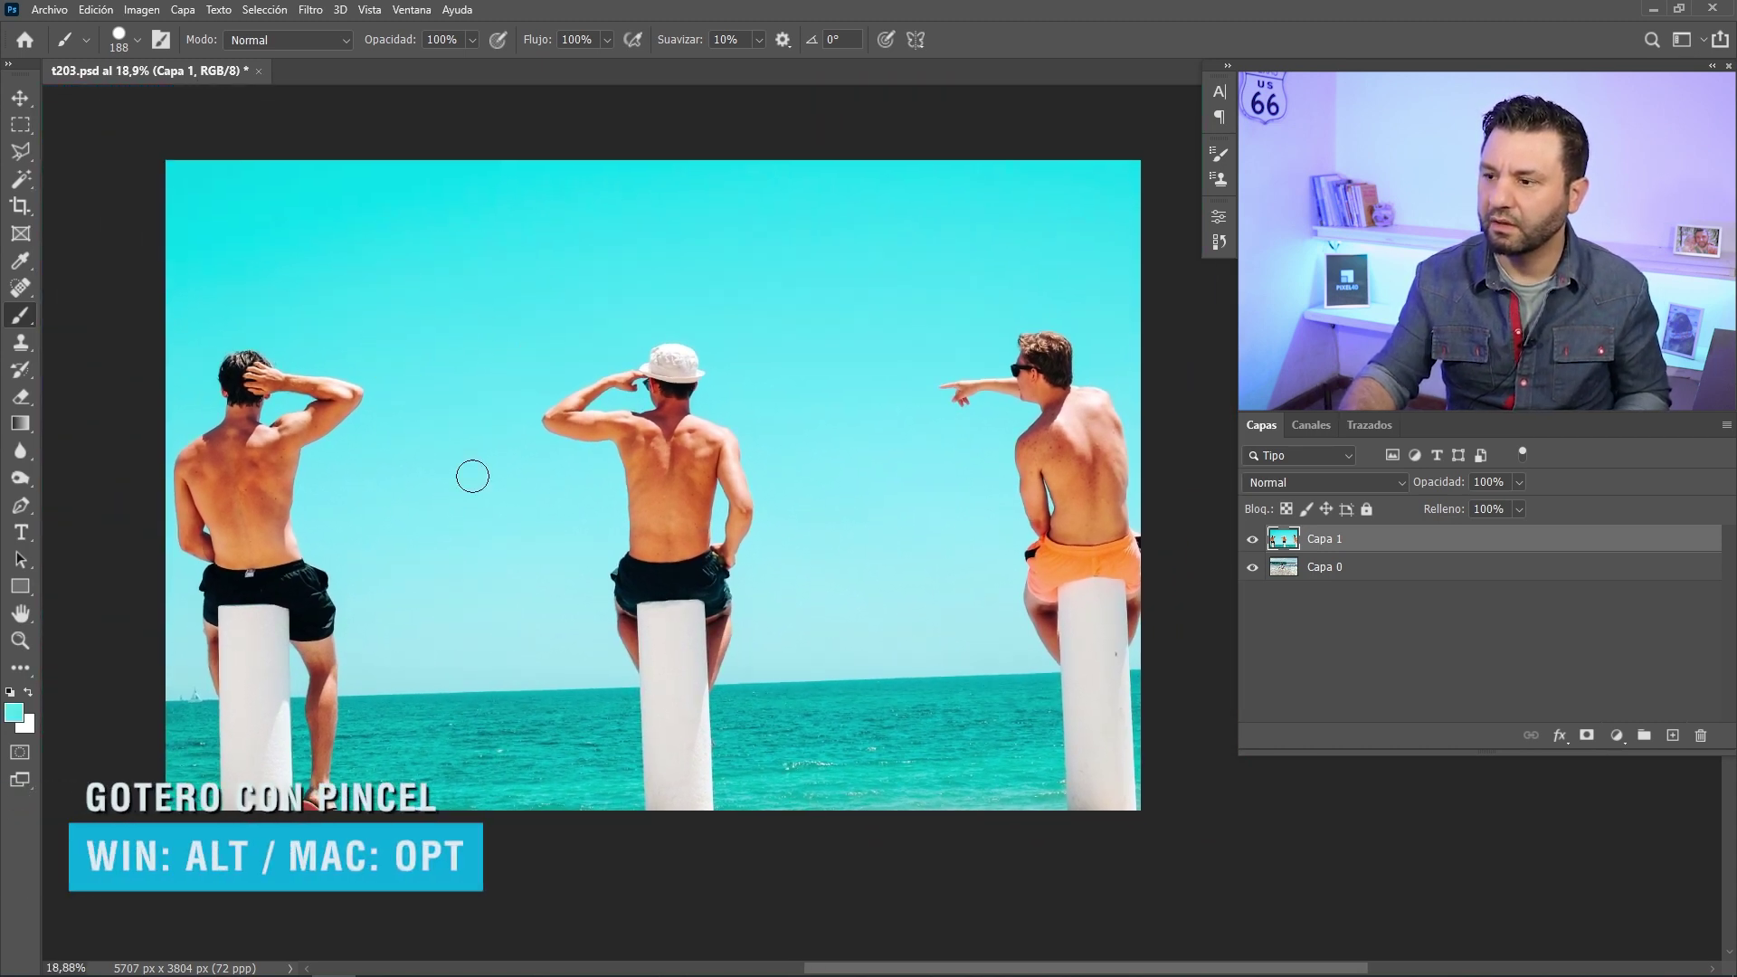
pyautogui.click(670, 640)
# - On a new layer, paint swatch dots of the men's skin tones, black shorts and orange shorts
pyautogui.hotkey('ctrl', 'shift', 'alt', 'n')
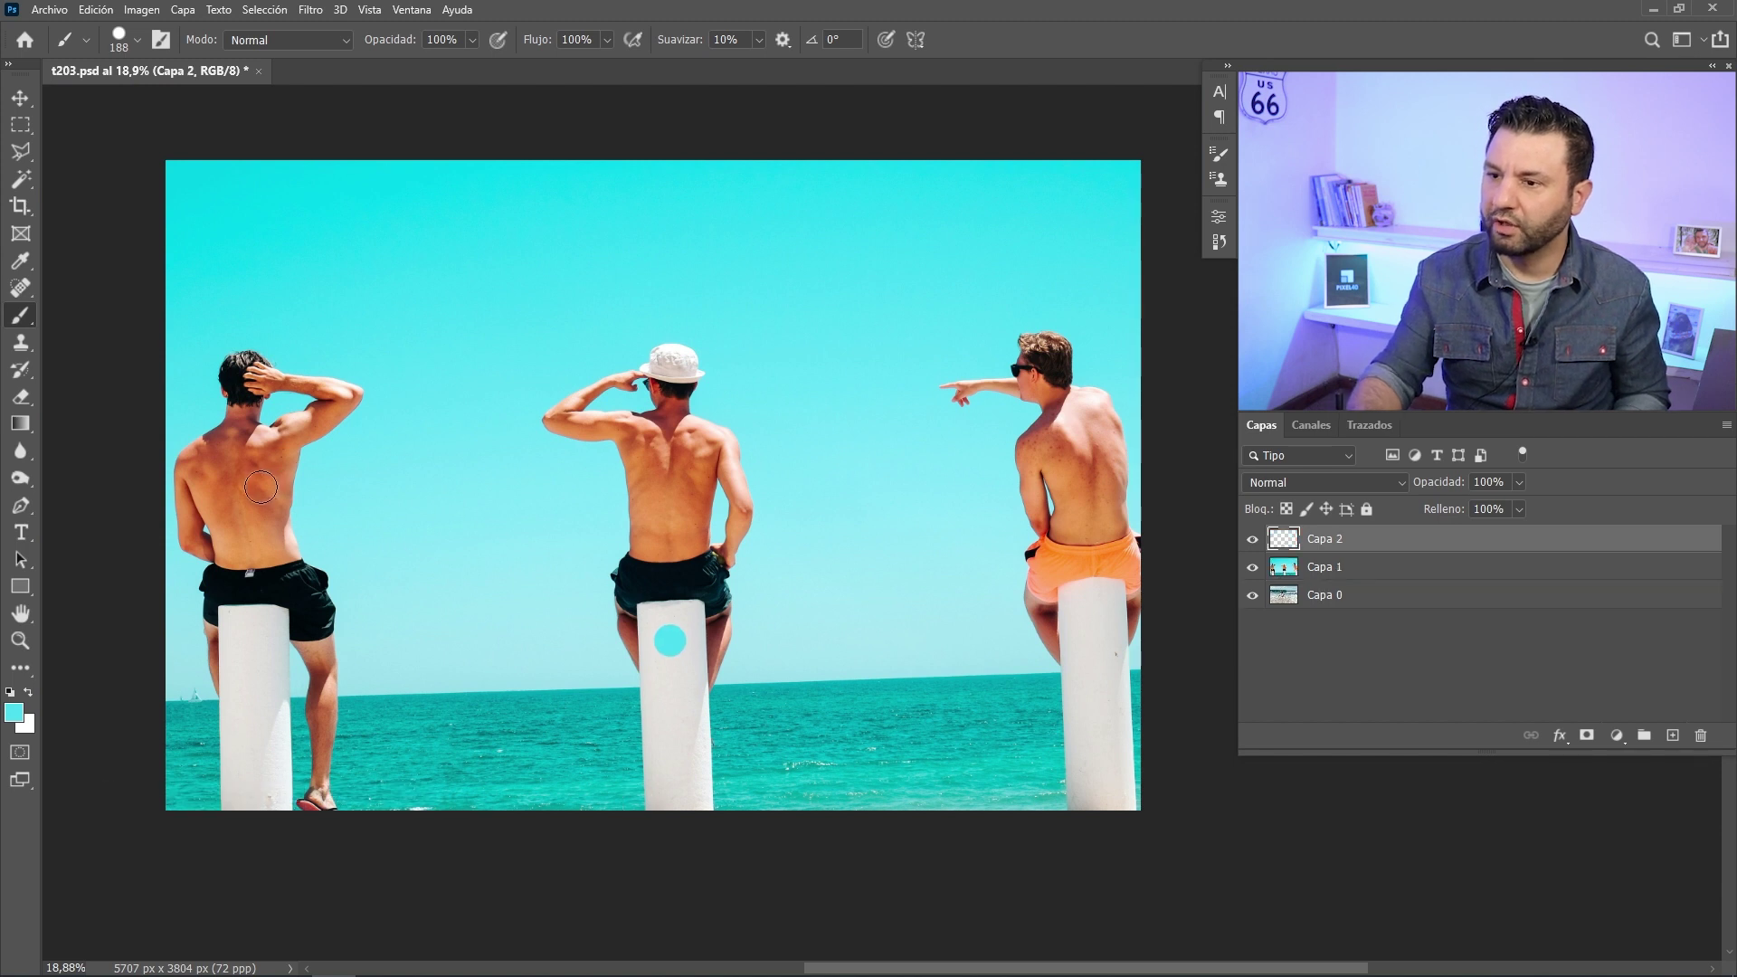
pyautogui.keyDown('alt'); pyautogui.click(258, 508); pyautogui.keyUp('alt')
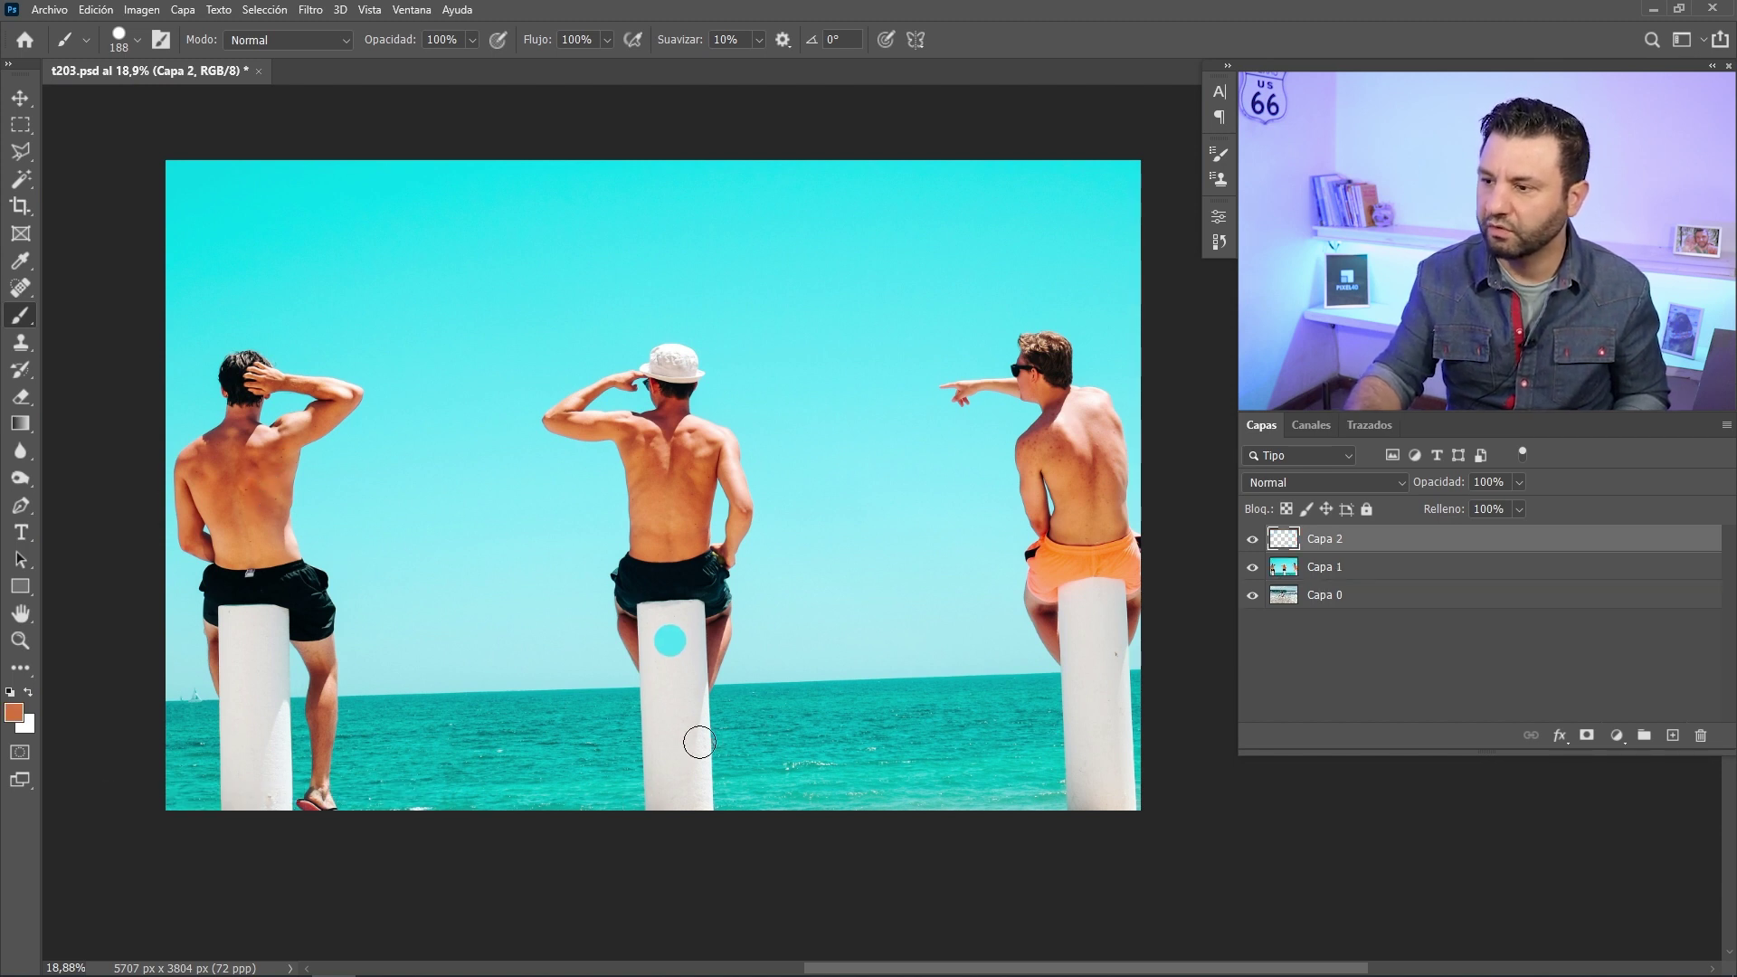
pyautogui.keyDown('alt'); pyautogui.click(666, 505); pyautogui.keyUp('alt')
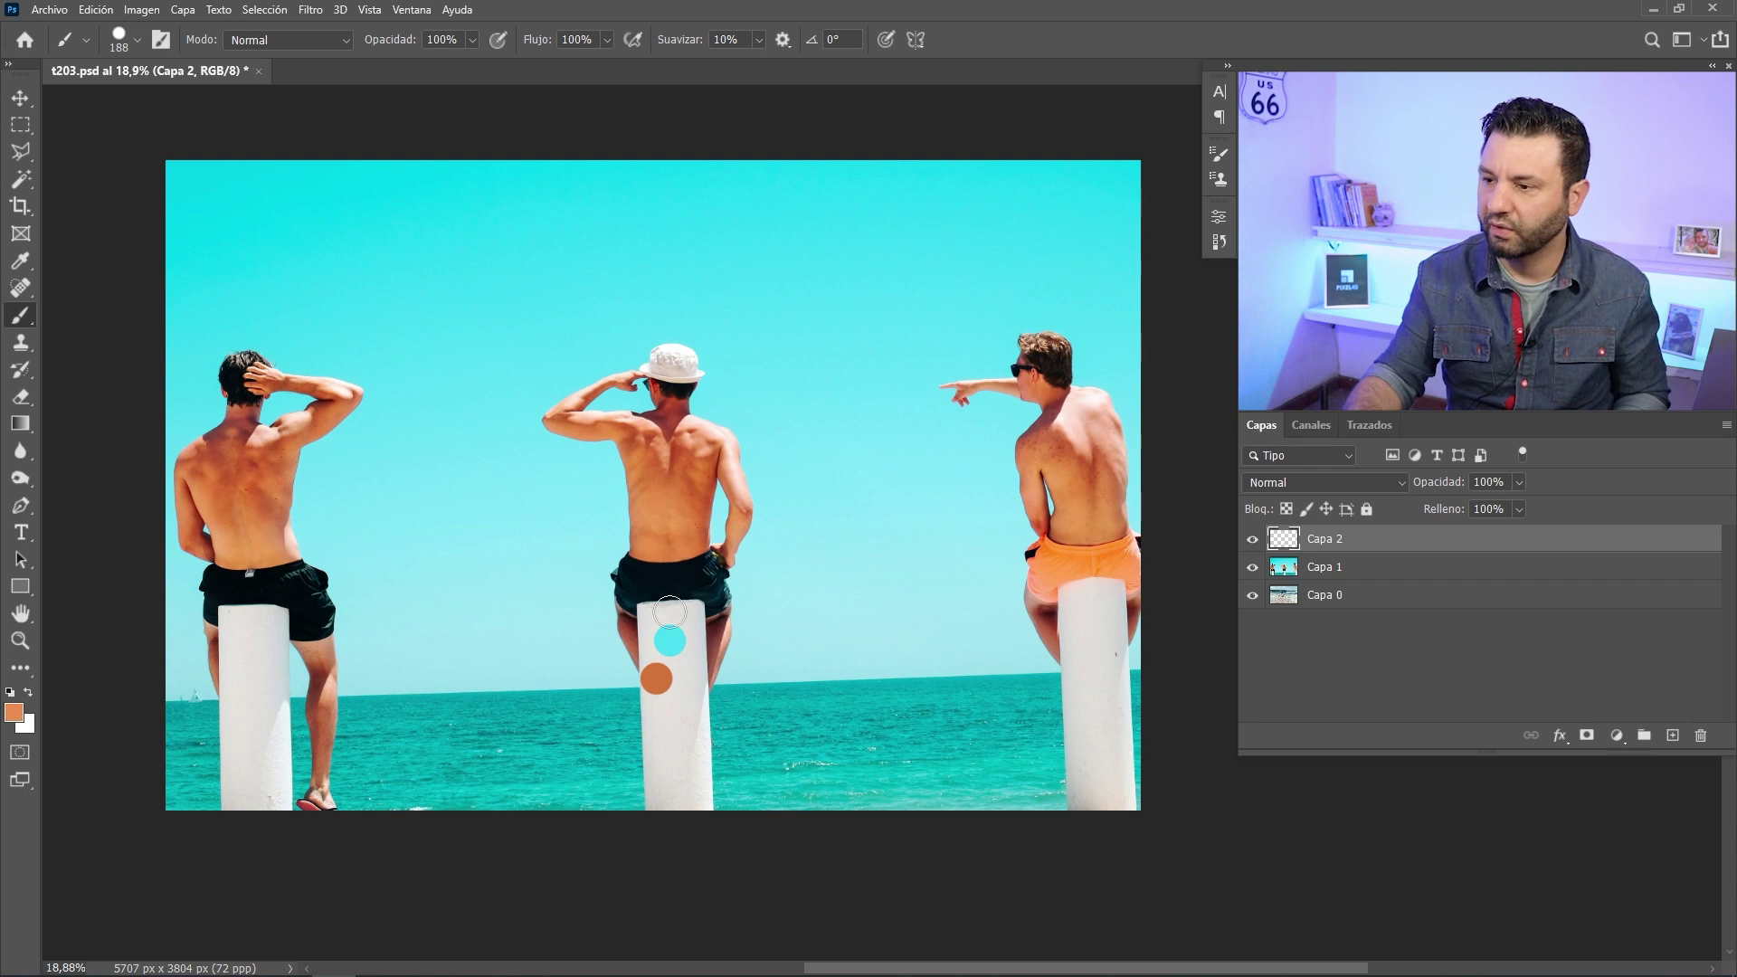
pyautogui.keyDown('alt'); pyautogui.click(1084, 482); pyautogui.keyUp('alt')
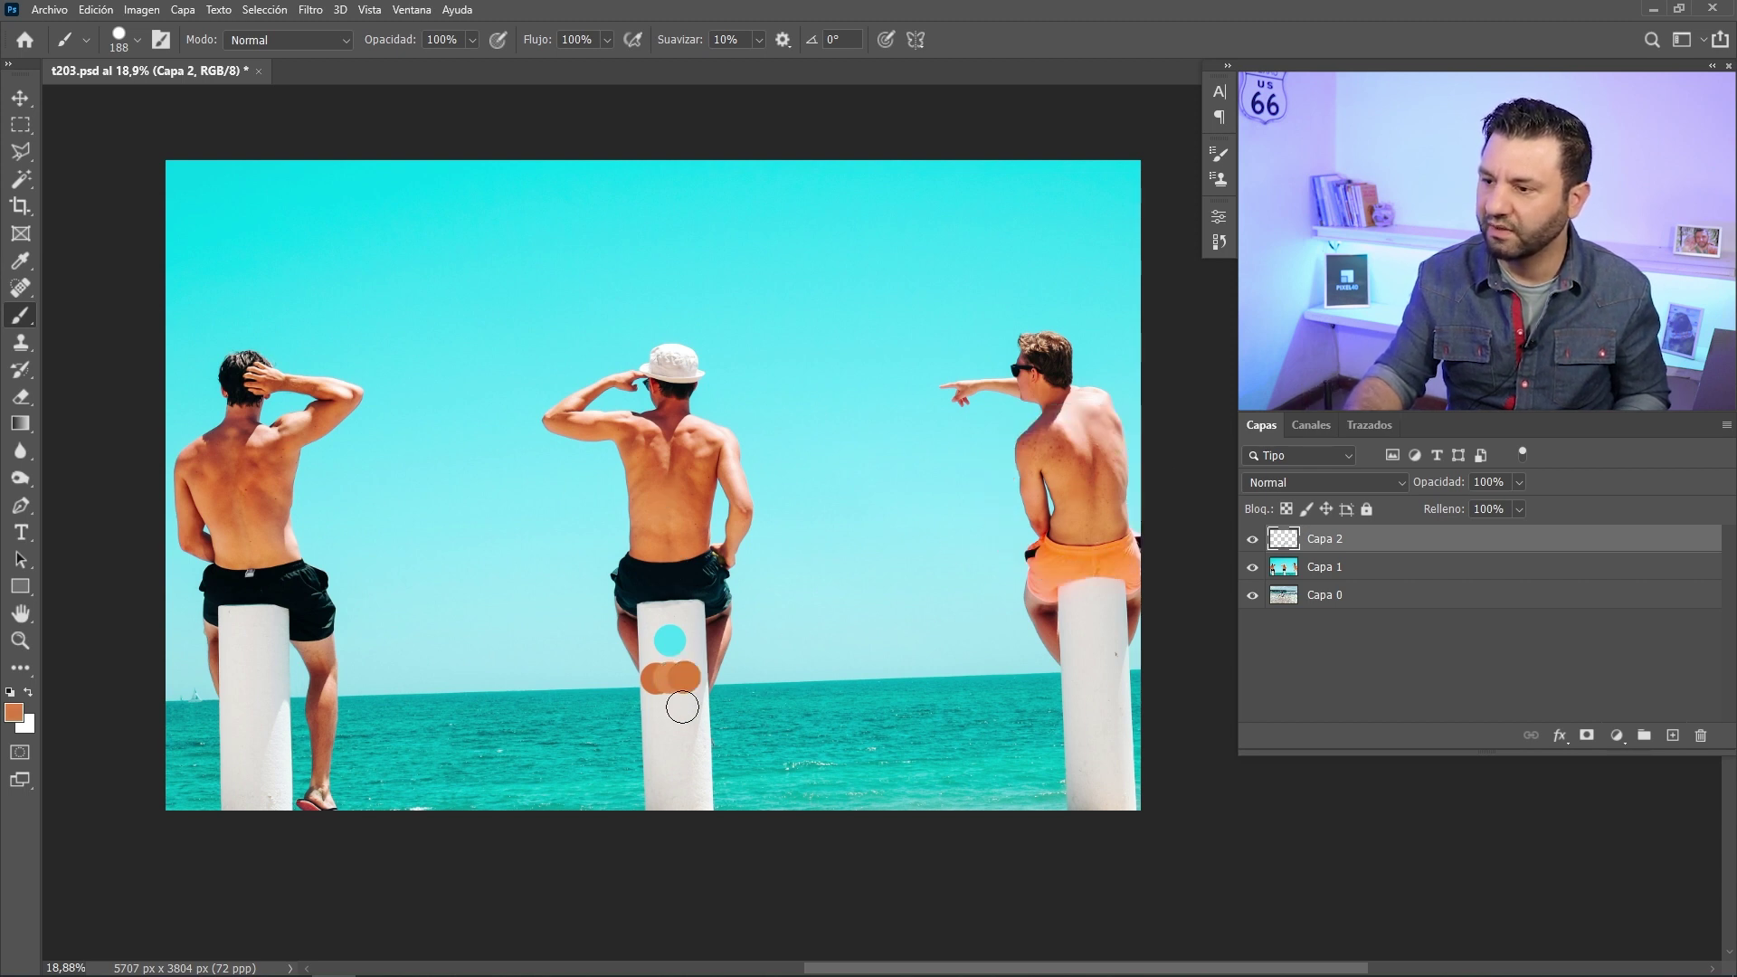
pyautogui.keyDown('alt'); pyautogui.click(337, 568); pyautogui.keyUp('alt')
pyautogui.click(656, 719)
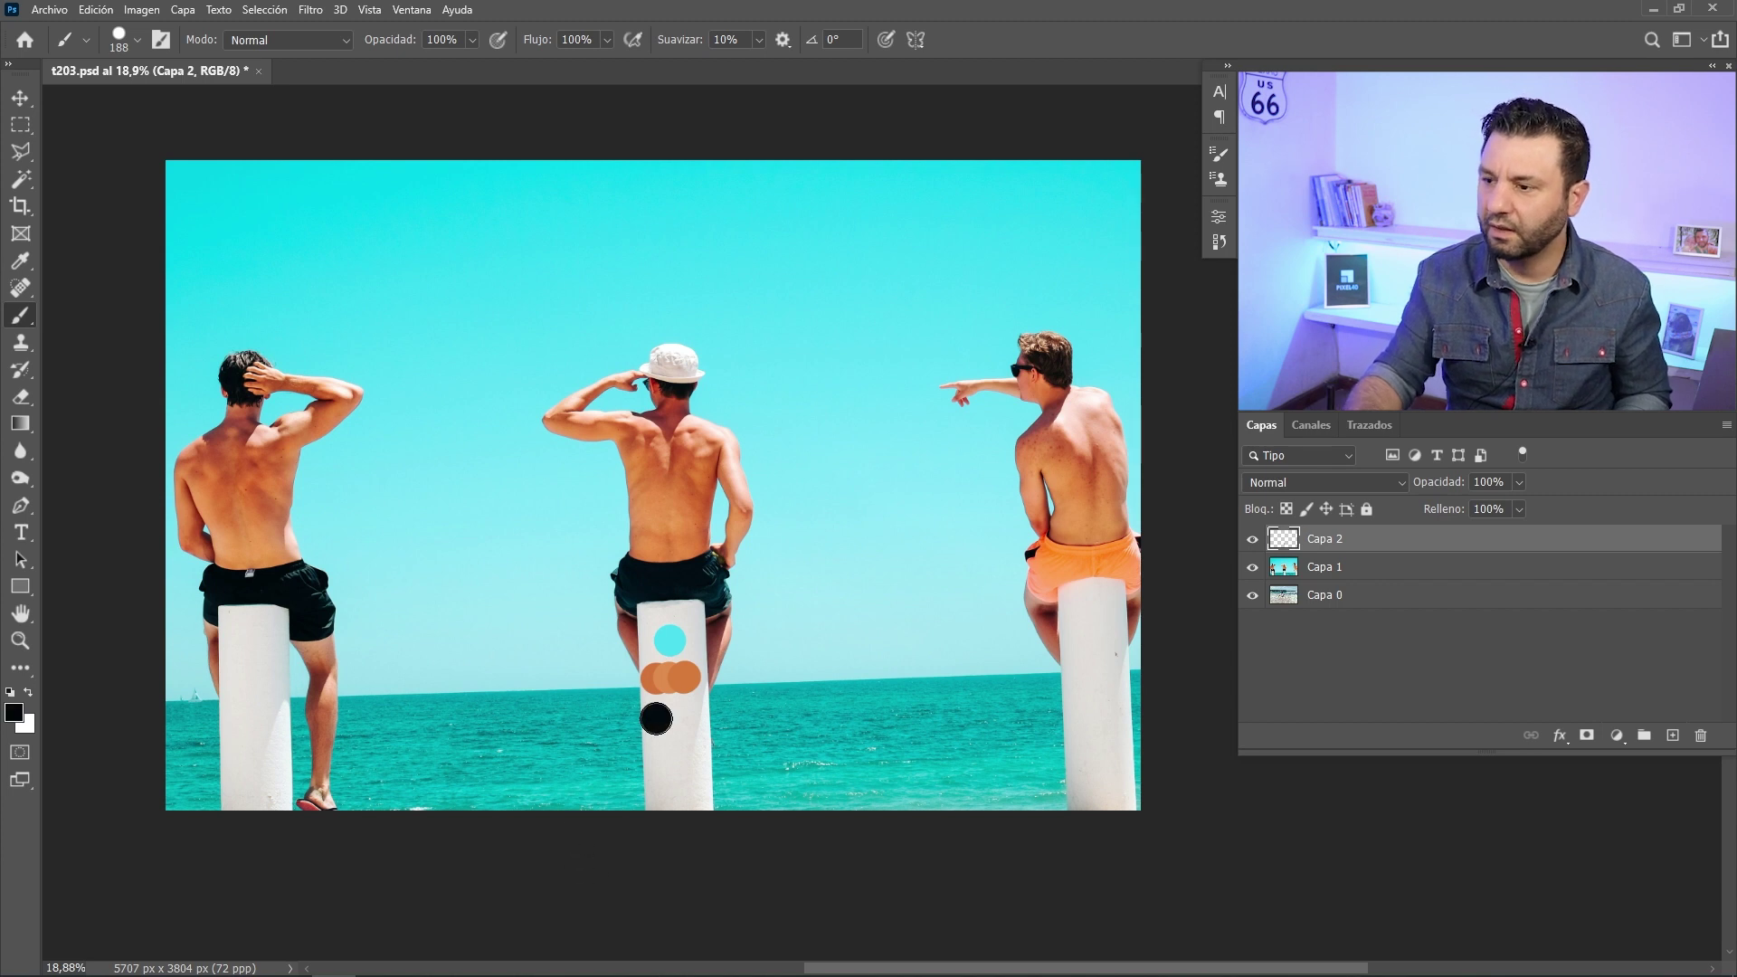
pyautogui.keyDown('alt'); pyautogui.click(671, 589); pyautogui.keyUp('alt')
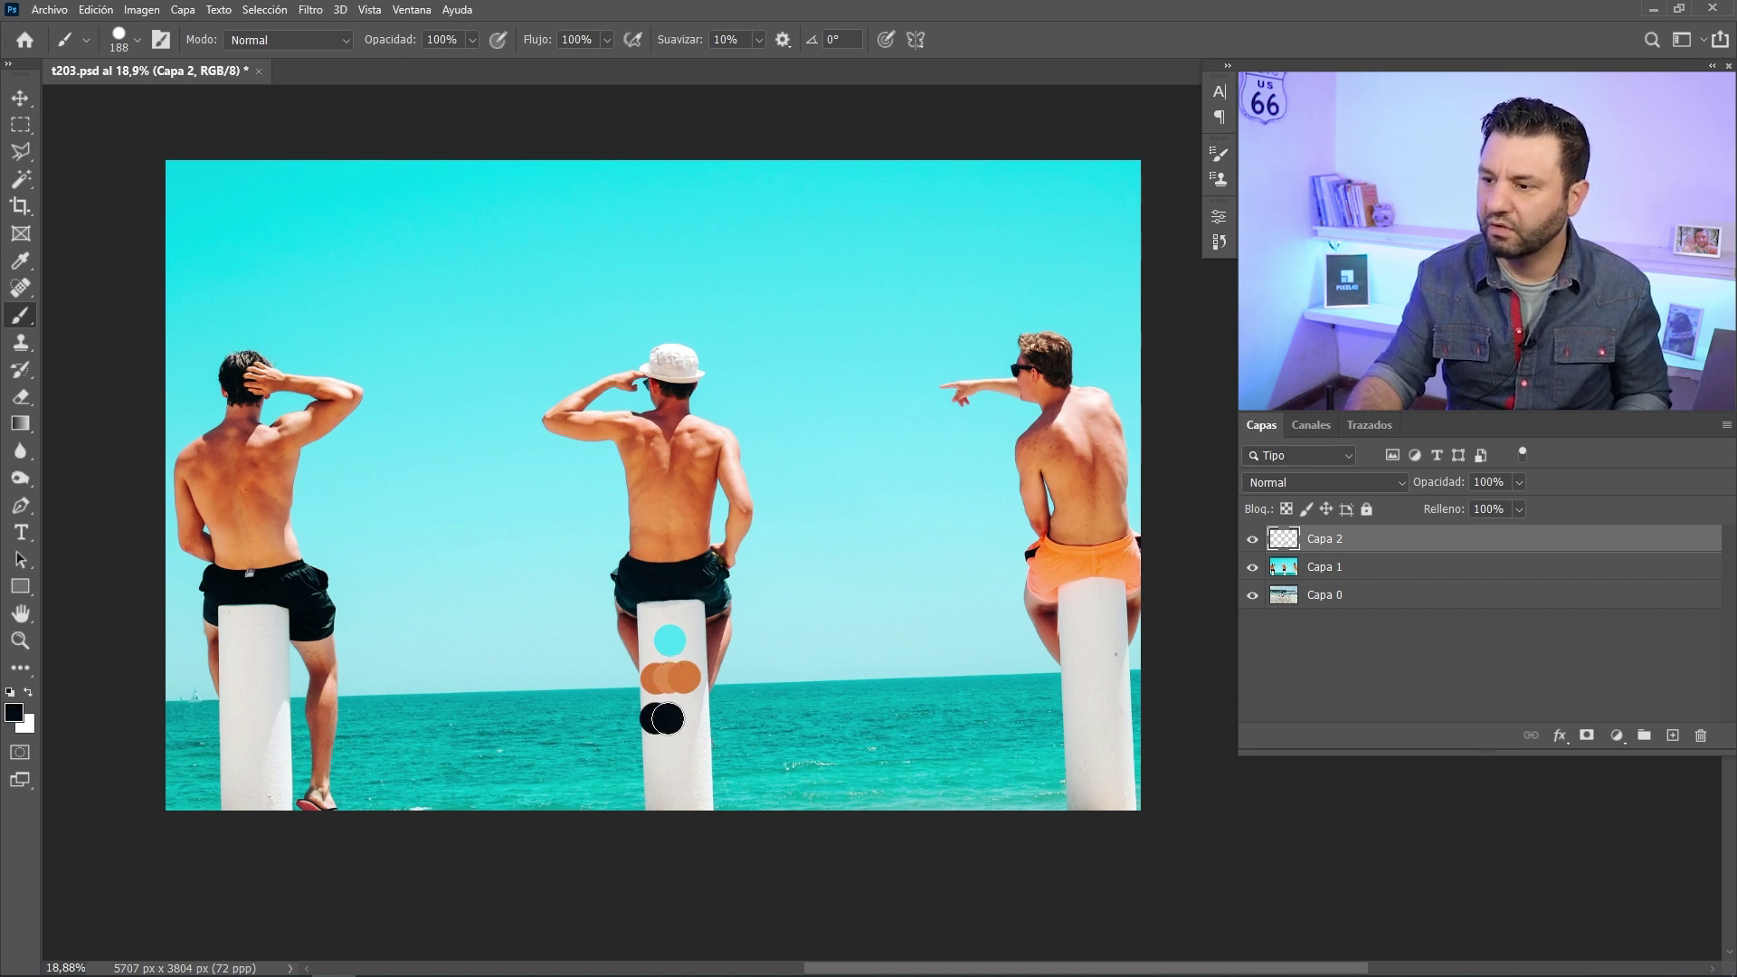
pyautogui.keyDown('alt'); pyautogui.click(1067, 567); pyautogui.keyUp('alt')
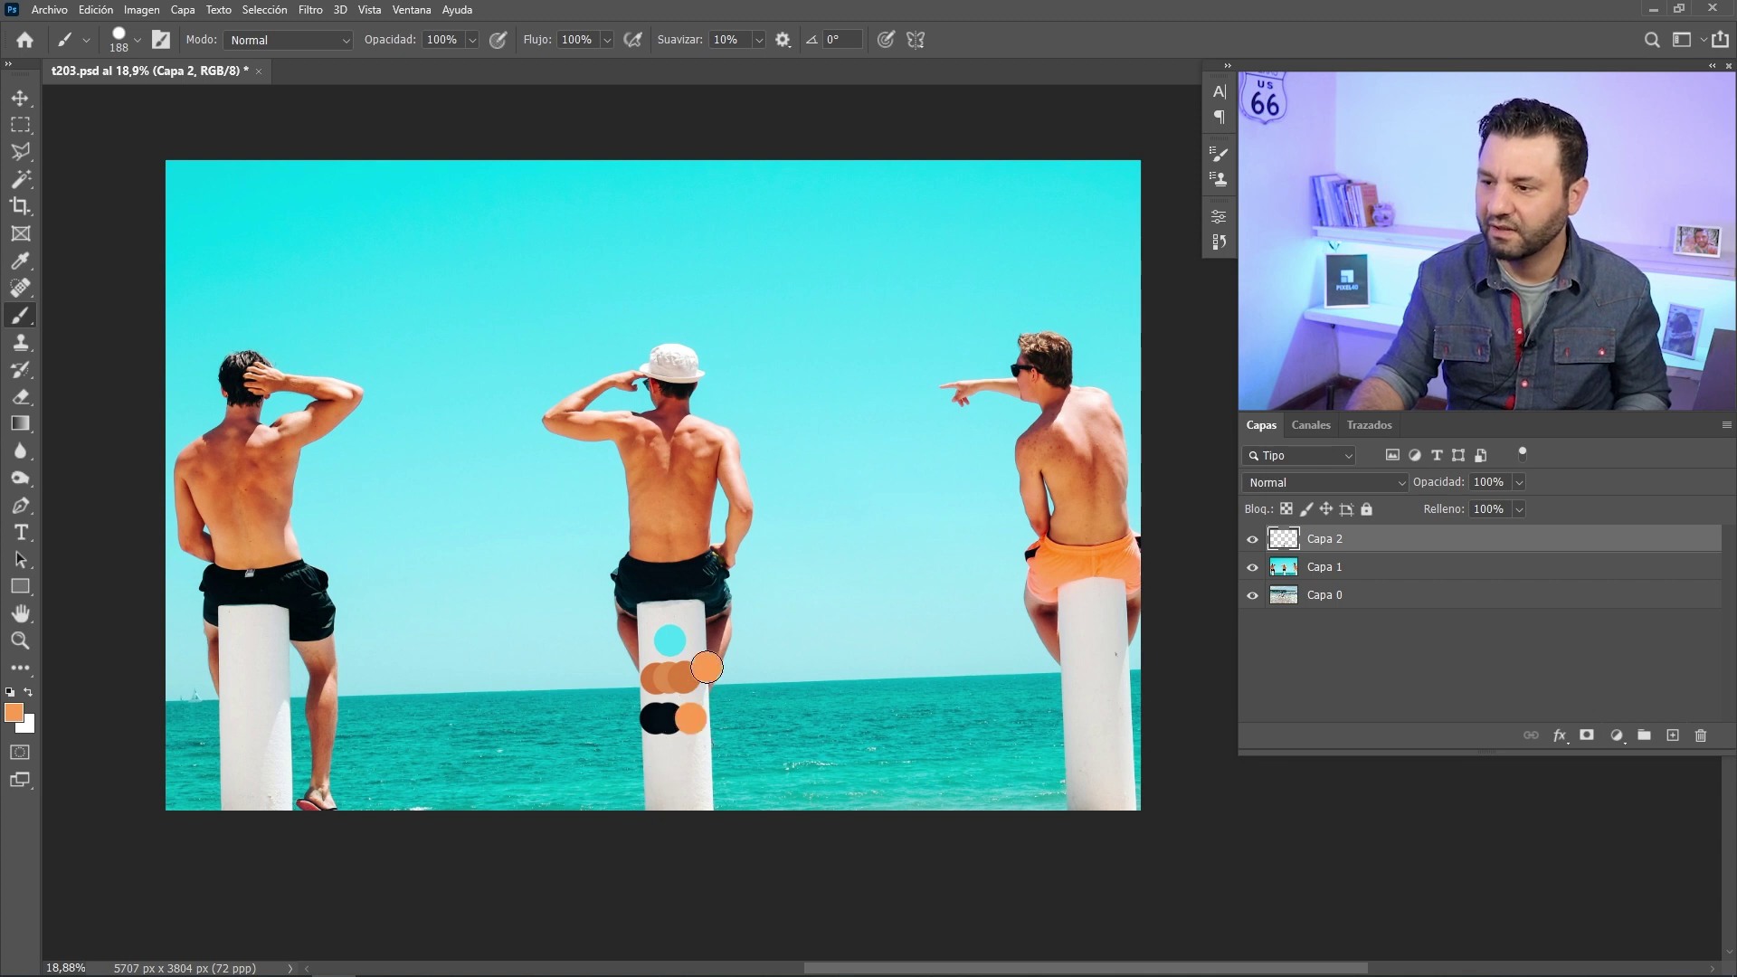
pyautogui.moveTo(707, 667)
pyautogui.mouseDown()
pyautogui.moveTo(694, 718)
pyautogui.moveTo(747, 801)
pyautogui.moveTo(908, 551)
pyautogui.moveTo(901, 587)
pyautogui.mouseUp()
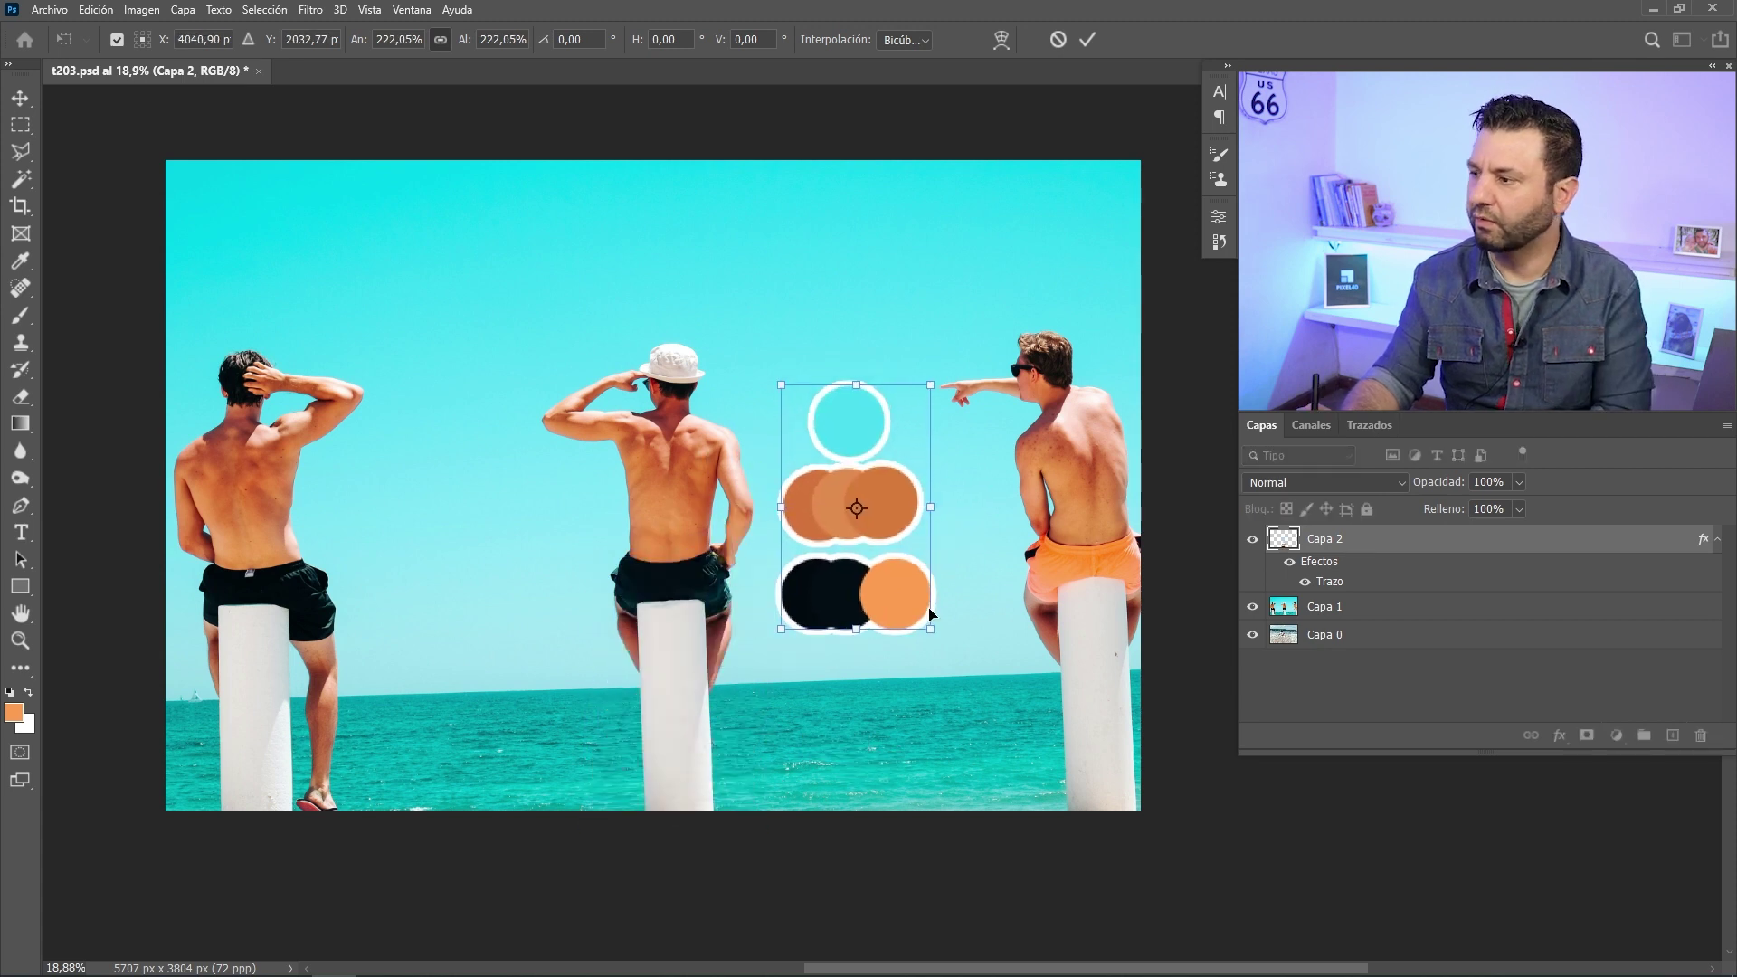
# - Merge the swatches into the reference and shrink it to a top-left inset
pyautogui.press('Return')
pyautogui.hotkey('ctrl', 'e')
pyautogui.hotkey('ctrl', 't')
pyautogui.moveTo(1265, 849); pyautogui.dragTo(461, 460)
pyautogui.moveTo(511, 378); pyautogui.dragTo(758, 582)
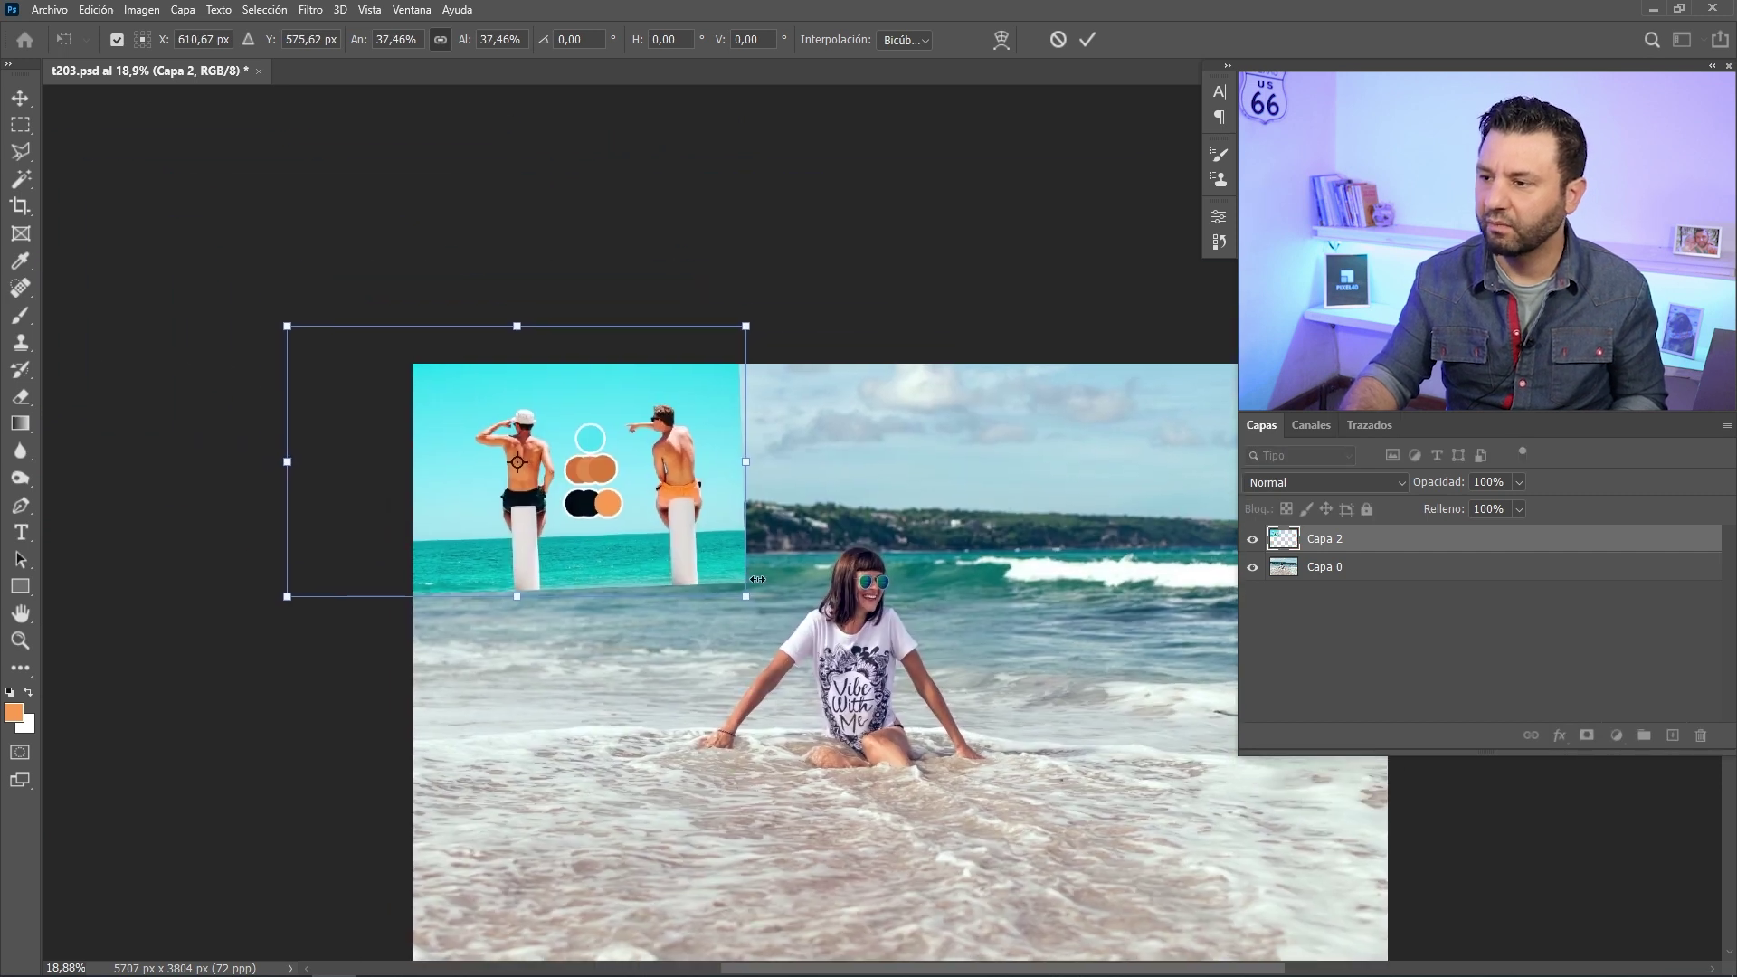
pyautogui.press('Return')
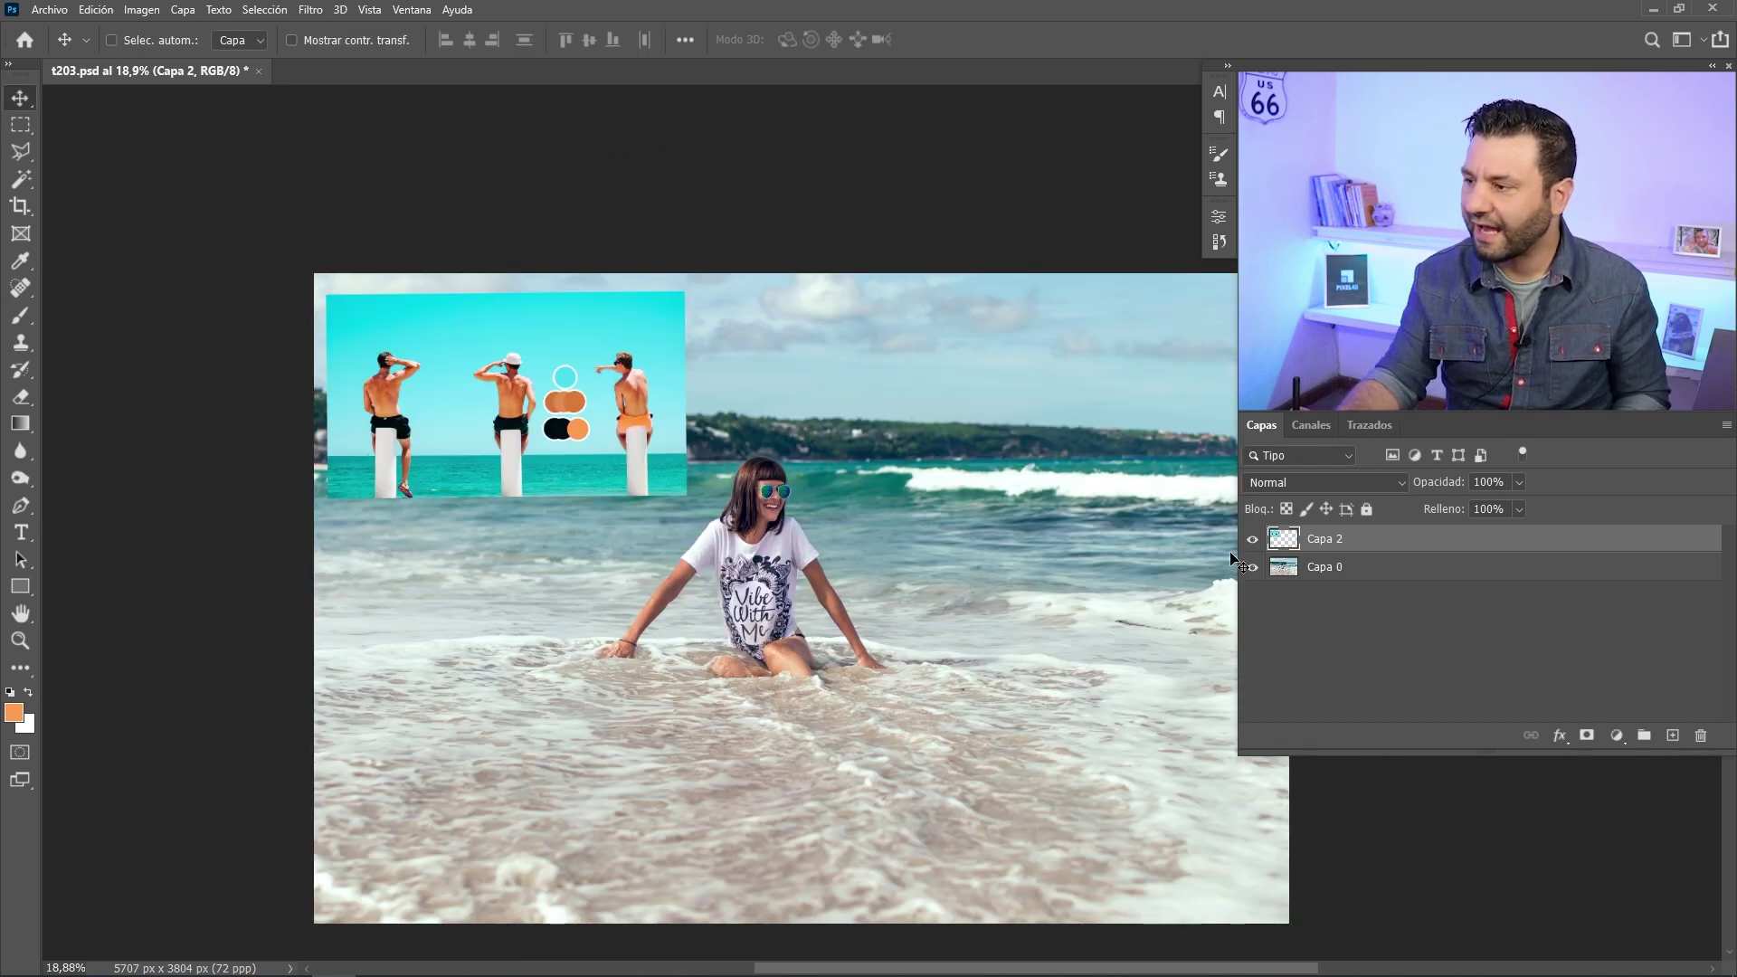
# - Toggle the reference inset's visibility to compare, leaving it hidden
pyautogui.click(1253, 540)
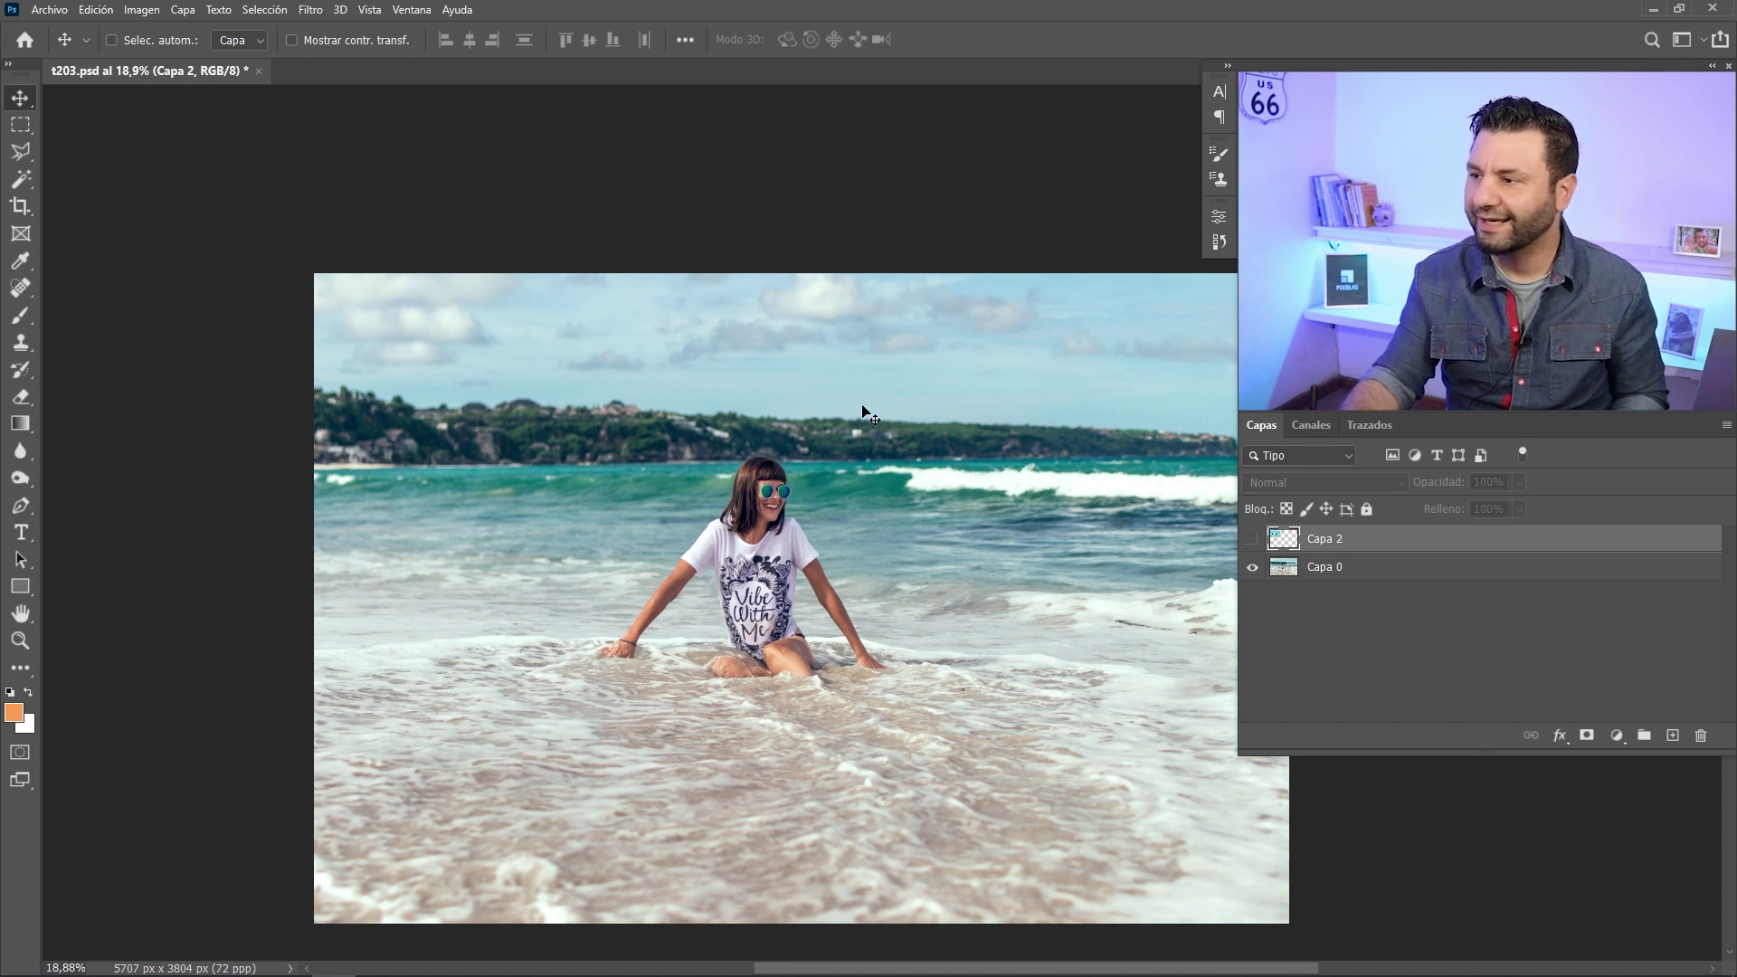
pyautogui.click(1253, 539)
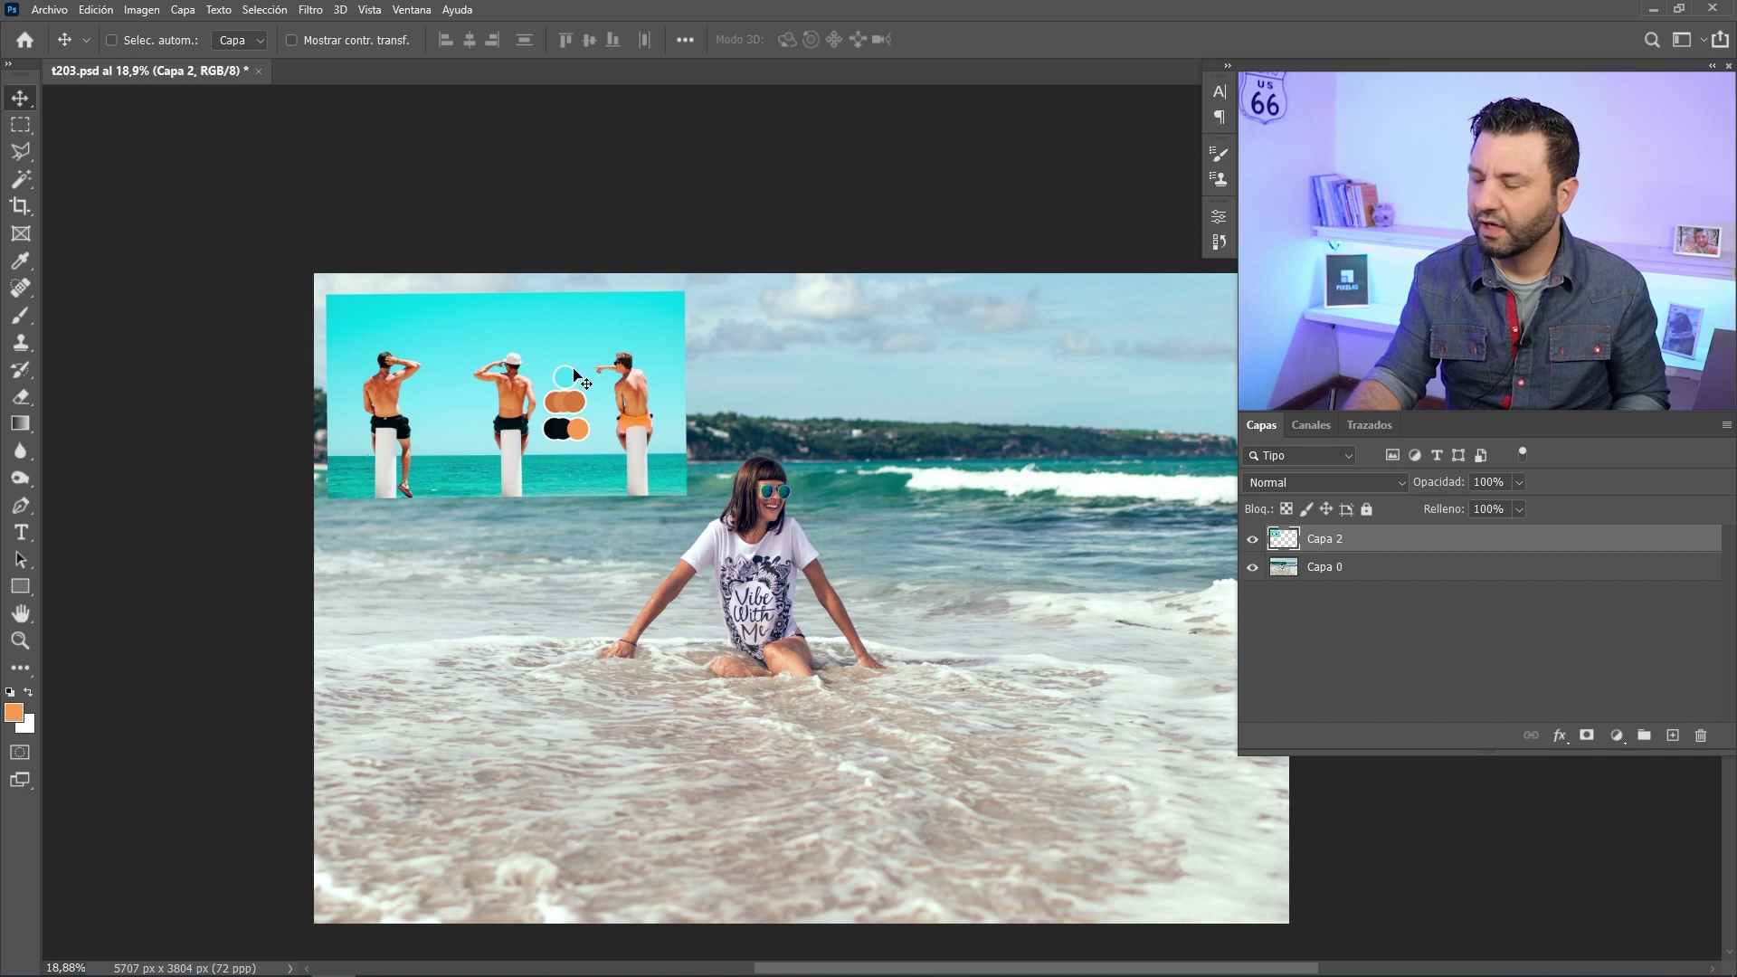
pyautogui.click(1253, 540)
pyautogui.moveTo(709, 540); pyautogui.dragTo(618, 629)
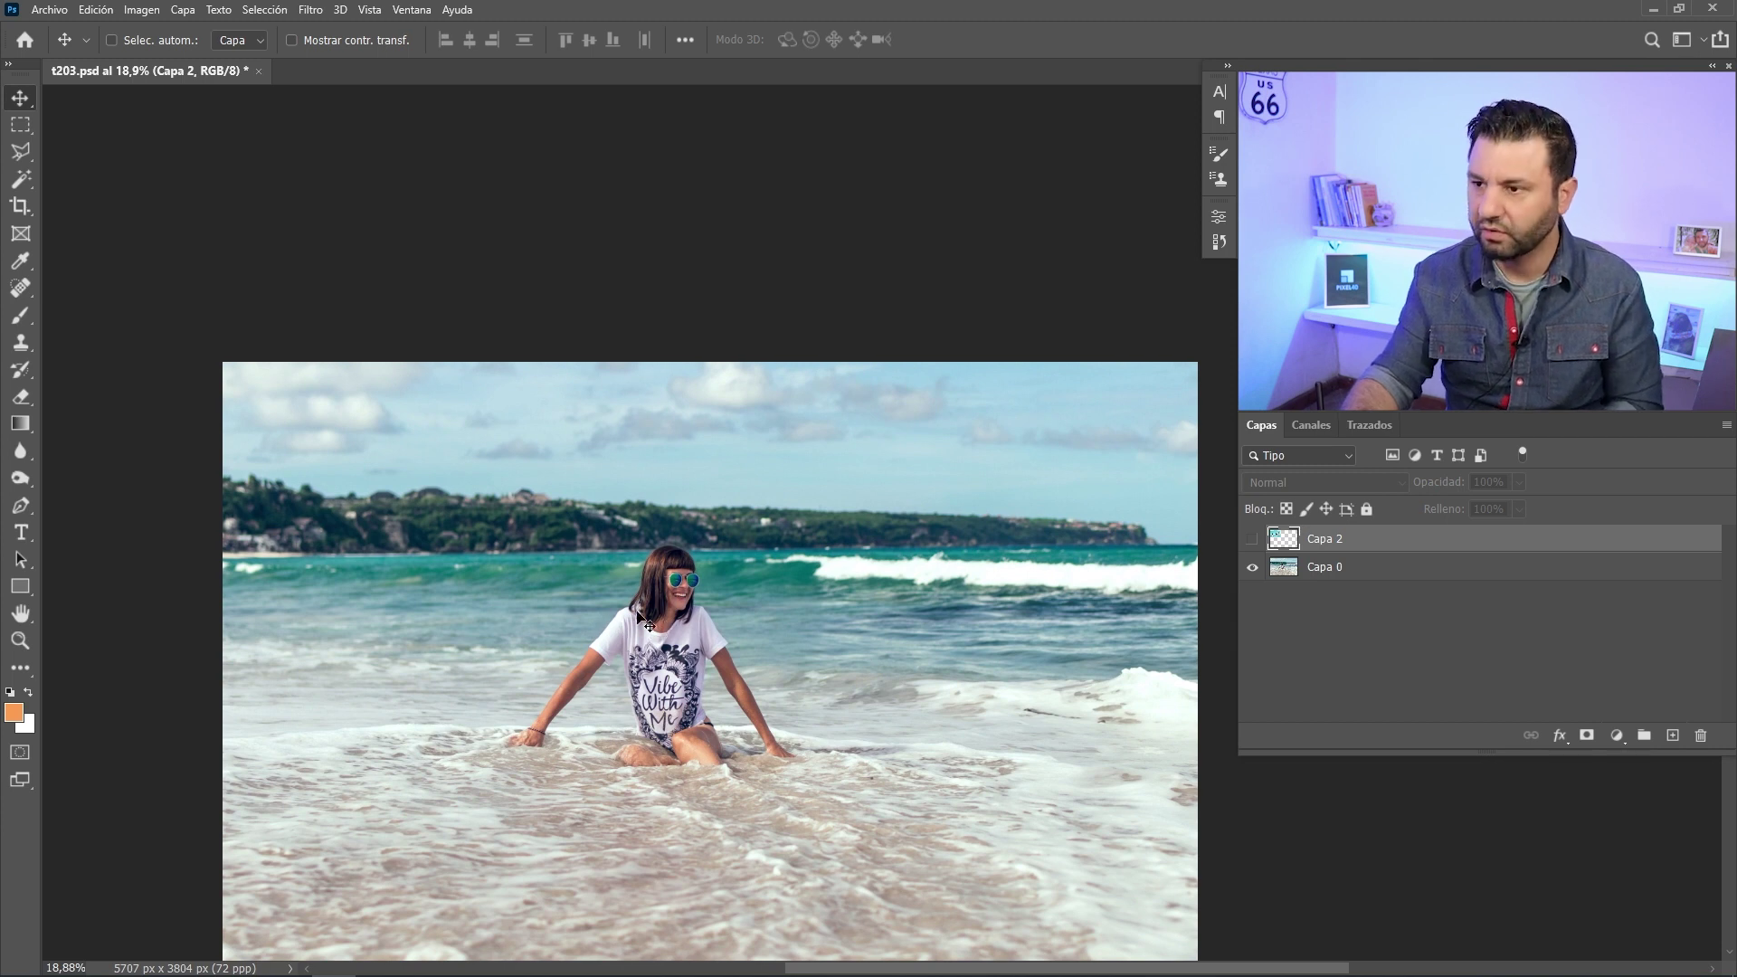
# - Draw a 20 px feathered Polygonal Lasso selection around the girl and preview it in Quick Mask
pyautogui.click(19, 155)
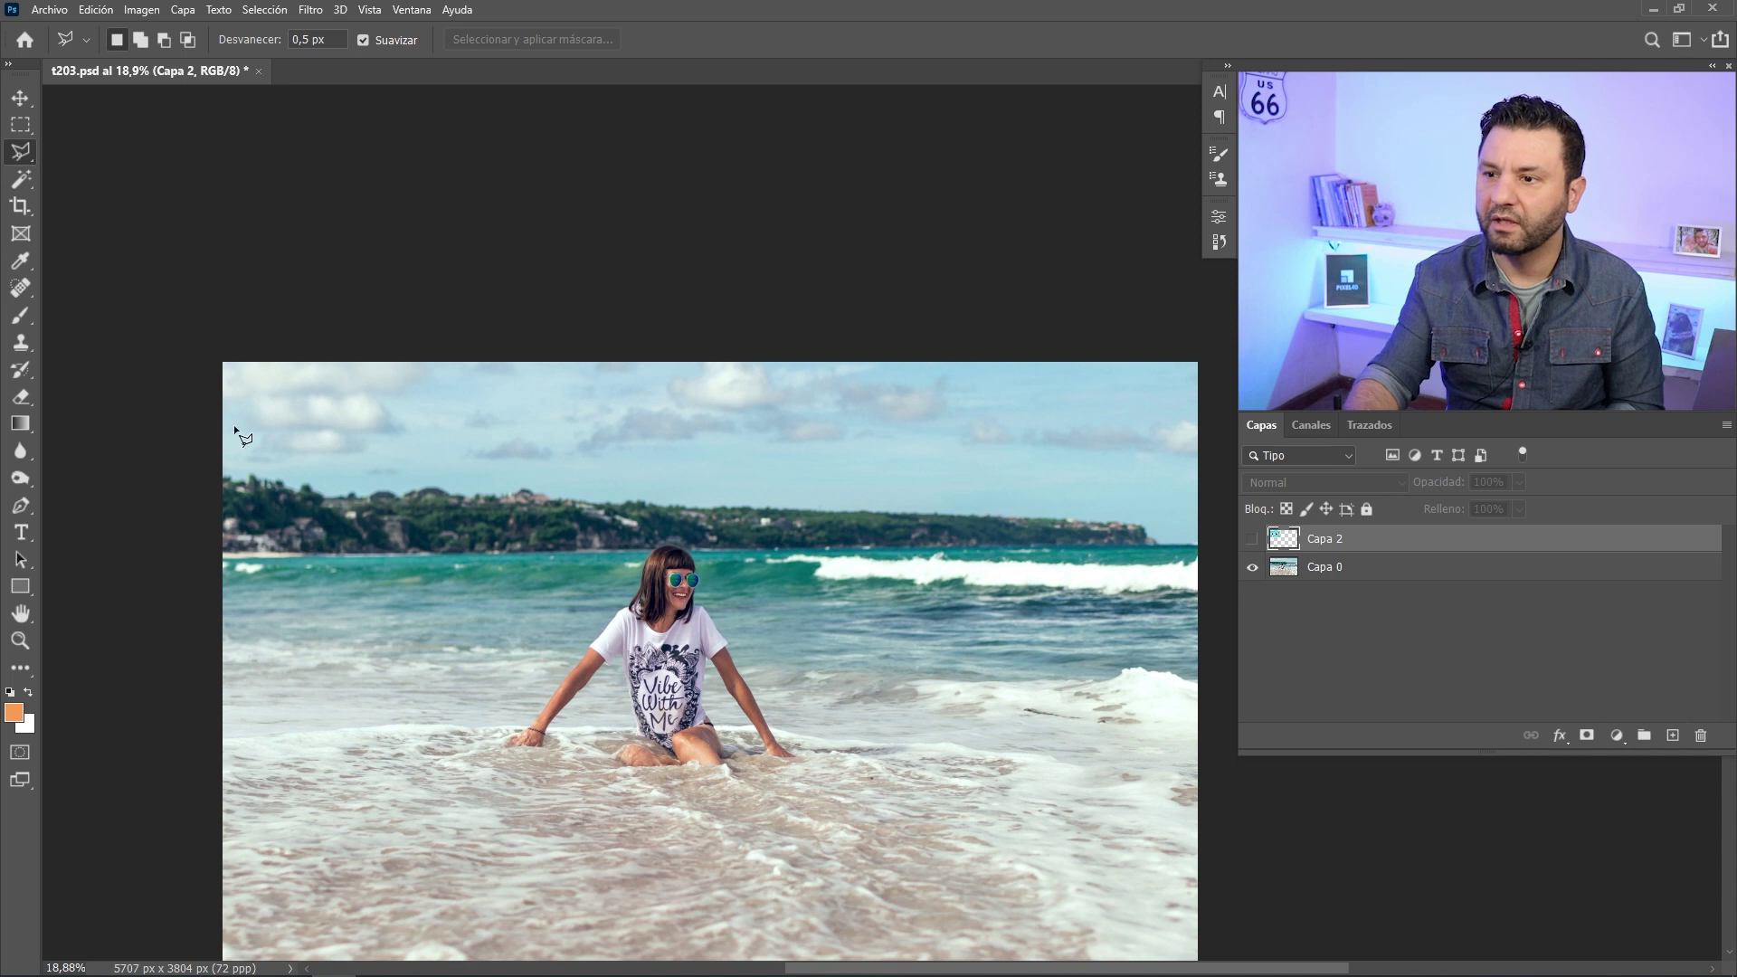
pyautogui.doubleClick(336, 38)
pyautogui.write('20')
pyautogui.press('Return')
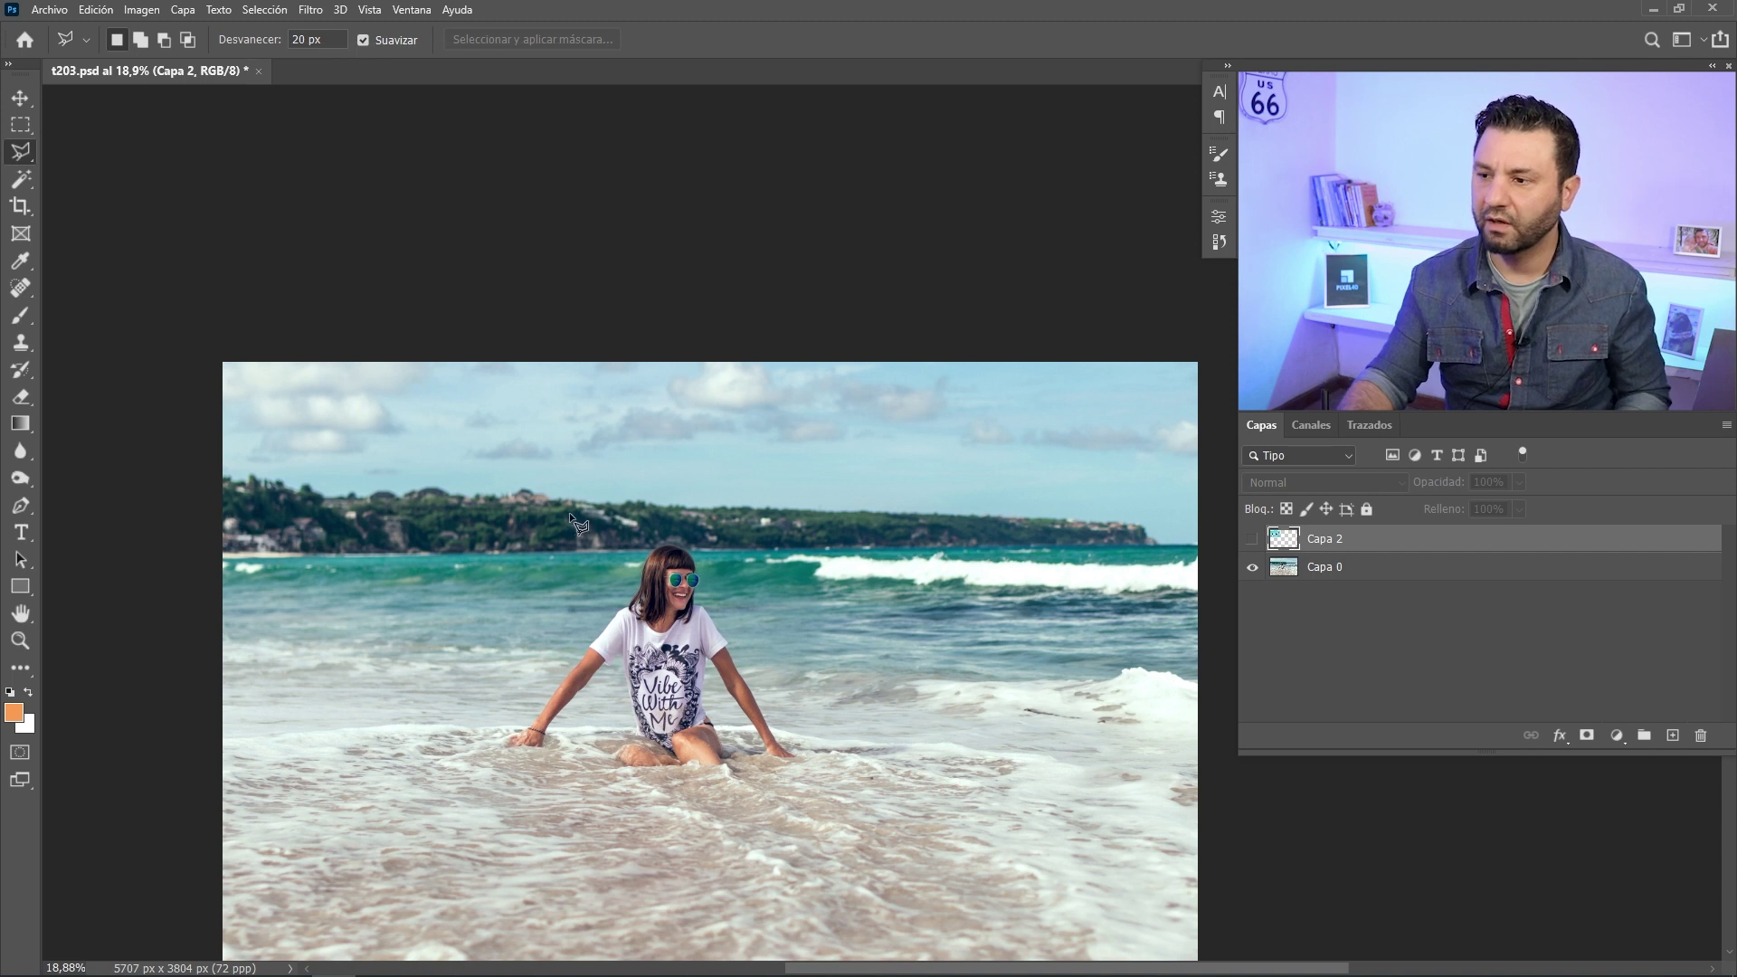
pyautogui.click(952, 700)
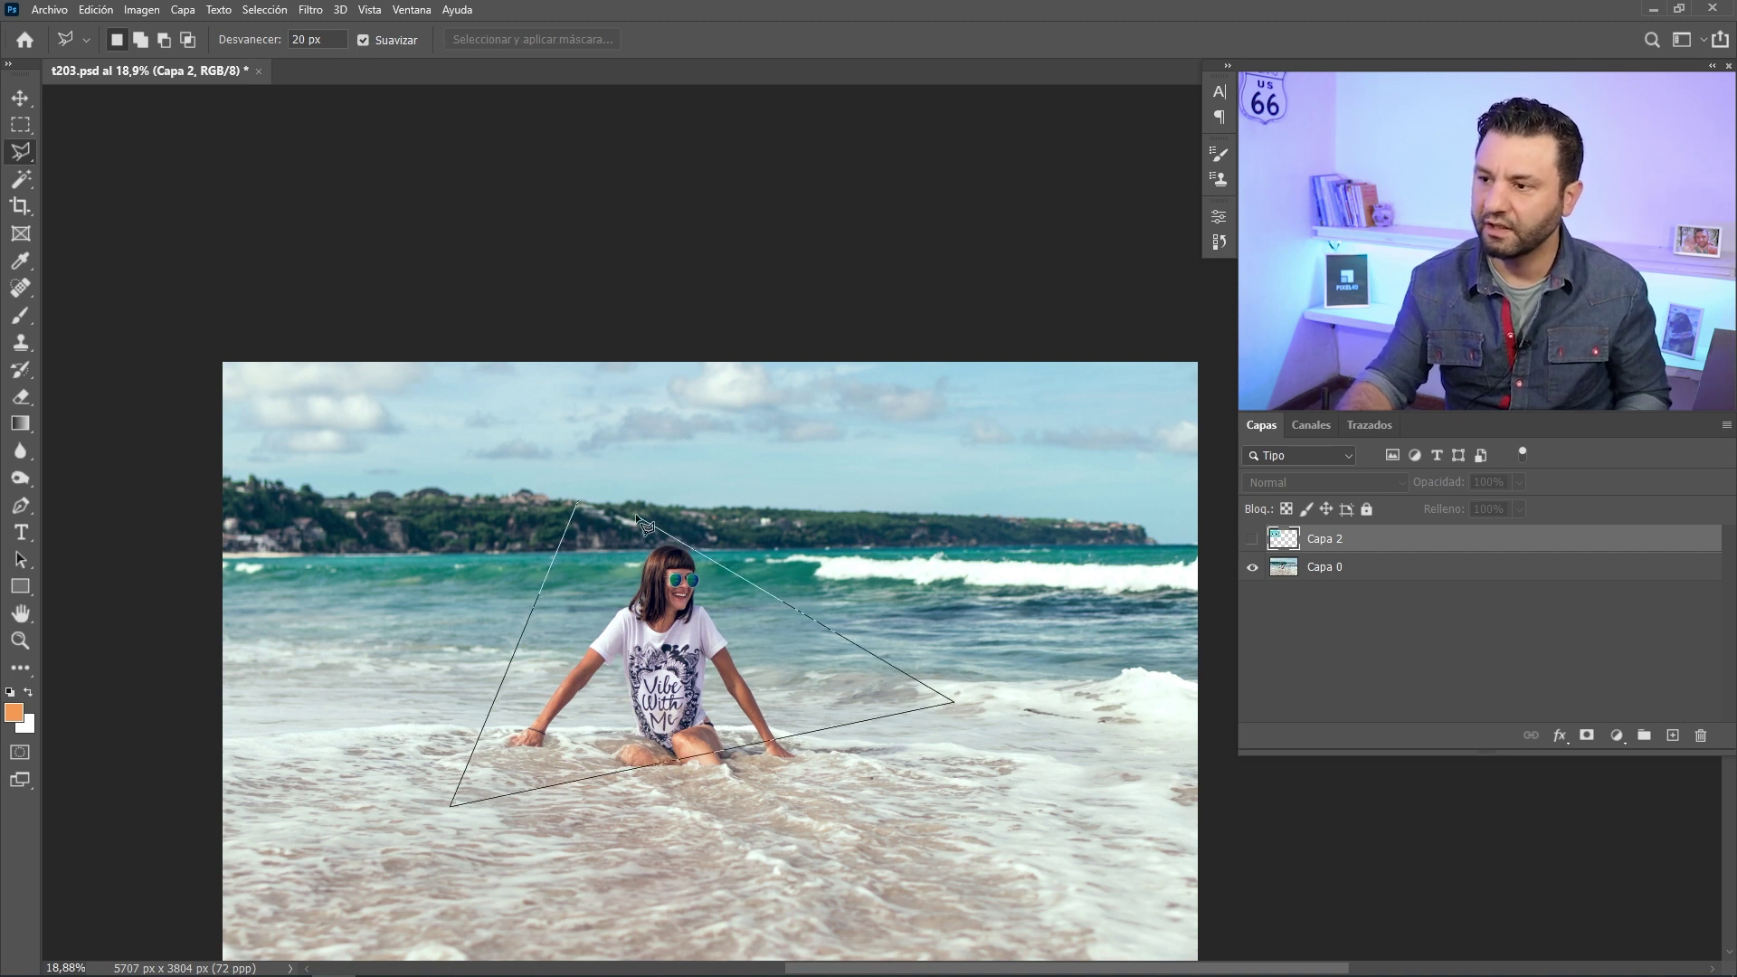
pyautogui.click(578, 504)
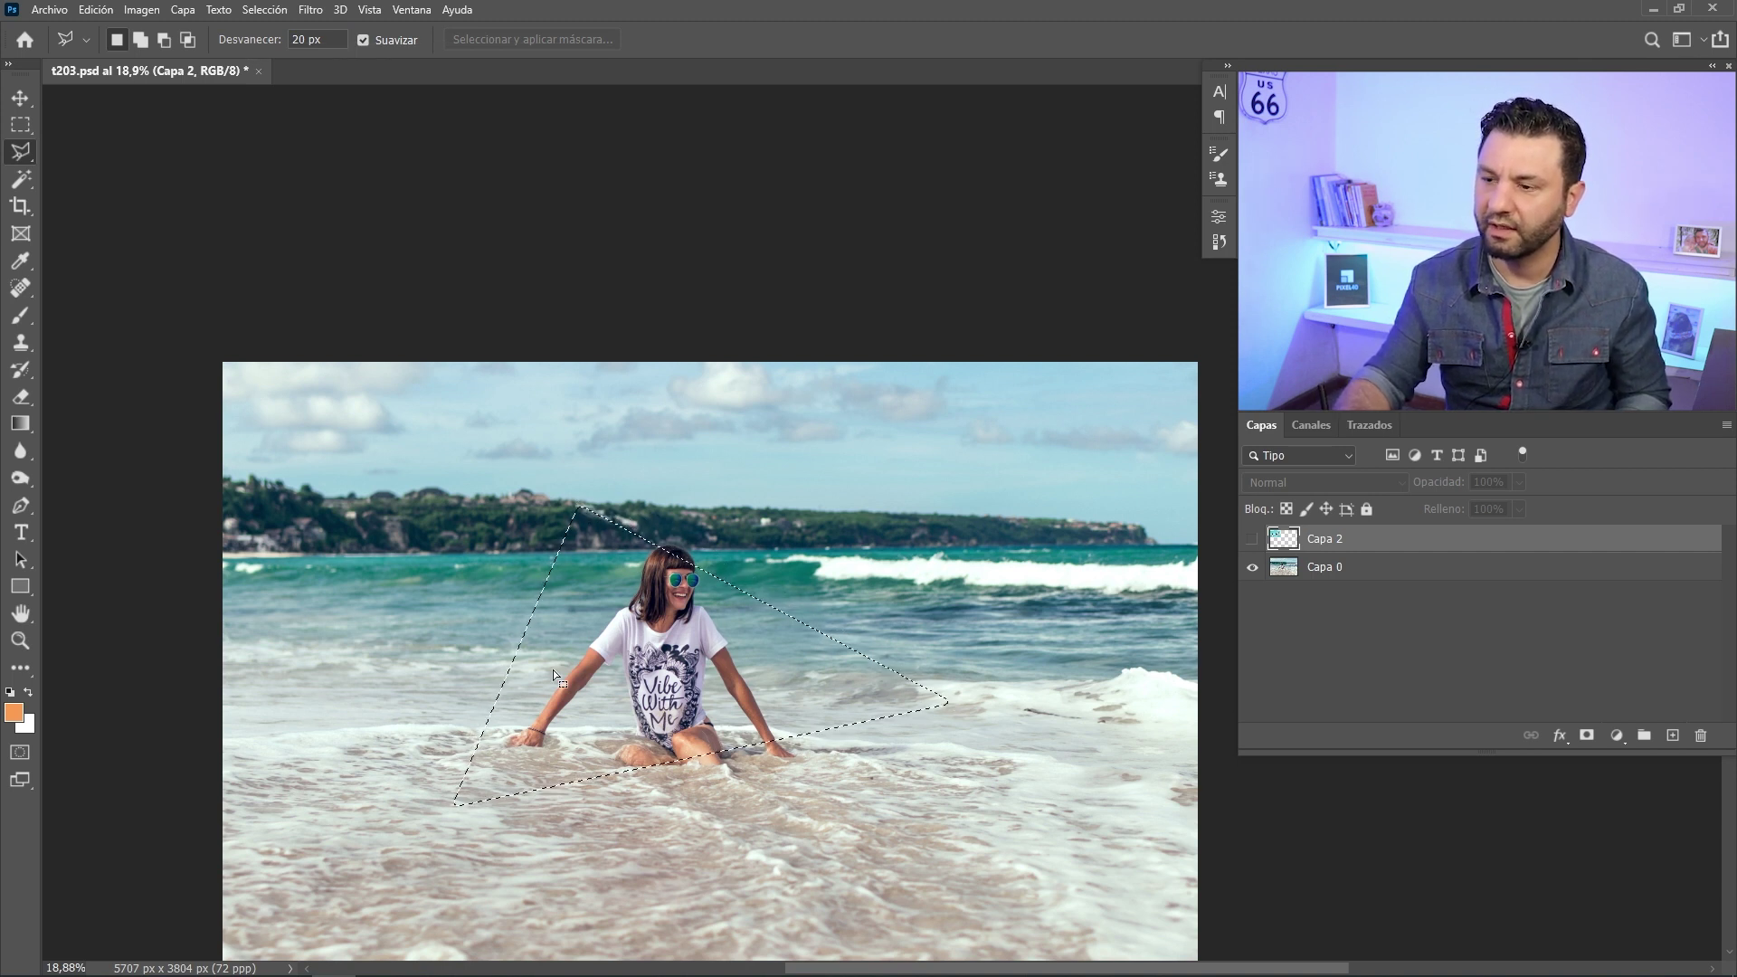
pyautogui.click(20, 754)
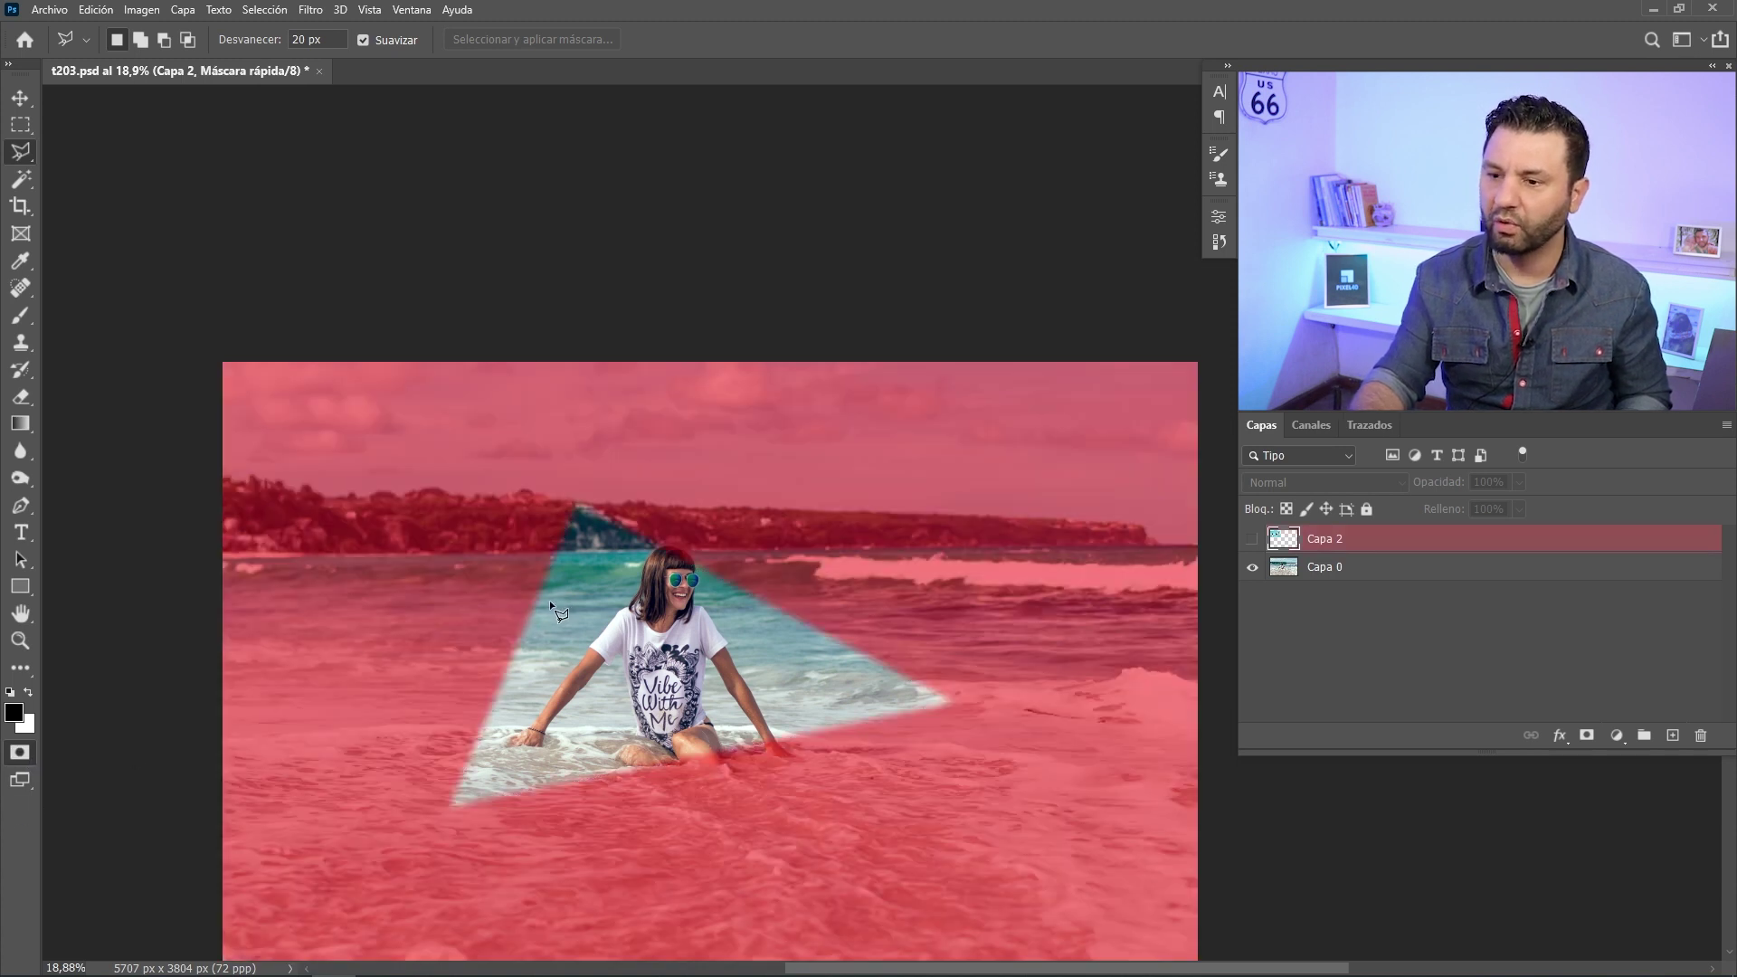
pyautogui.click(15, 753)
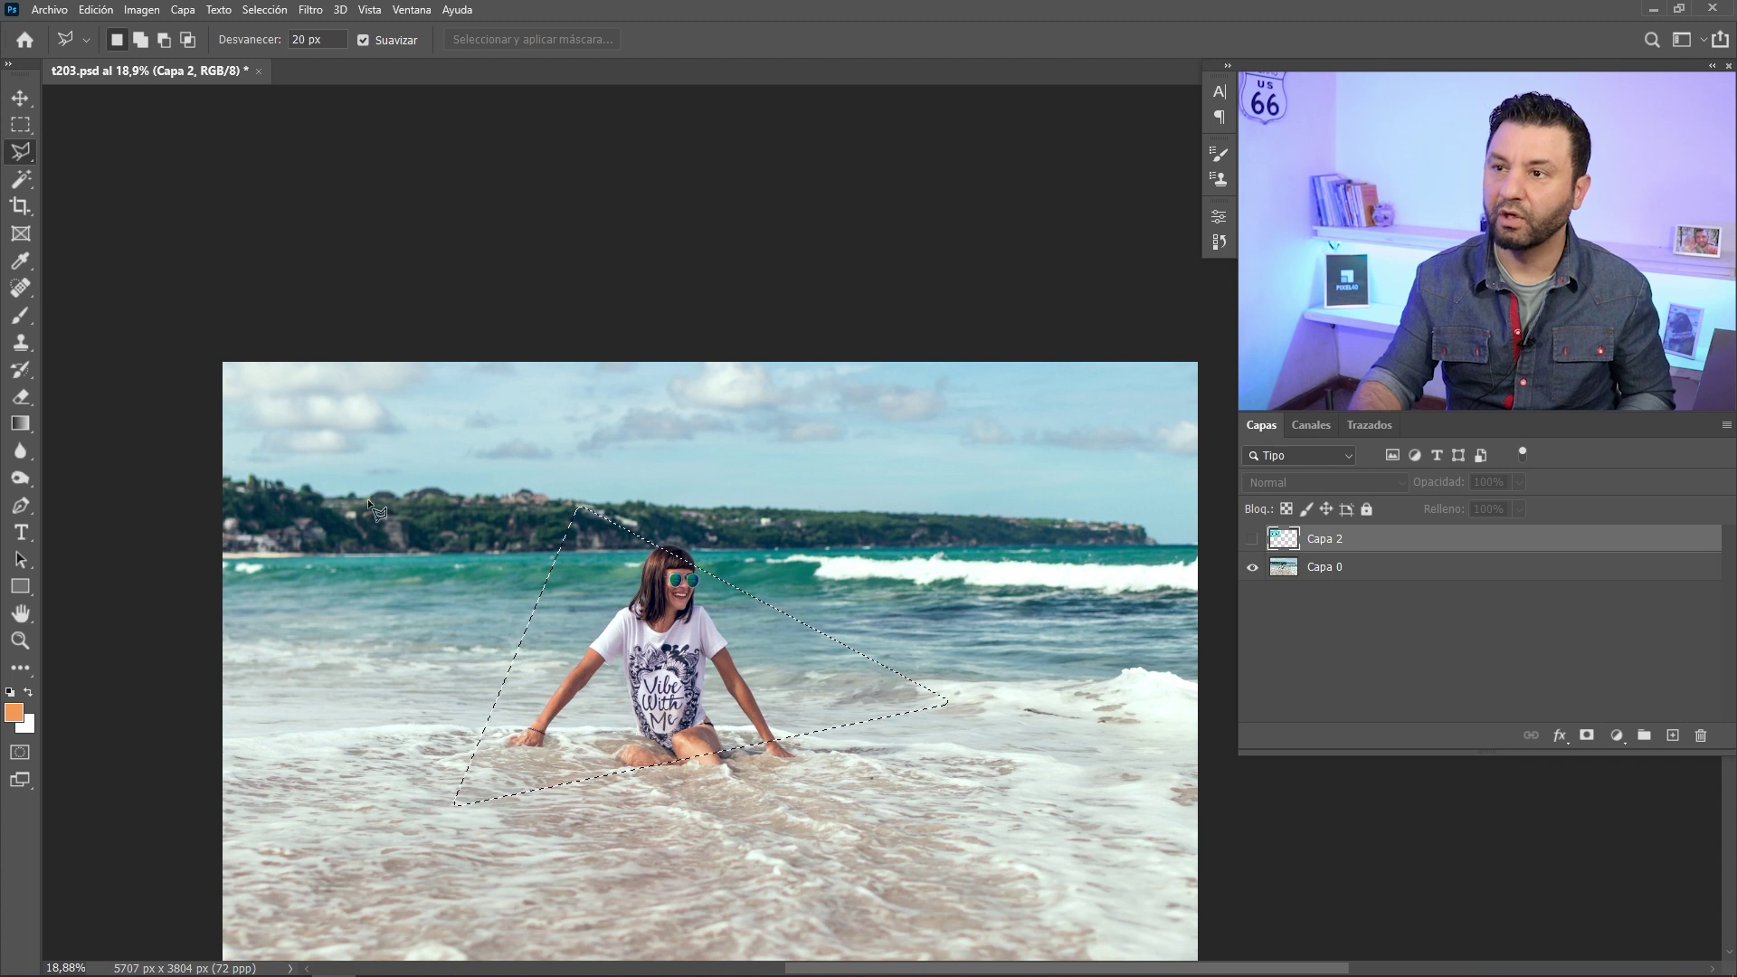
# - Deselect, outline the sky above the hill horizon, and make Capa 0 active
pyautogui.hotkey('ctrl', 'd')
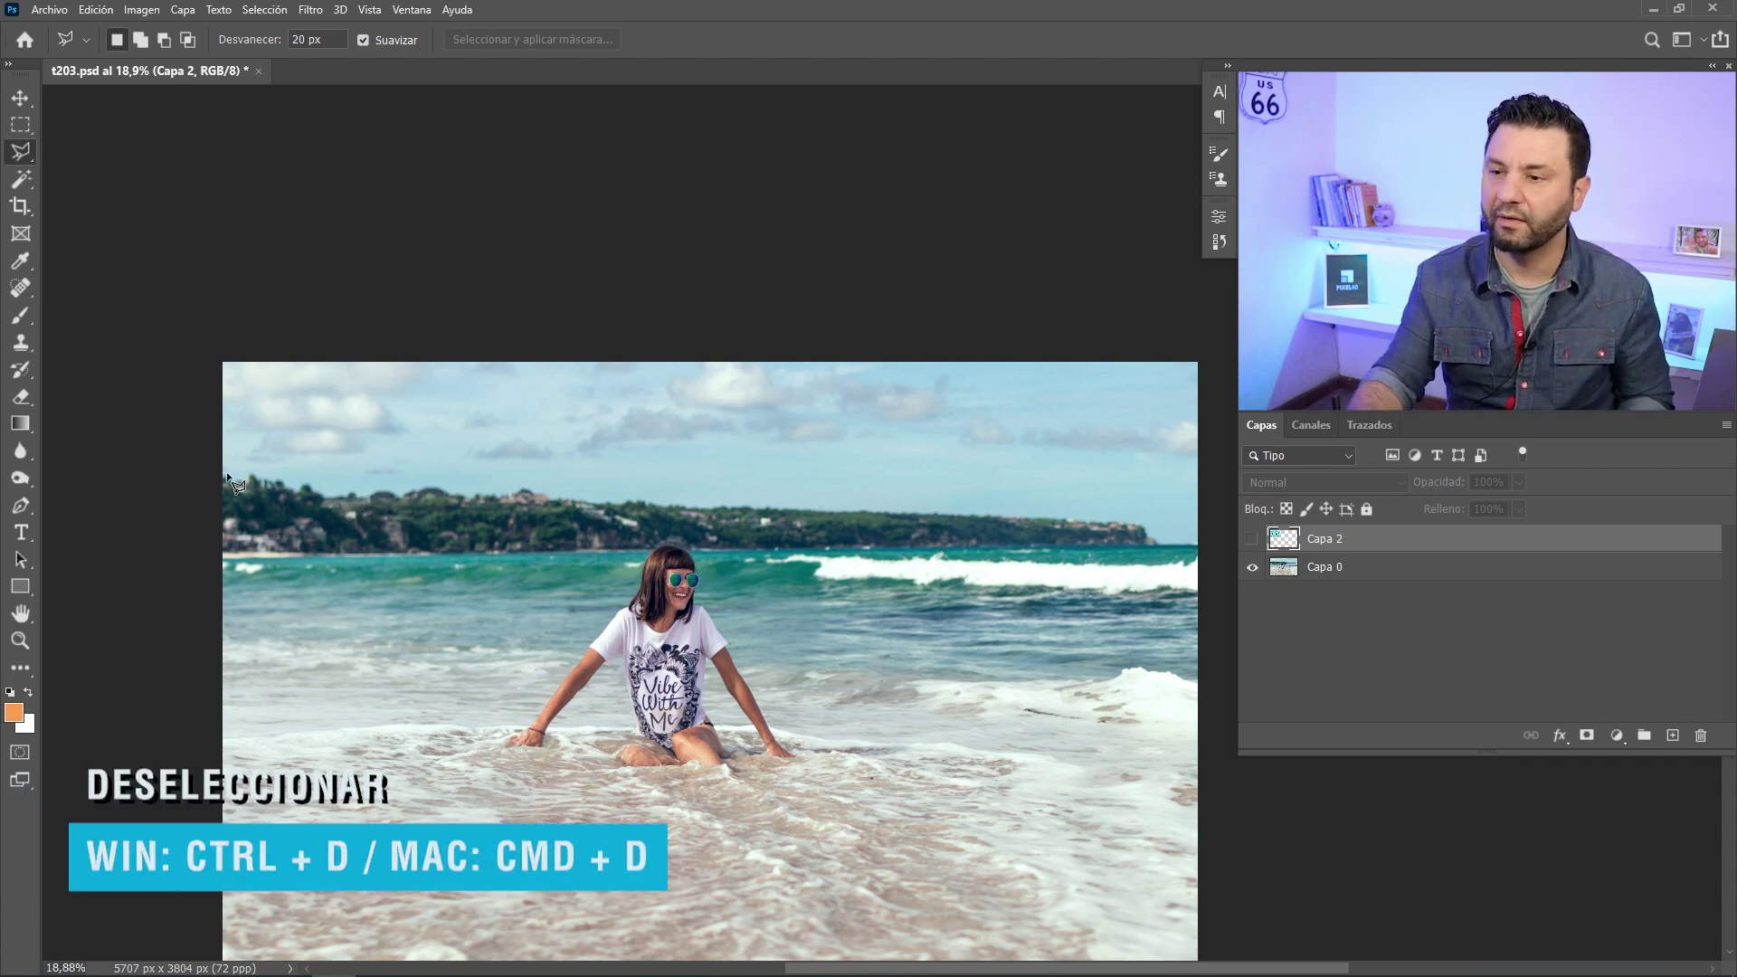
pyautogui.moveTo(228, 472); pyautogui.dragTo(275, 468)
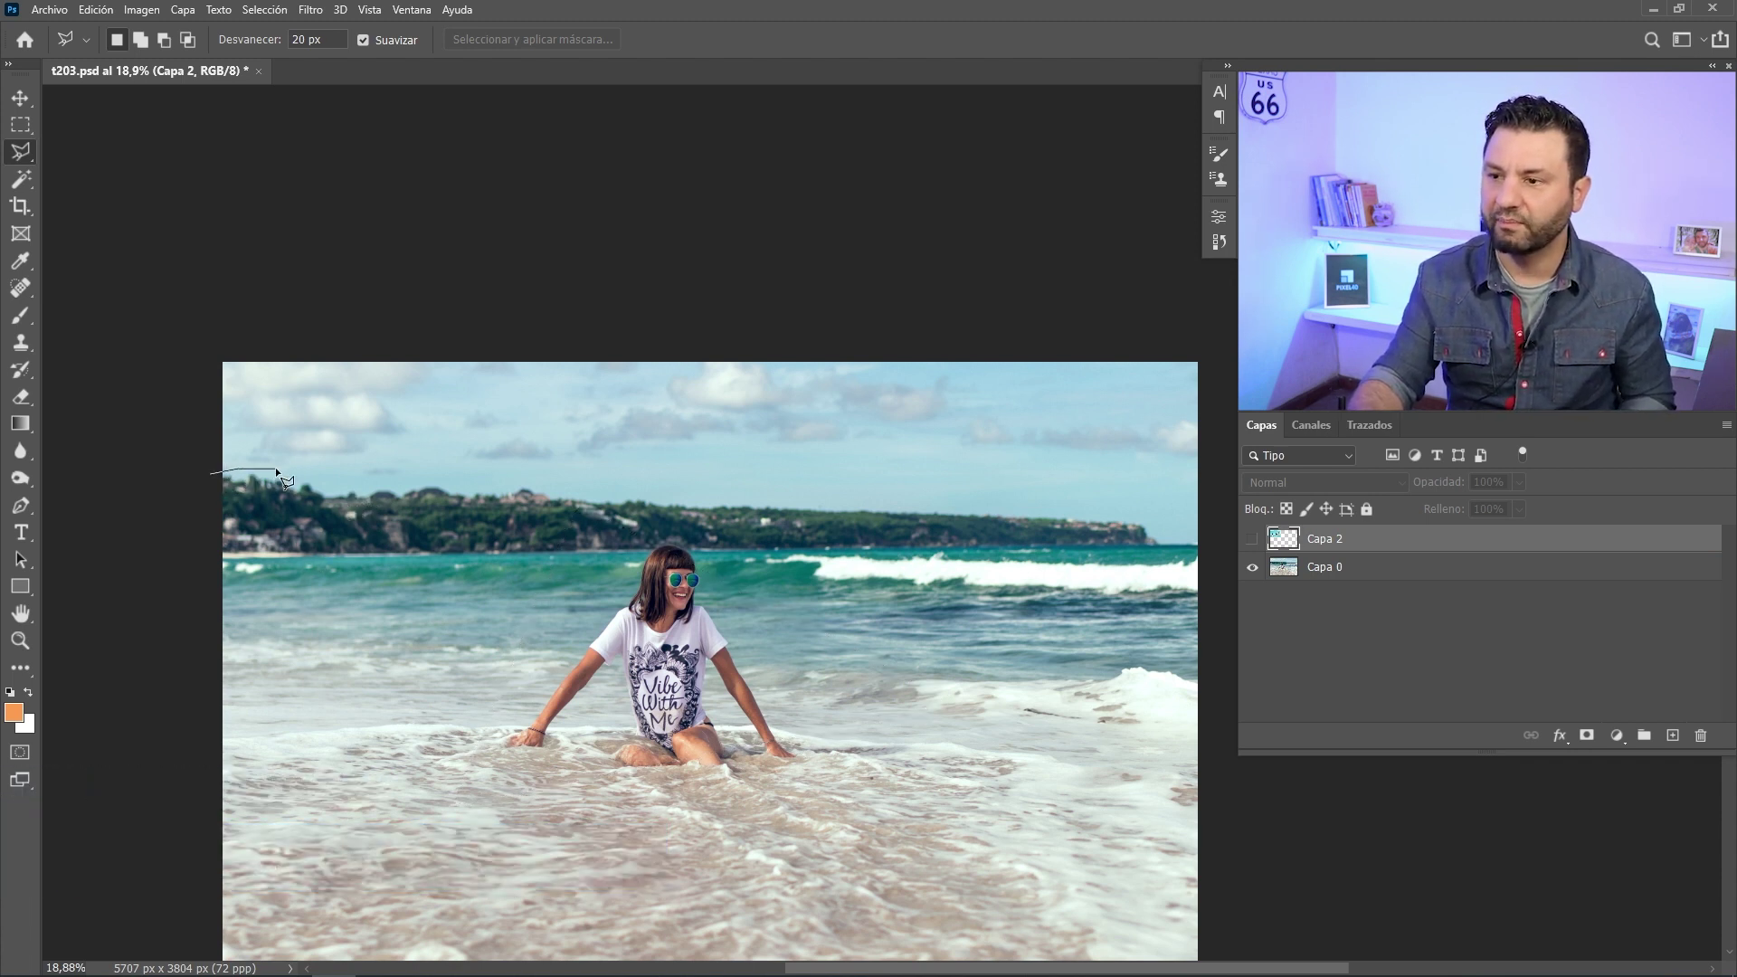
pyautogui.click(364, 481)
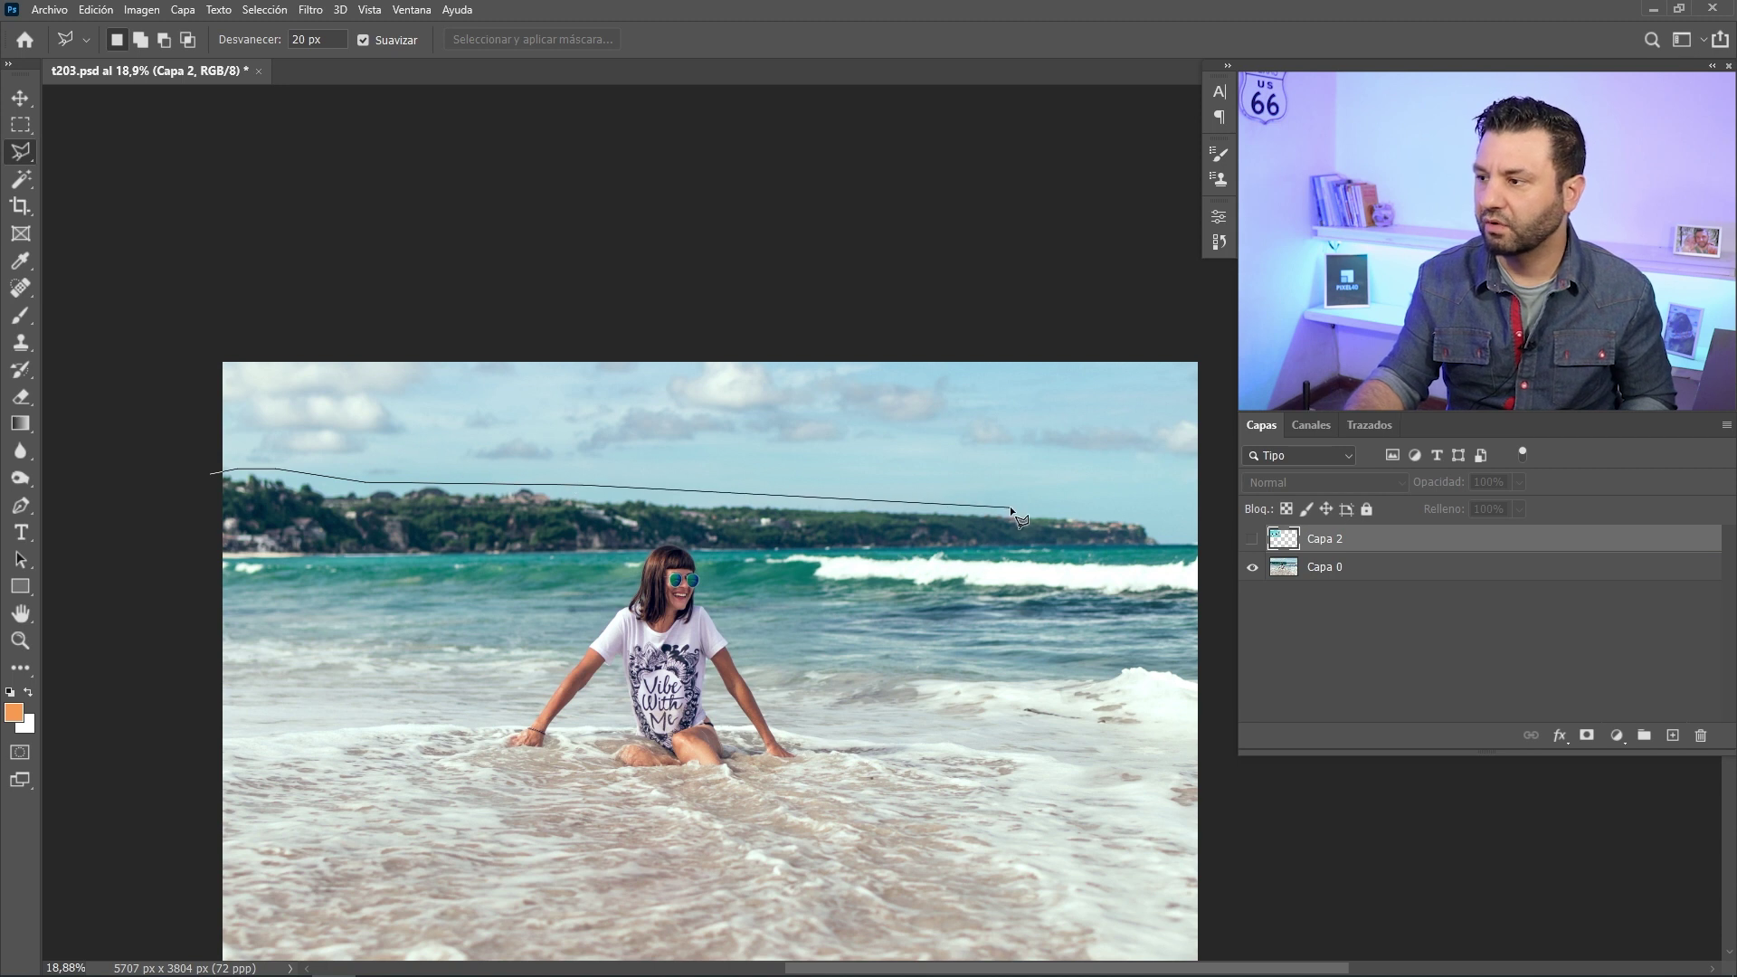
pyautogui.click(1209, 514)
pyautogui.click(1215, 348)
pyautogui.click(516, 257)
pyautogui.click(231, 318)
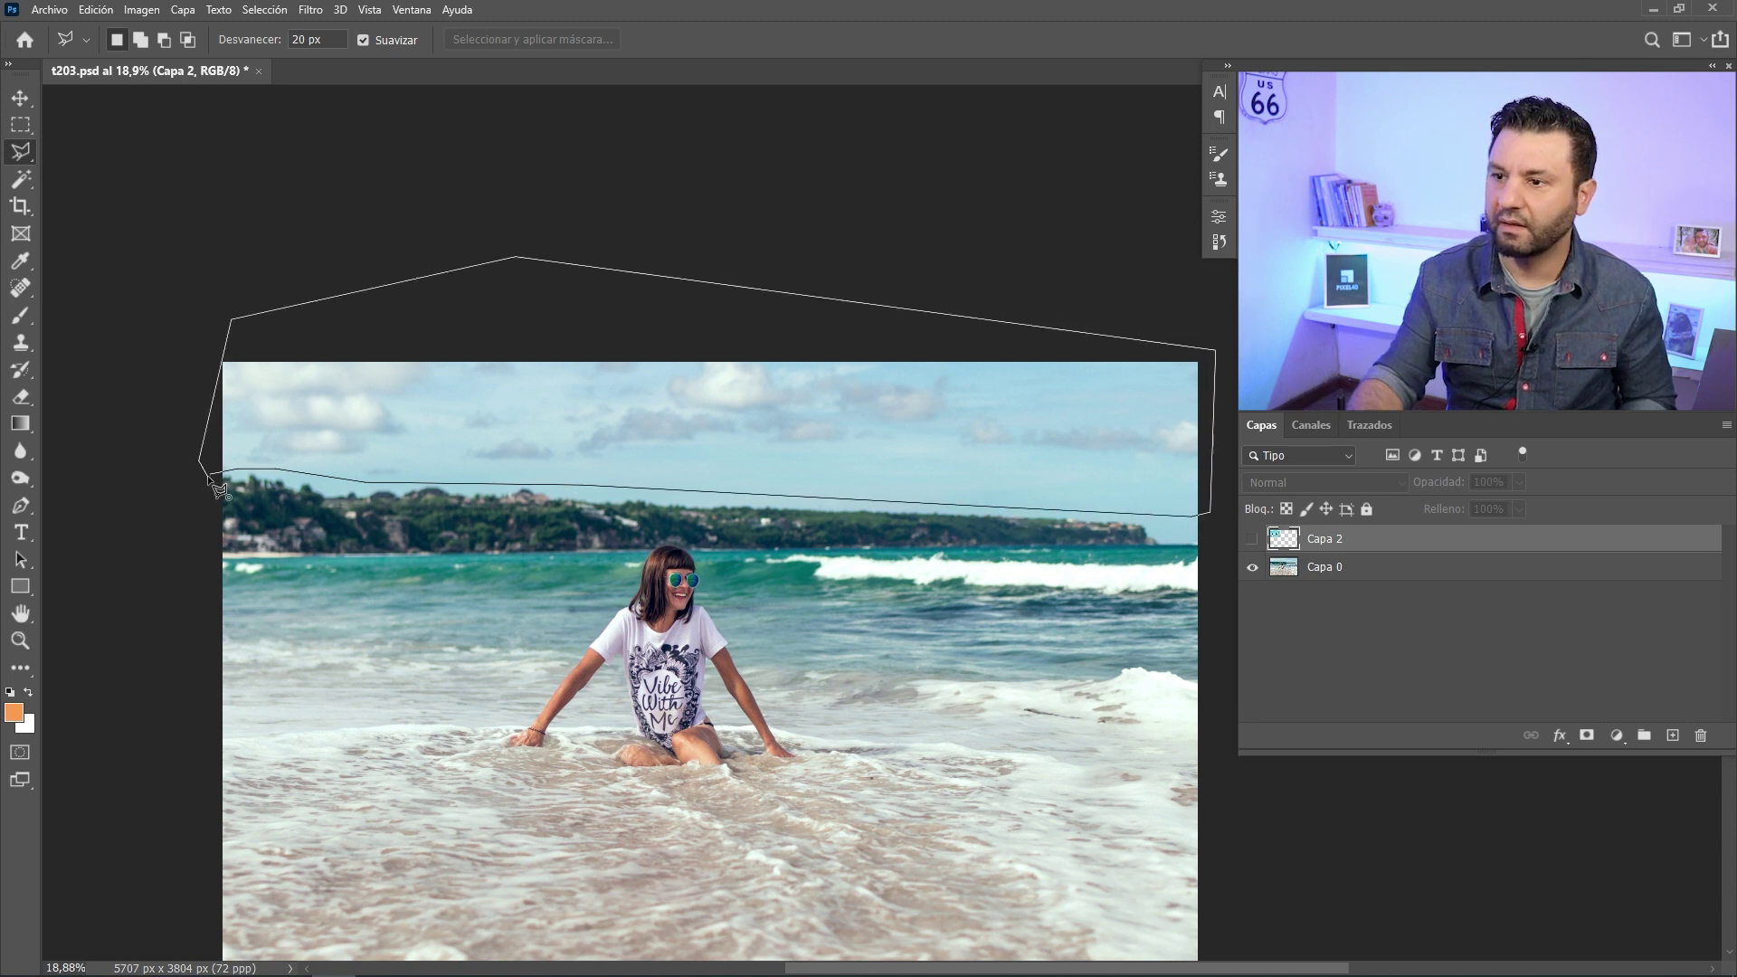
pyautogui.click(217, 489)
pyautogui.click(1324, 566)
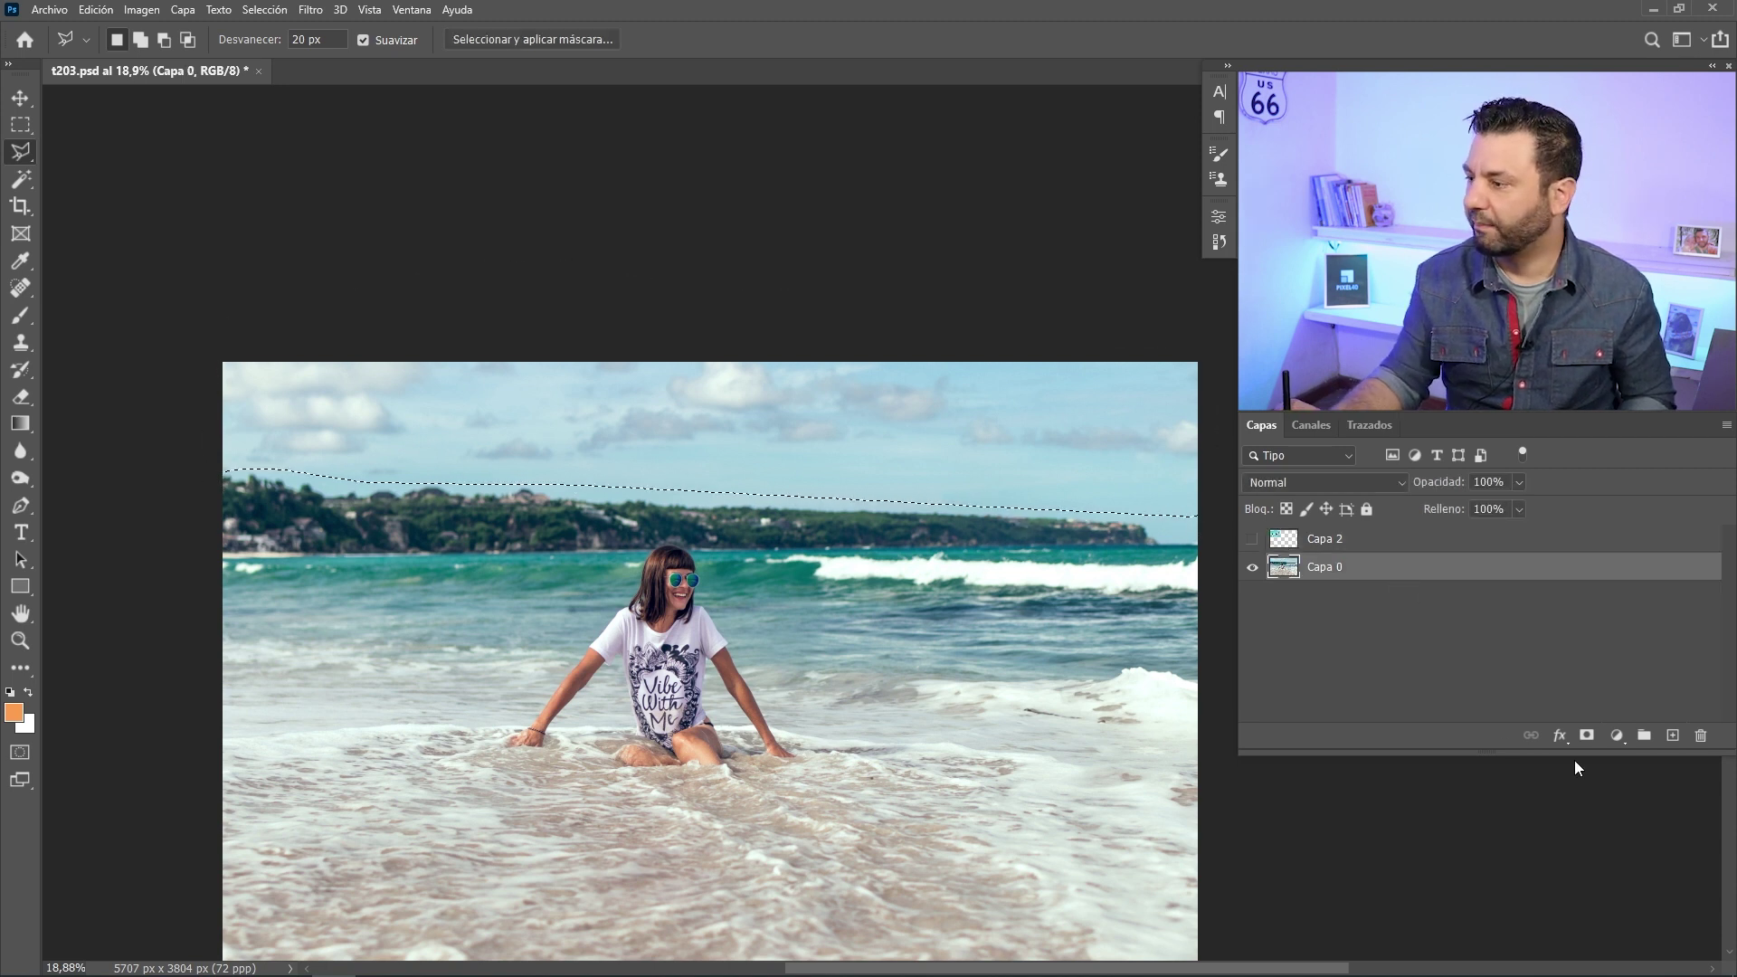
# - On a new layer, paint sampled pale sky blue over the clouds with a large soft brush
pyautogui.click(1673, 736)
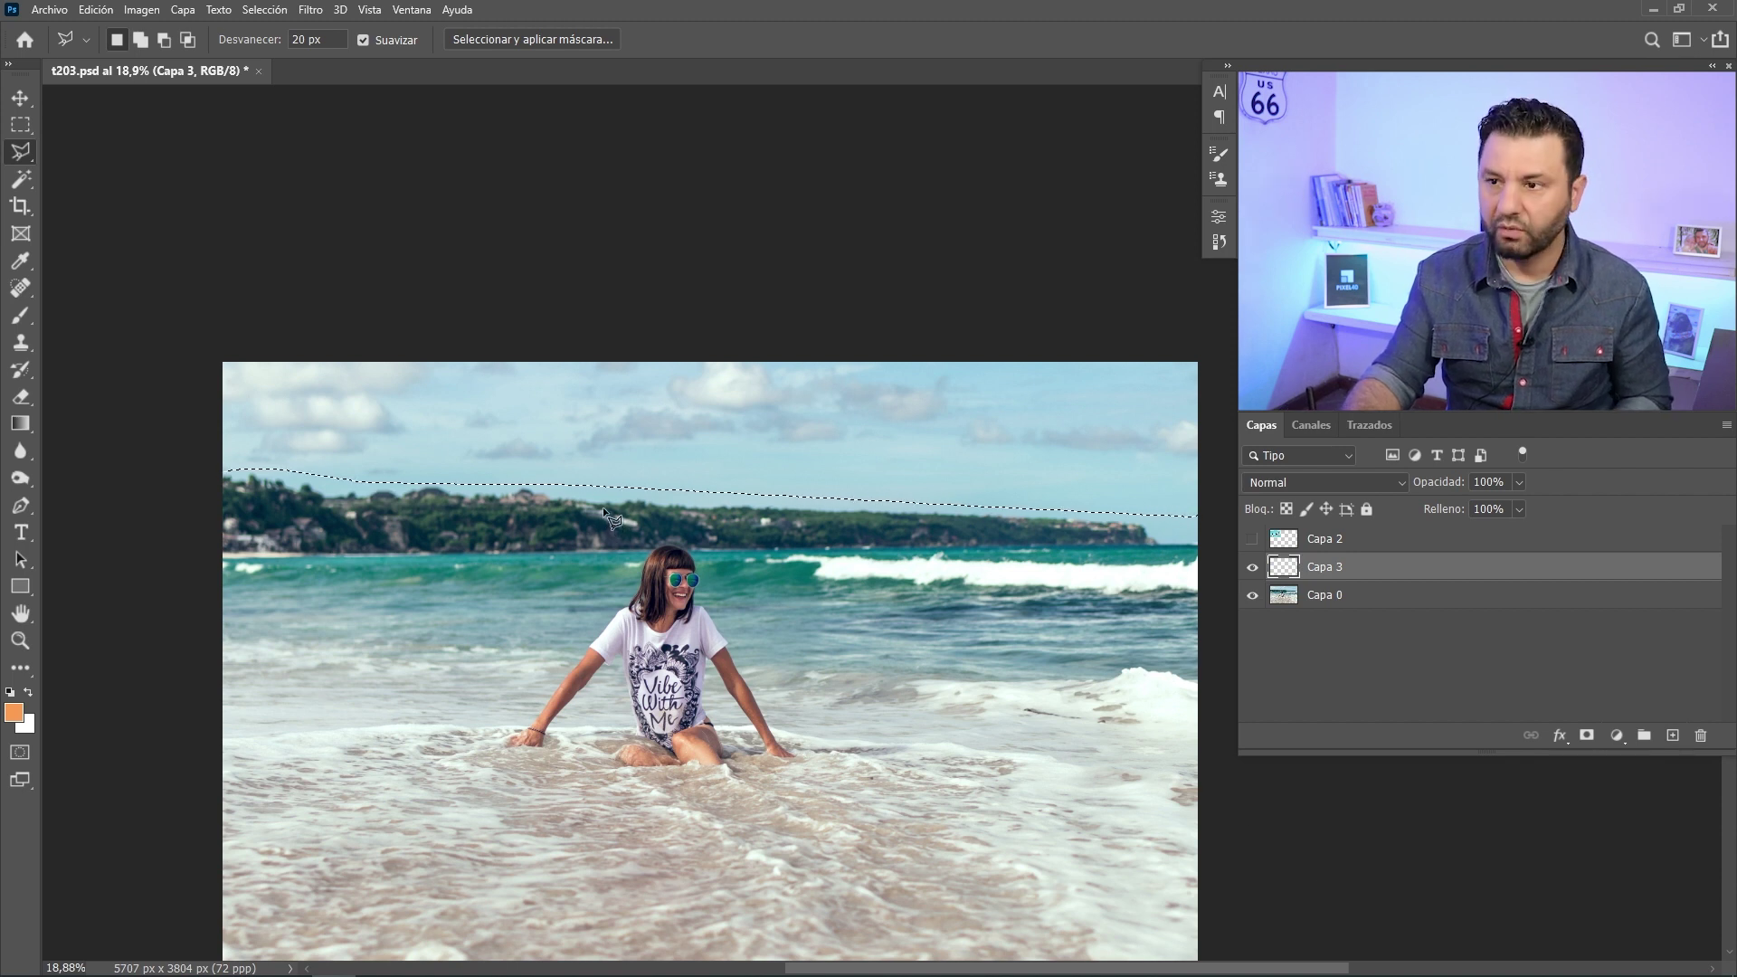
pyautogui.press('b')
pyautogui.rightClick(600, 470)
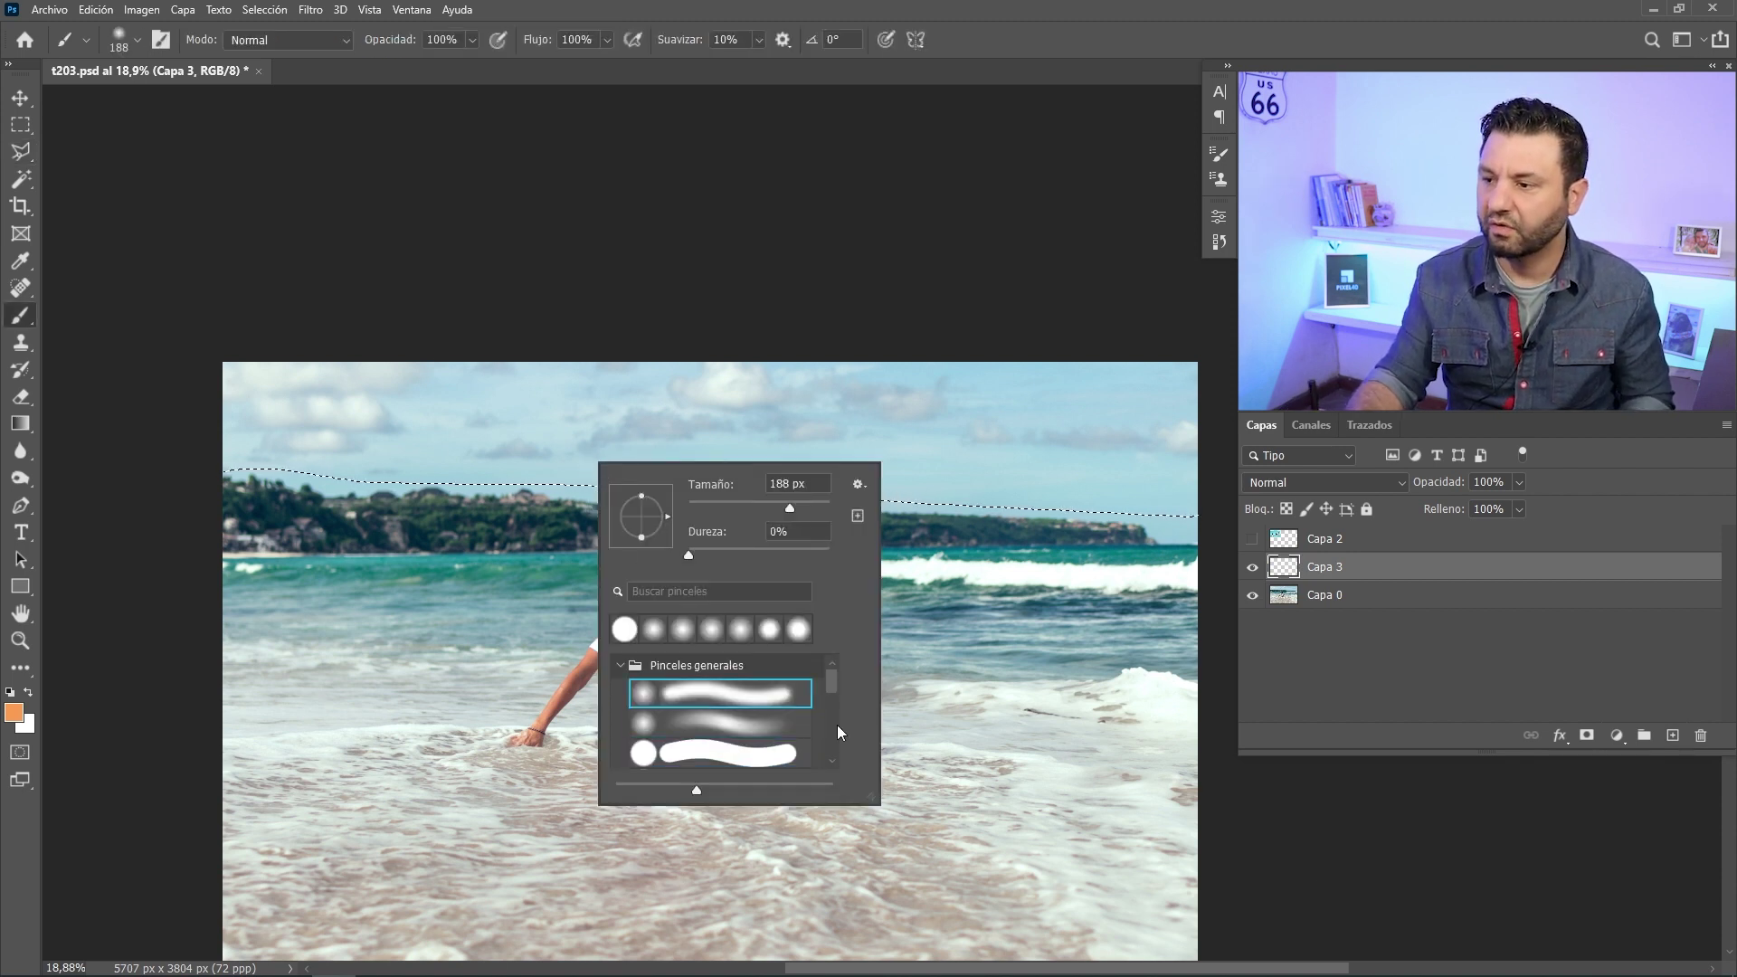
pyautogui.press('Return')
pyautogui.keyDown('alt'); pyautogui.click(434, 398); pyautogui.keyUp('alt')
pyautogui.press(']')
pyautogui.press(']')
pyautogui.press(']')
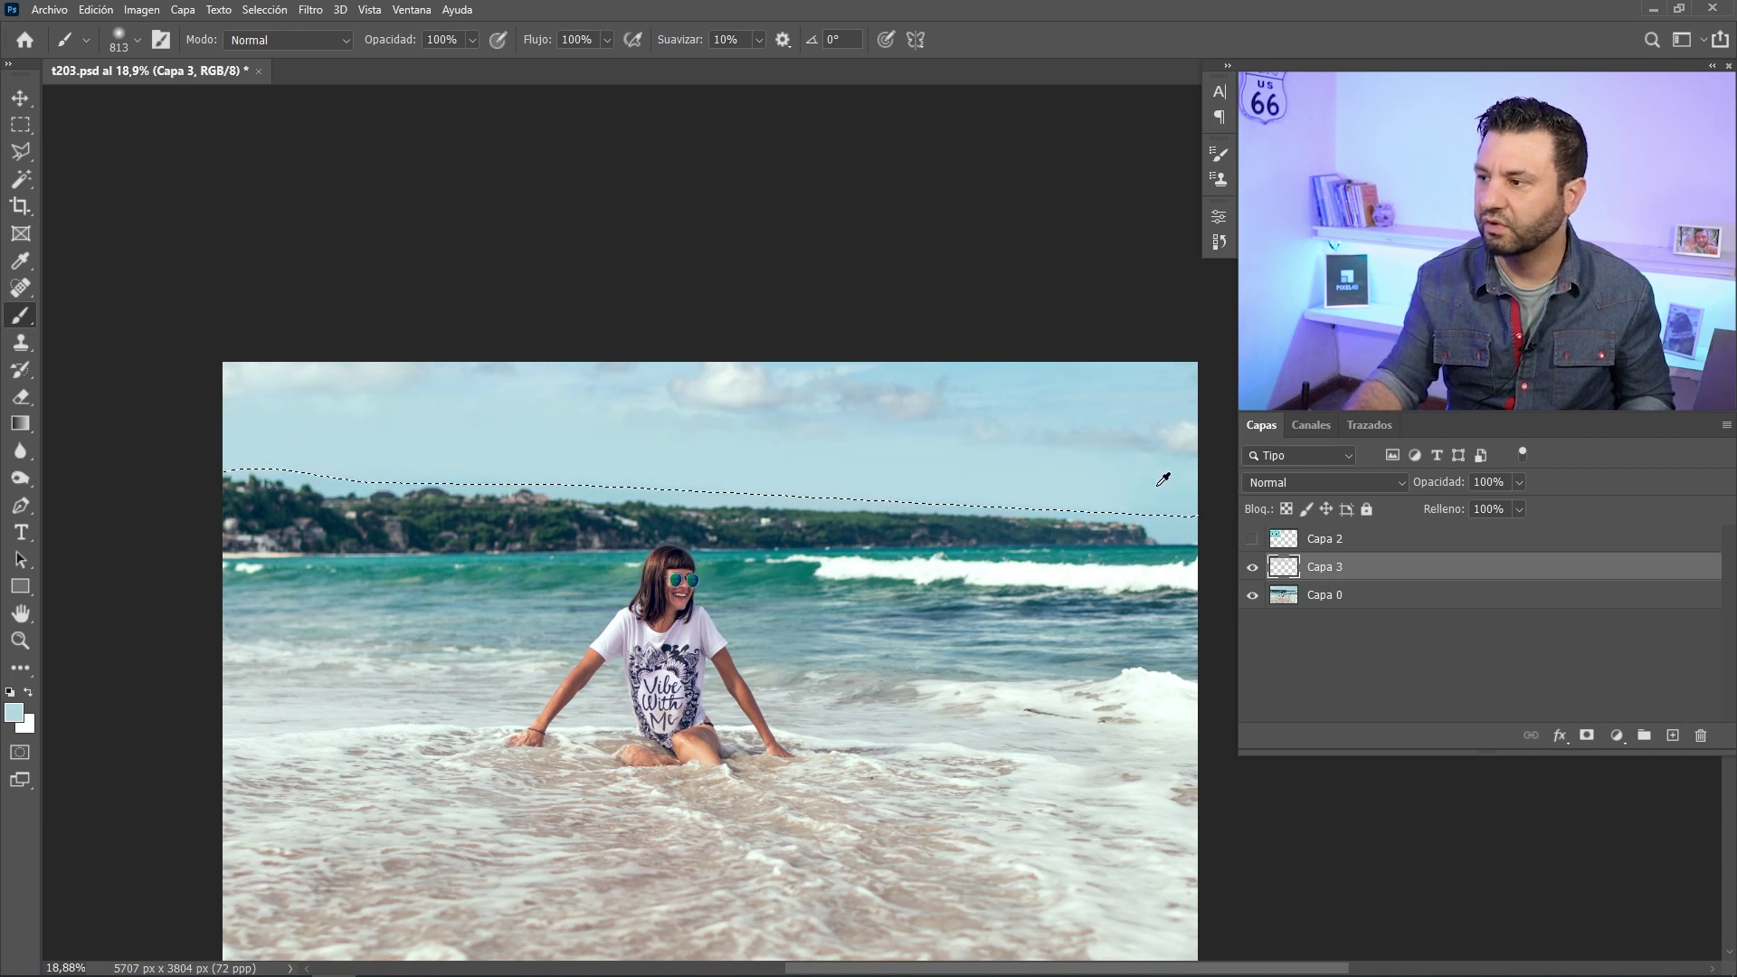
pyautogui.keyDown('alt'); pyautogui.click(1113, 425); pyautogui.keyUp('alt')
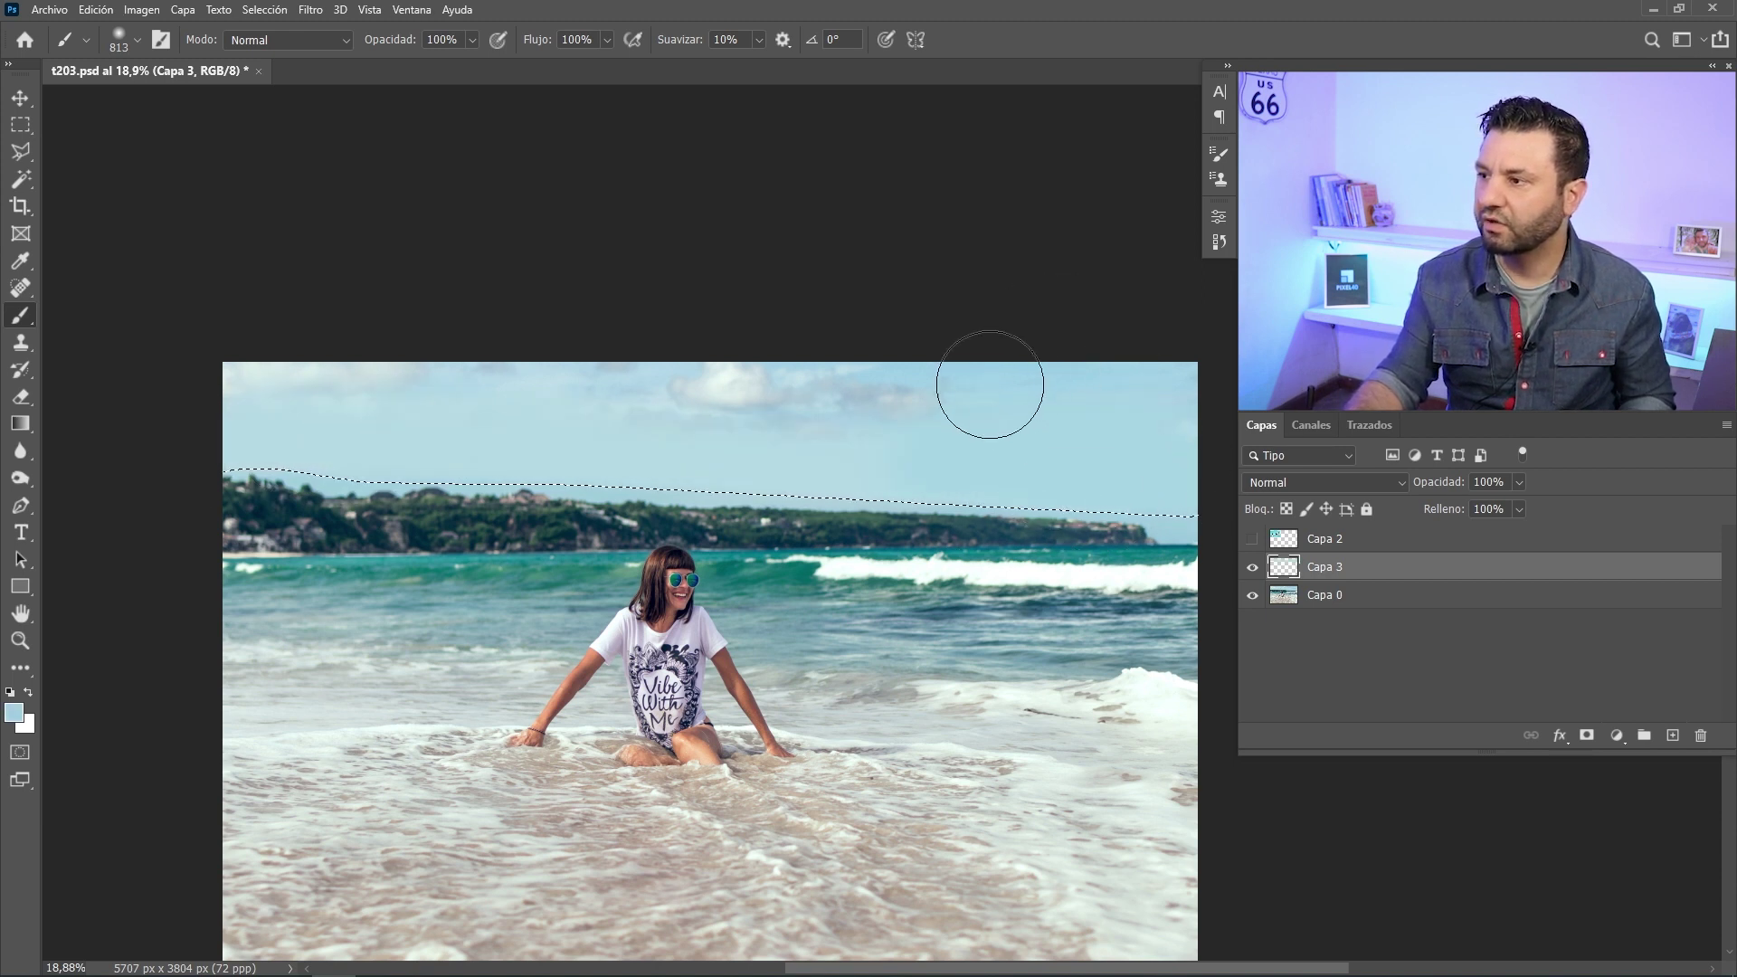
pyautogui.keyDown('alt'); pyautogui.click(864, 371); pyautogui.keyUp('alt')
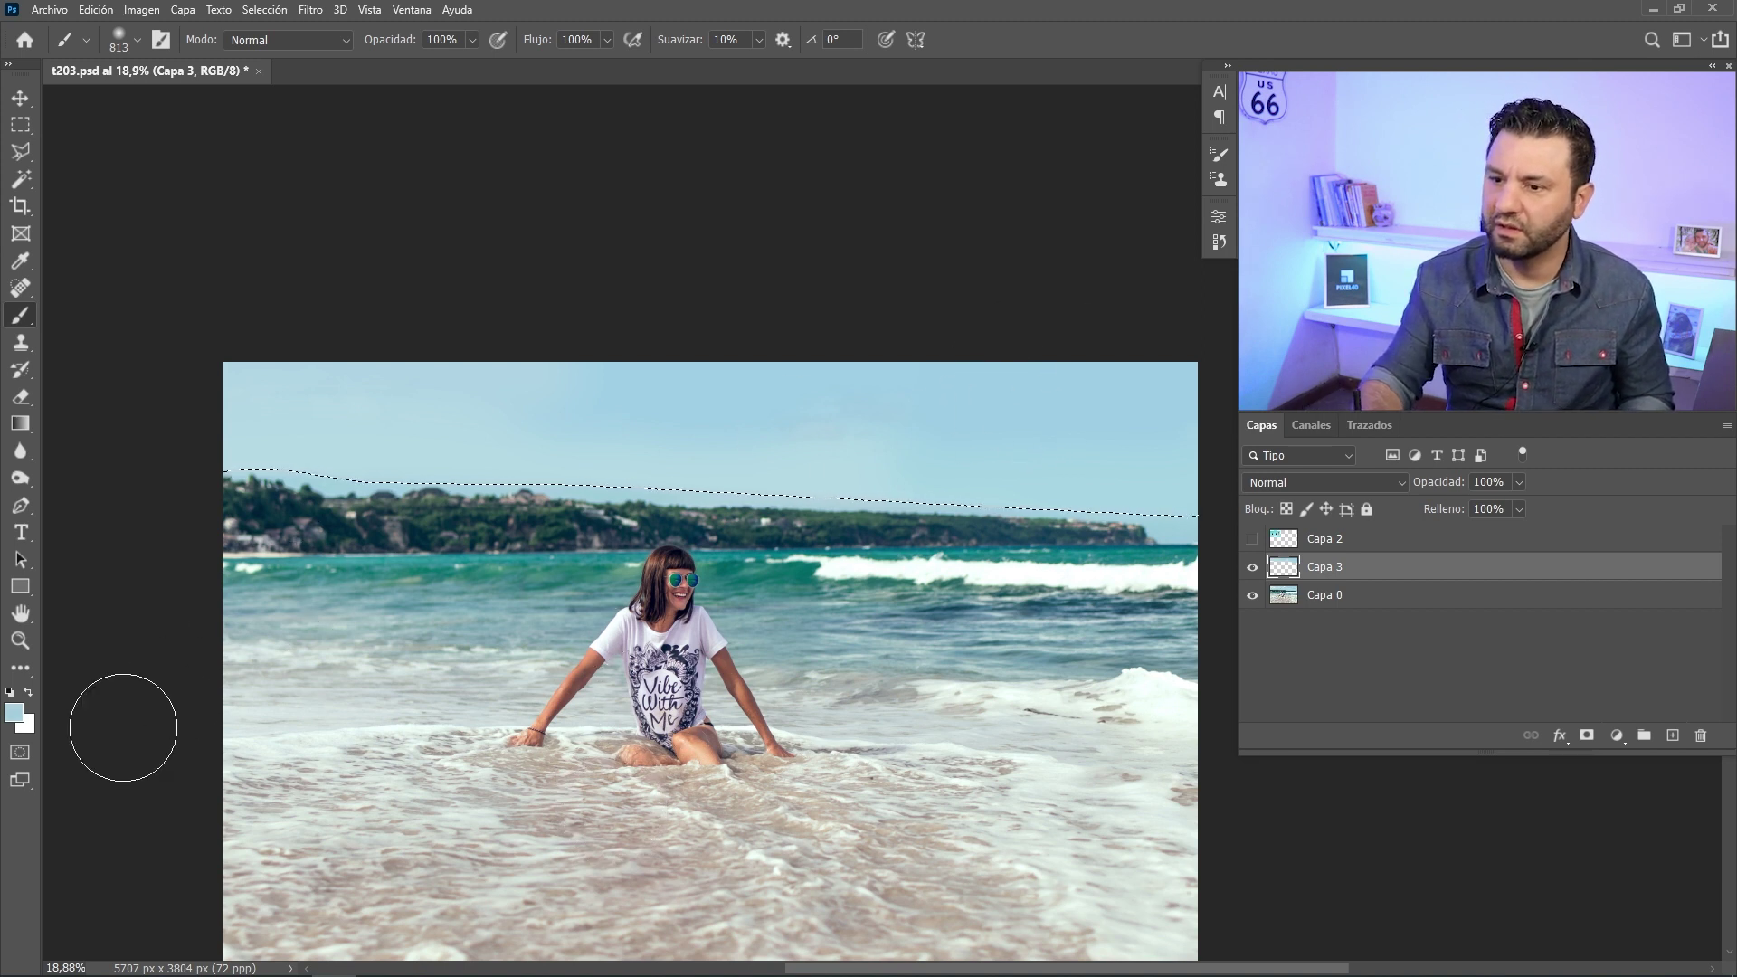
pyautogui.click(15, 714)
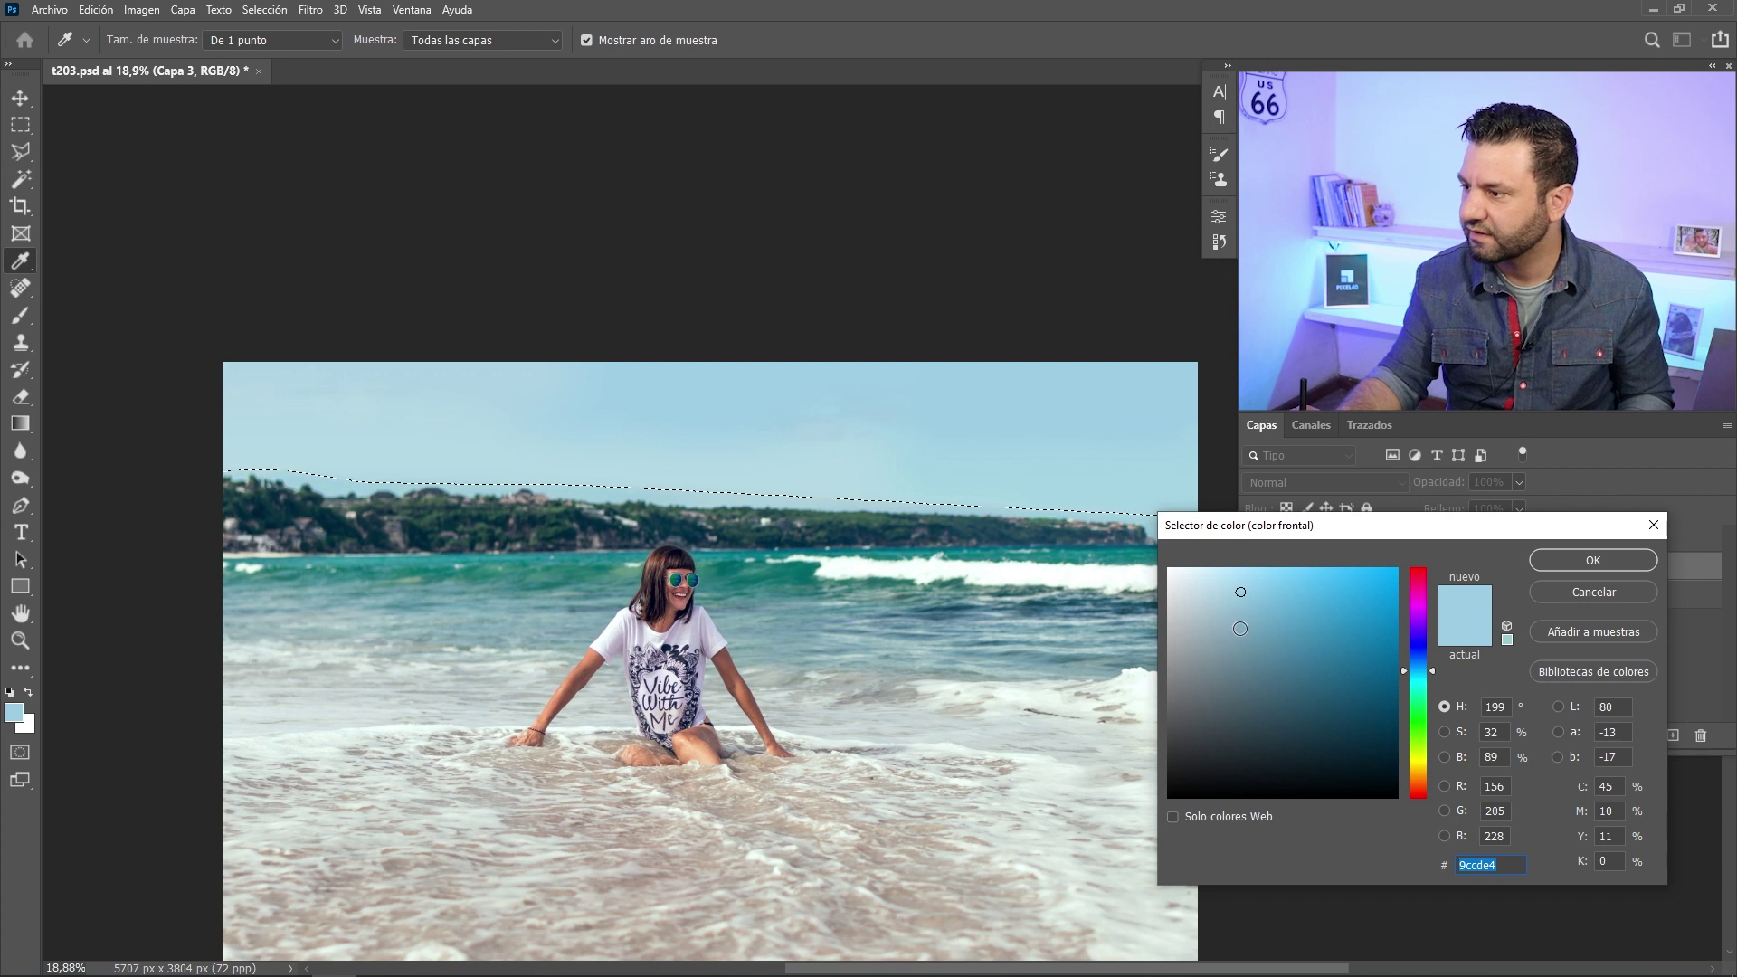
# - Set colour 77a1b5, deselect, and paint the sky near the horizon at low flow
pyautogui.click(1248, 636)
pyautogui.click(1558, 565)
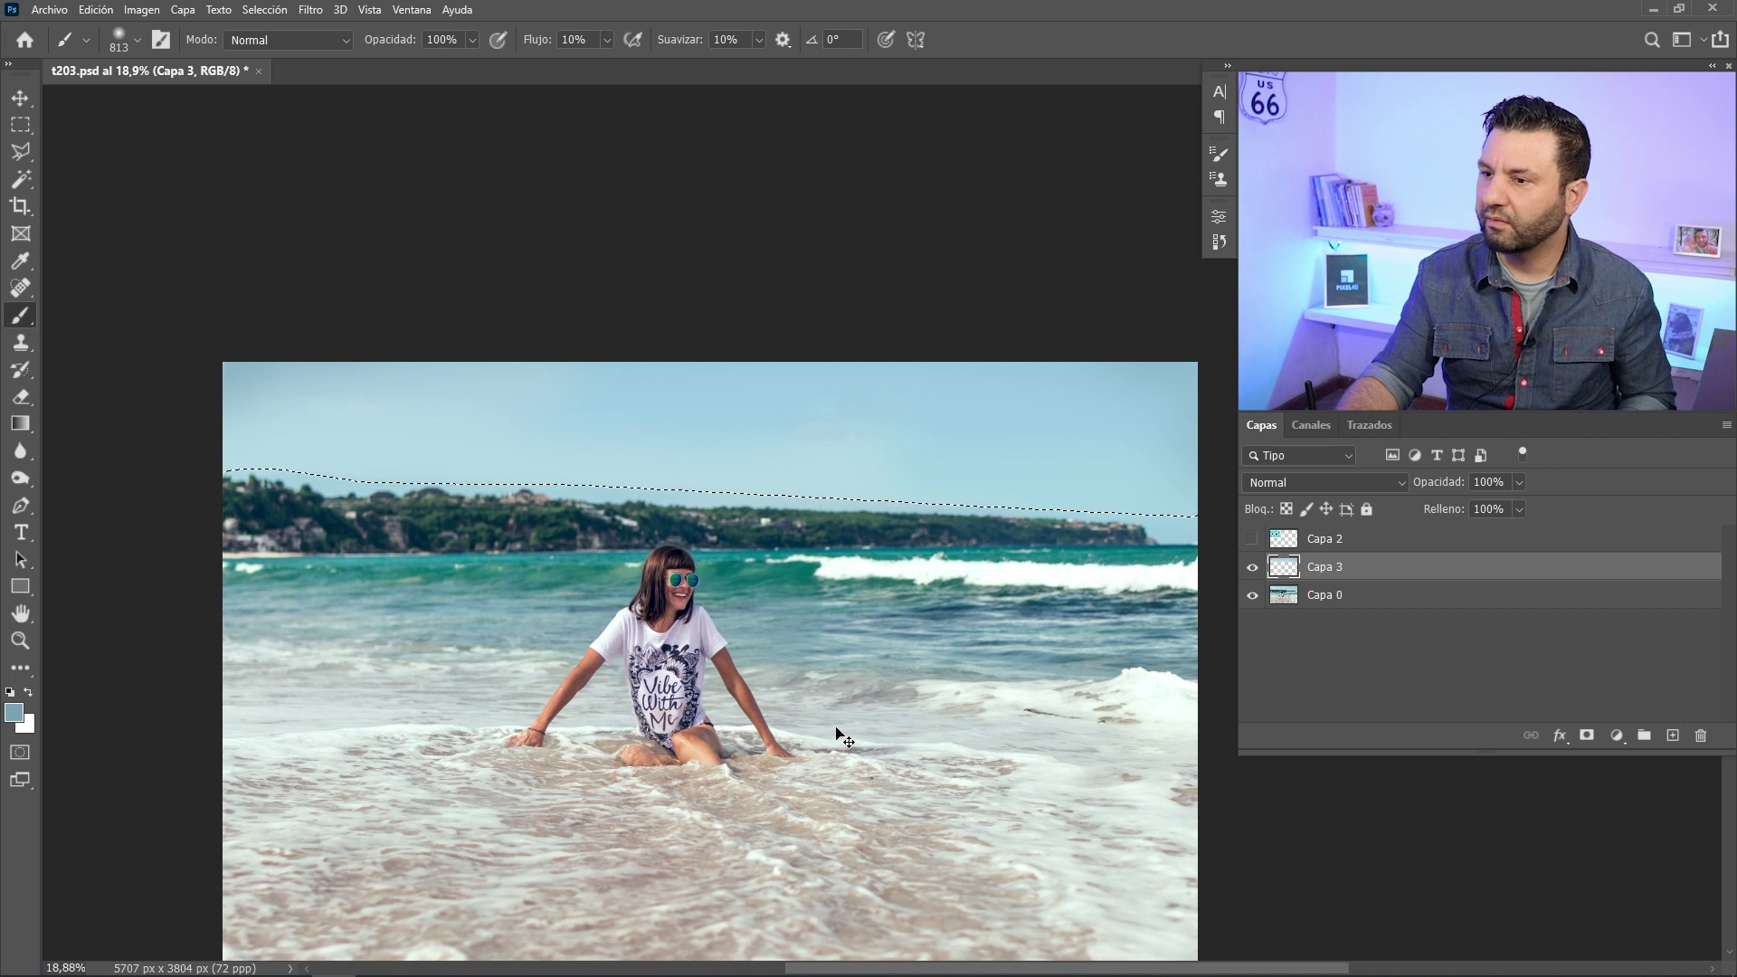
pyautogui.hotkey('ctrl', 'd')
pyautogui.moveTo(262, 494)
pyautogui.mouseDown()
pyautogui.moveTo(504, 554)
pyautogui.moveTo(432, 545)
pyautogui.mouseUp()
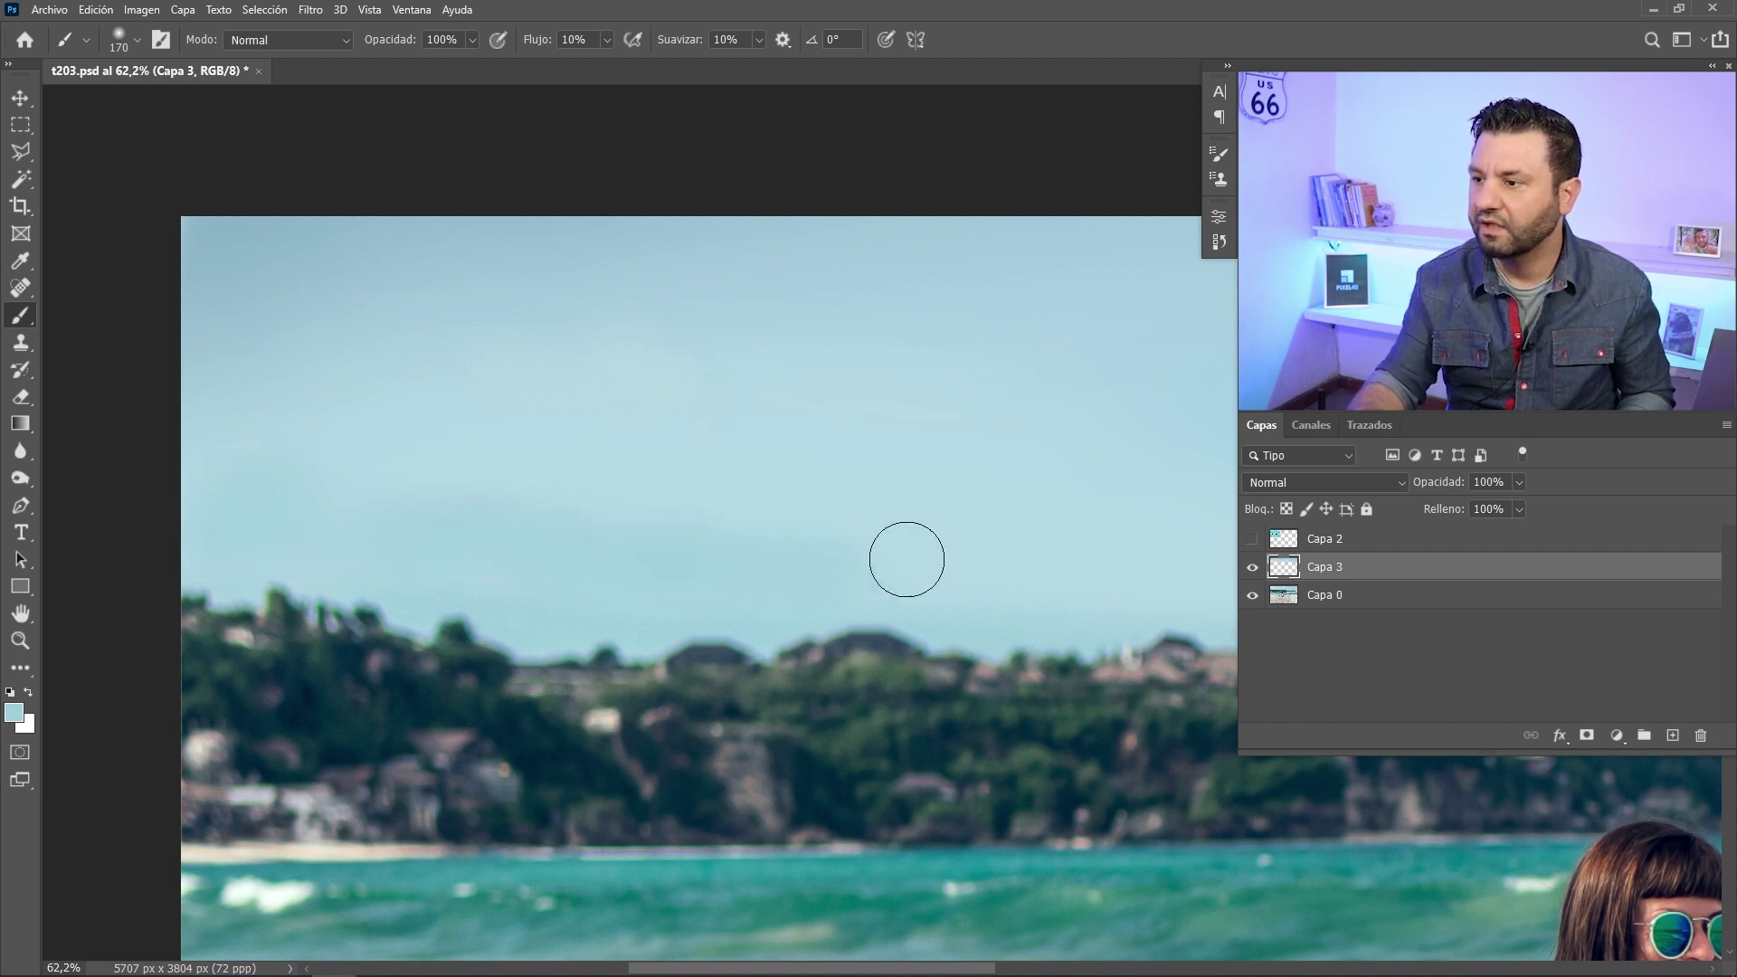
pyautogui.moveTo(864, 570); pyautogui.dragTo(725, 525)
pyautogui.moveTo(643, 459); pyautogui.dragTo(724, 453)
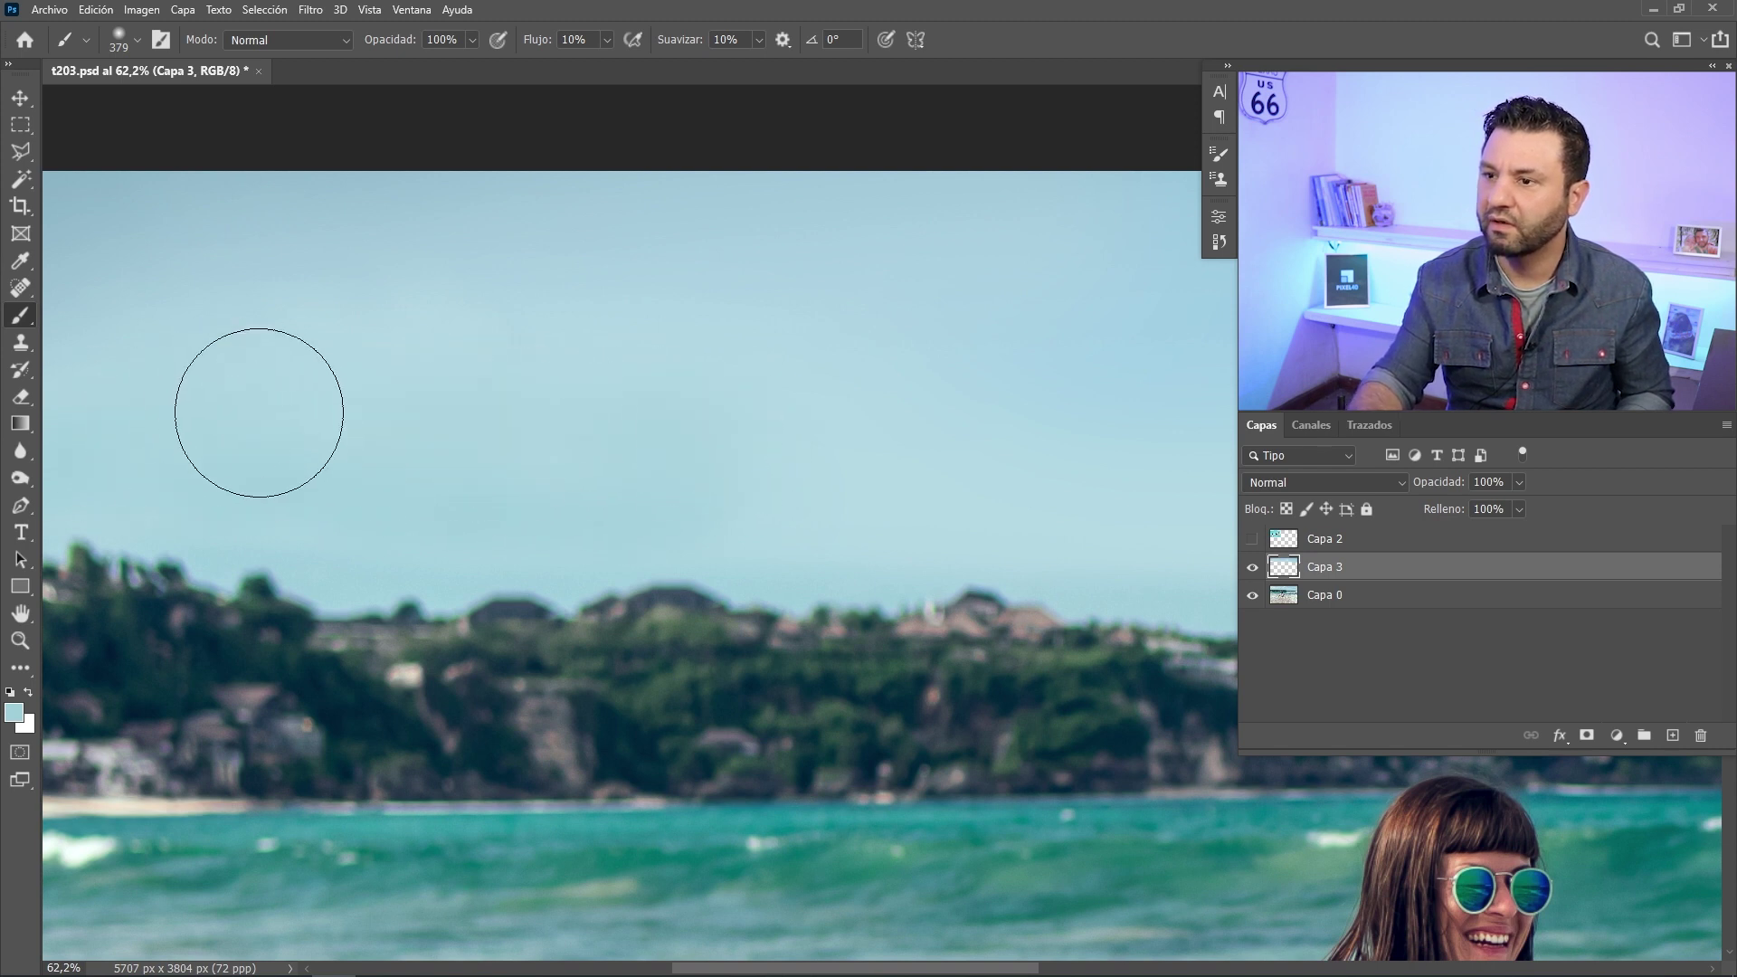
pyautogui.hscroll(-3, 263, 408)
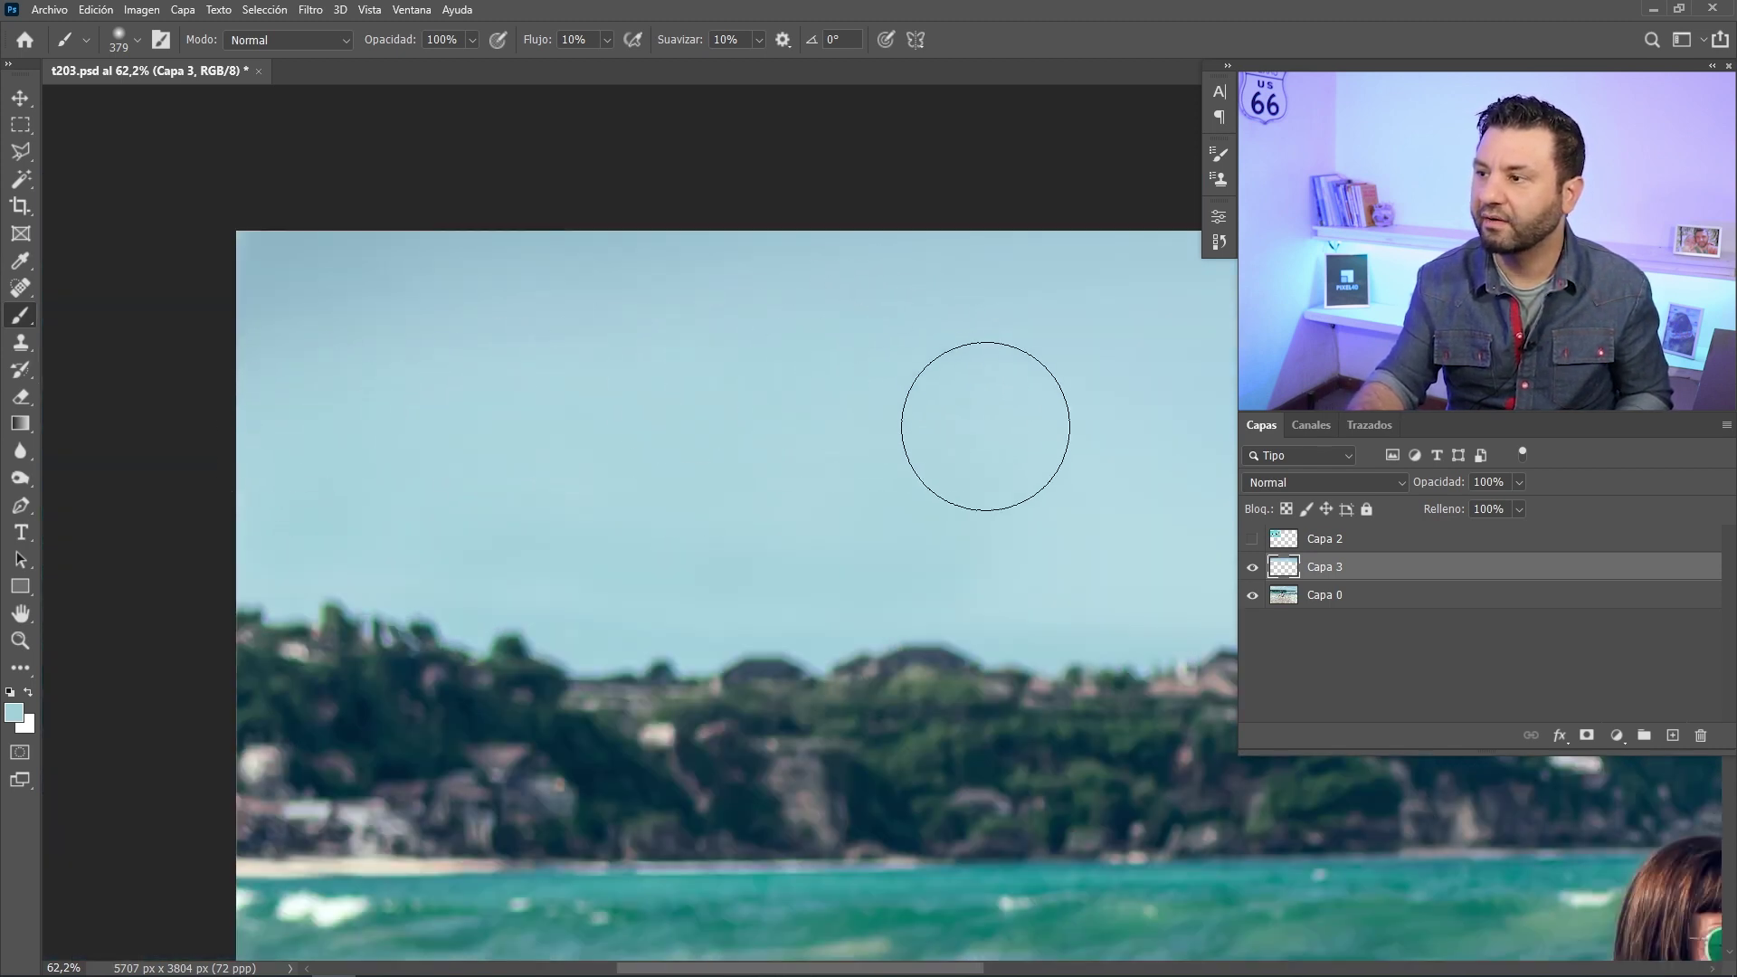
pyautogui.scroll(-3, 465, 480)
pyautogui.scroll(-2, 776, 485)
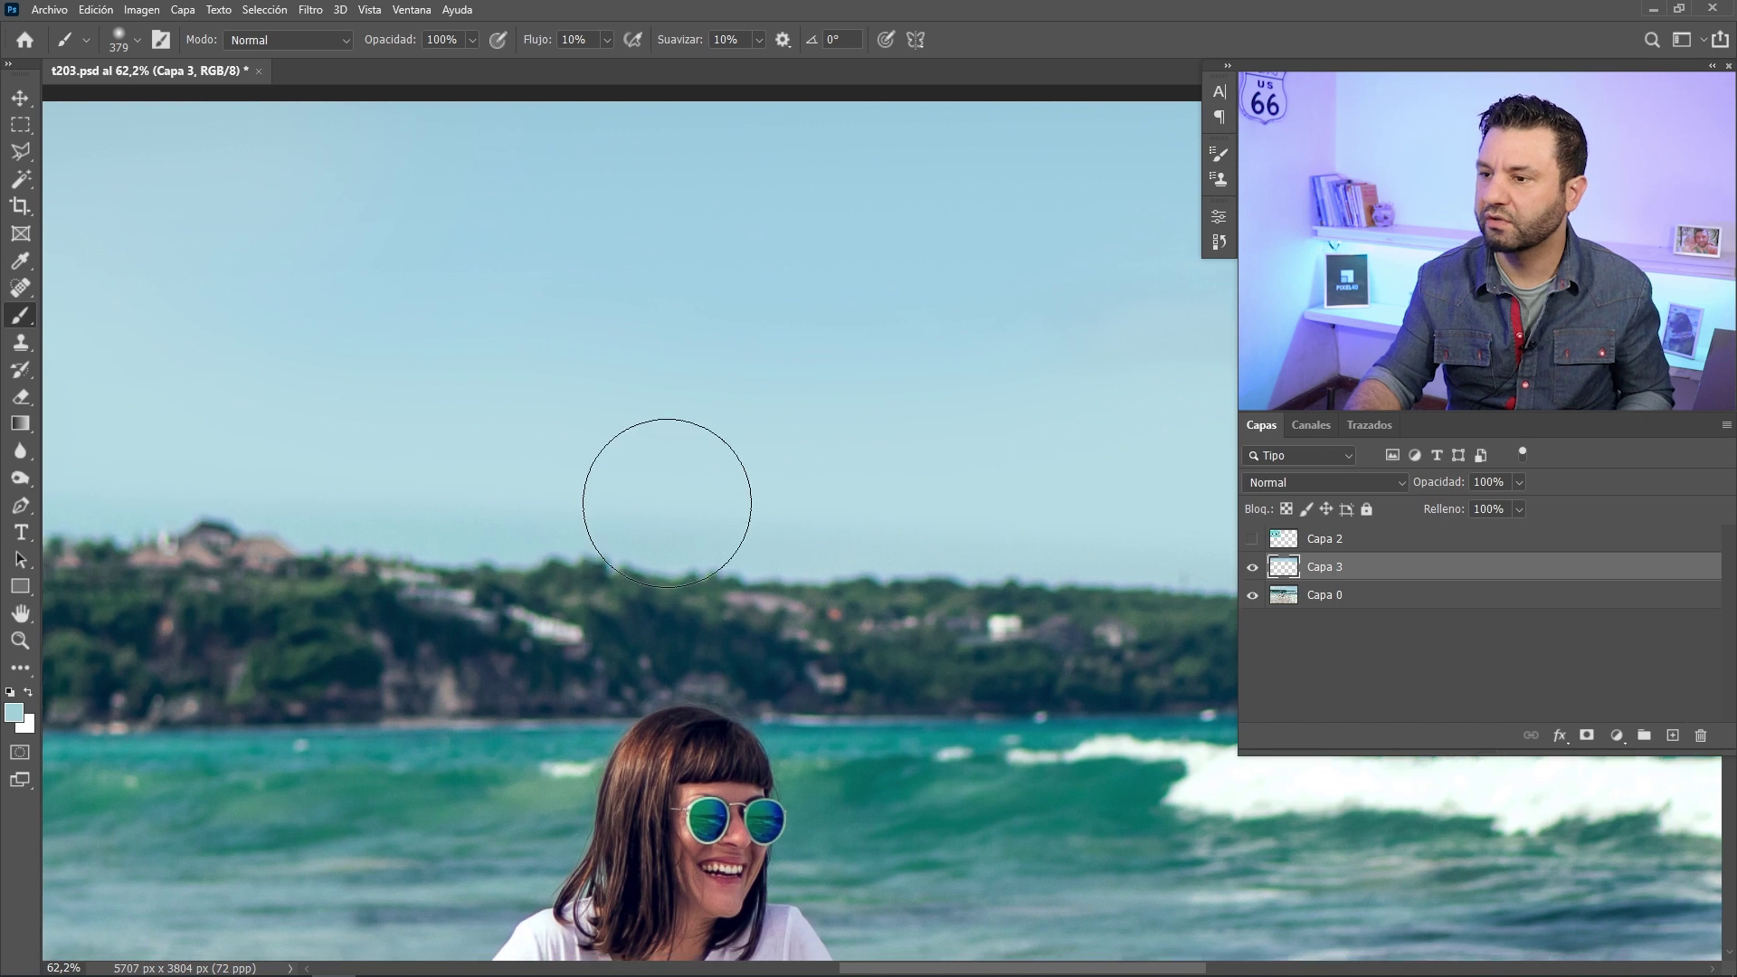
pyautogui.keyDown('alt'); pyautogui.click(899, 511); pyautogui.keyUp('alt')
pyautogui.moveTo(698, 498); pyautogui.dragTo(733, 503)
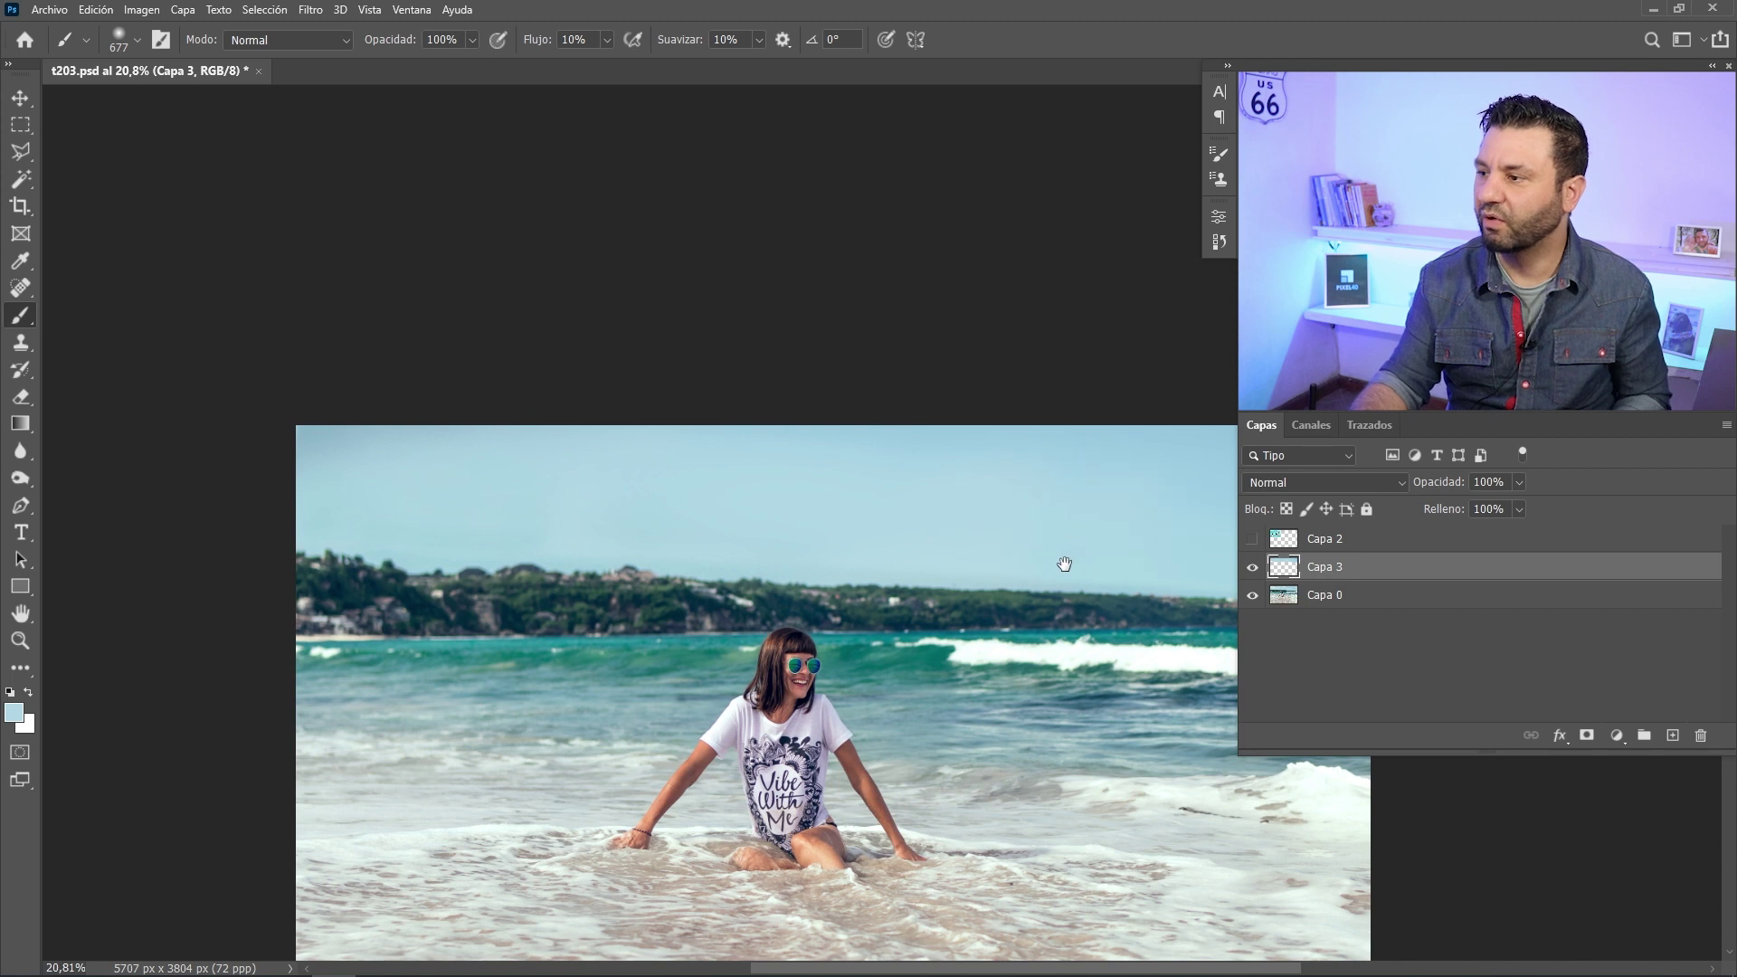
# - Toggle Capa 3 to compare the painted sky, then make Capa 0 active
pyautogui.moveTo(1067, 562); pyautogui.dragTo(783, 553)
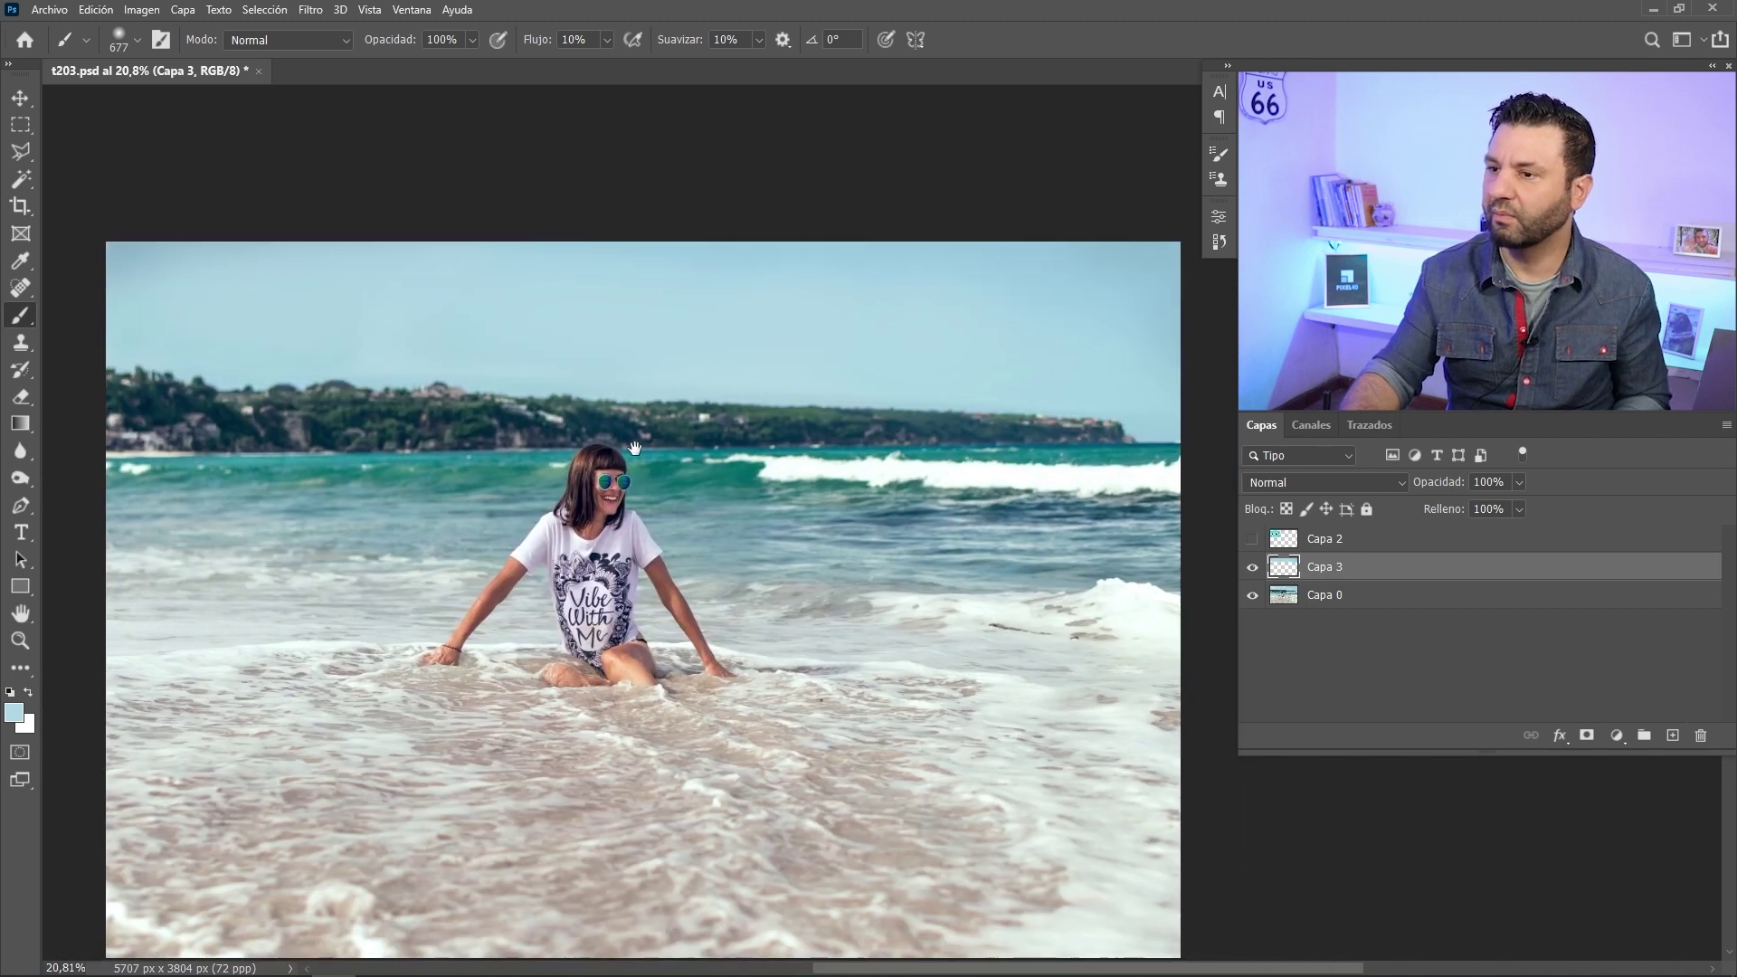
pyautogui.click(1253, 568)
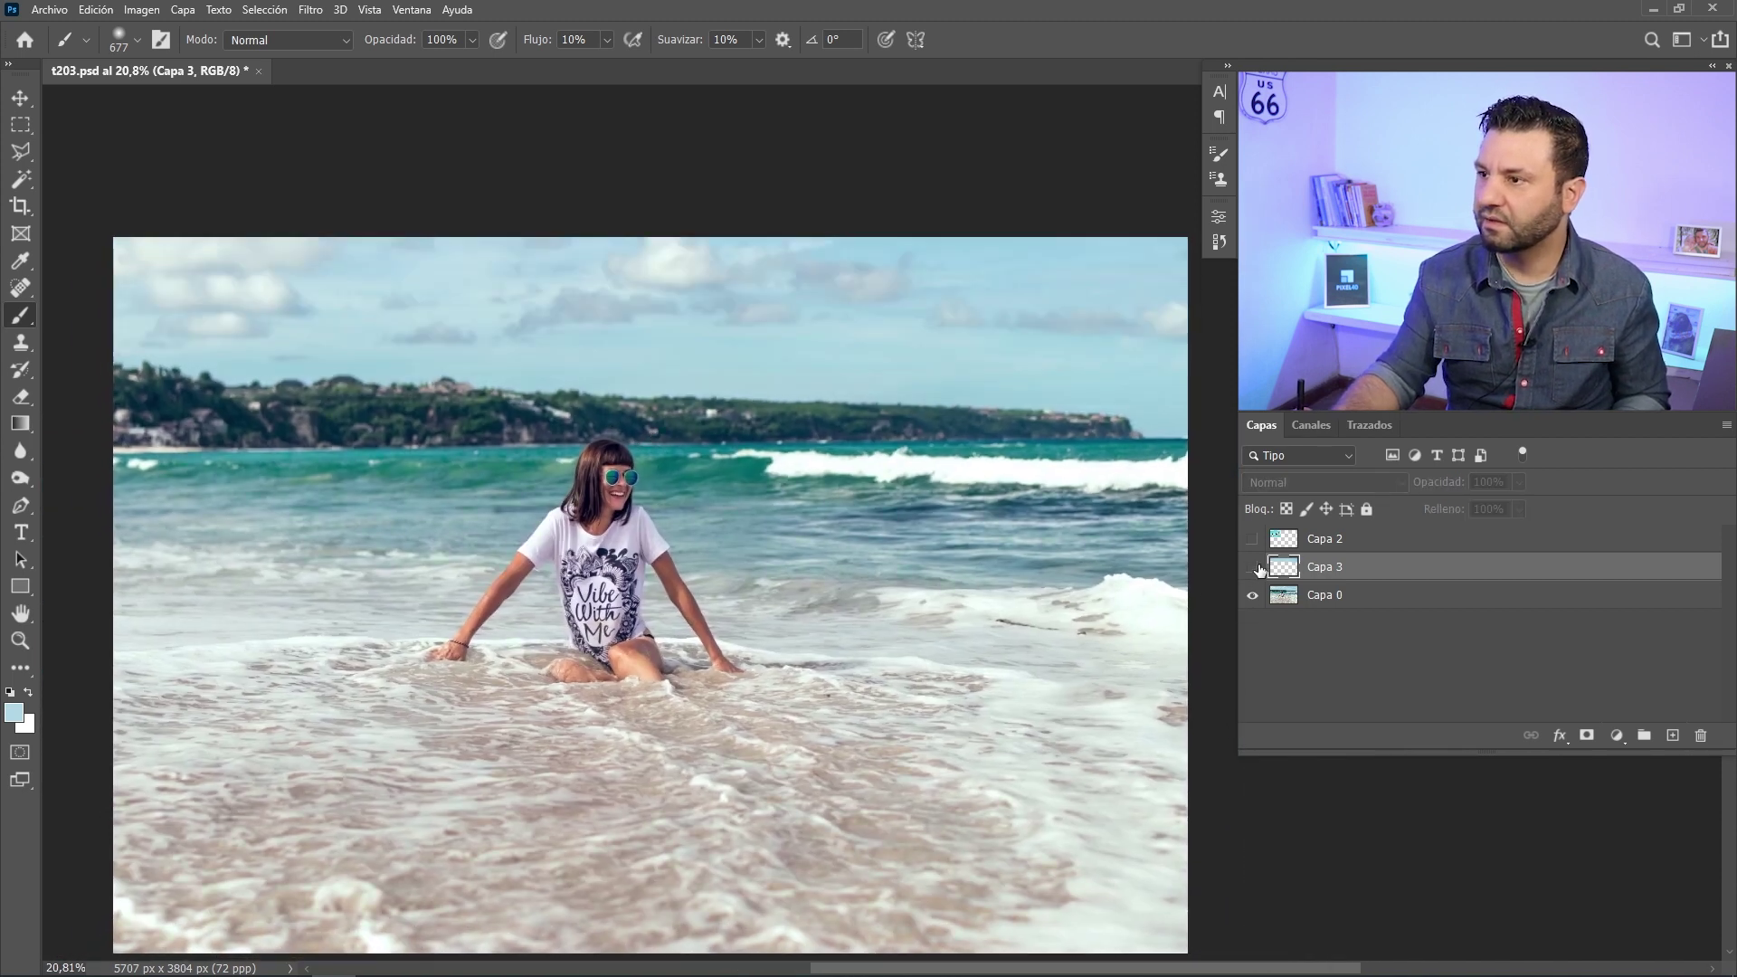
pyautogui.click(1253, 567)
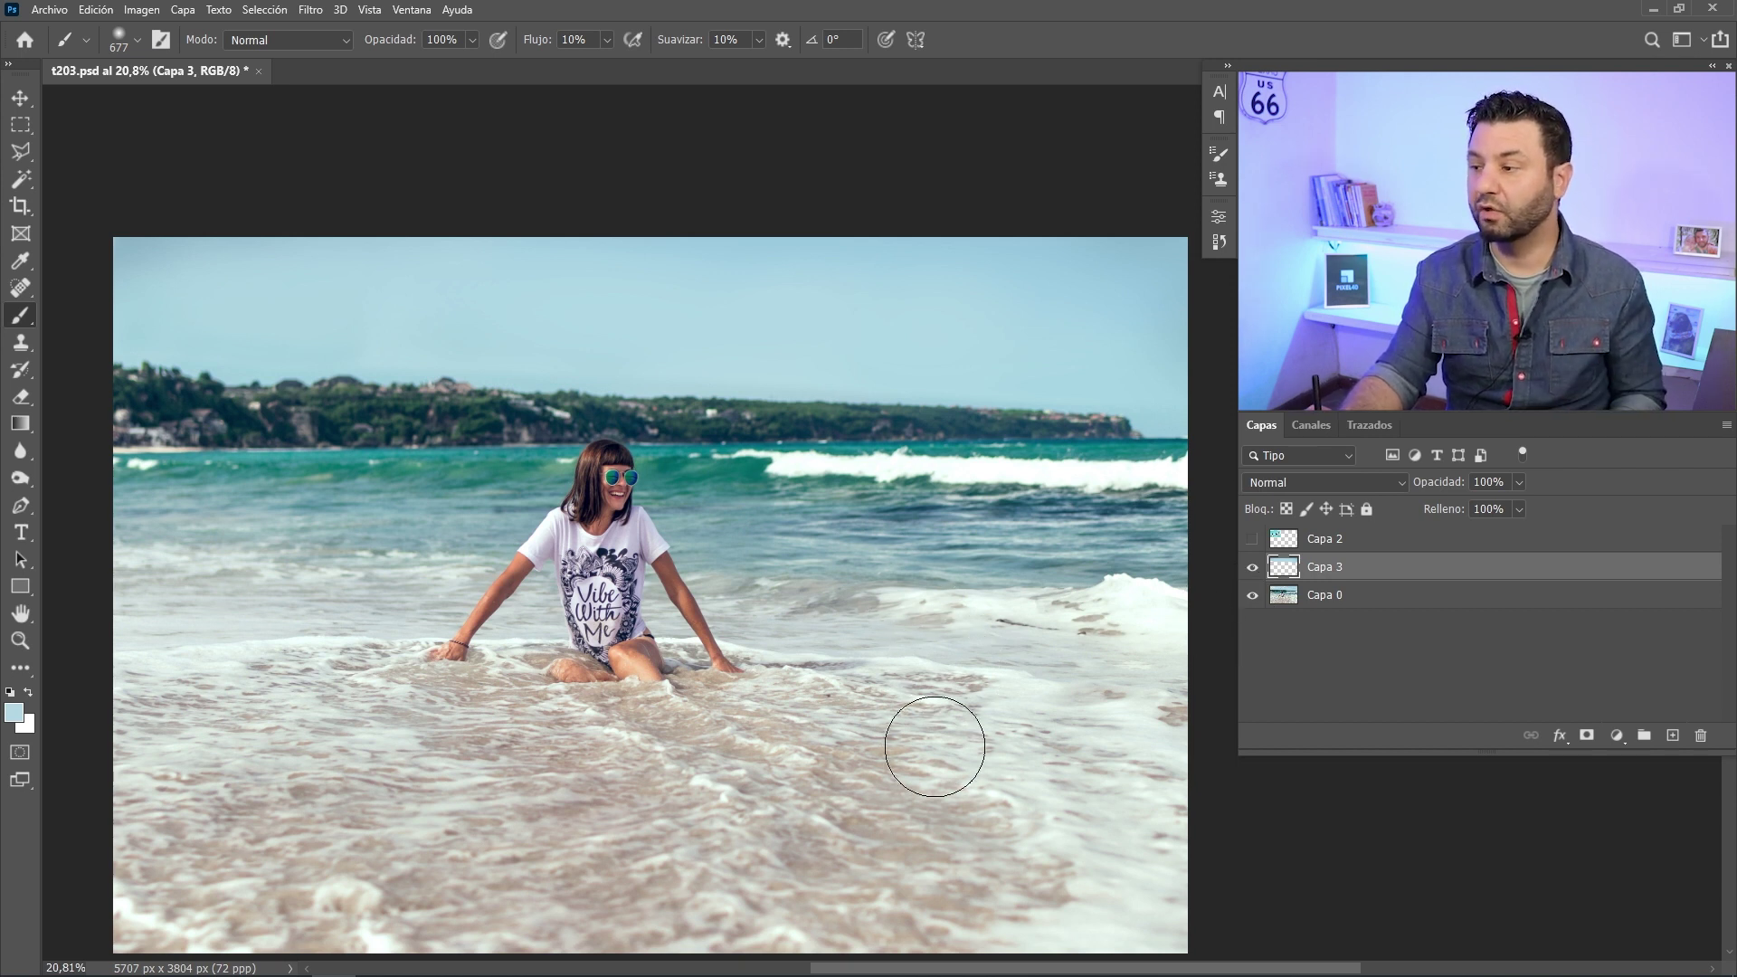
pyautogui.click(1303, 599)
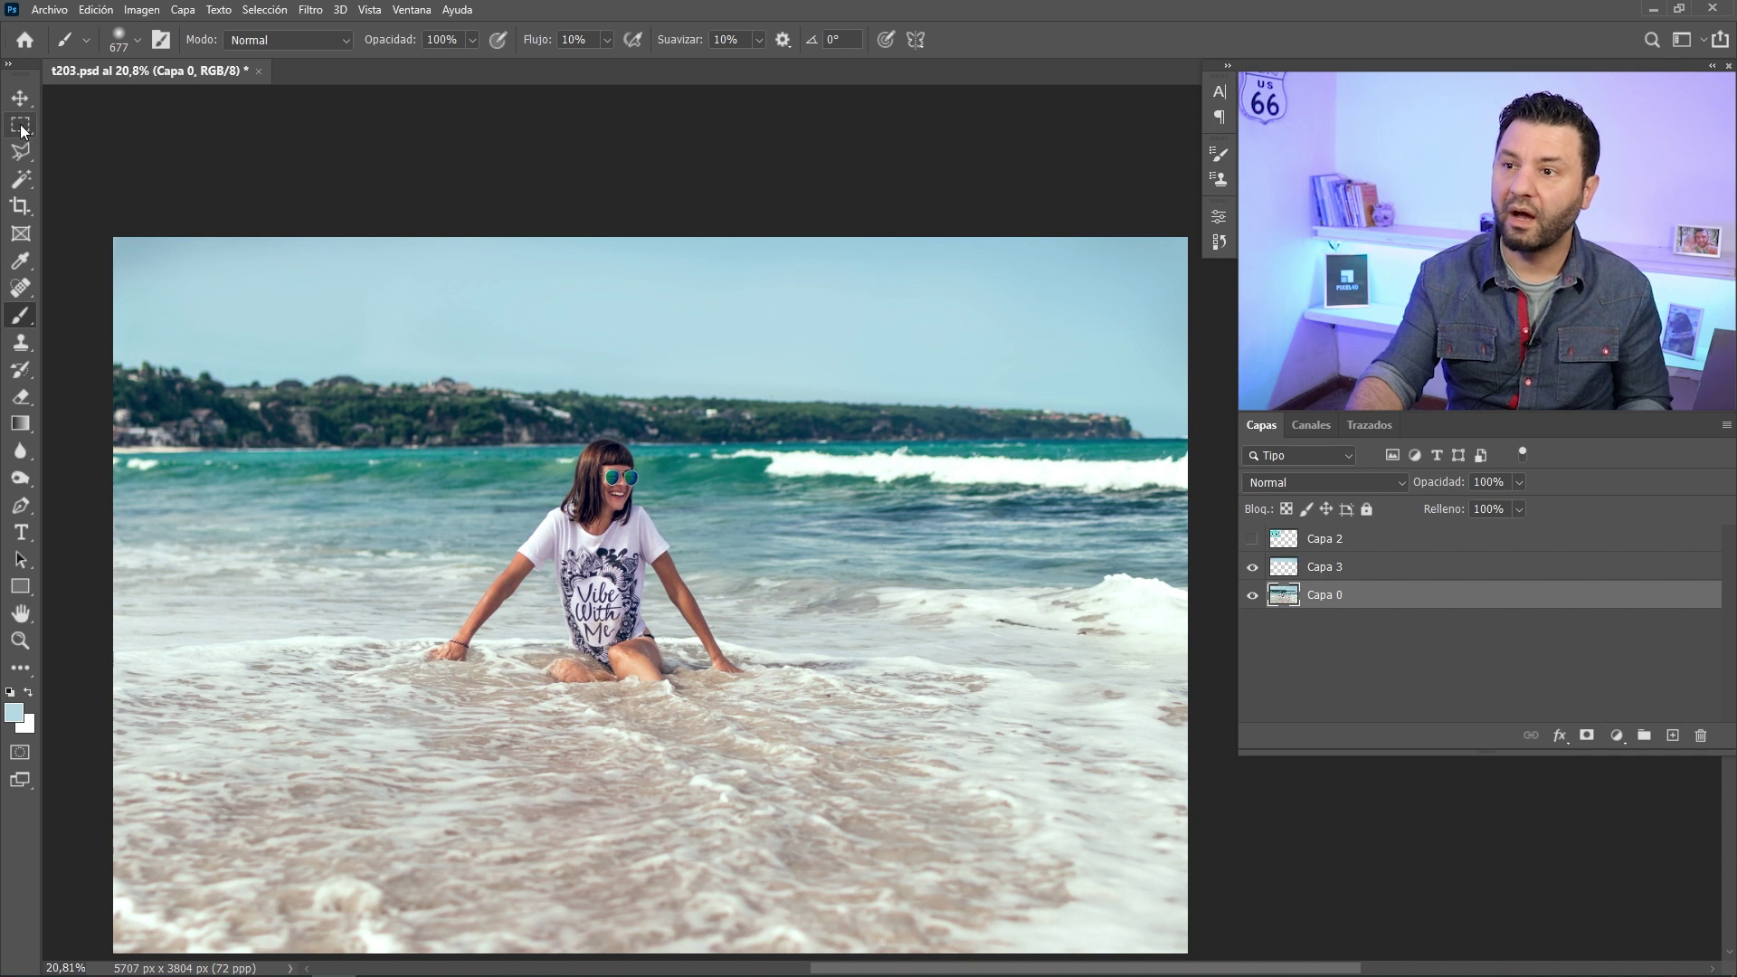
# - Box the girl with a Rectangular Marquee and refine it with Select Subject in Select and Mask
pyautogui.moveTo(23, 131); pyautogui.dragTo(111, 123)
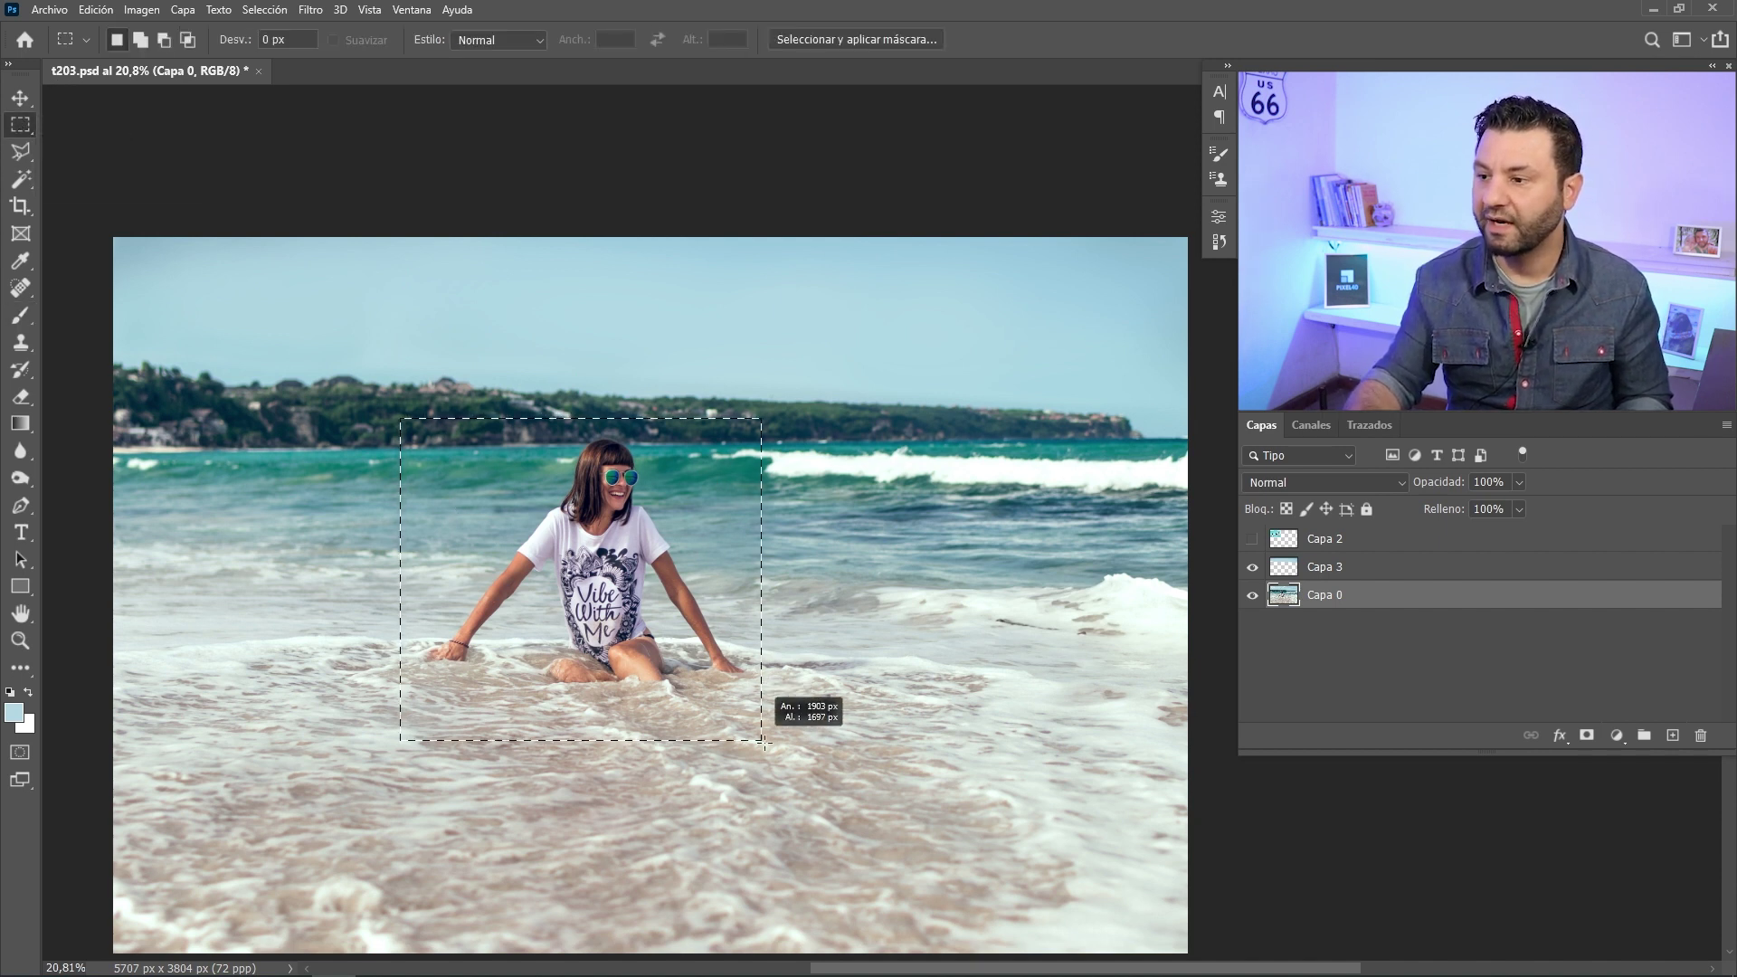
pyautogui.moveTo(400, 416); pyautogui.dragTo(778, 749)
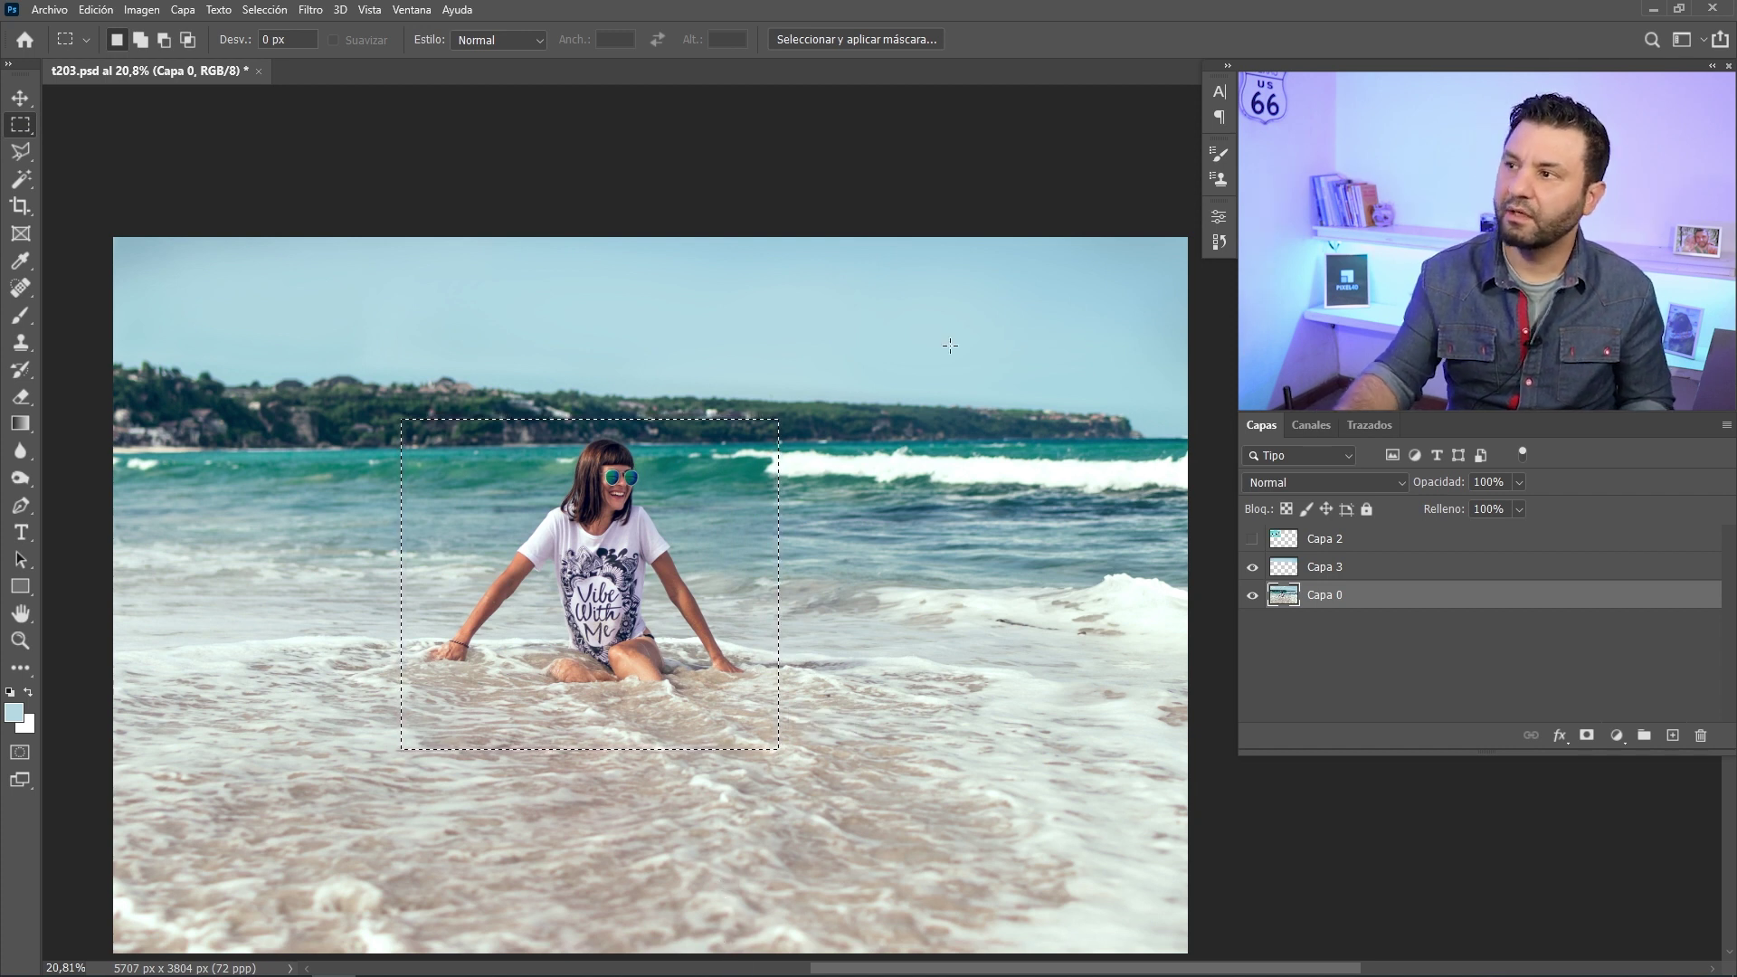
pyautogui.click(828, 38)
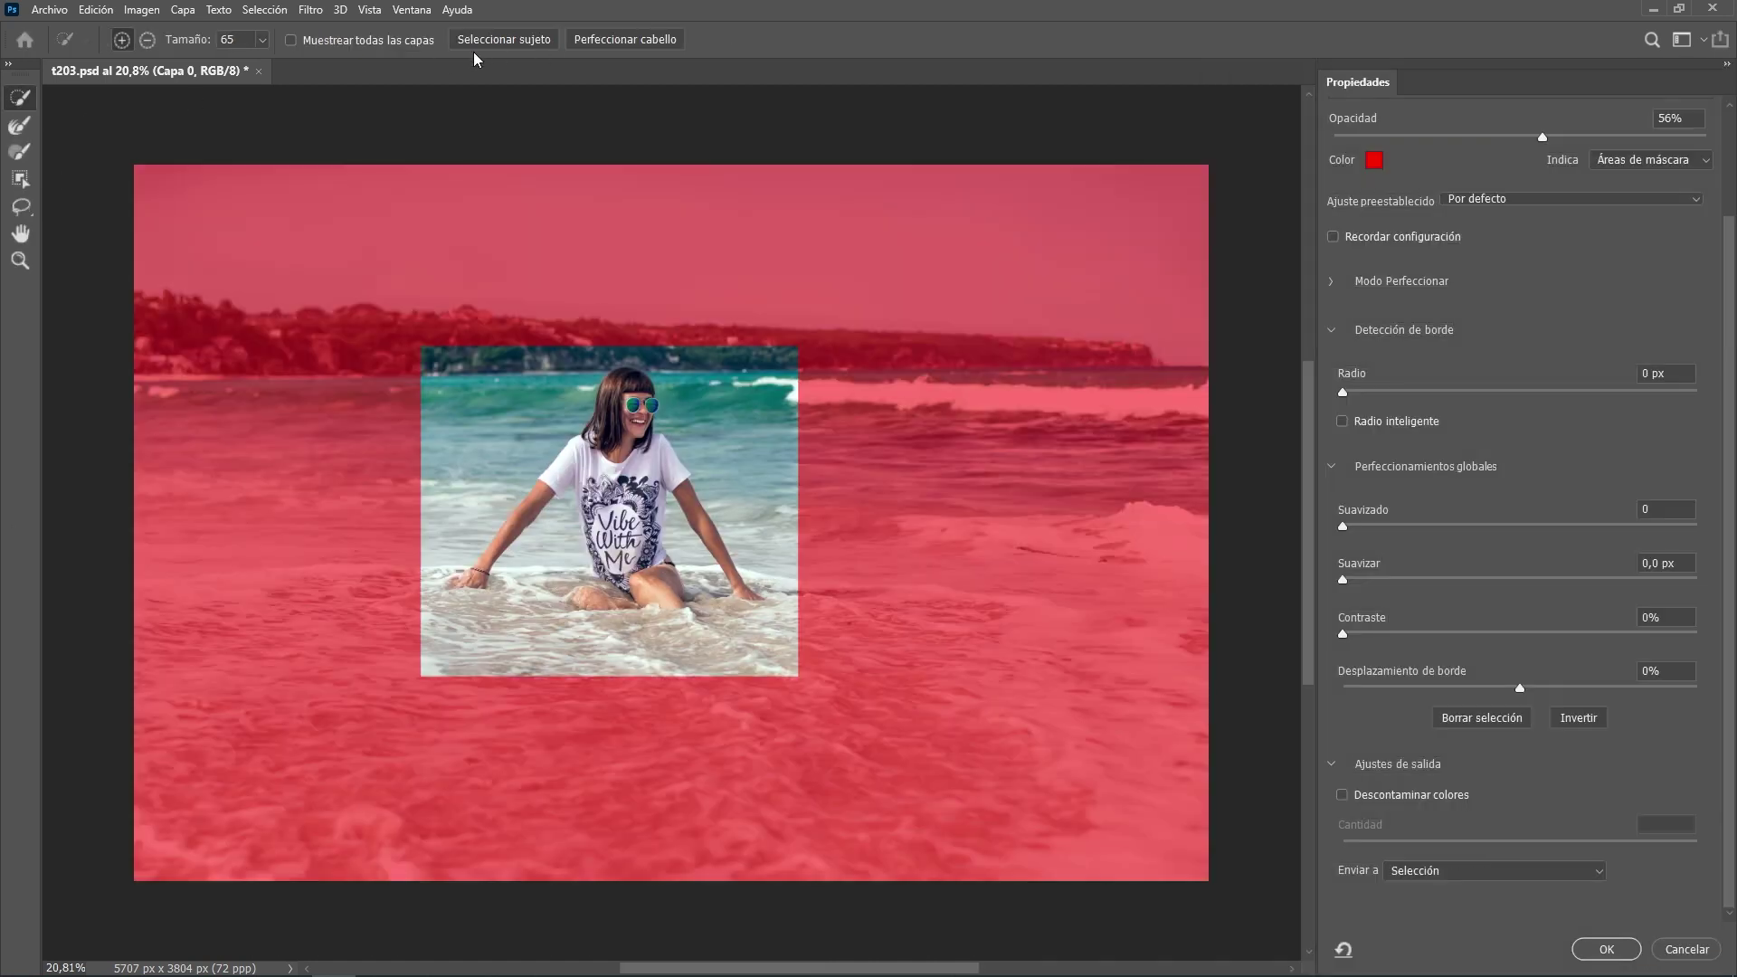
pyautogui.click(493, 40)
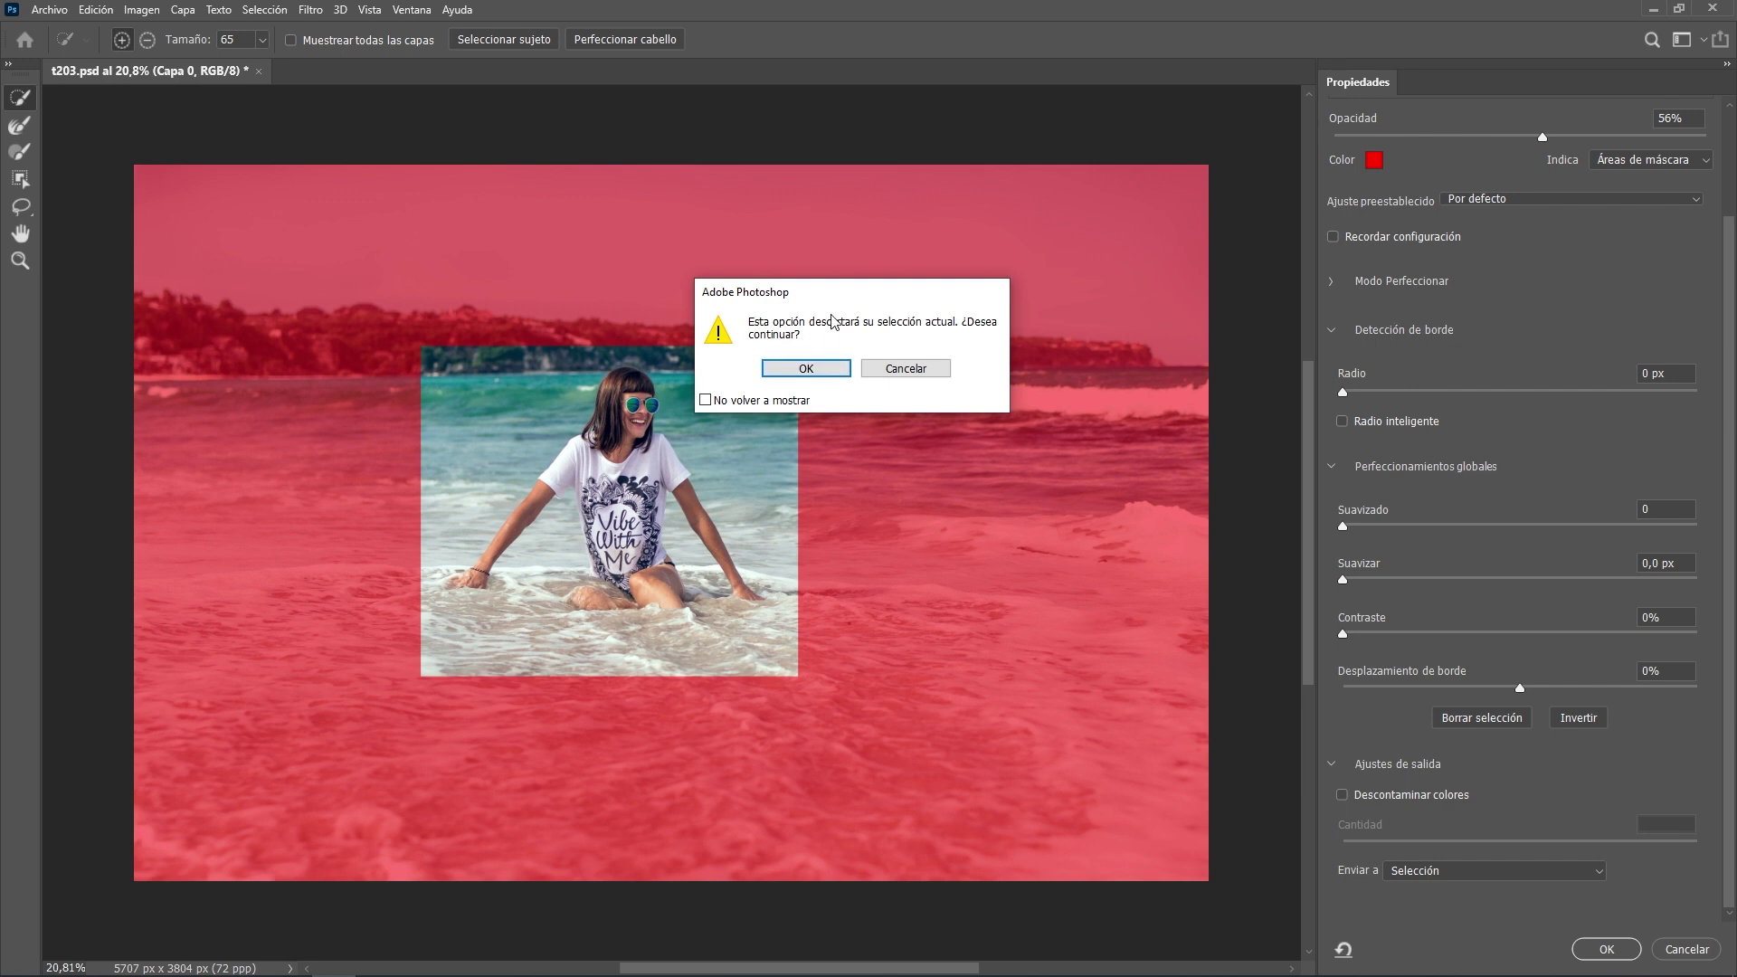
pyautogui.click(826, 378)
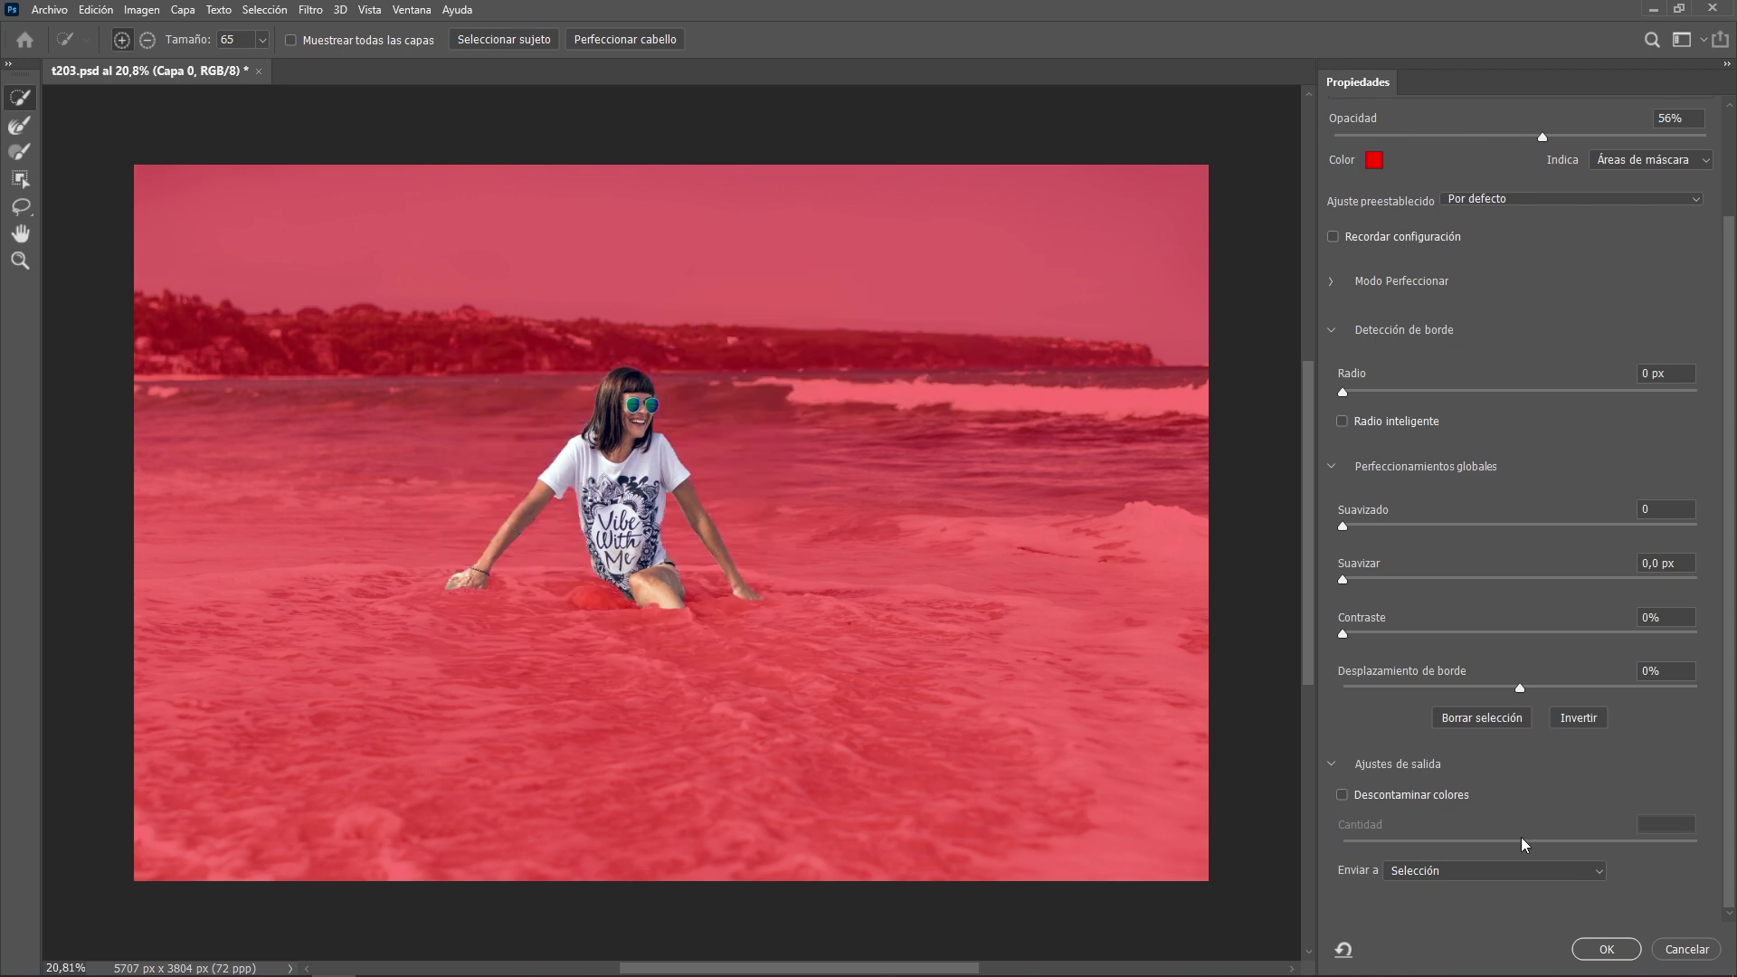
pyautogui.click(1606, 949)
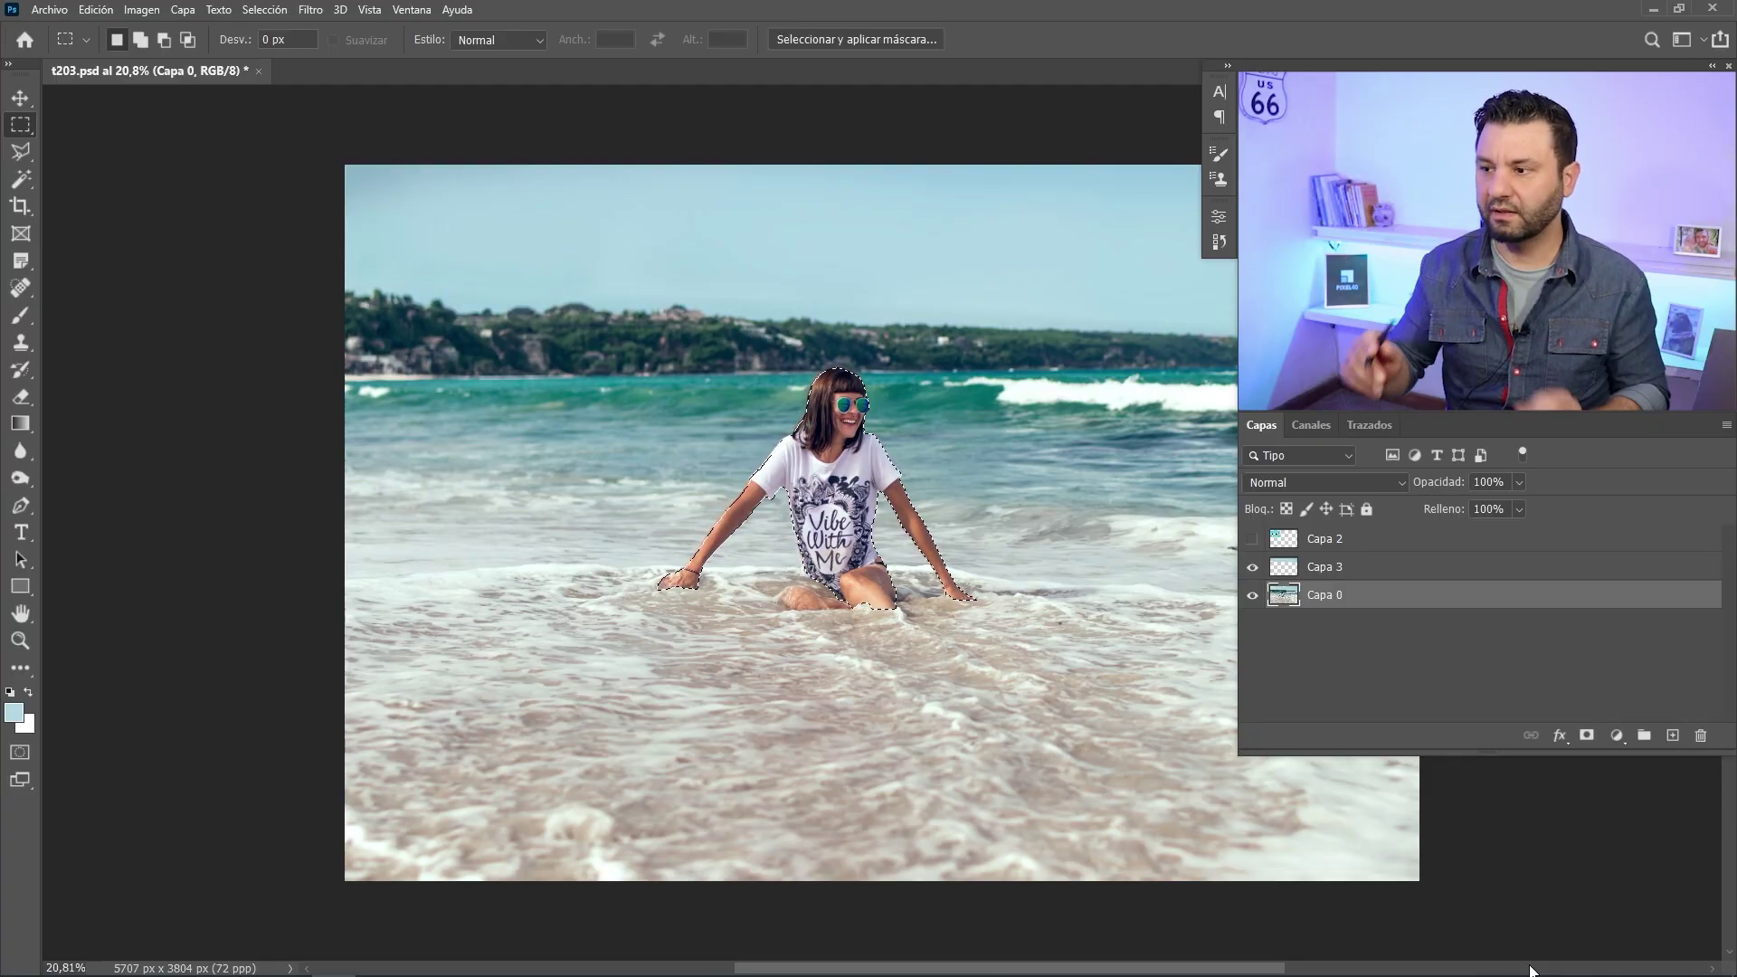
# - Add a Curves adjustment masked to the girl, reset to a straight curve, and show Capa 2
pyautogui.moveTo(805, 523); pyautogui.dragTo(713, 548)
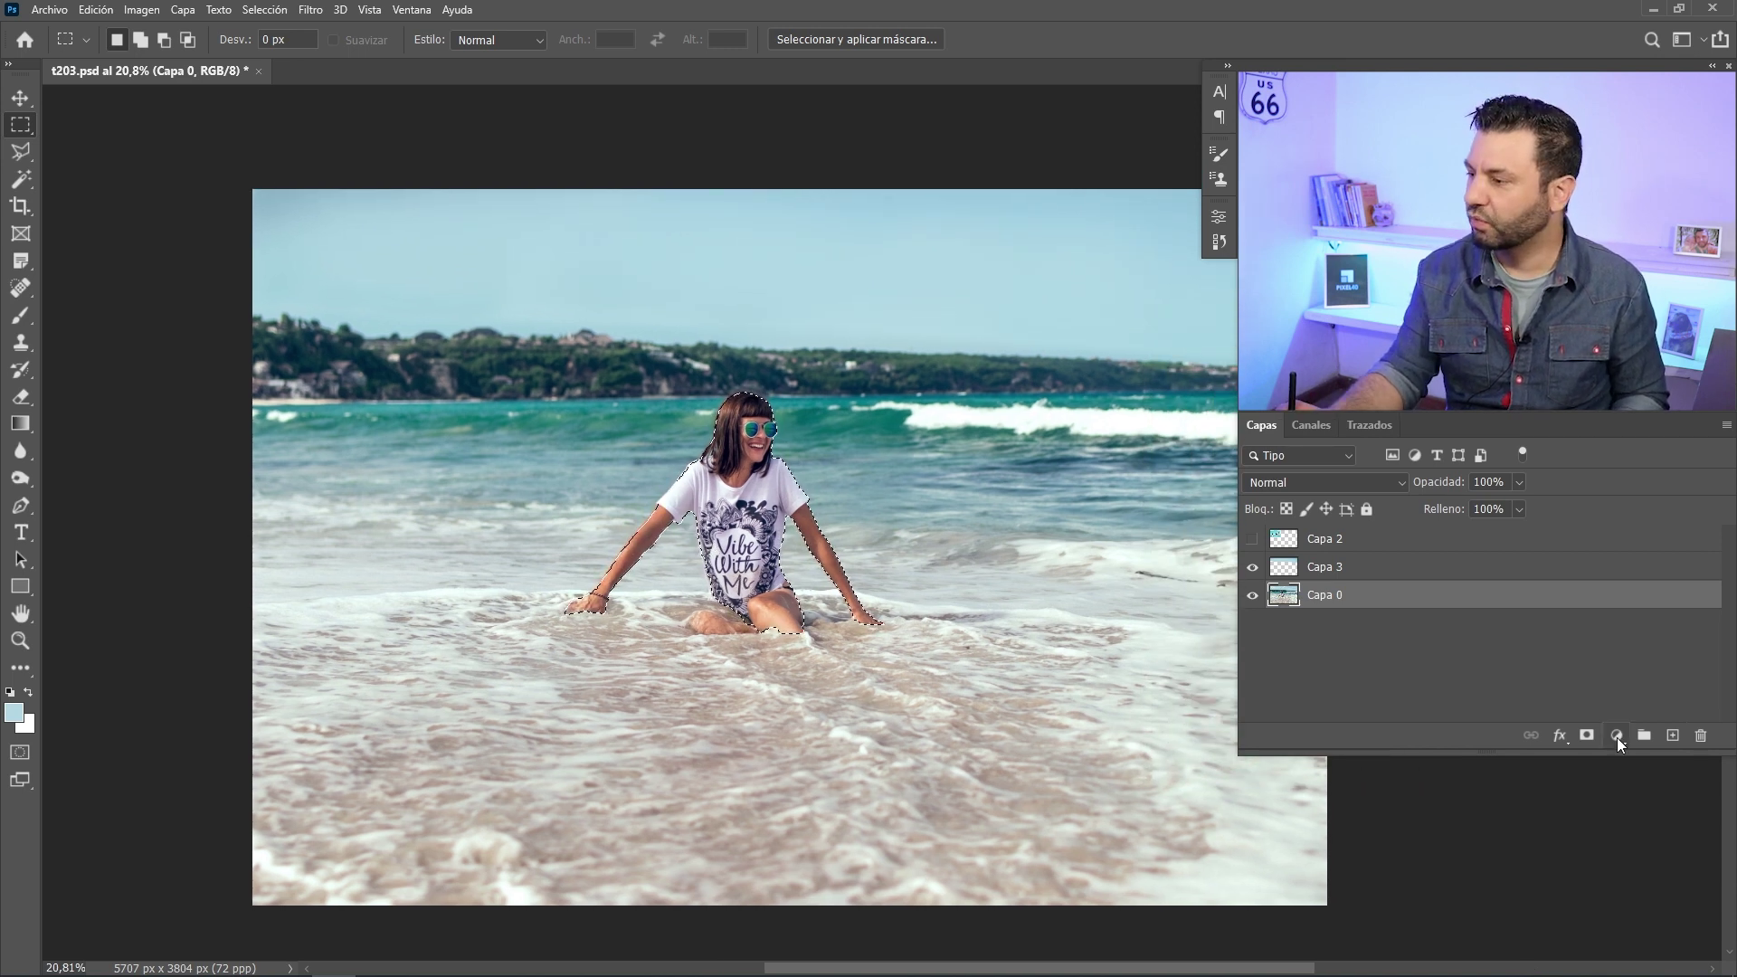
pyautogui.click(1618, 738)
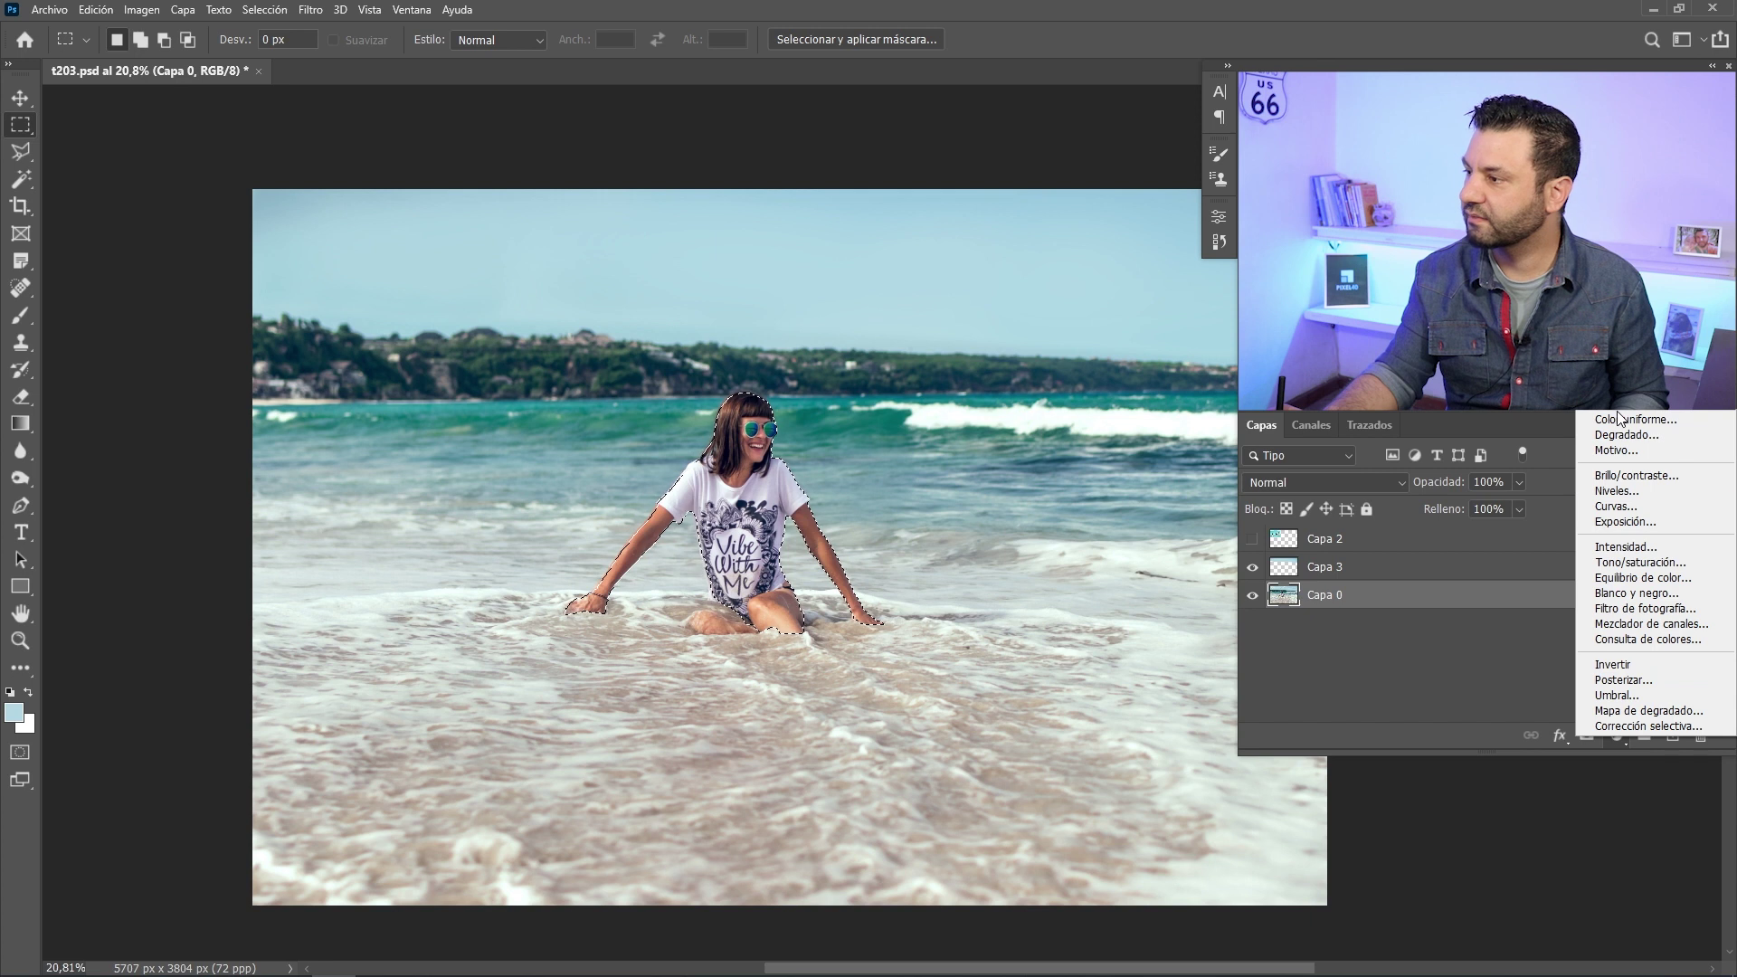
pyautogui.click(1616, 506)
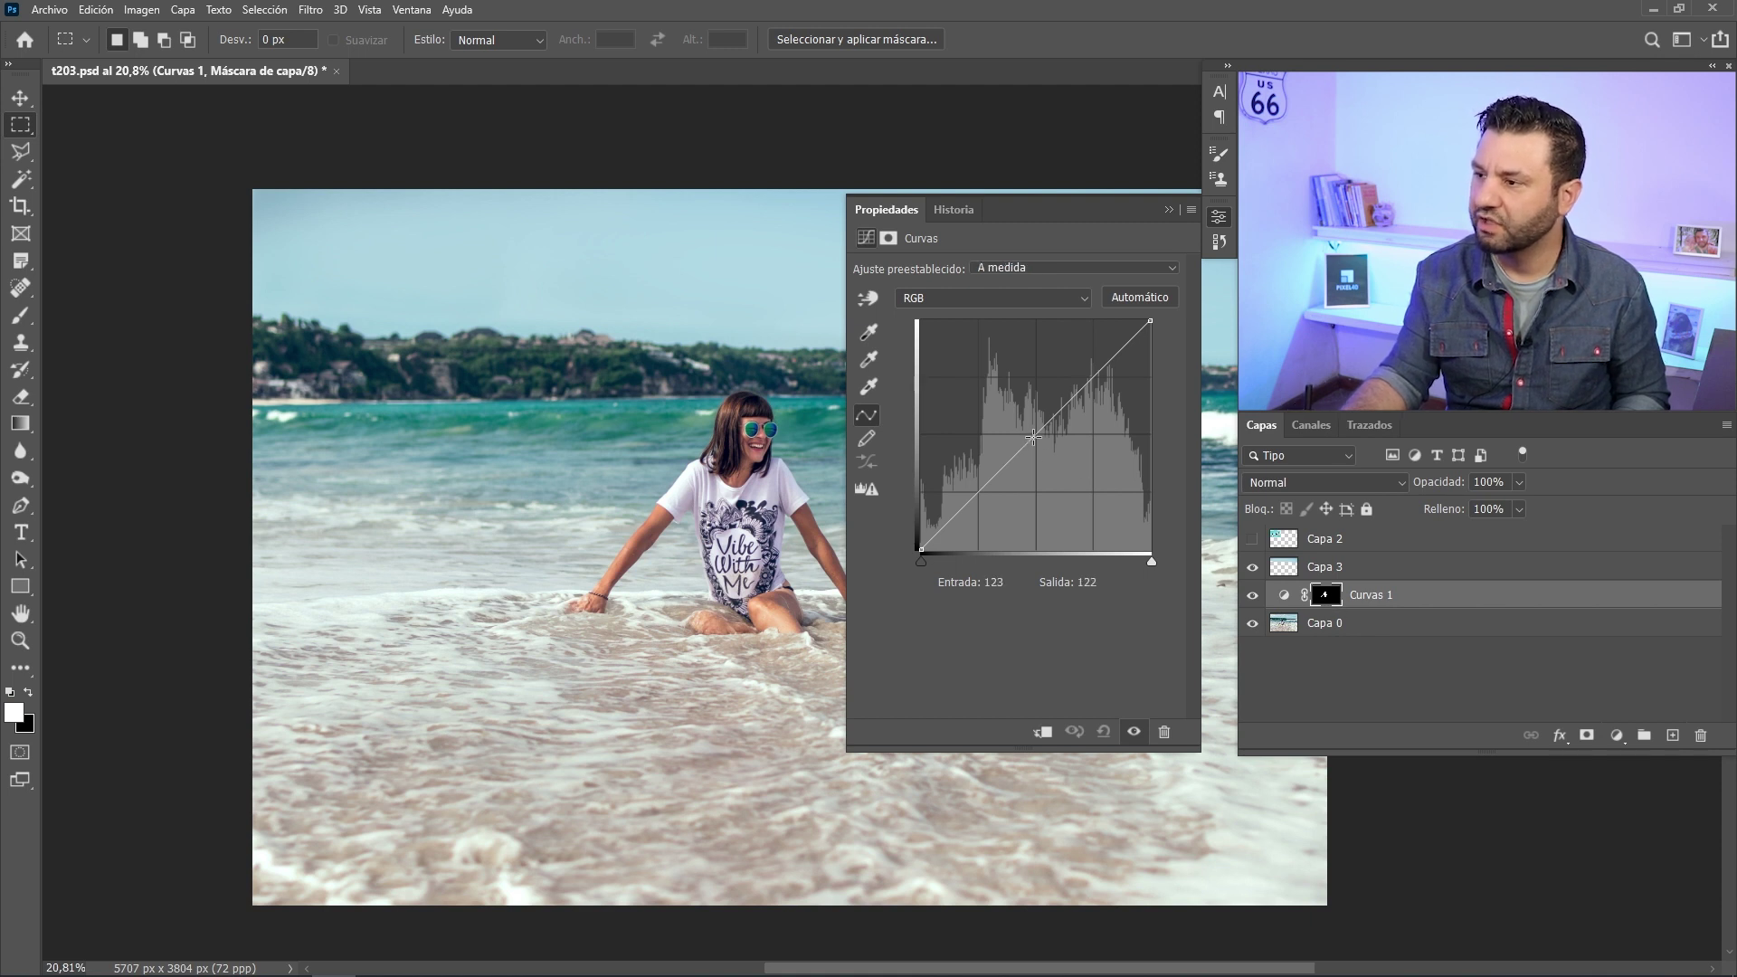
pyautogui.moveTo(1033, 437); pyautogui.dragTo(1029, 515)
pyautogui.moveTo(1004, 377); pyautogui.dragTo(998, 361)
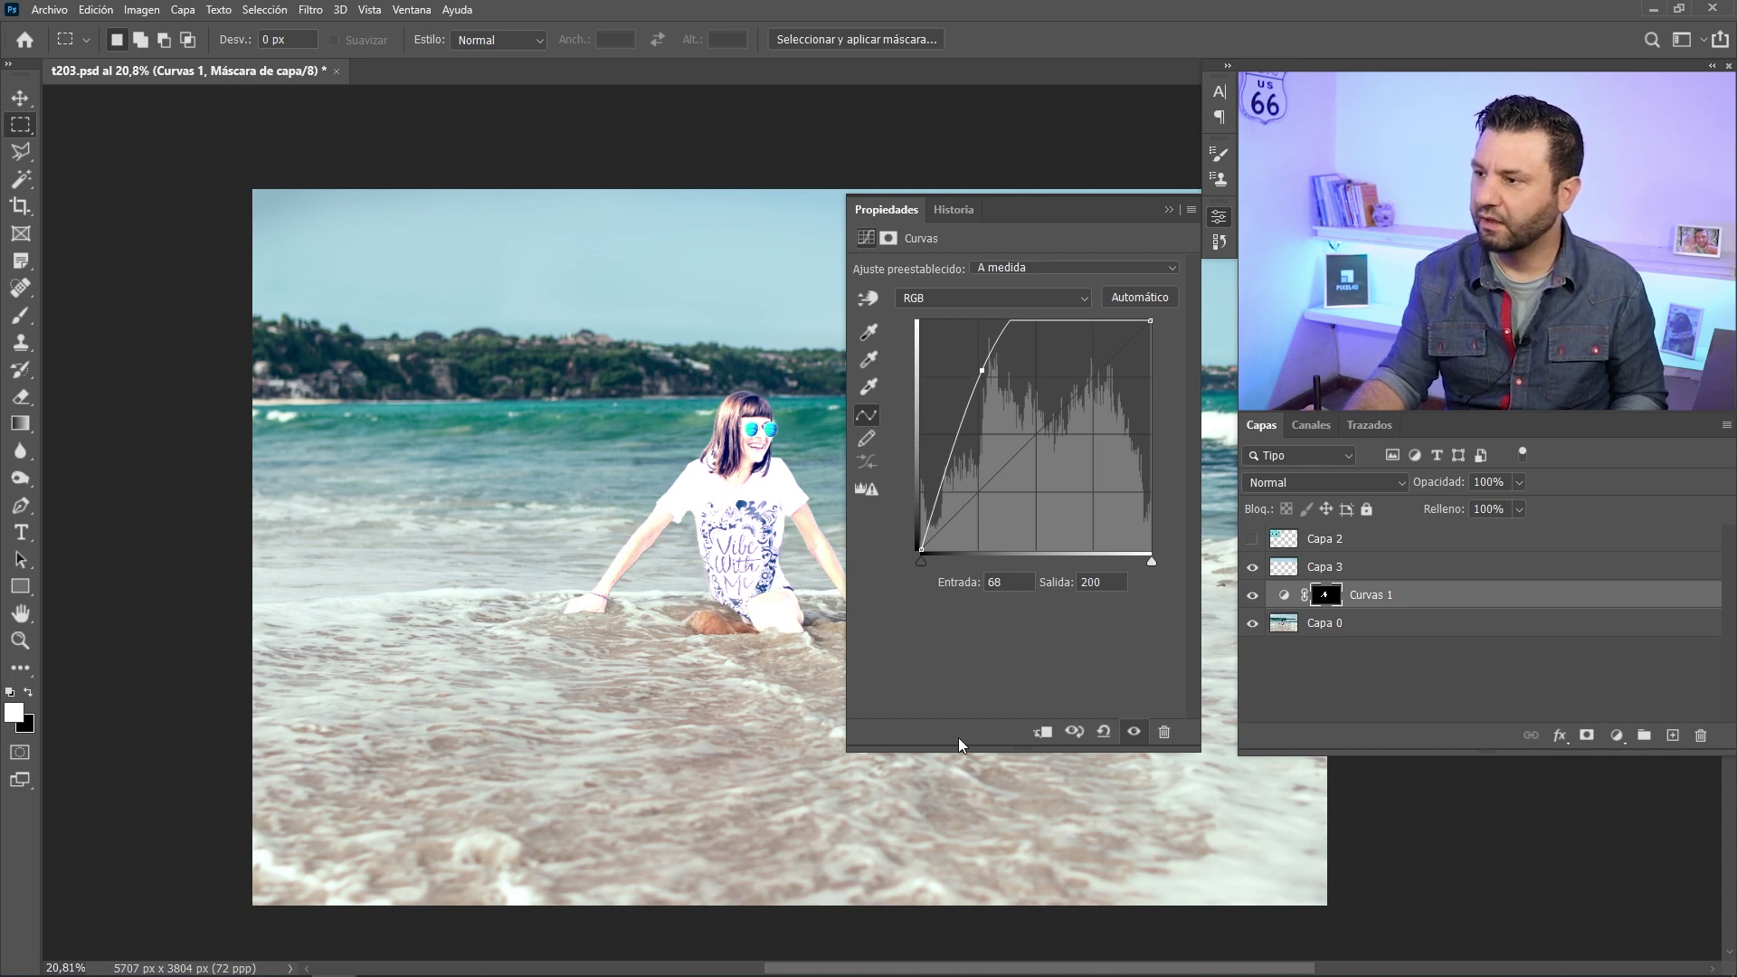
pyautogui.hotkey('ctrl', 'z')
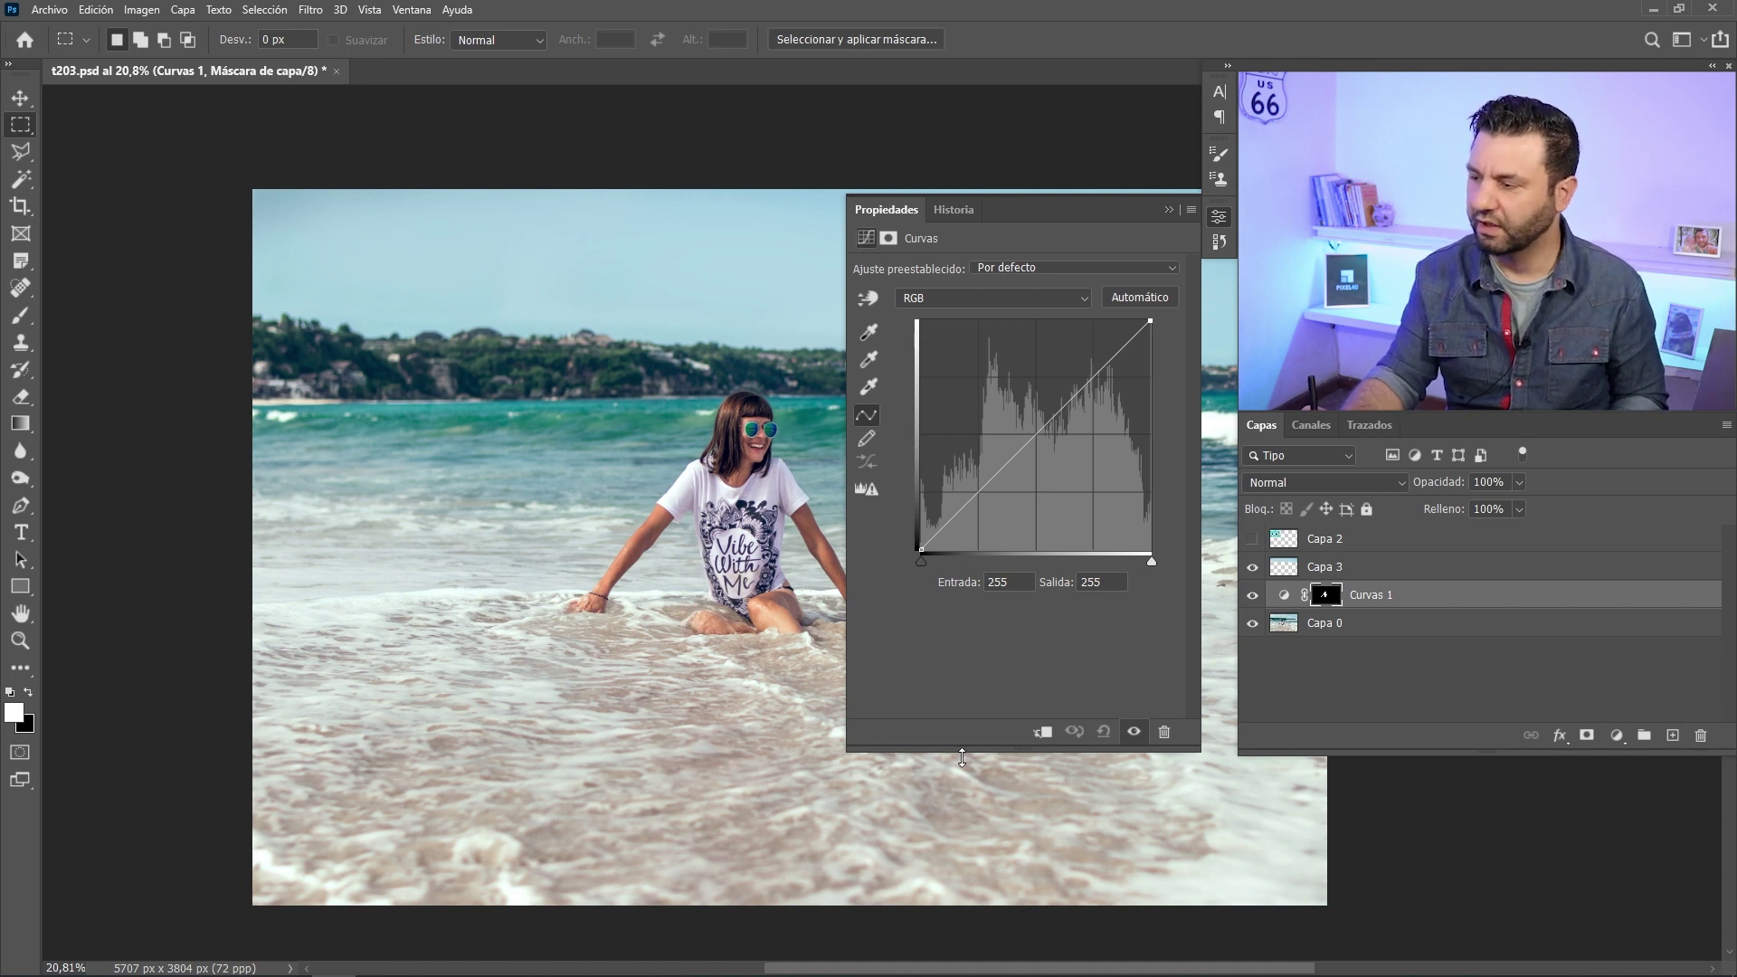
pyautogui.click(1219, 217)
pyautogui.click(1252, 539)
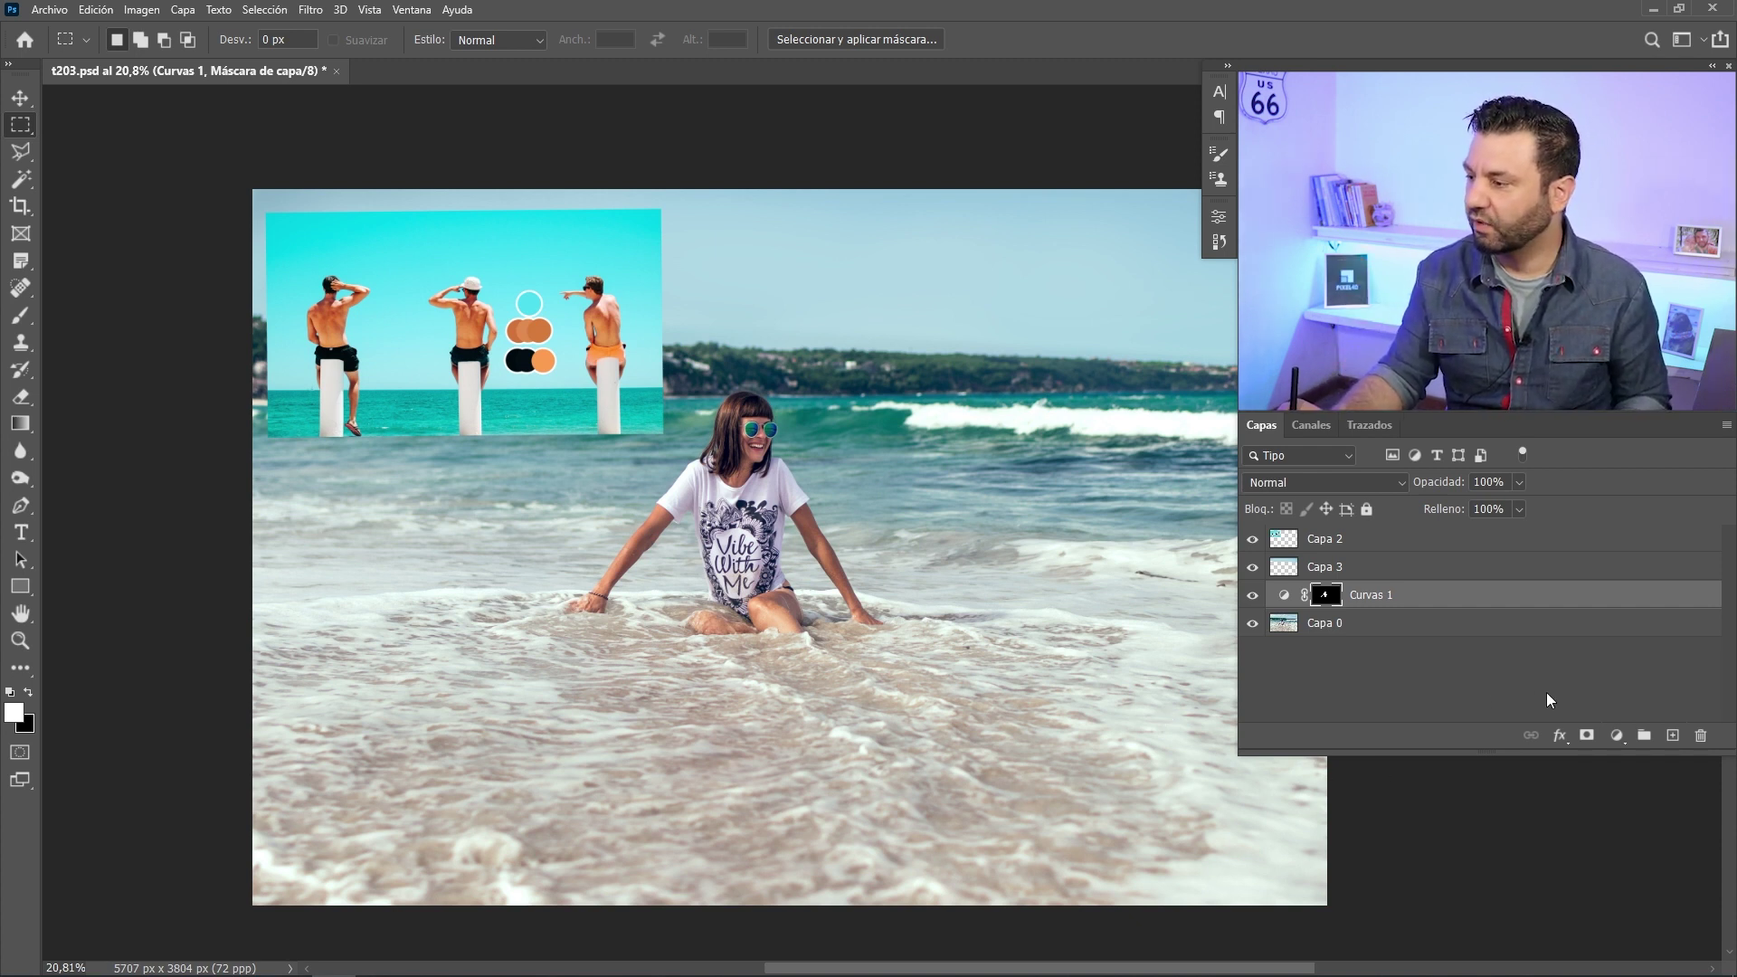
# - Add a Solid Color fill layer using cyan sampled from the reference photo
pyautogui.click(1617, 738)
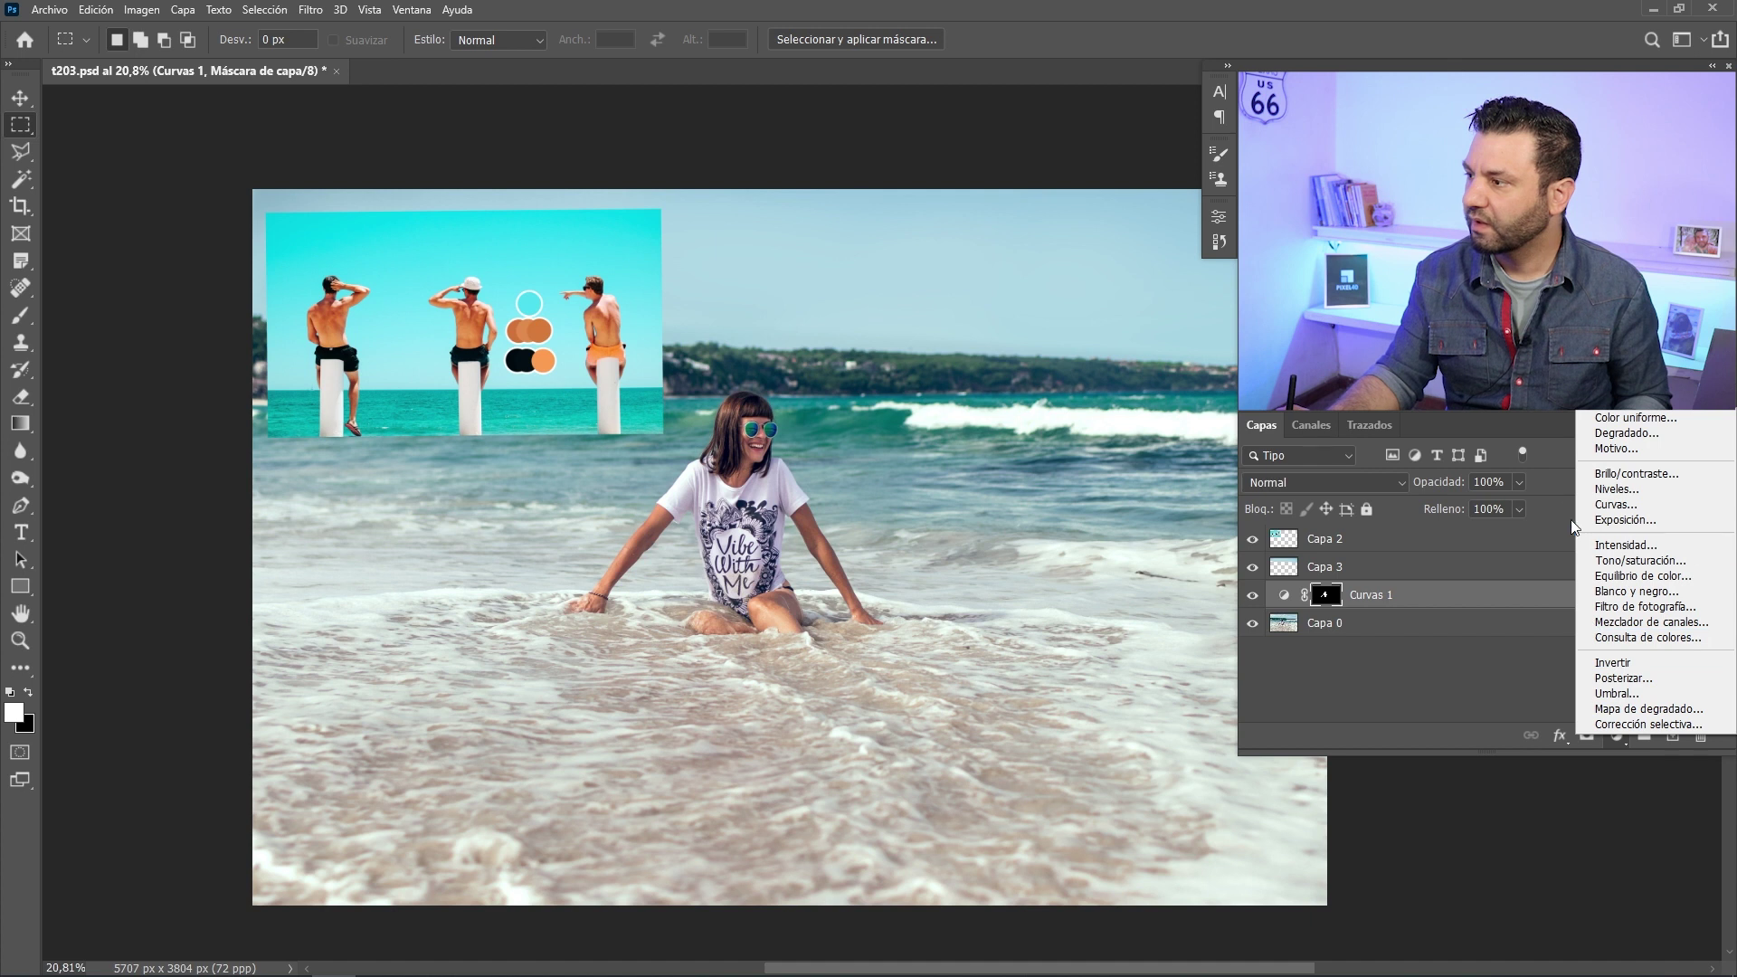
pyautogui.click(1615, 418)
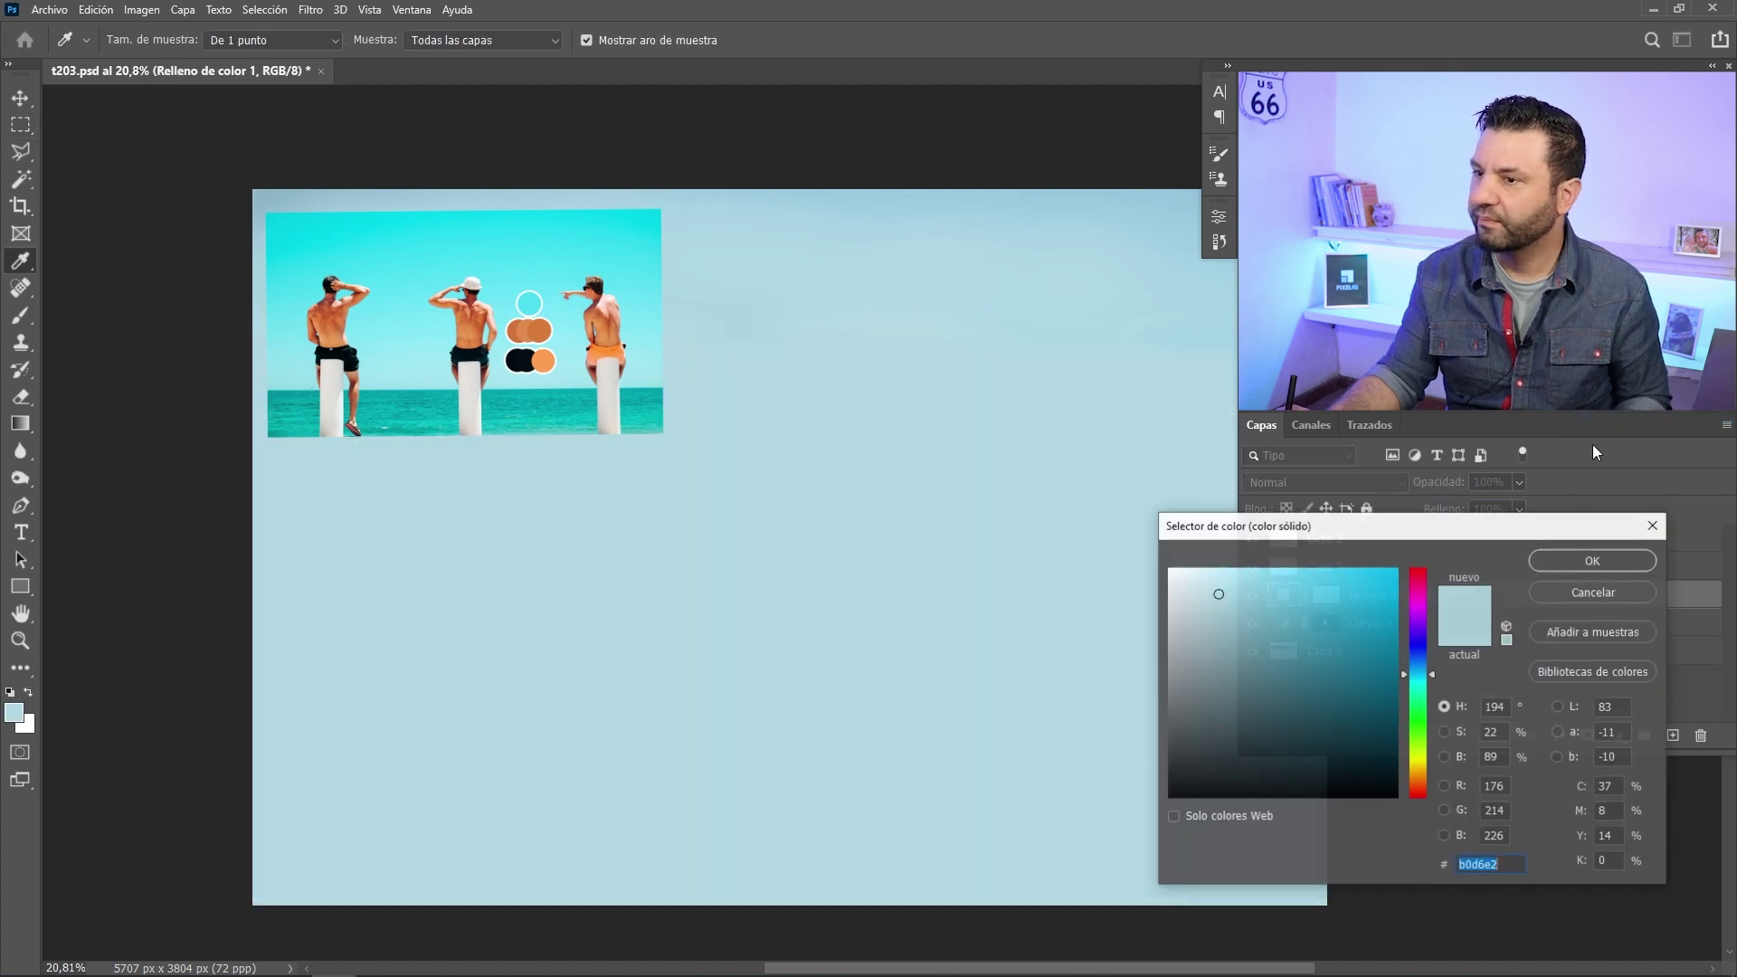
pyautogui.click(534, 303)
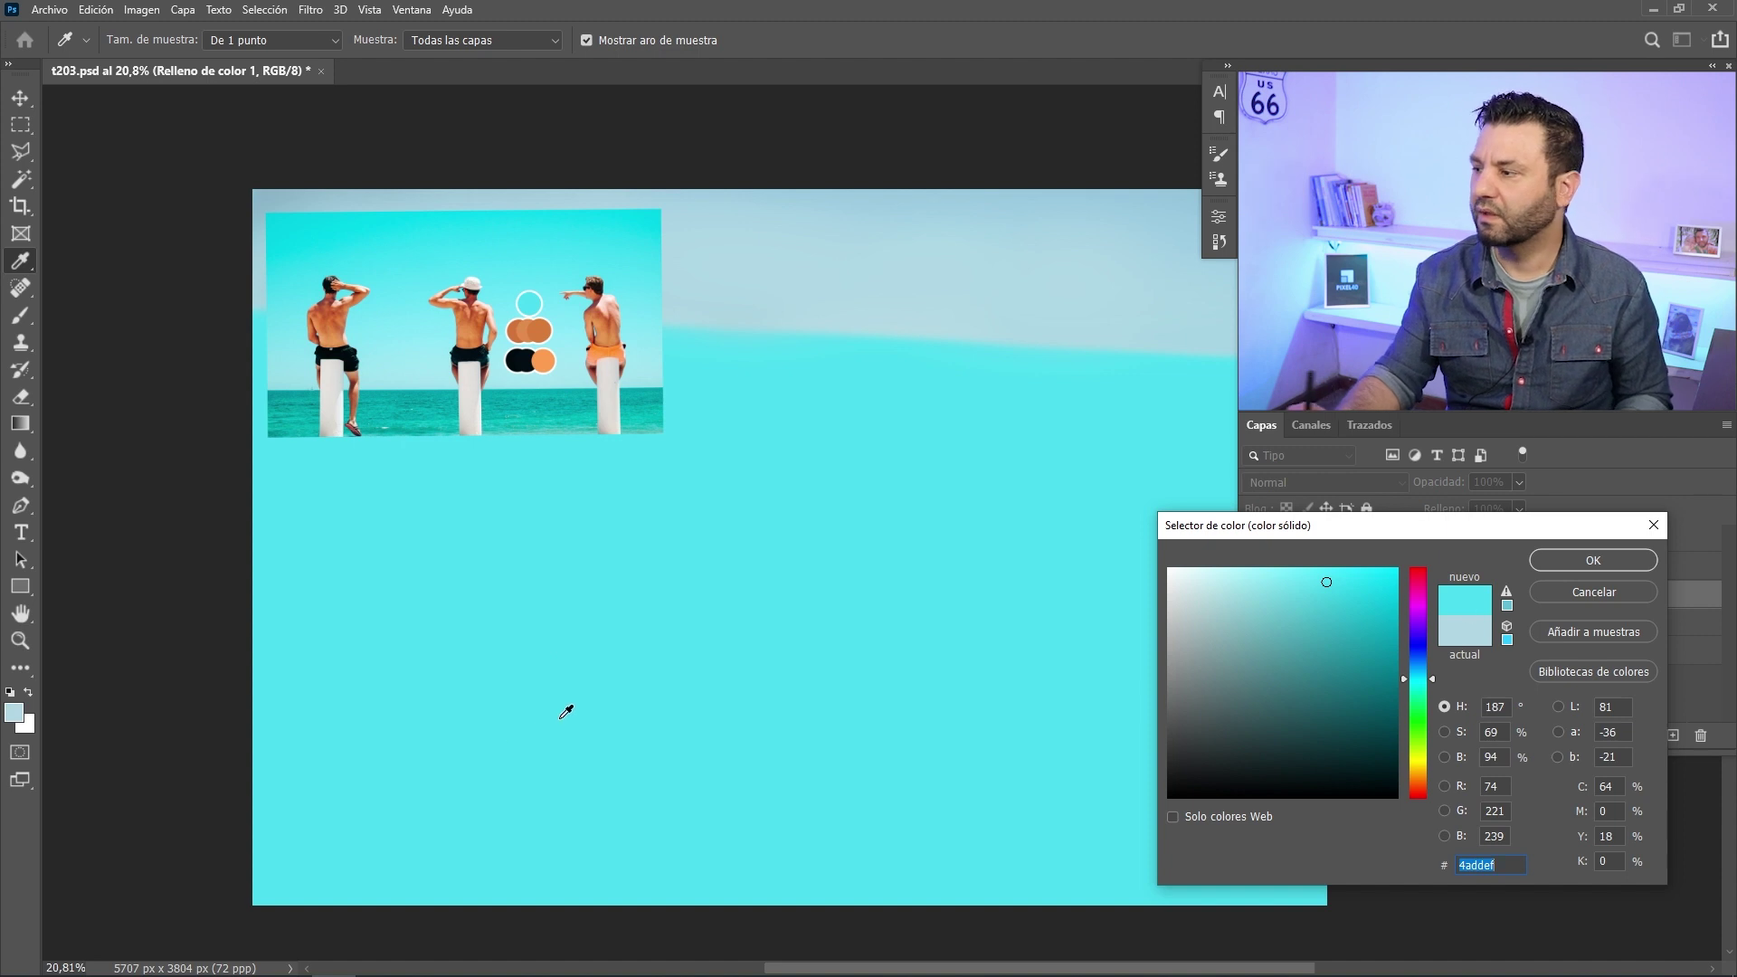
pyautogui.click(1571, 563)
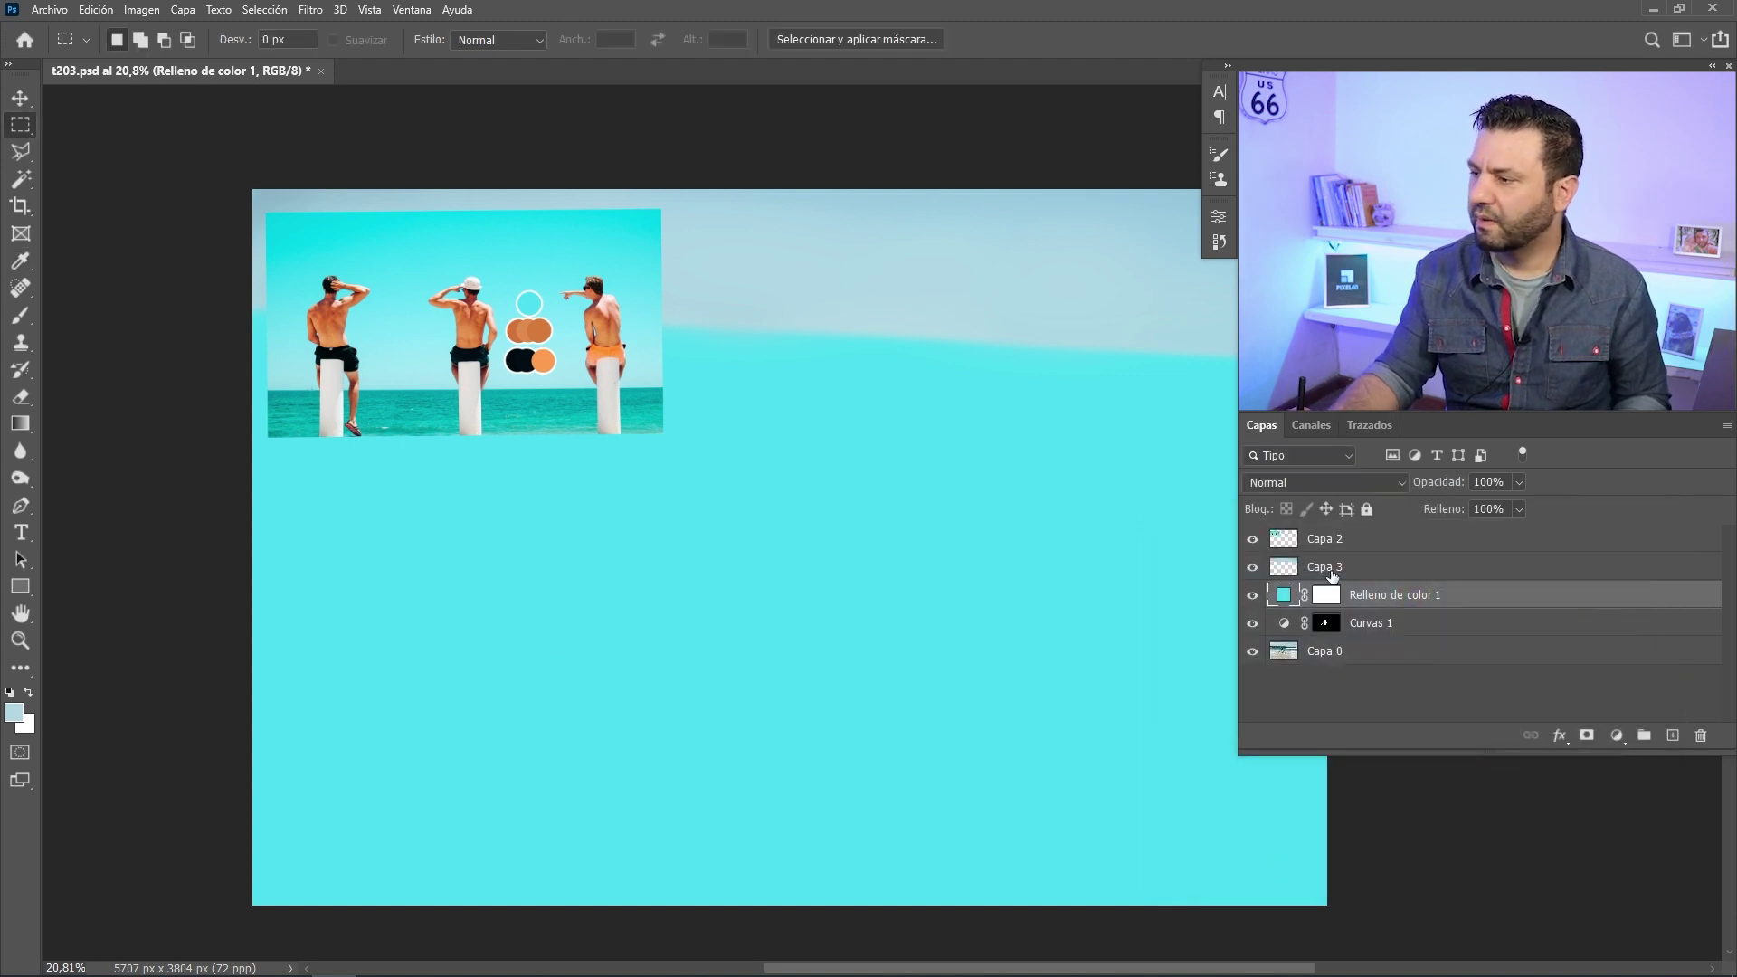
# - Move Capa 3 below Curvas 1 and set the cyan fill to Color blend mode
pyautogui.moveTo(1330, 576); pyautogui.dragTo(1324, 635)
pyautogui.click(1384, 568)
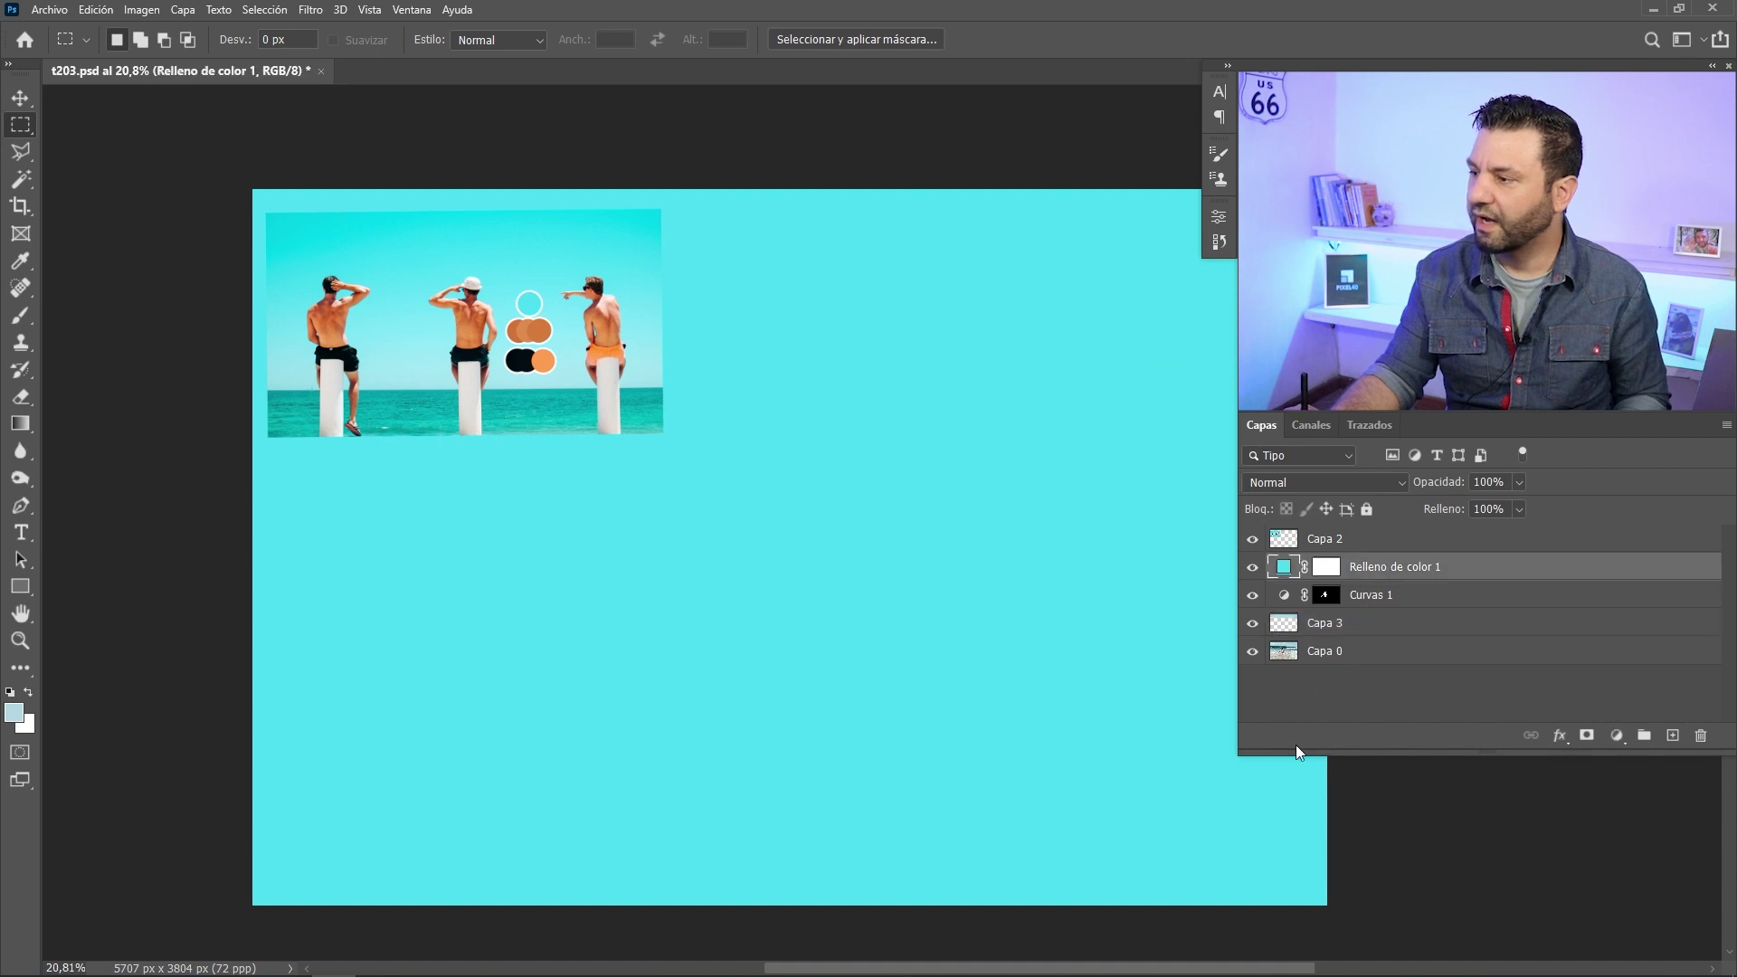
pyautogui.click(1325, 483)
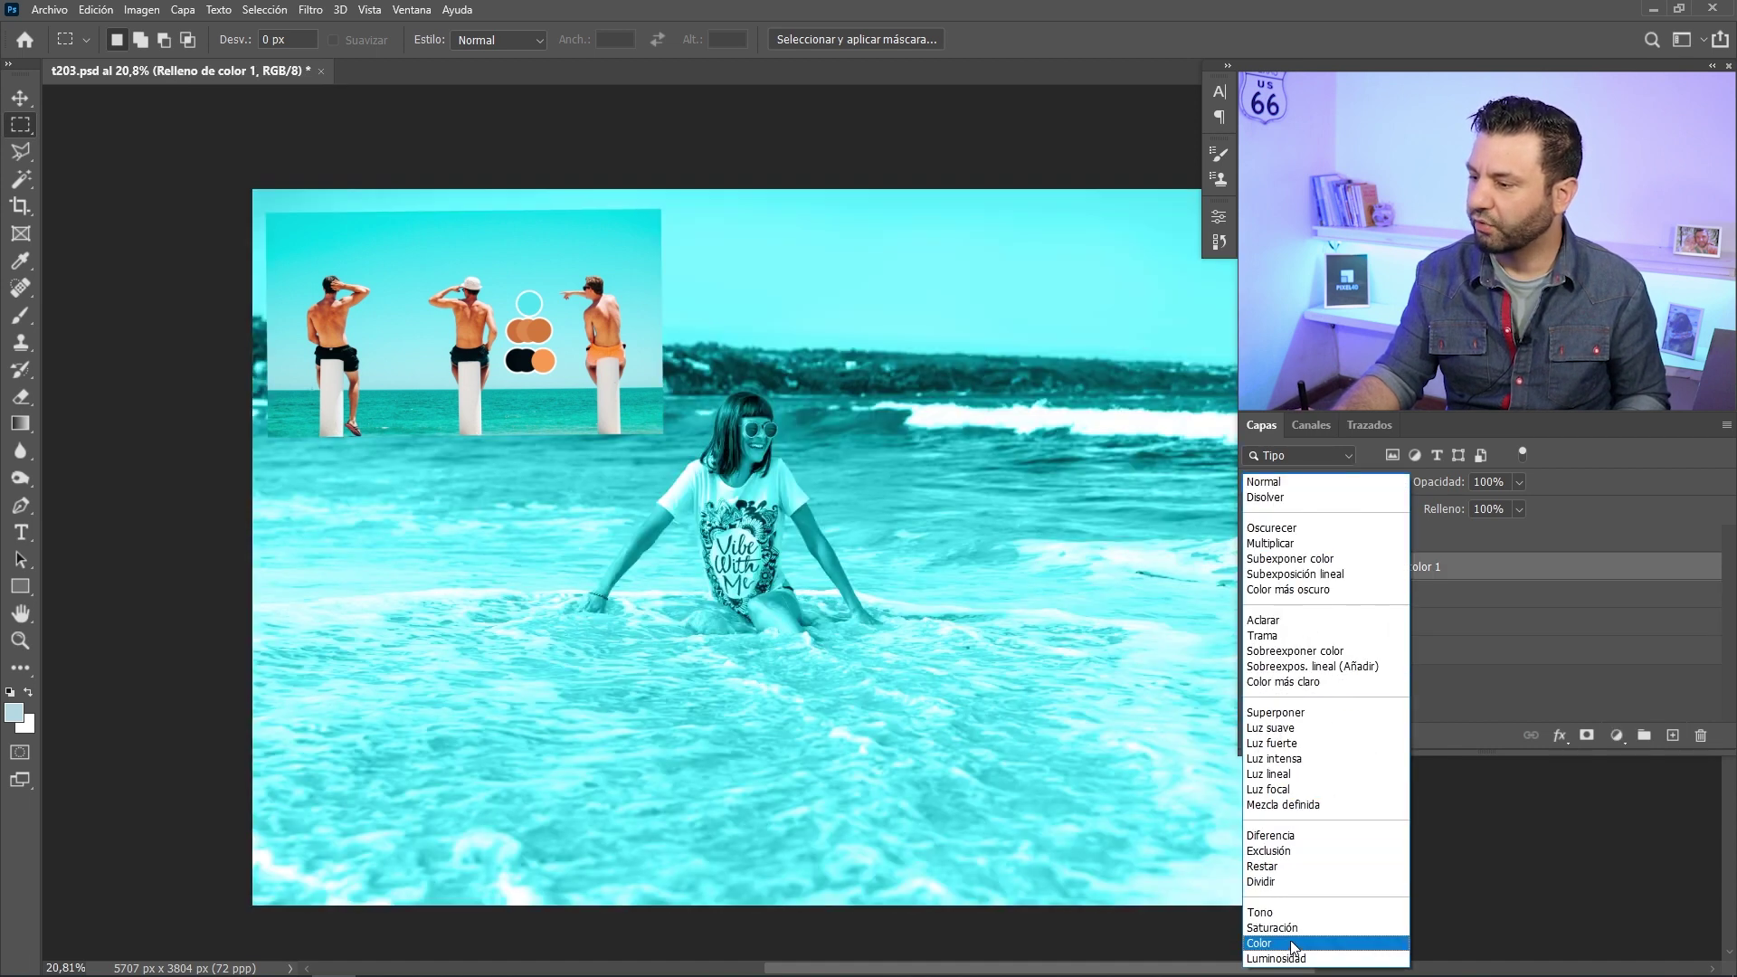
pyautogui.click(1293, 946)
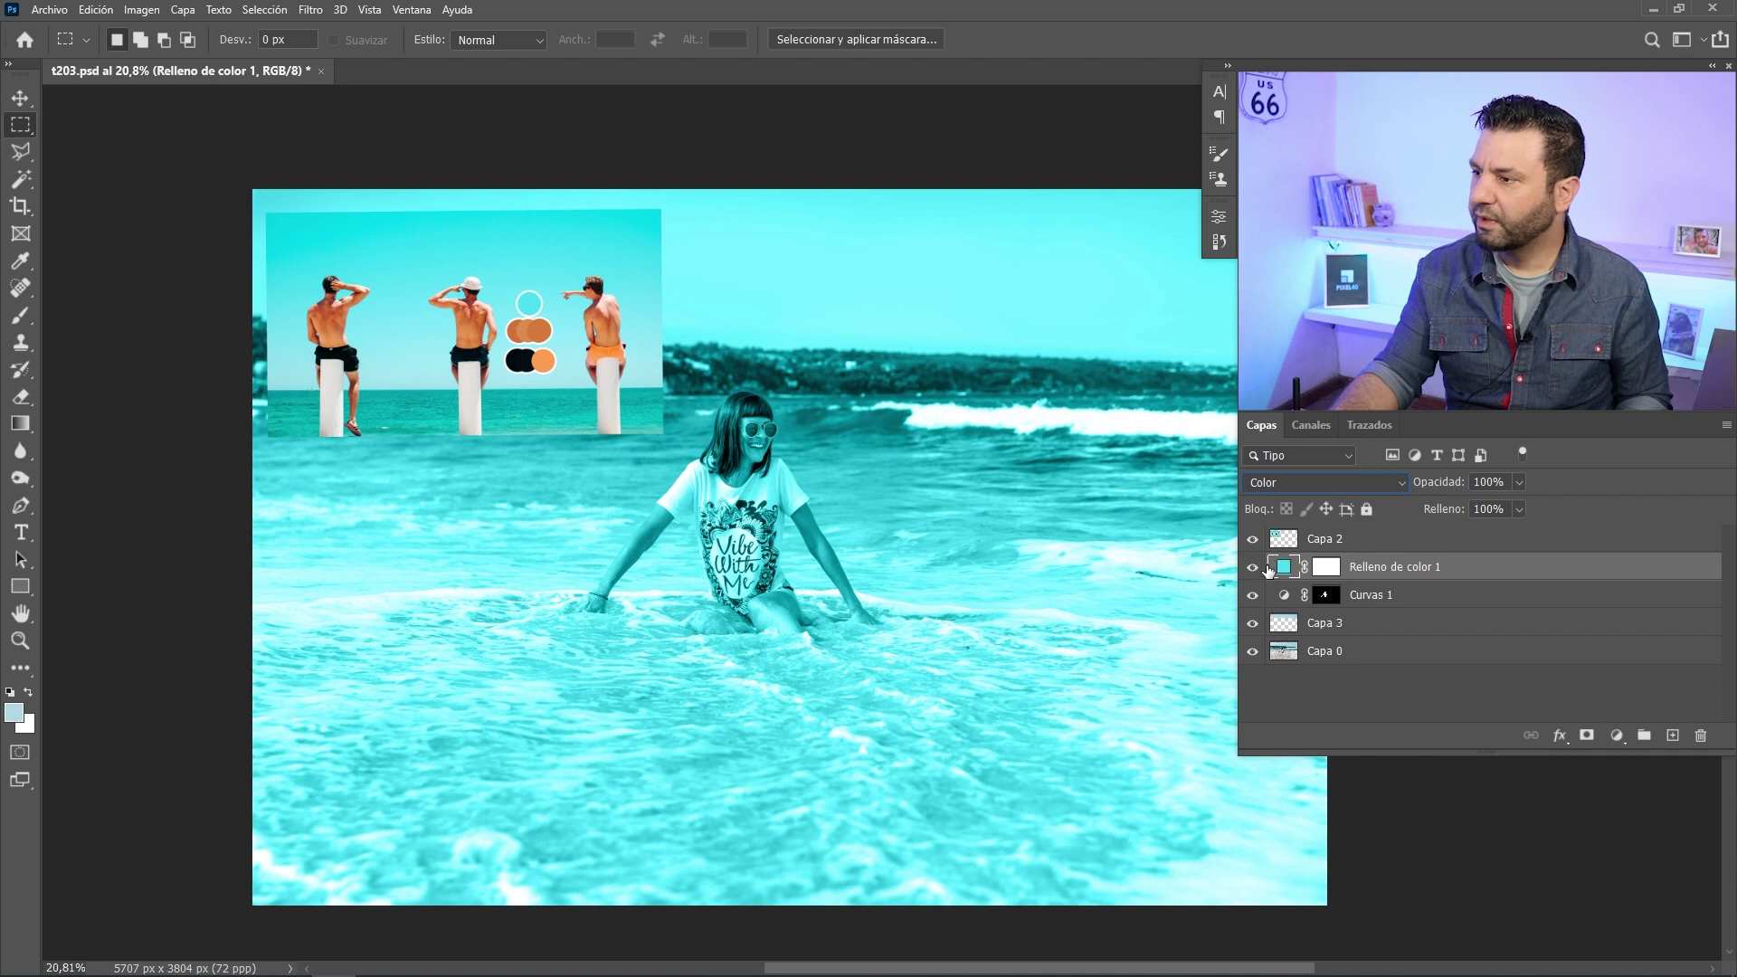
pyautogui.click(1253, 567)
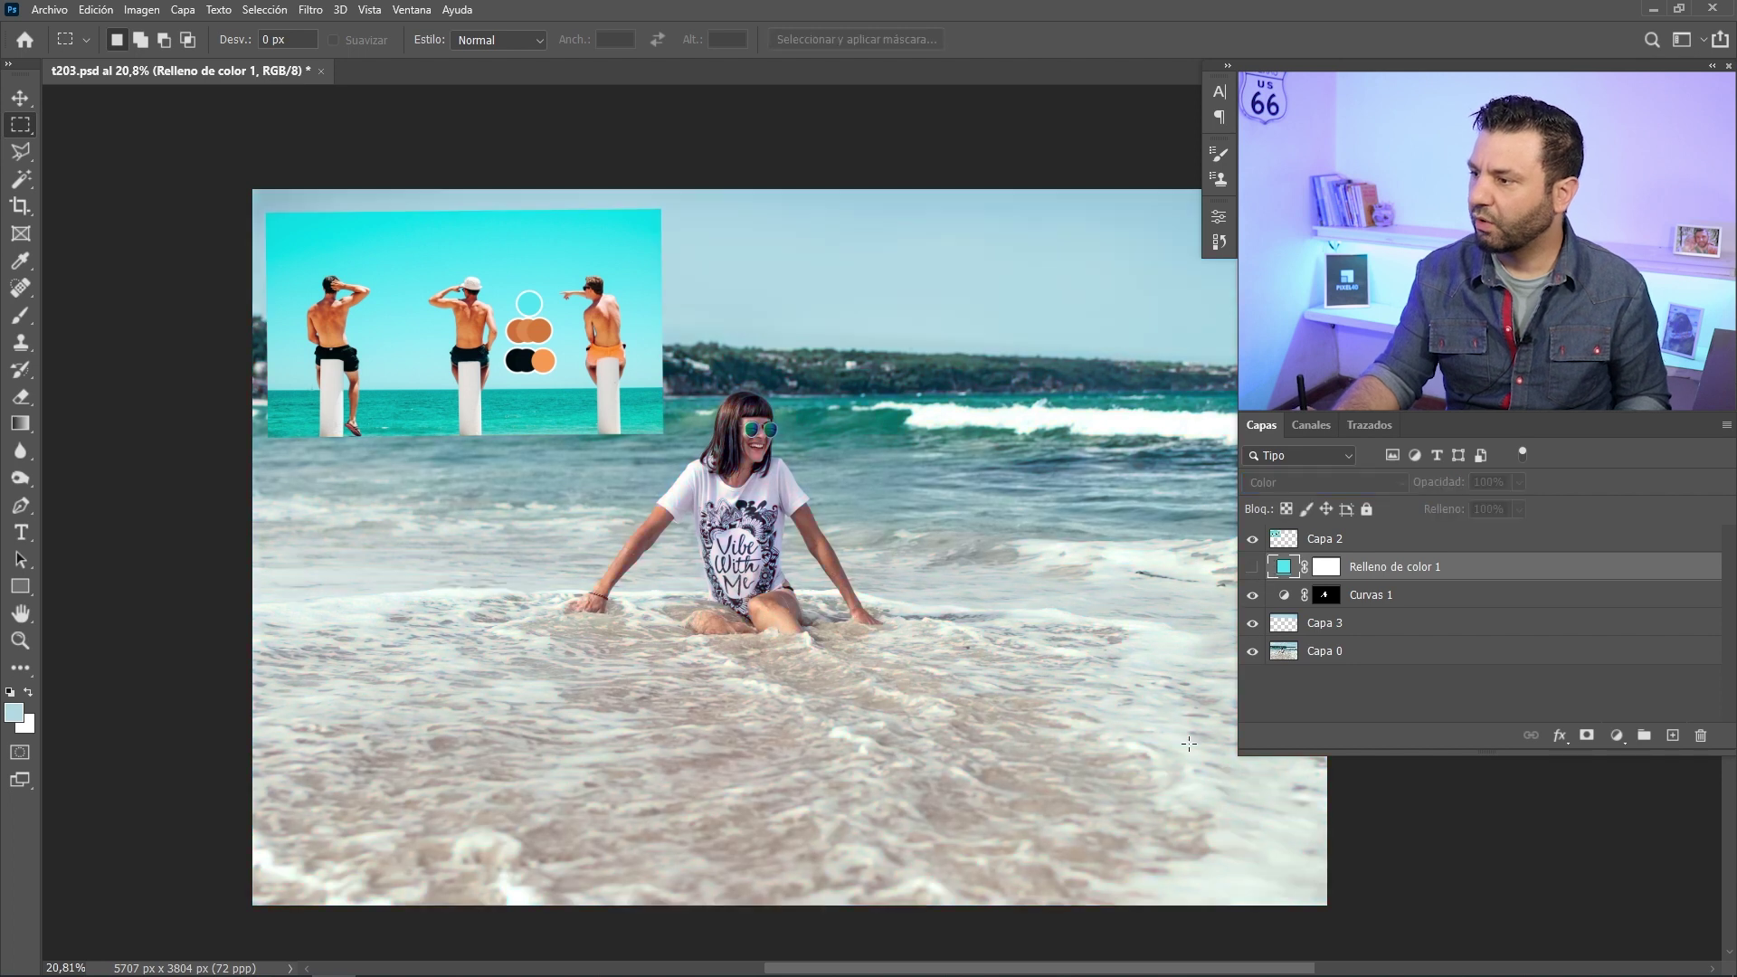
pyautogui.click(1325, 594)
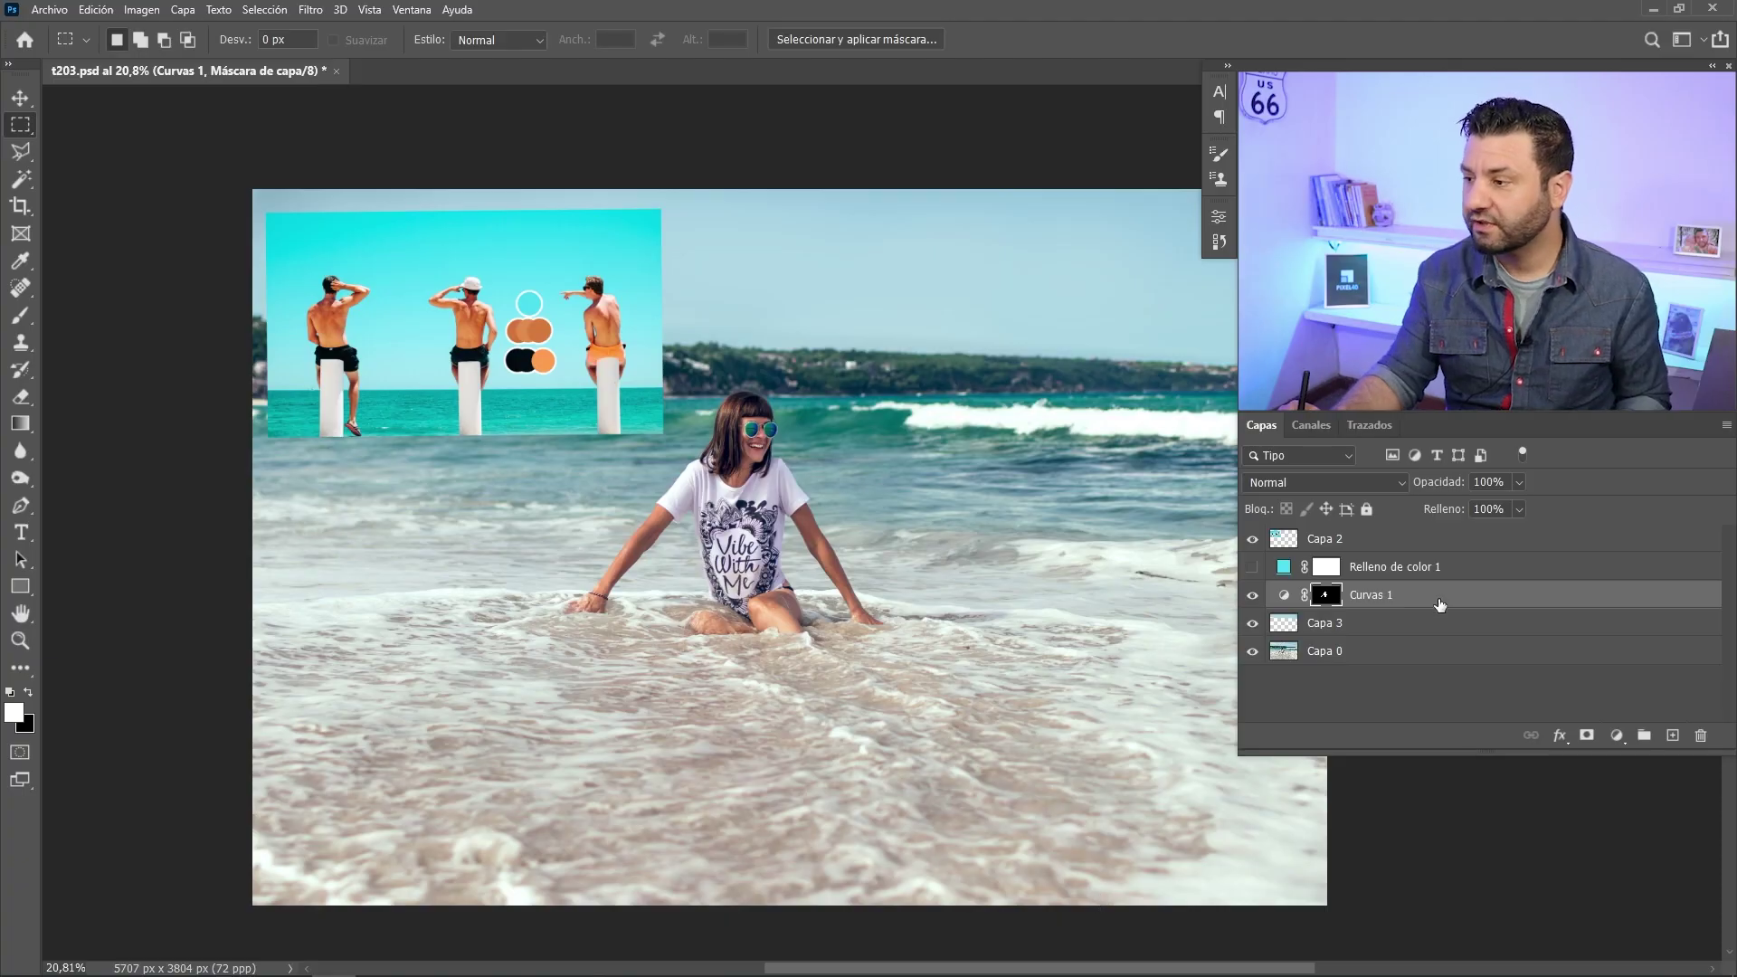
pyautogui.click(1252, 566)
# - Group the cyan fill and Curvas 1 layers together into Grupo 1
pyautogui.click(1374, 570)
pyautogui.keyDown('shift'); pyautogui.click(1375, 572); pyautogui.keyUp('shift')
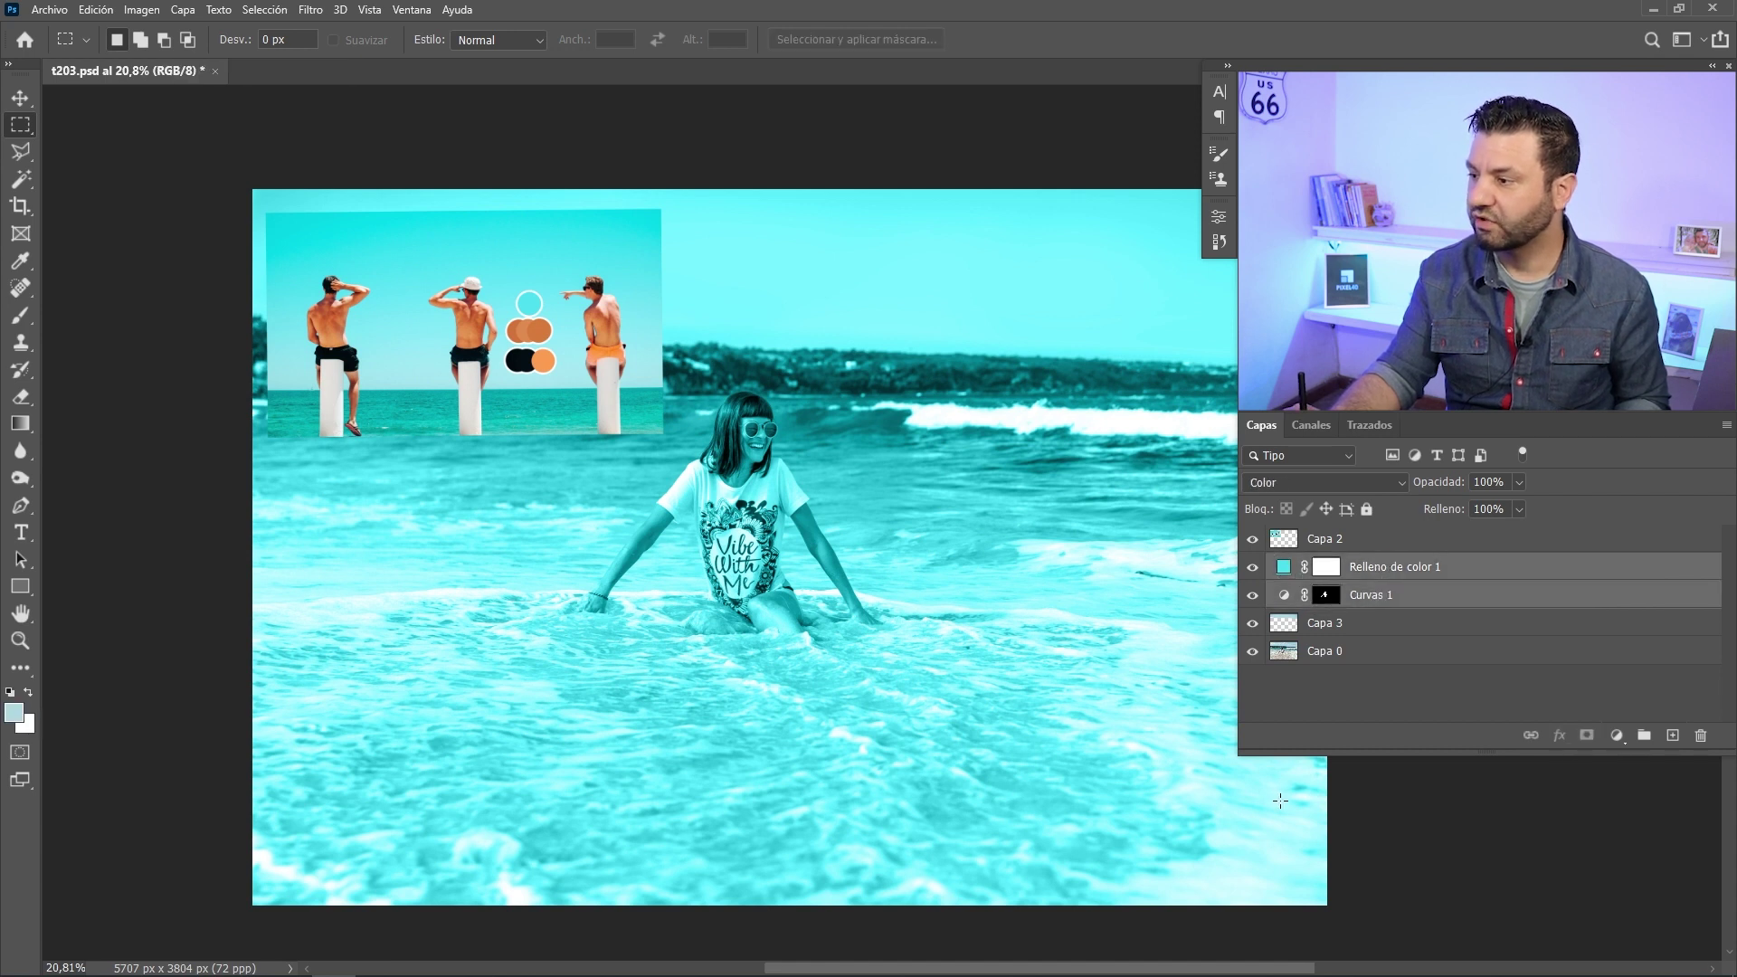
pyautogui.click(1644, 737)
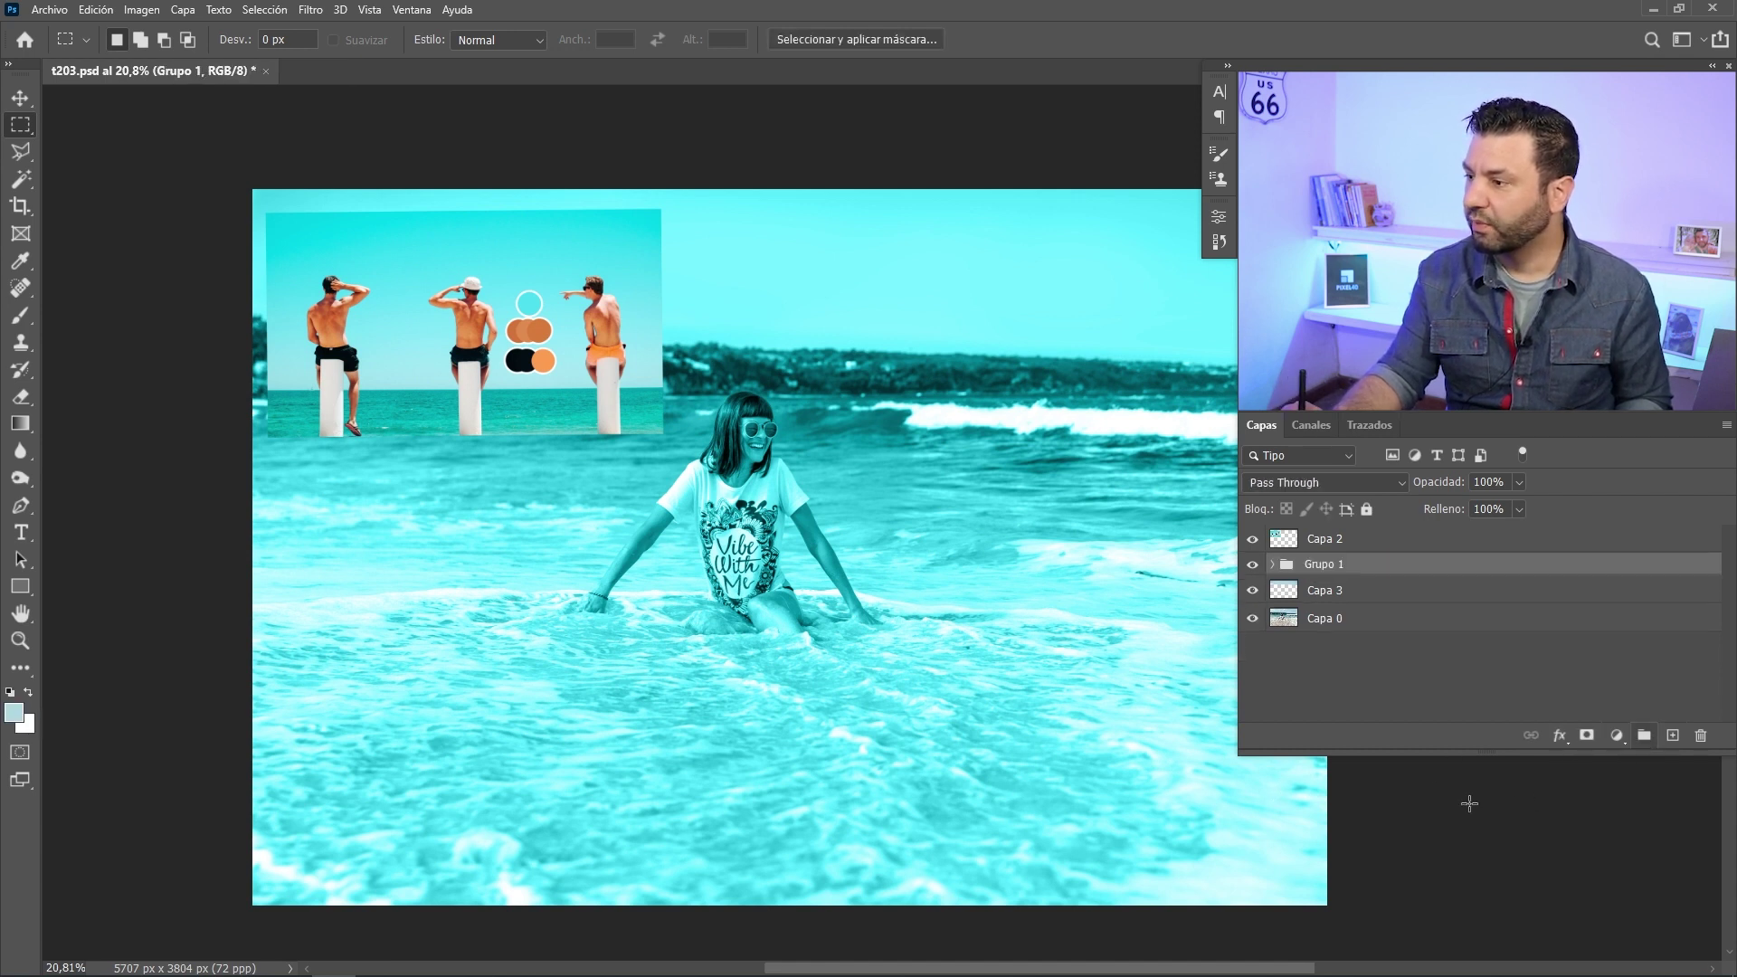
# - Move the girl mask from Curvas 1 onto Grupo 1 and invert it
pyautogui.click(1271, 565)
pyautogui.click(1338, 622)
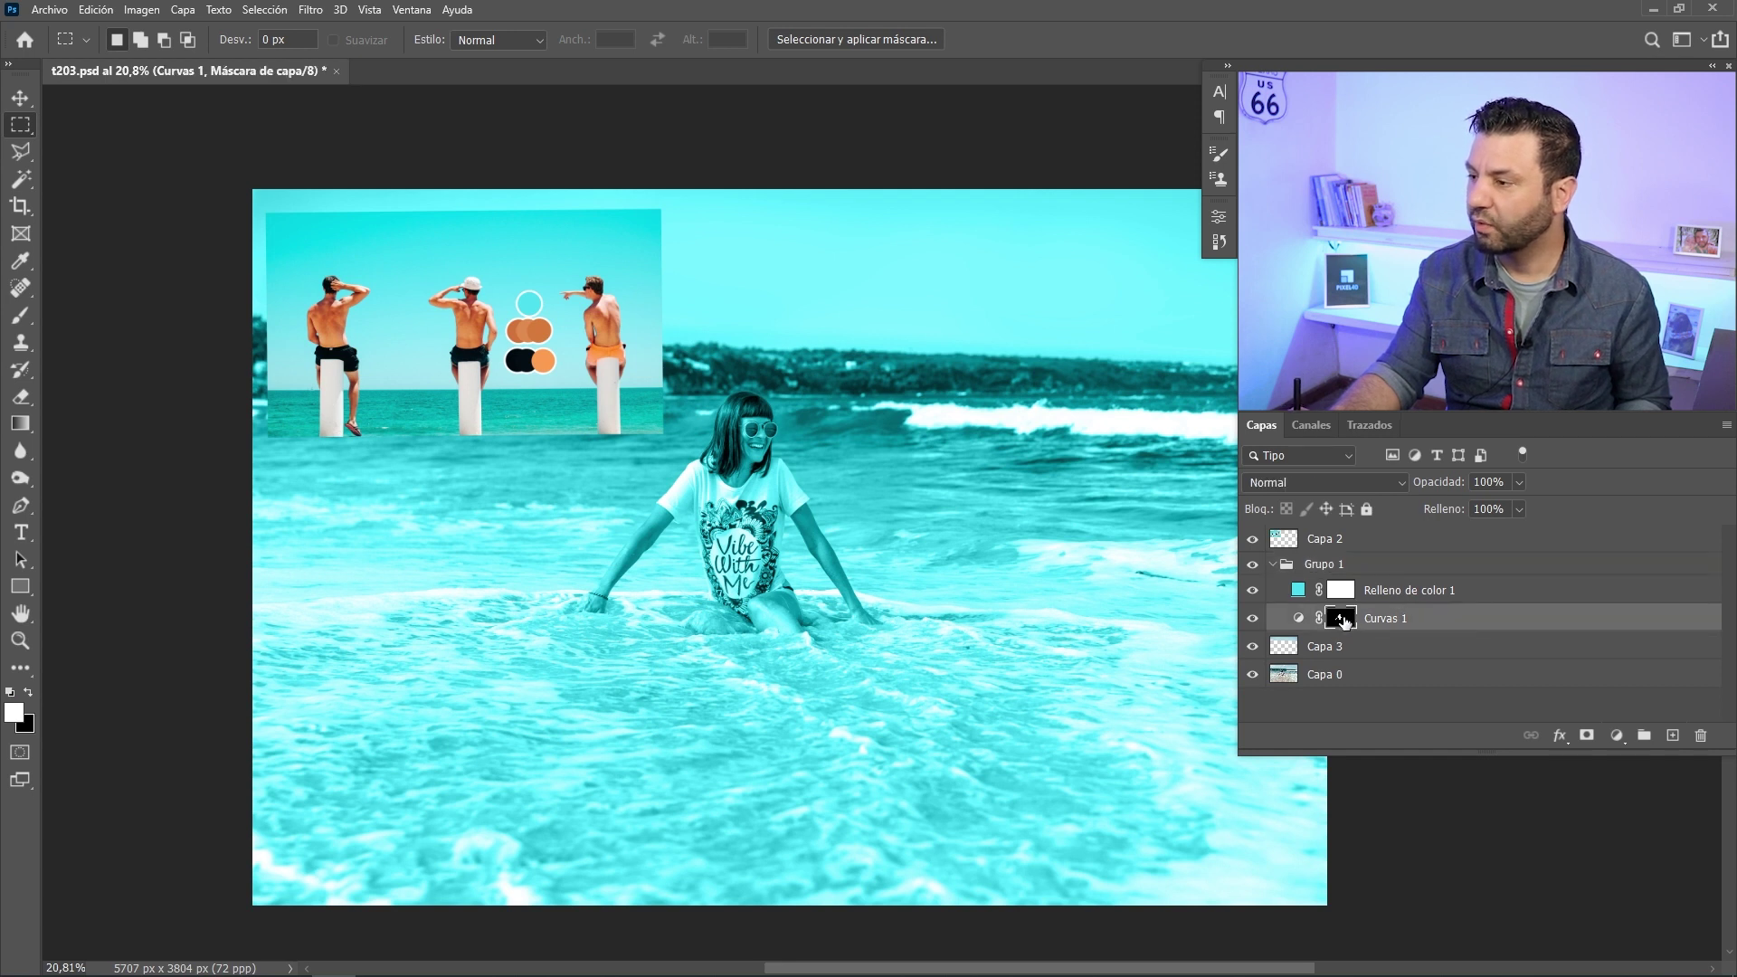
pyautogui.moveTo(1345, 622); pyautogui.dragTo(1334, 568)
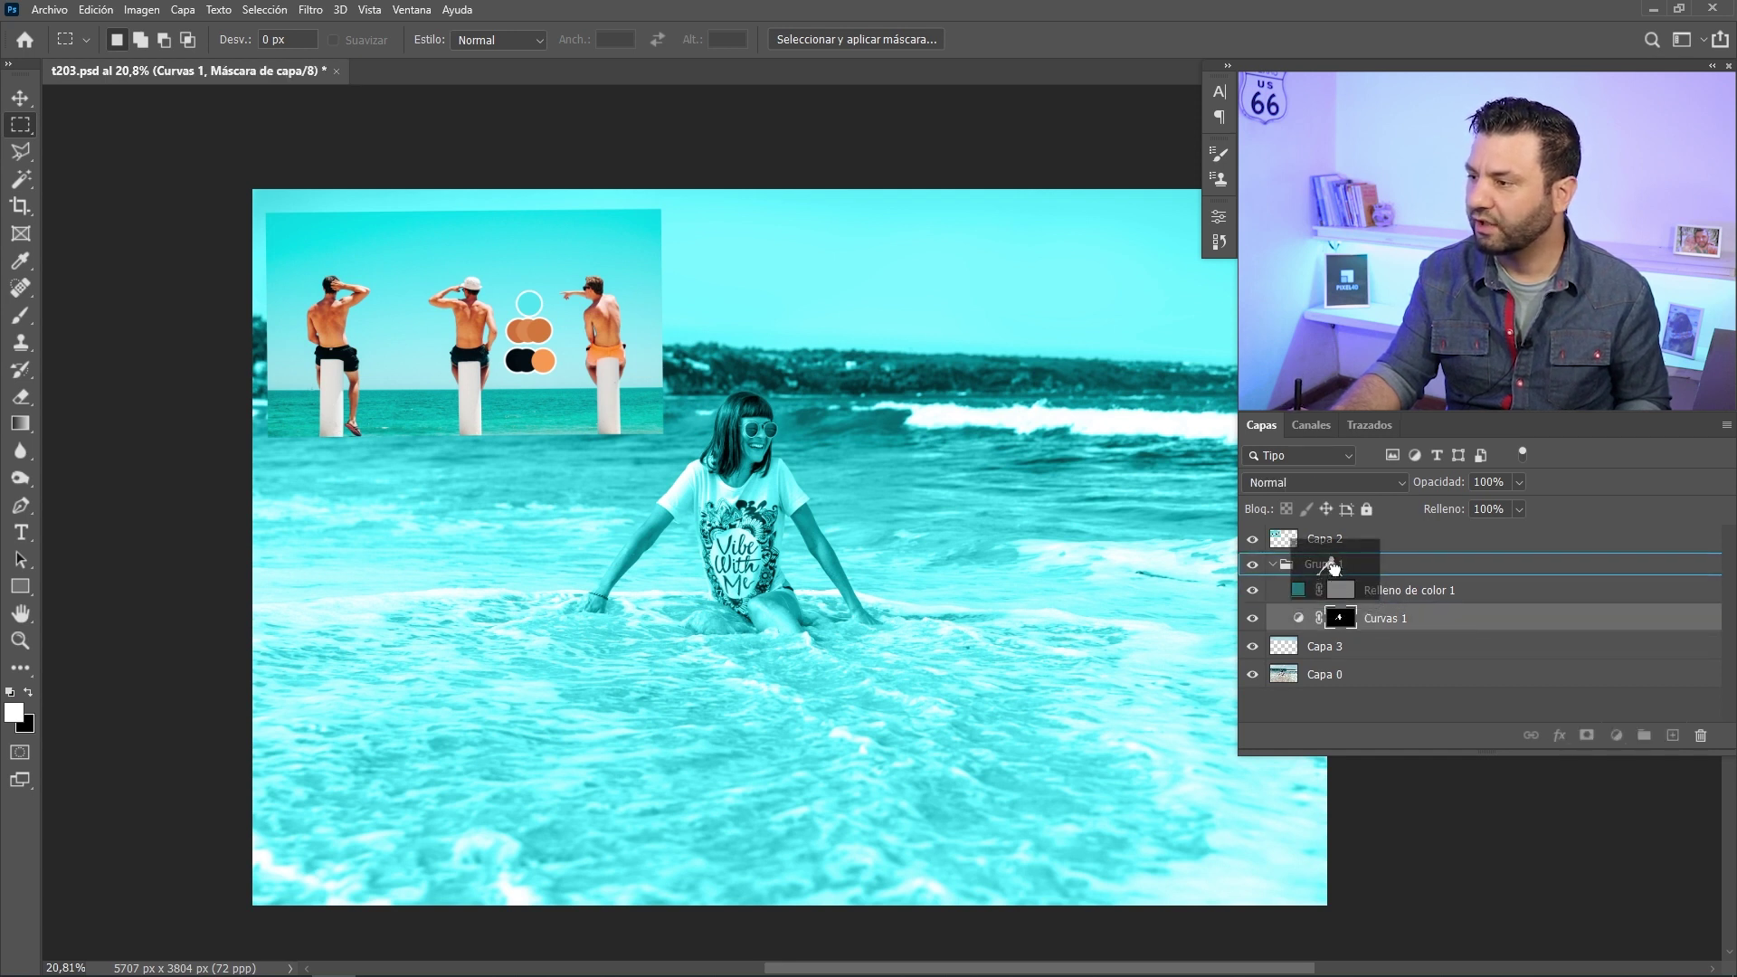
pyautogui.moveTo(1333, 568); pyautogui.dragTo(1338, 564)
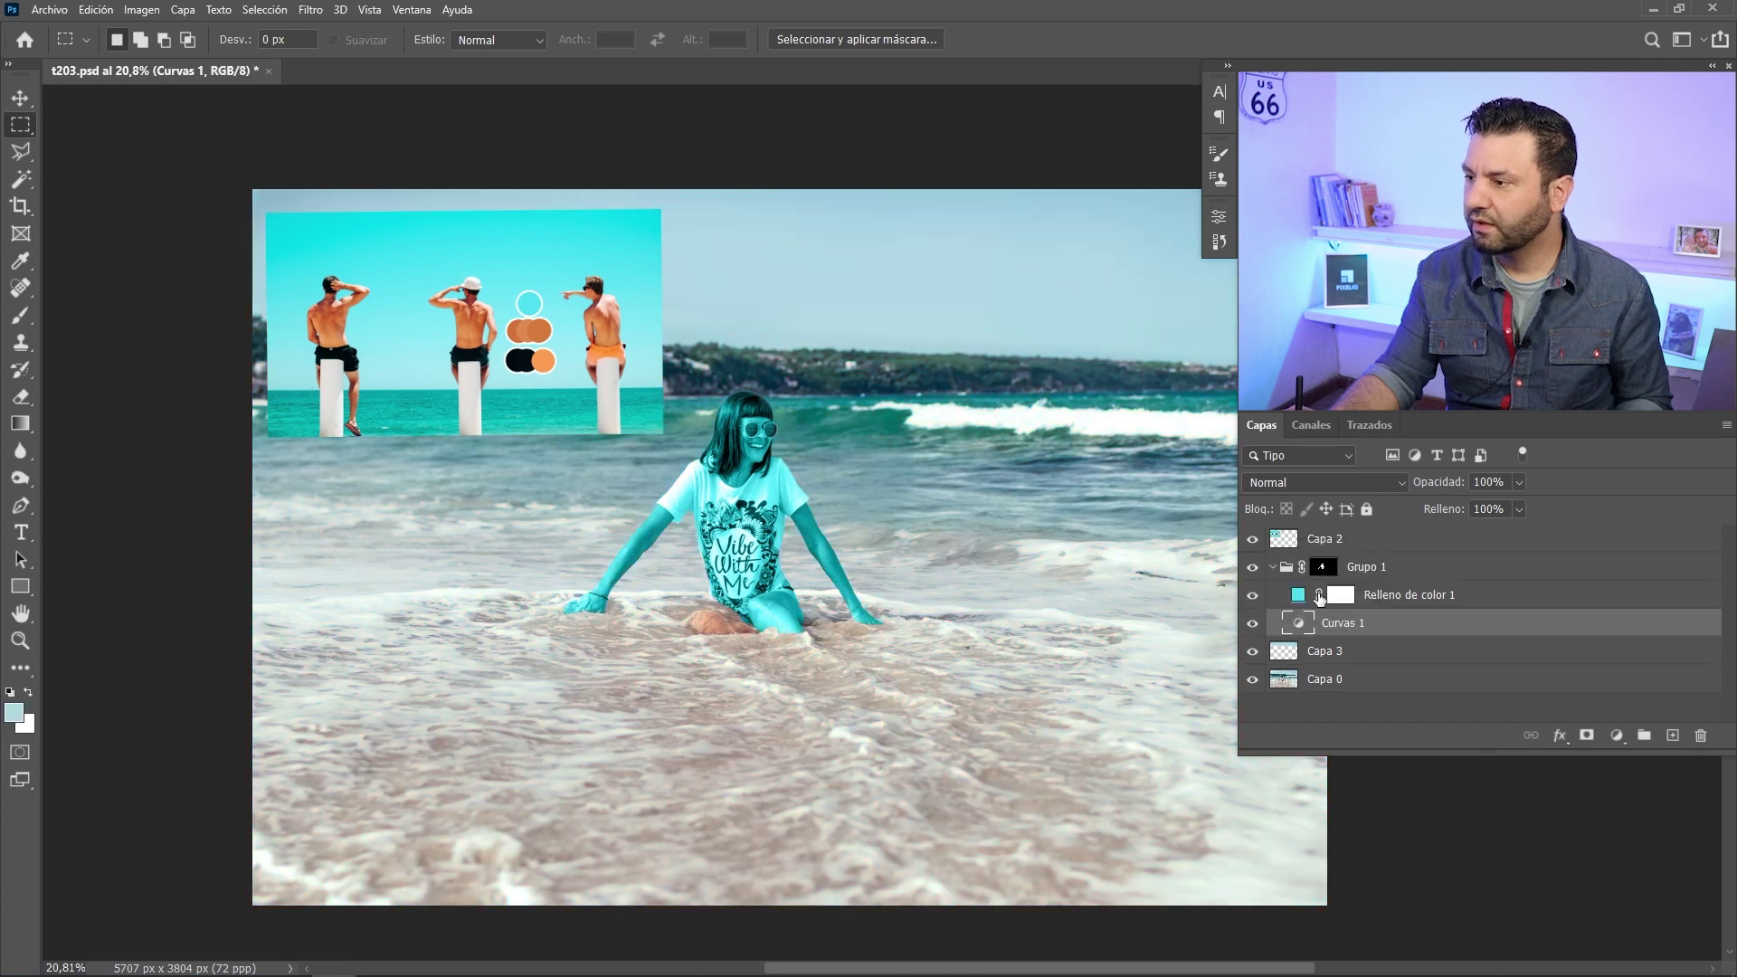
pyautogui.click(1333, 568)
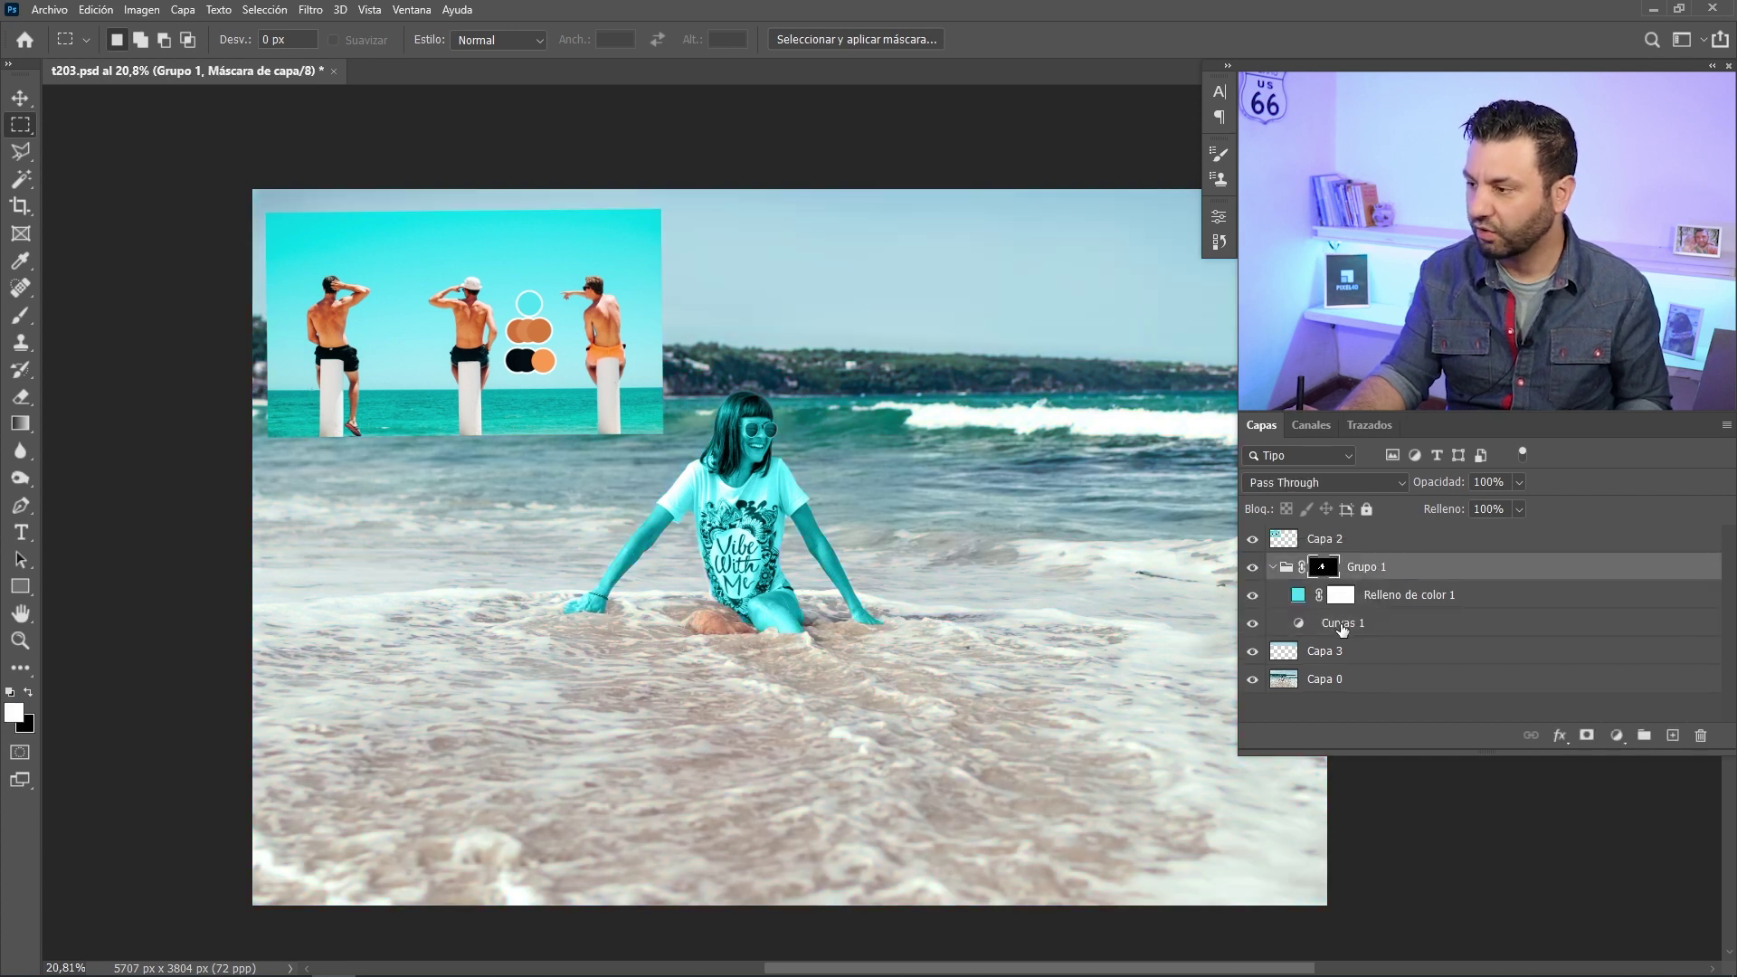
pyautogui.click(1346, 624)
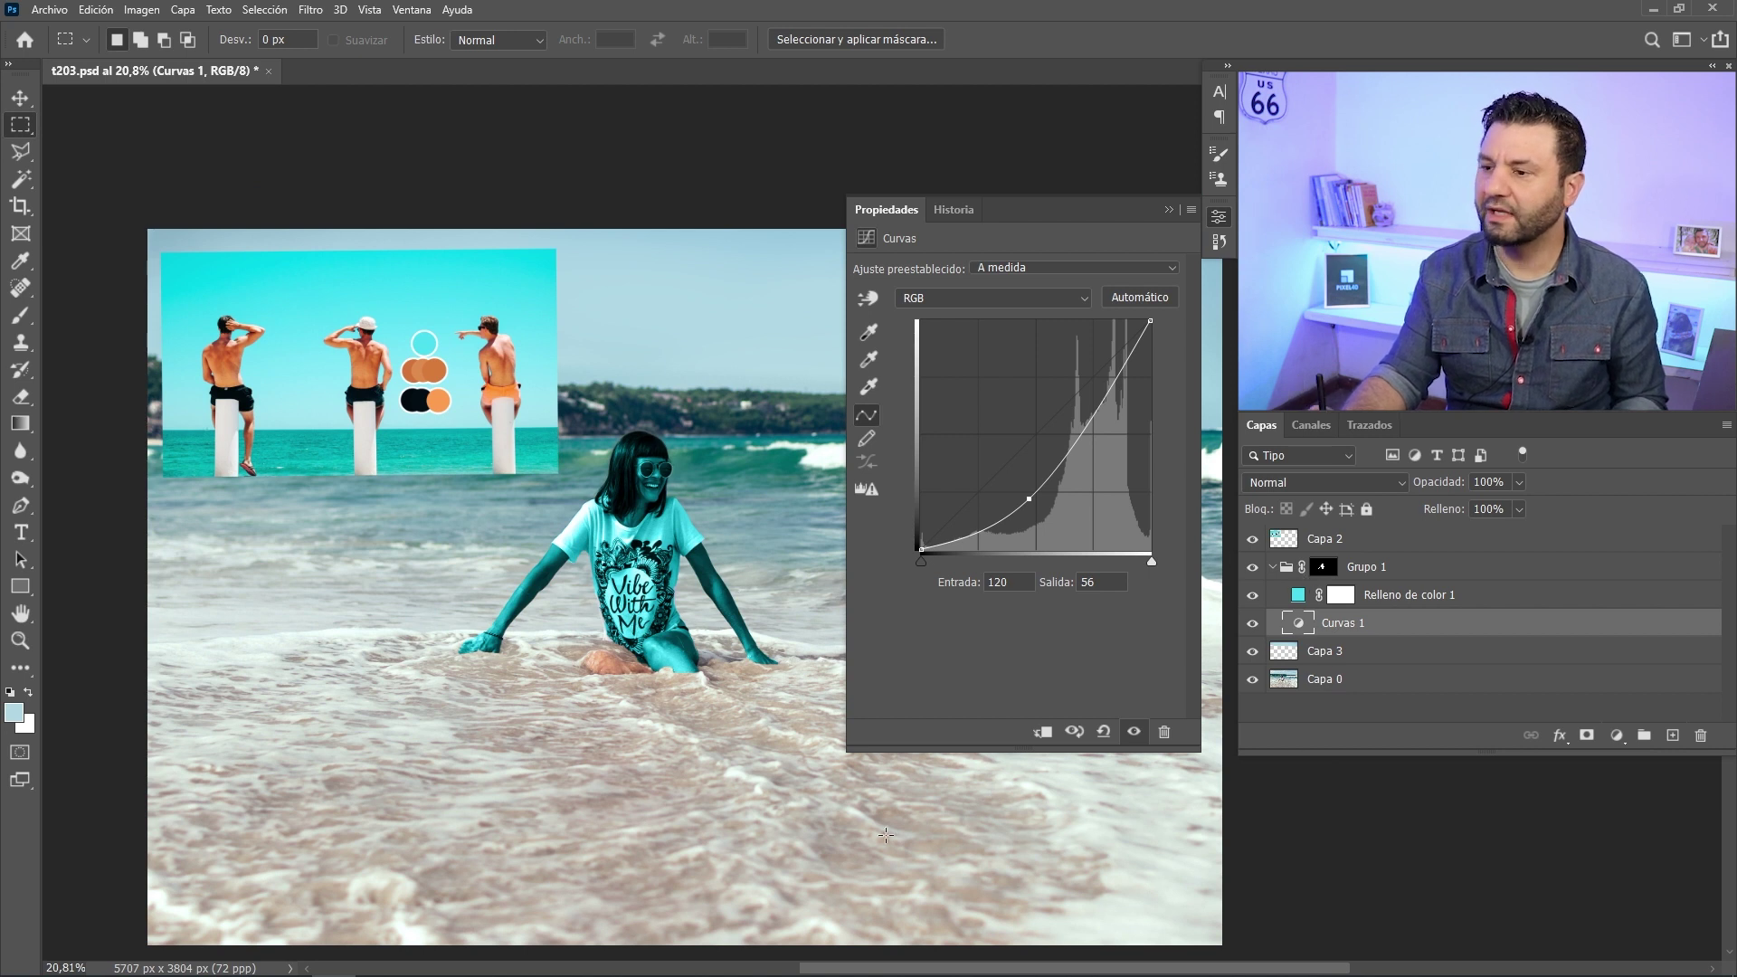
pyautogui.click(1323, 568)
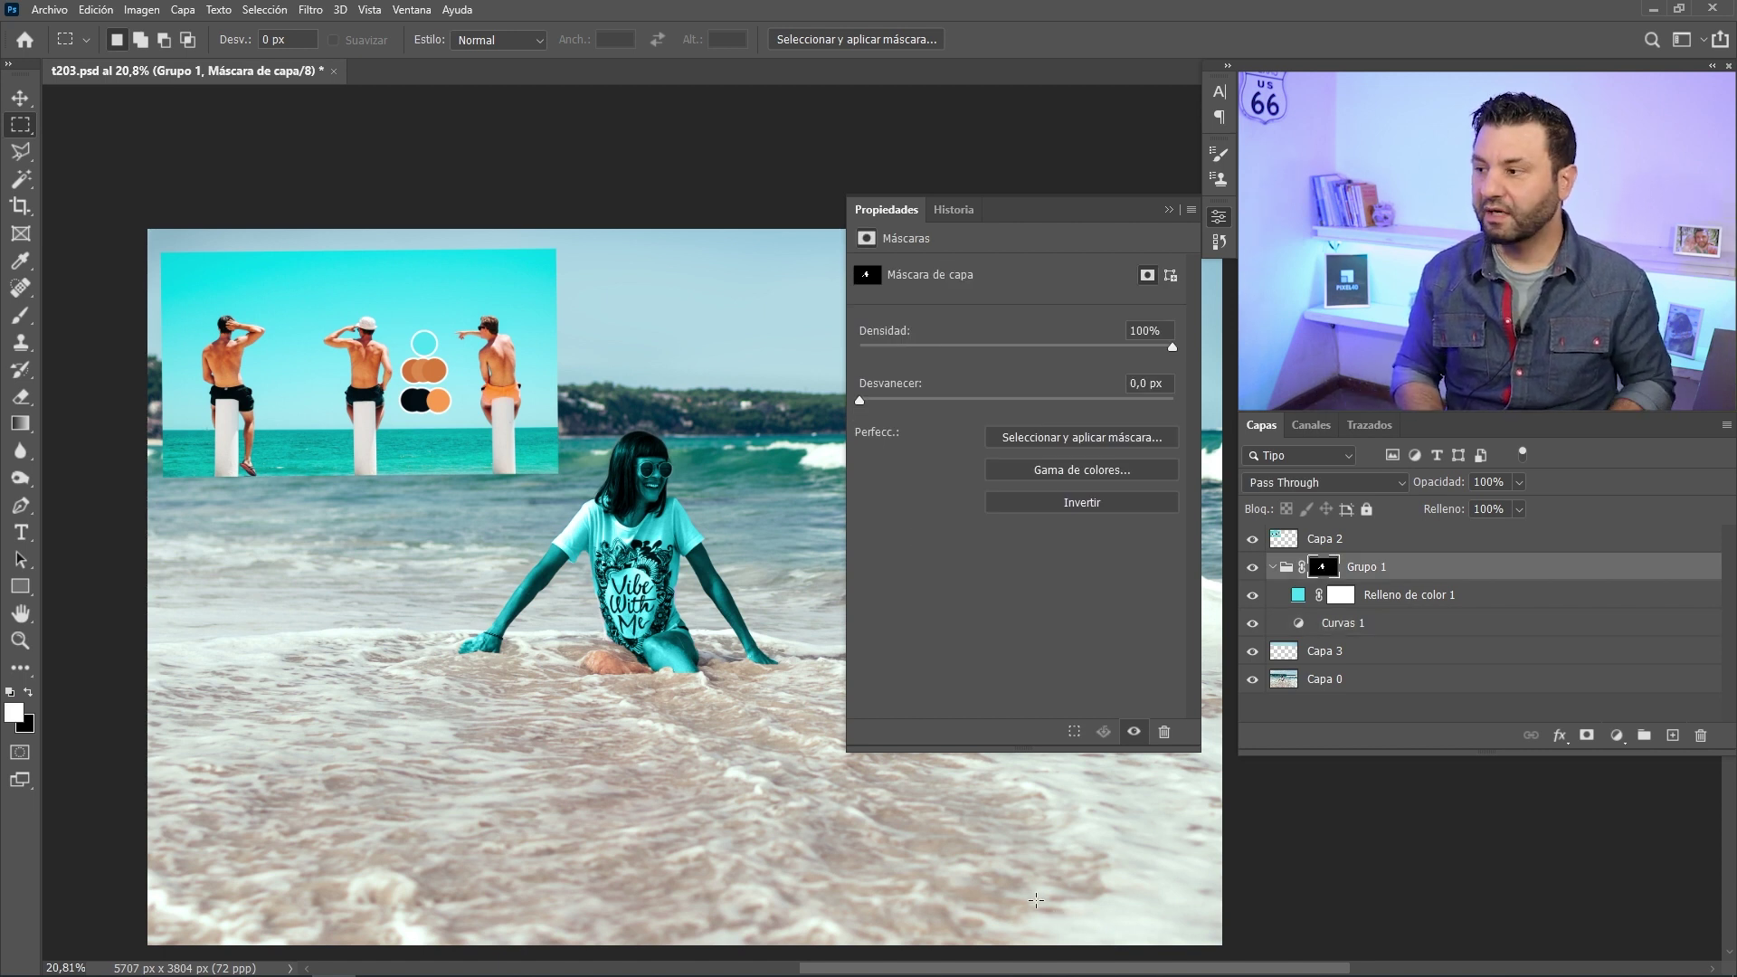
pyautogui.hotkey('ctrl', 'i')
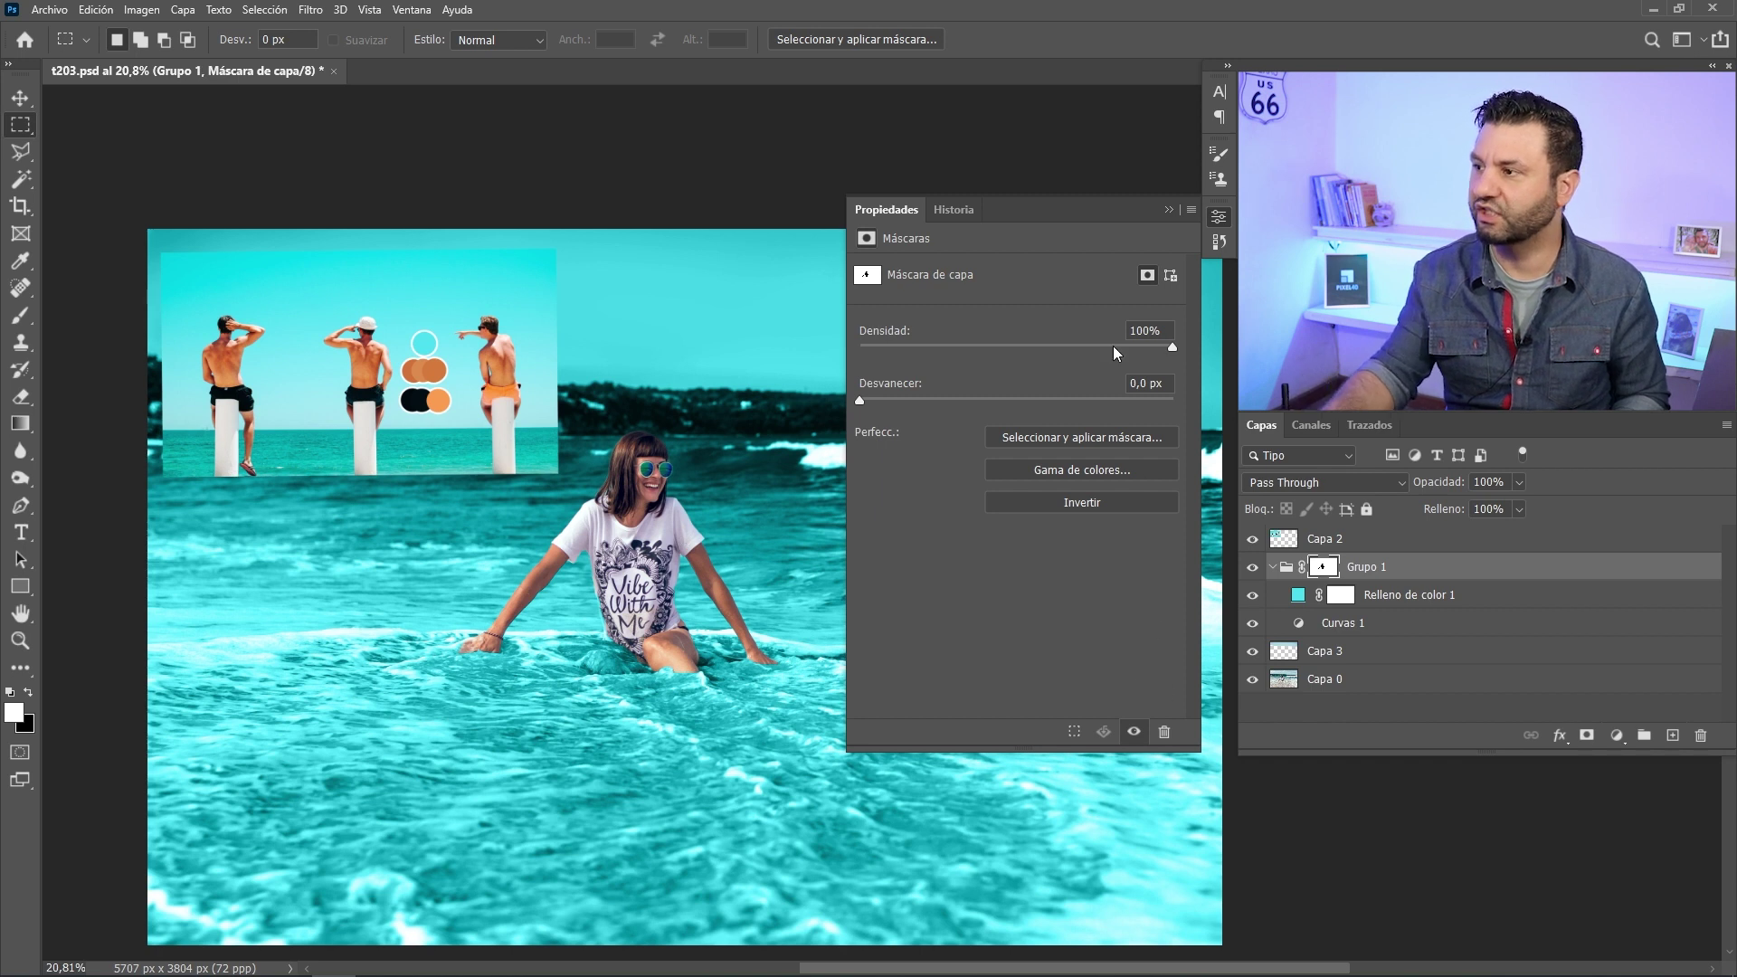
# - Lower the Relleno de color 1 fill layer's opacity to 10%
pyautogui.click(1219, 217)
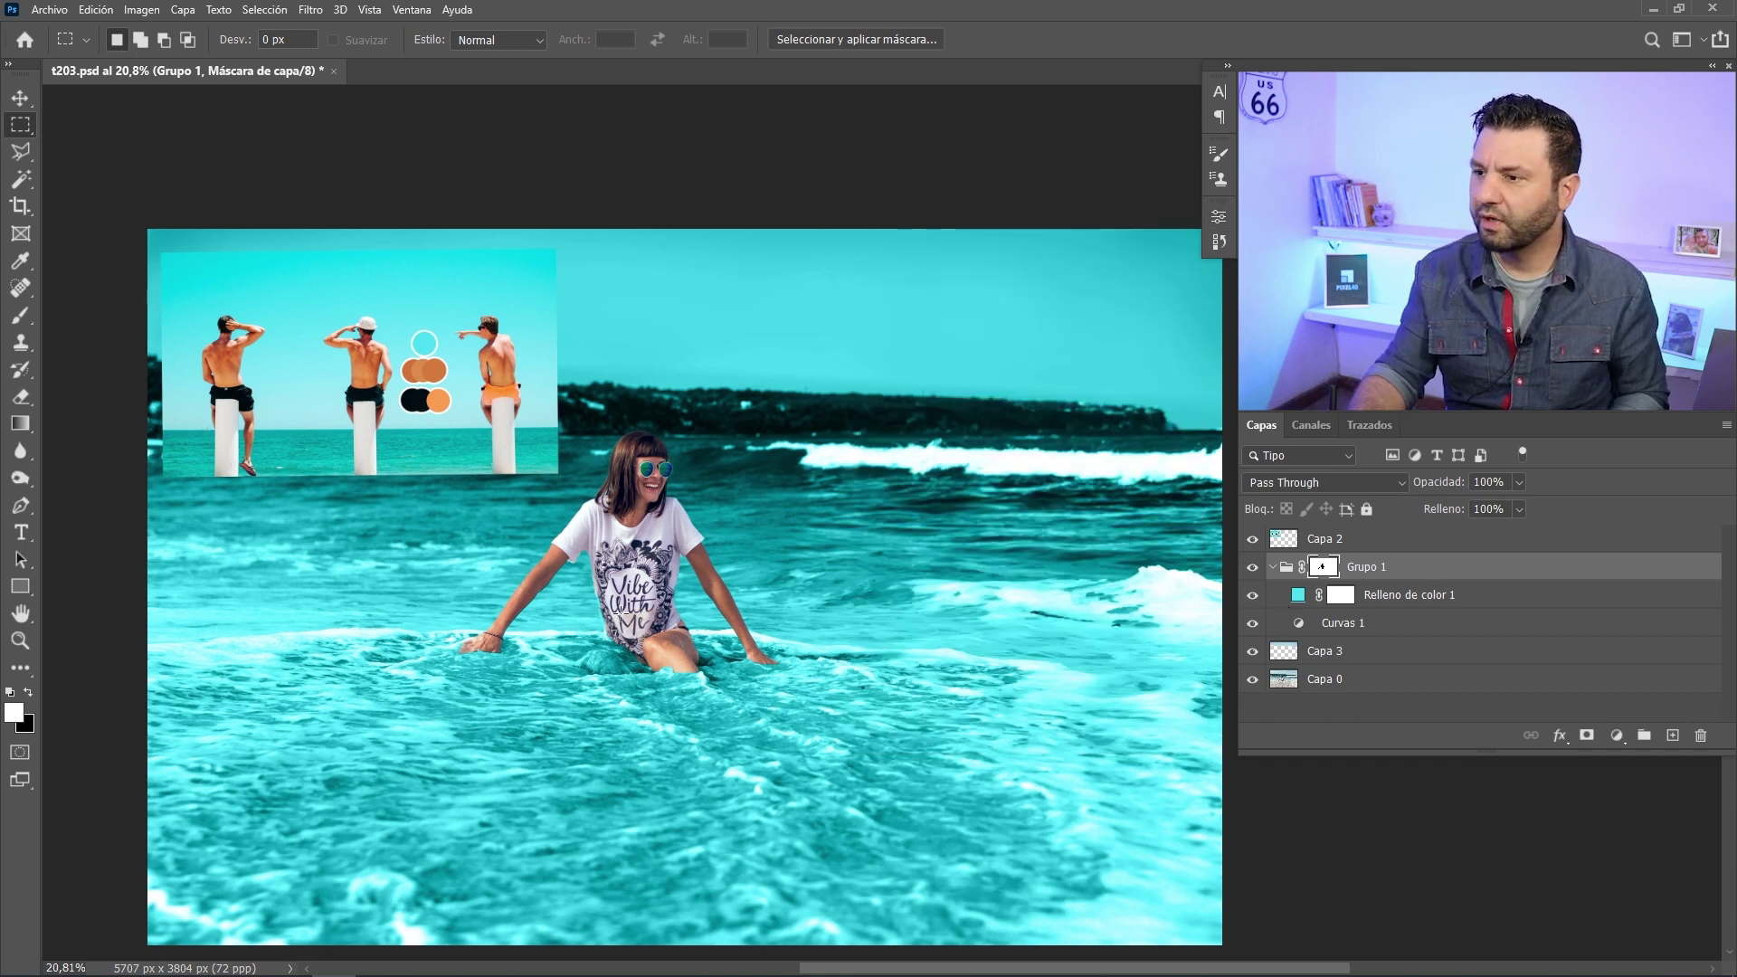
pyautogui.scroll(2, 613, 604)
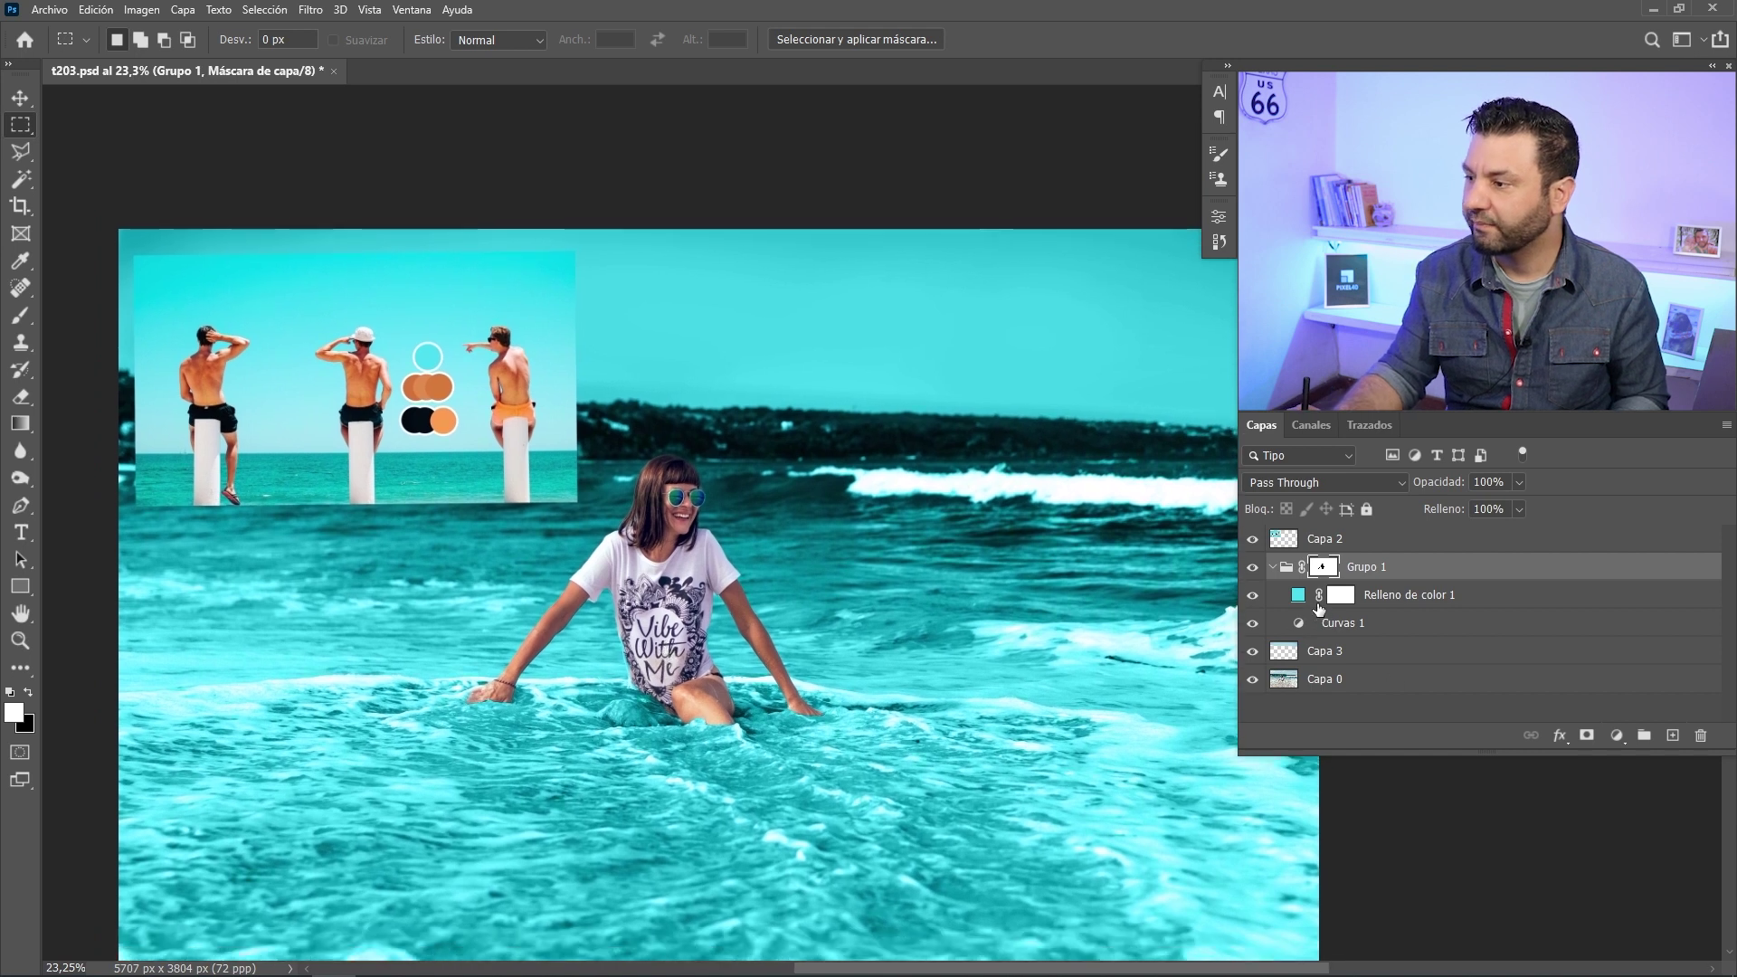
pyautogui.click(1318, 604)
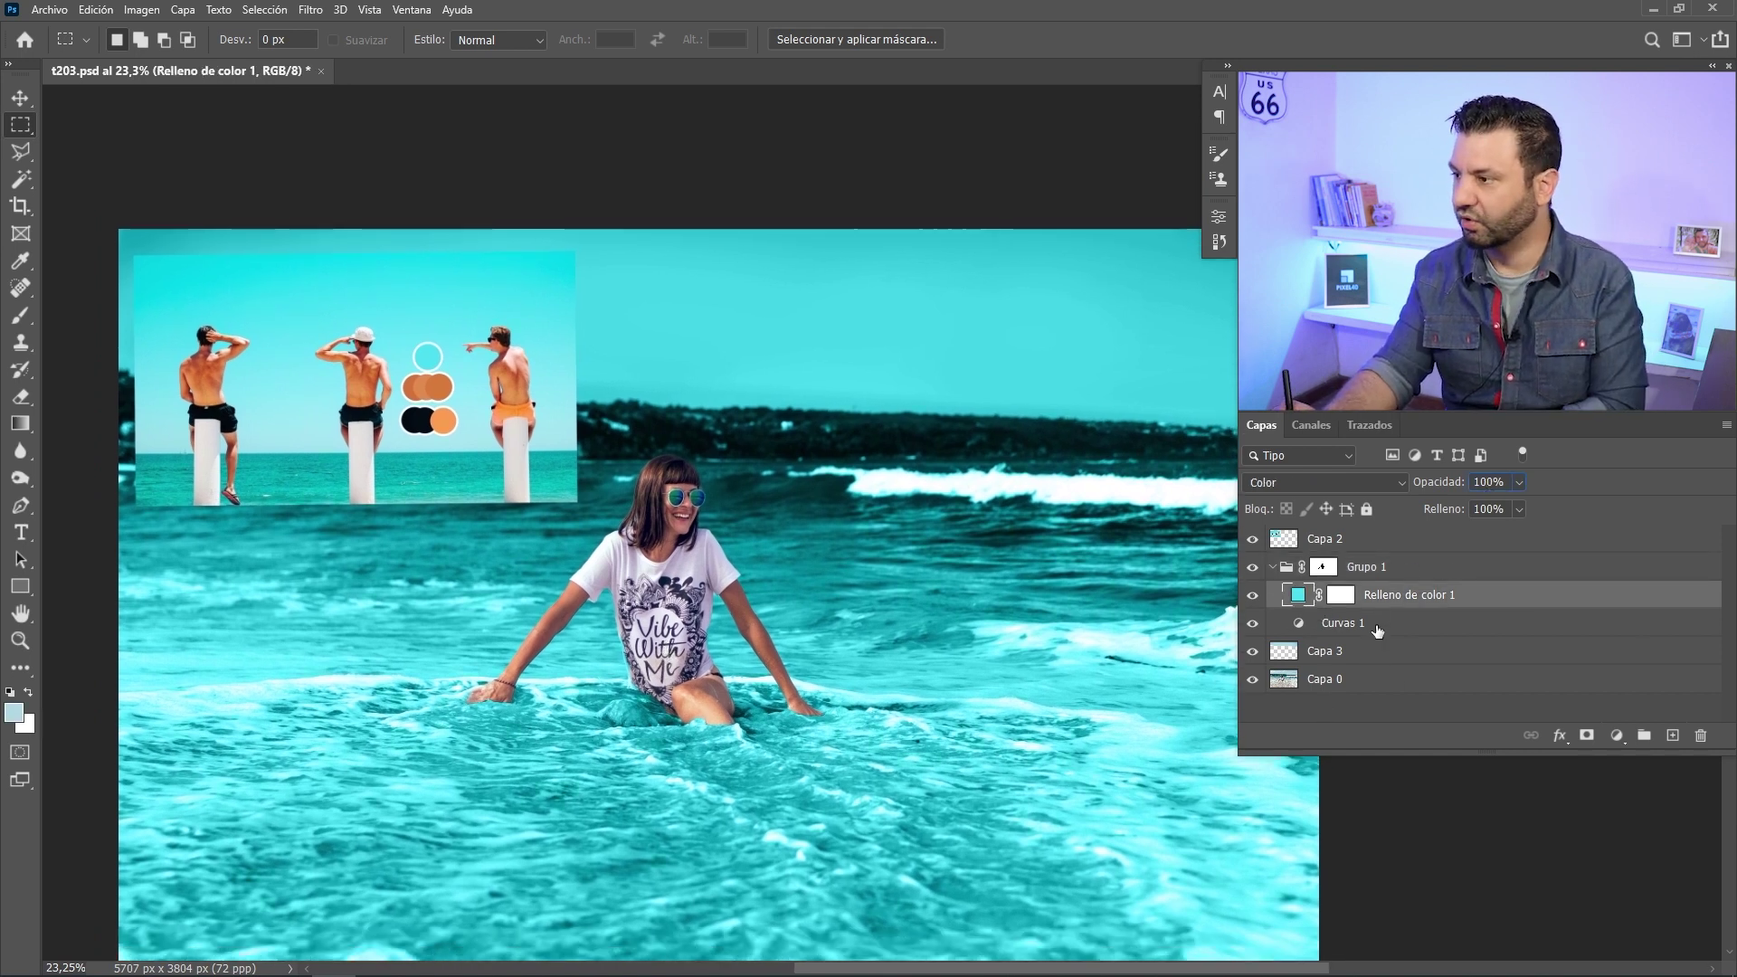
pyautogui.write('10')
pyautogui.press('Return')
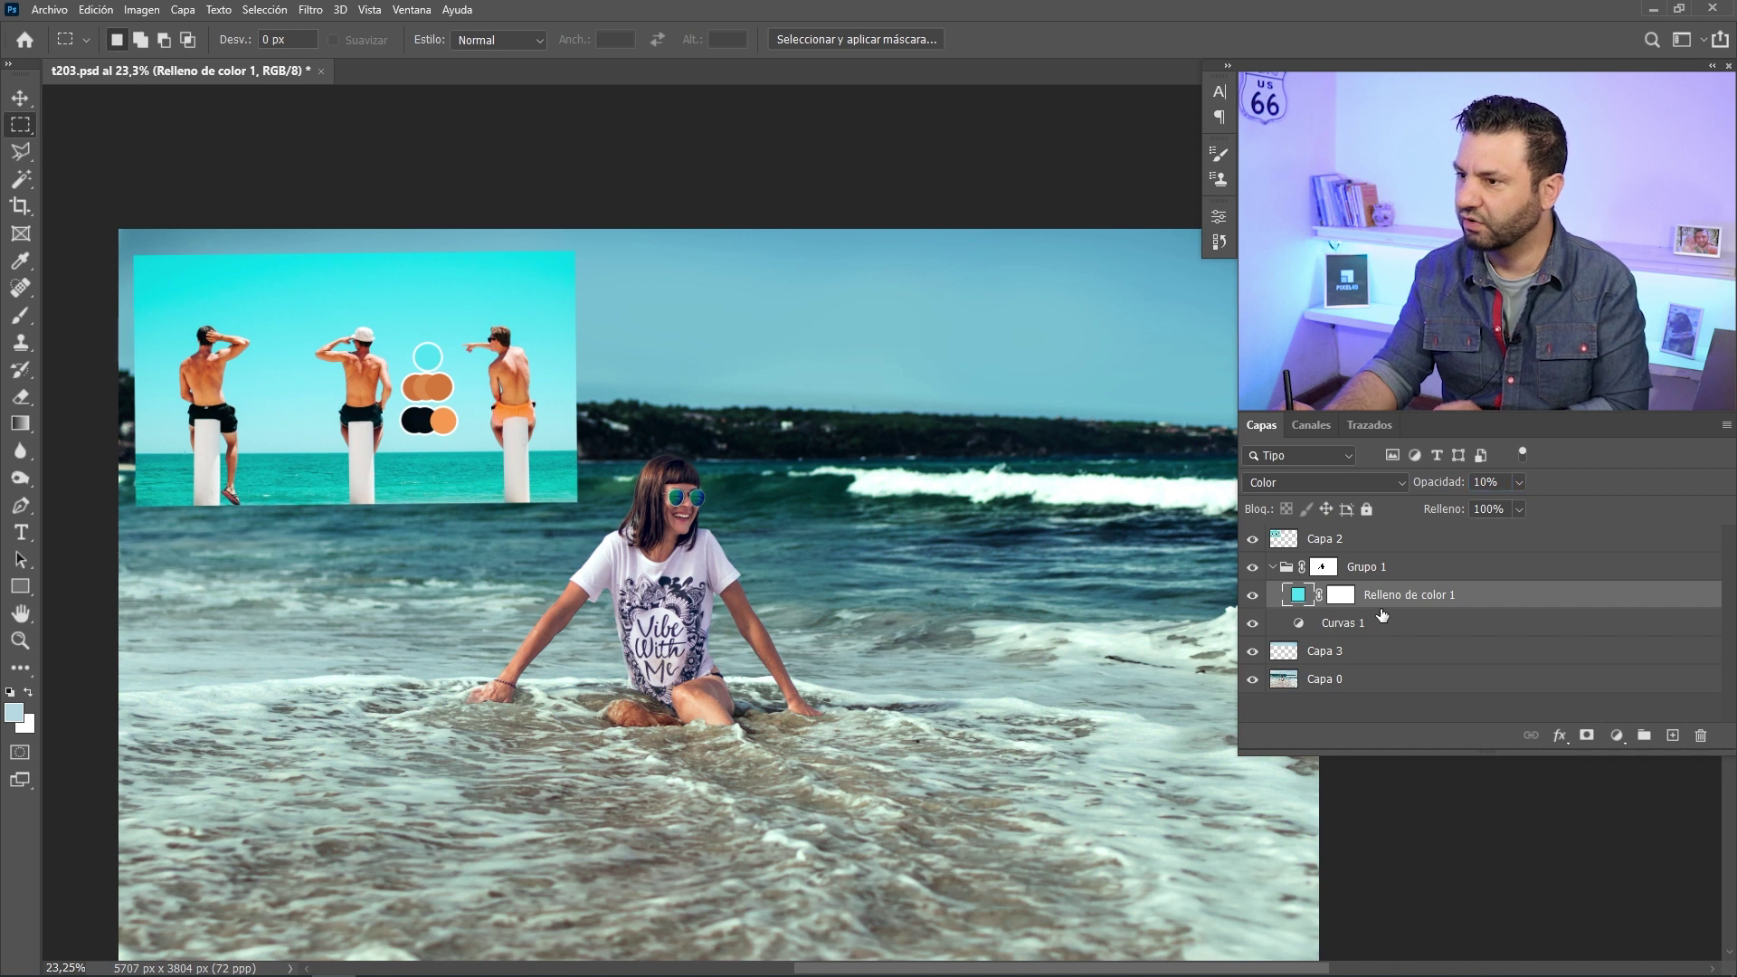
# - Replace the Curvas 1 RGB point with a red-channel point pulled down to 126 in, 62 out
pyautogui.click(1327, 629)
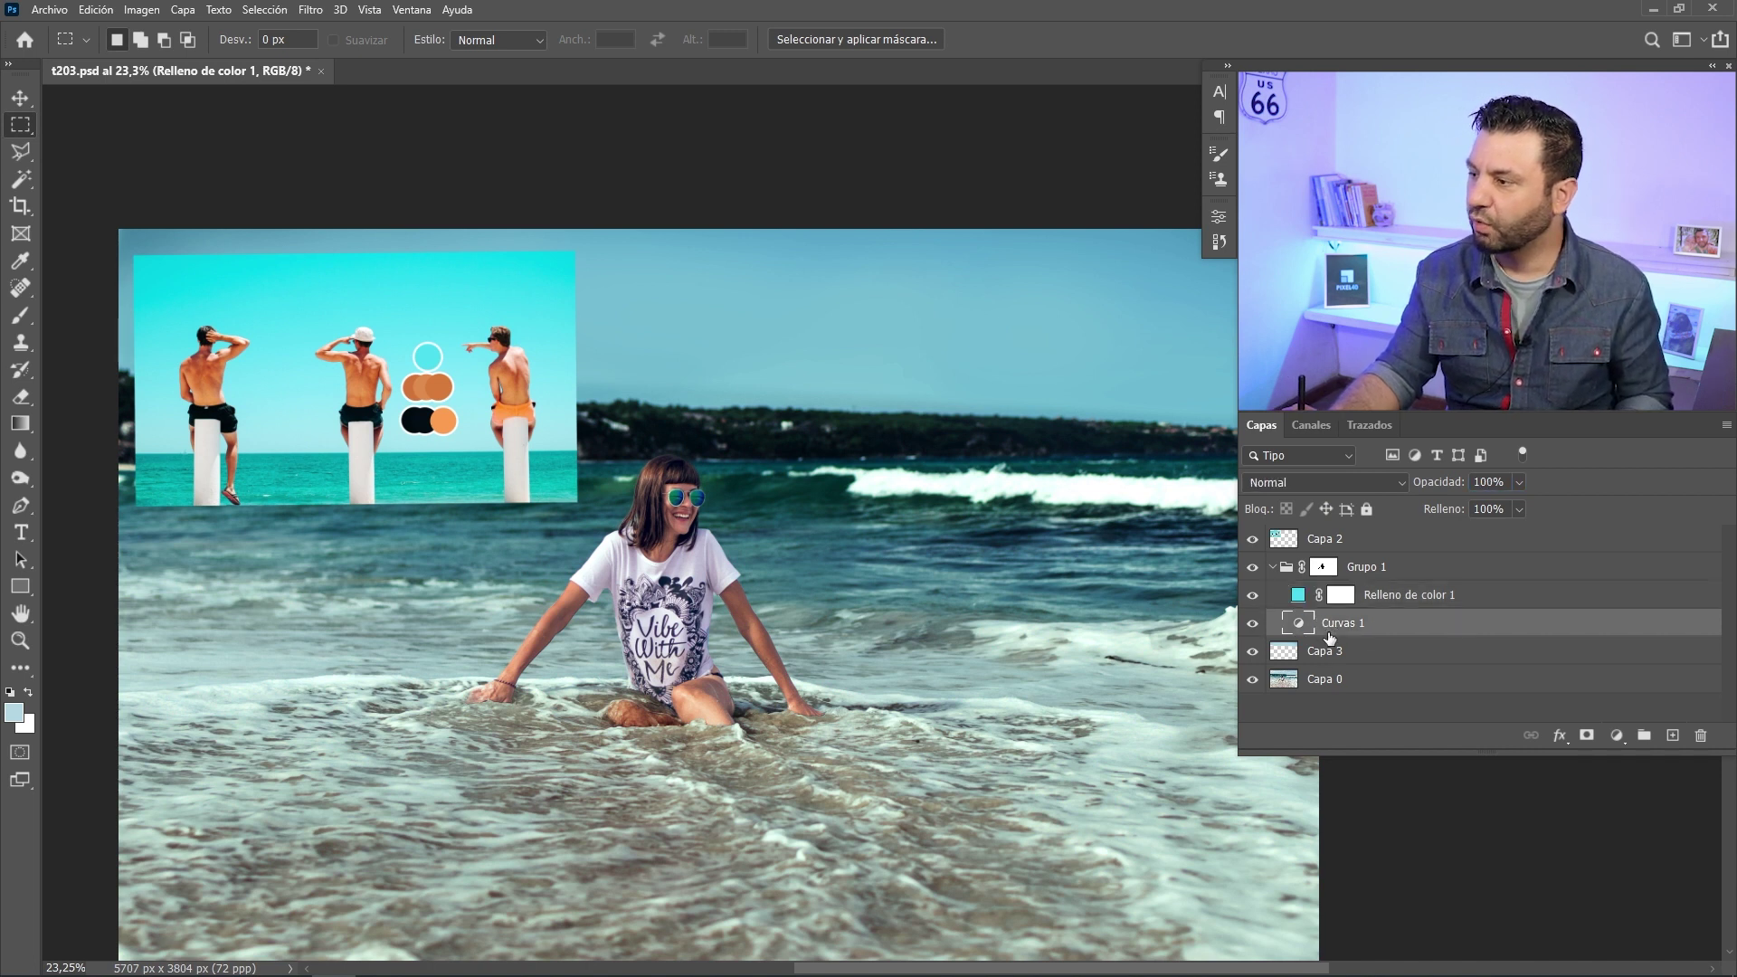
pyautogui.doubleClick(1300, 624)
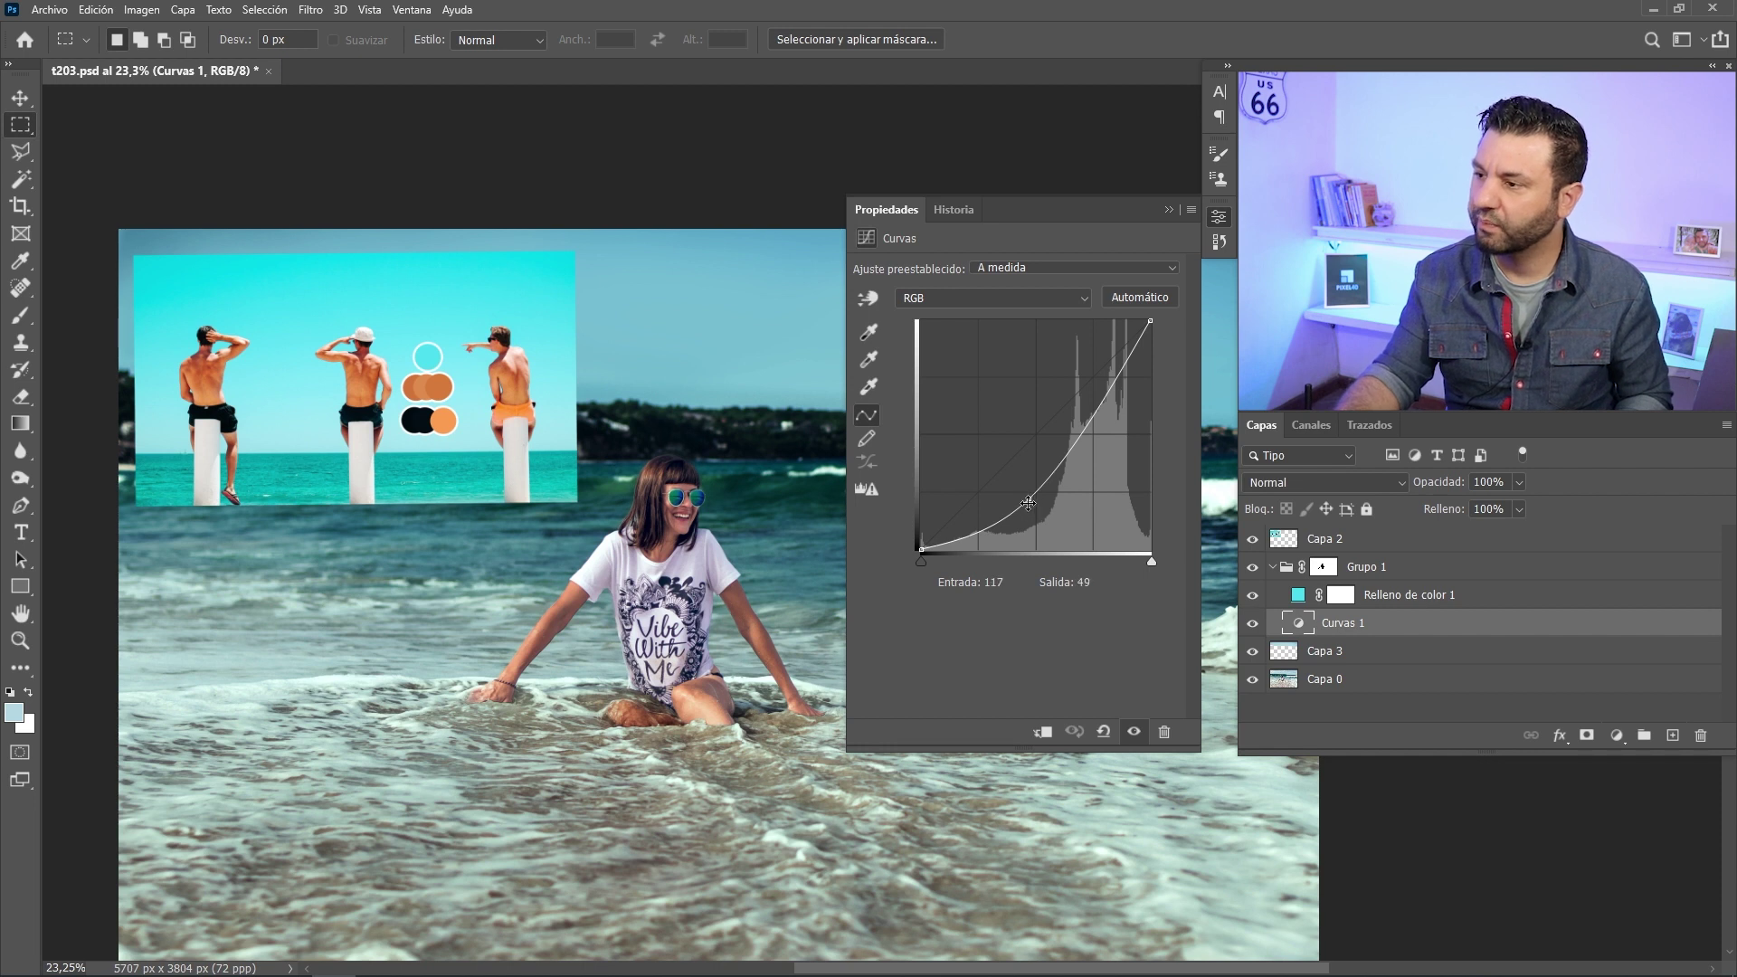
pyautogui.moveTo(1027, 497); pyautogui.dragTo(1015, 626)
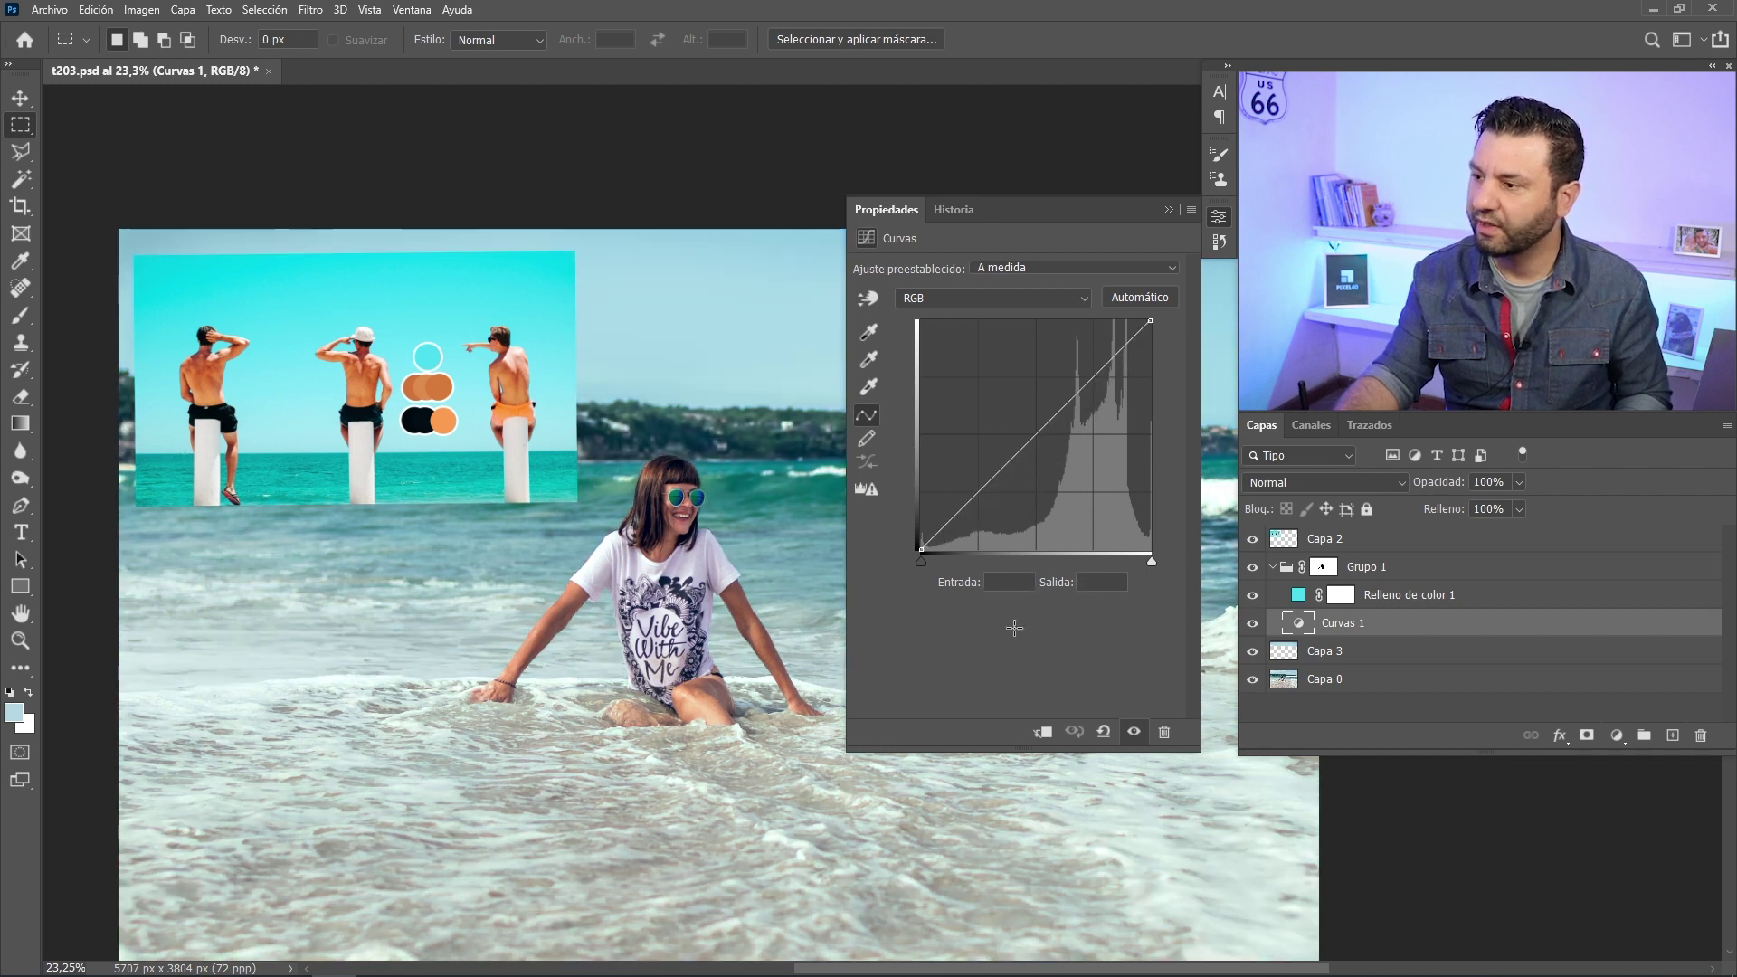
pyautogui.click(935, 298)
pyautogui.click(935, 332)
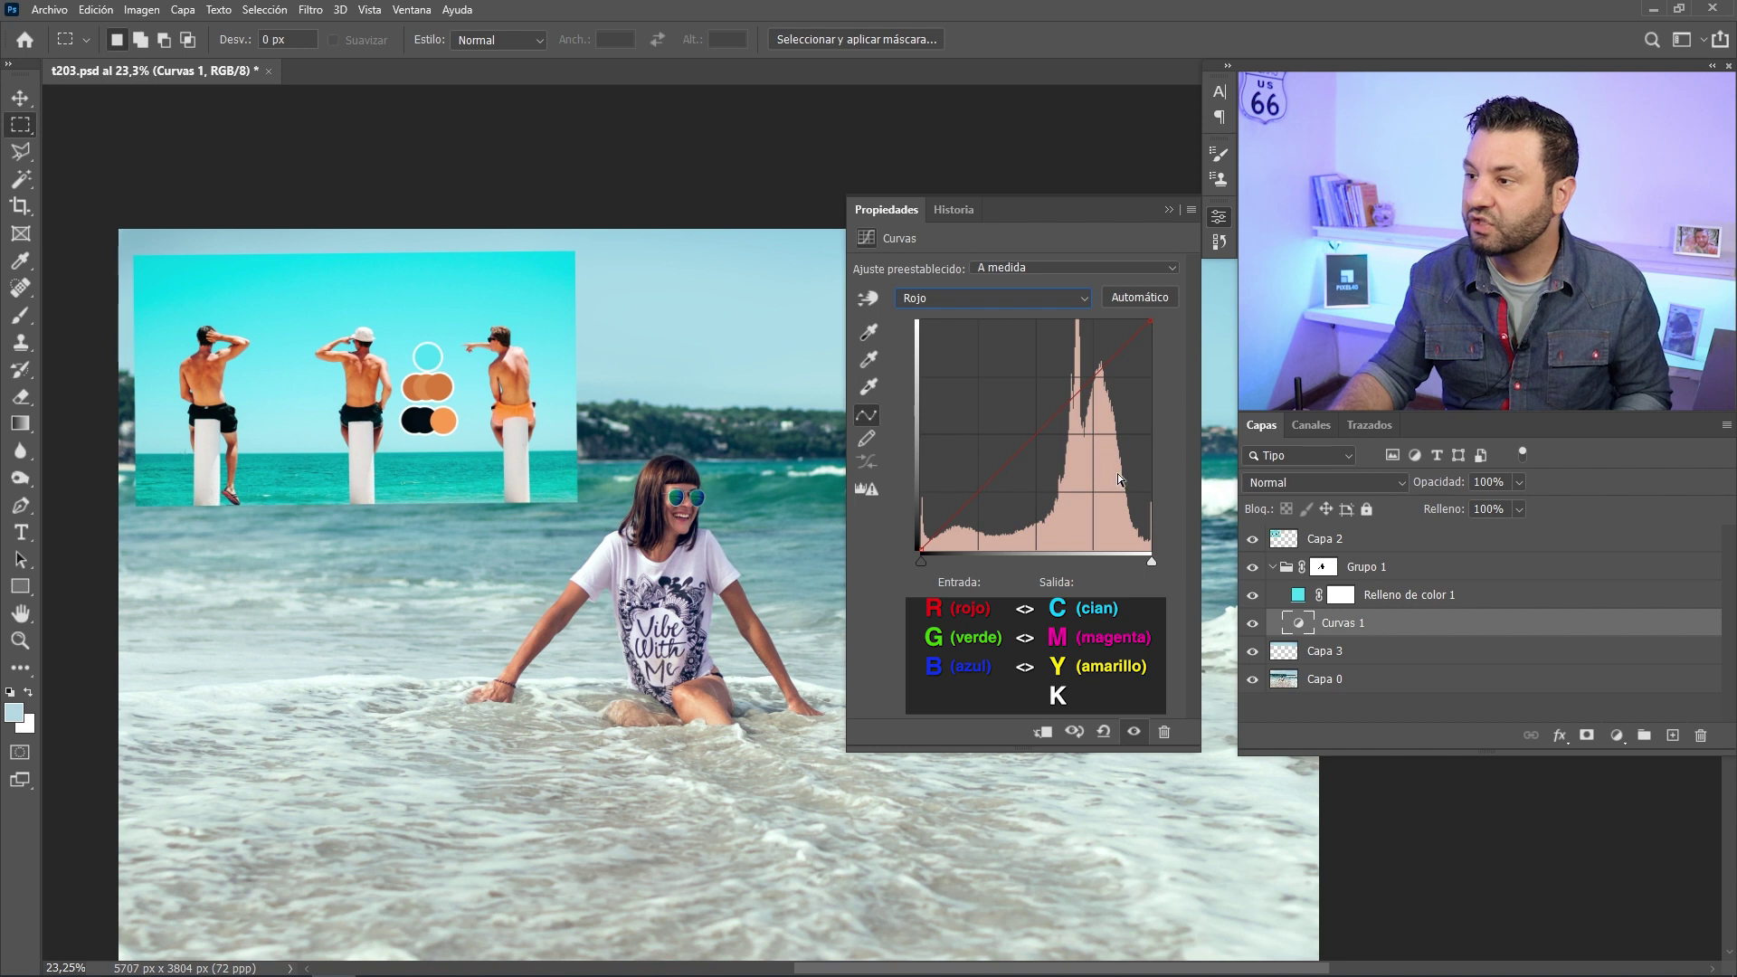
pyautogui.moveTo(1034, 434)
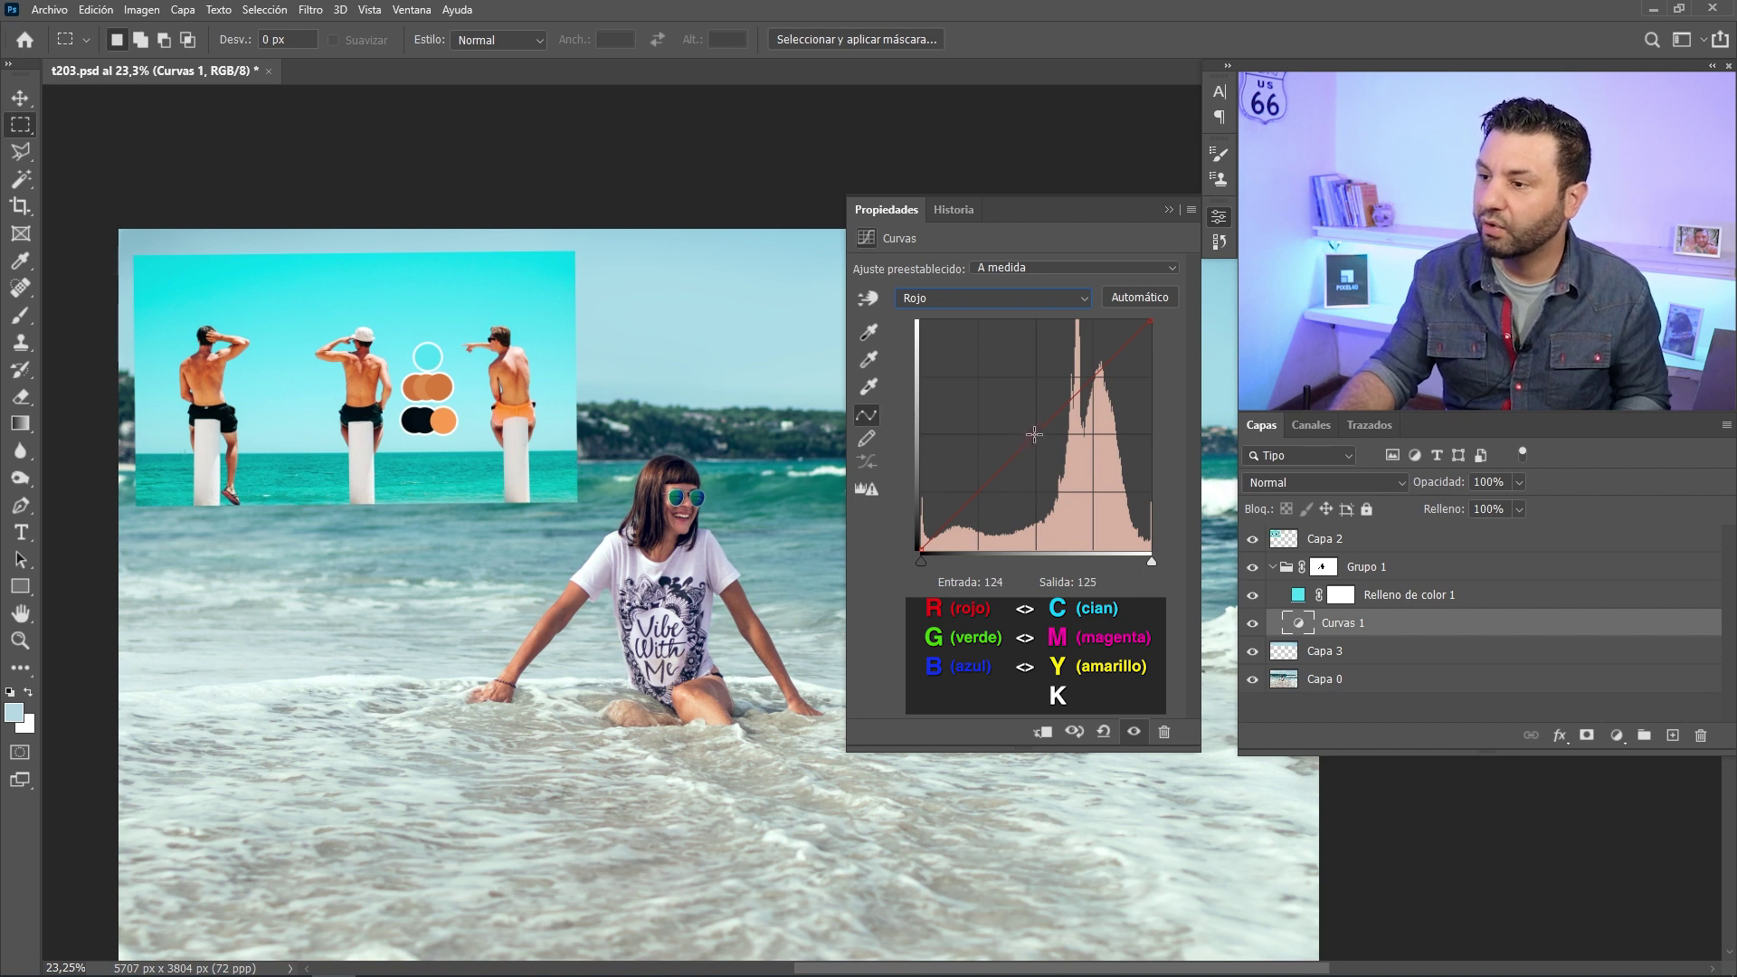
pyautogui.moveTo(1036, 436); pyautogui.dragTo(1032, 472)
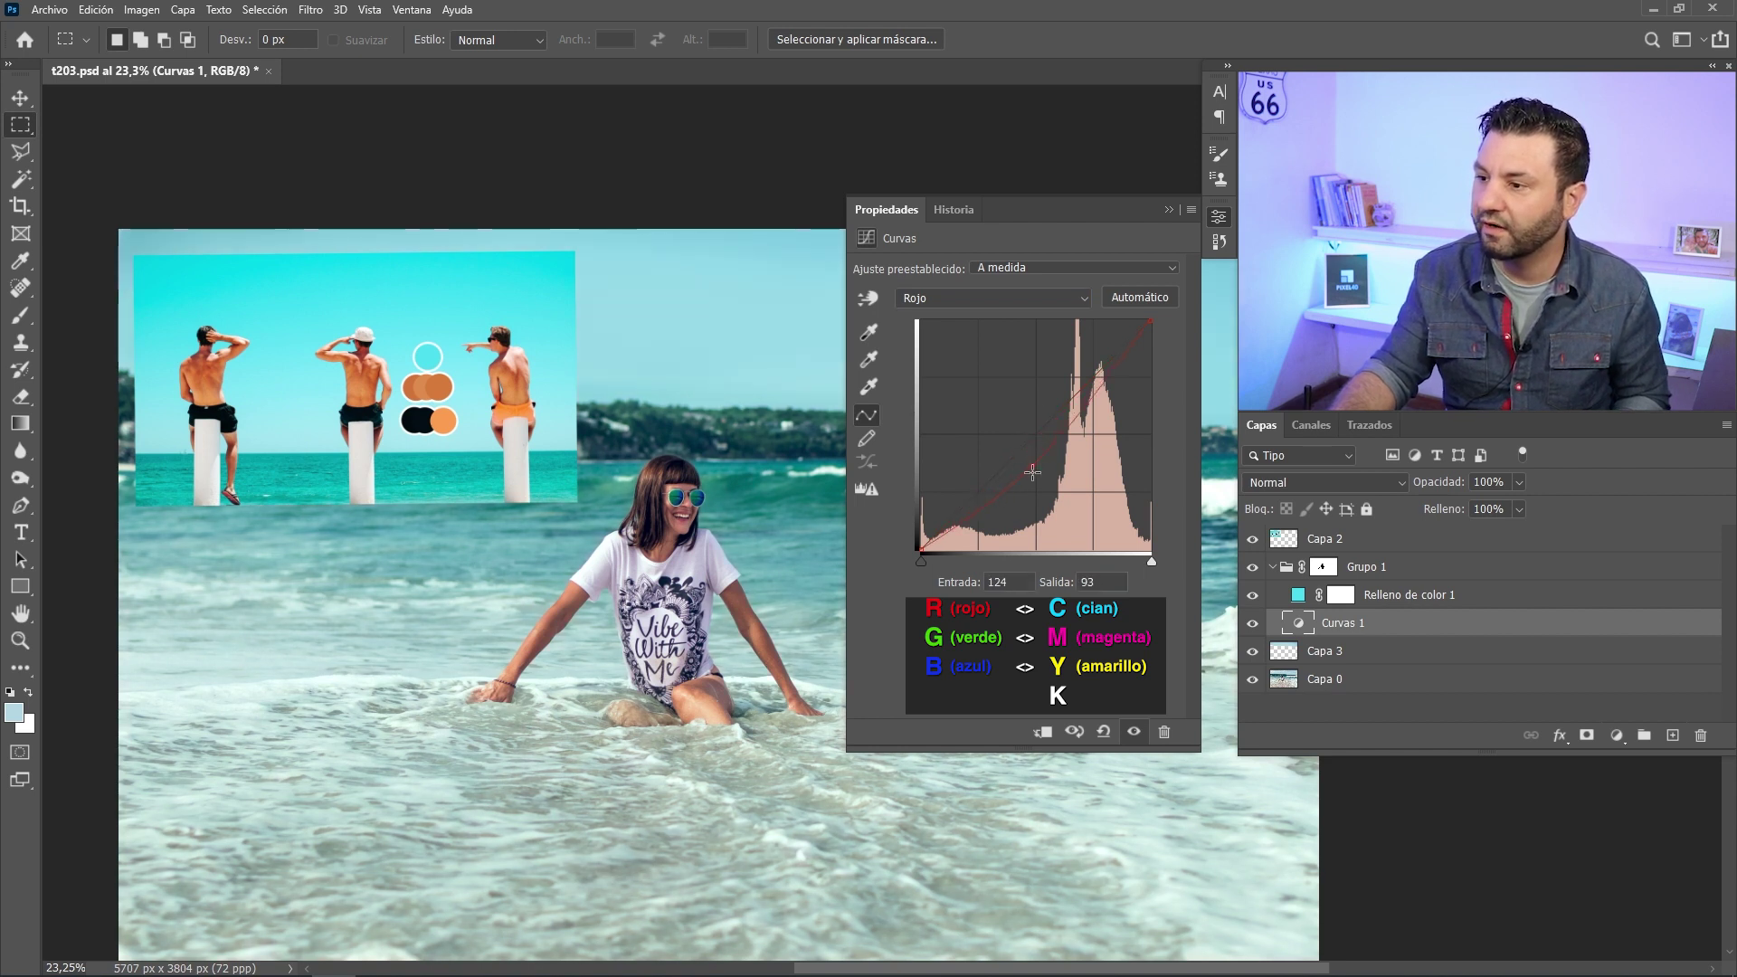
pyautogui.moveTo(1031, 486); pyautogui.dragTo(1035, 494)
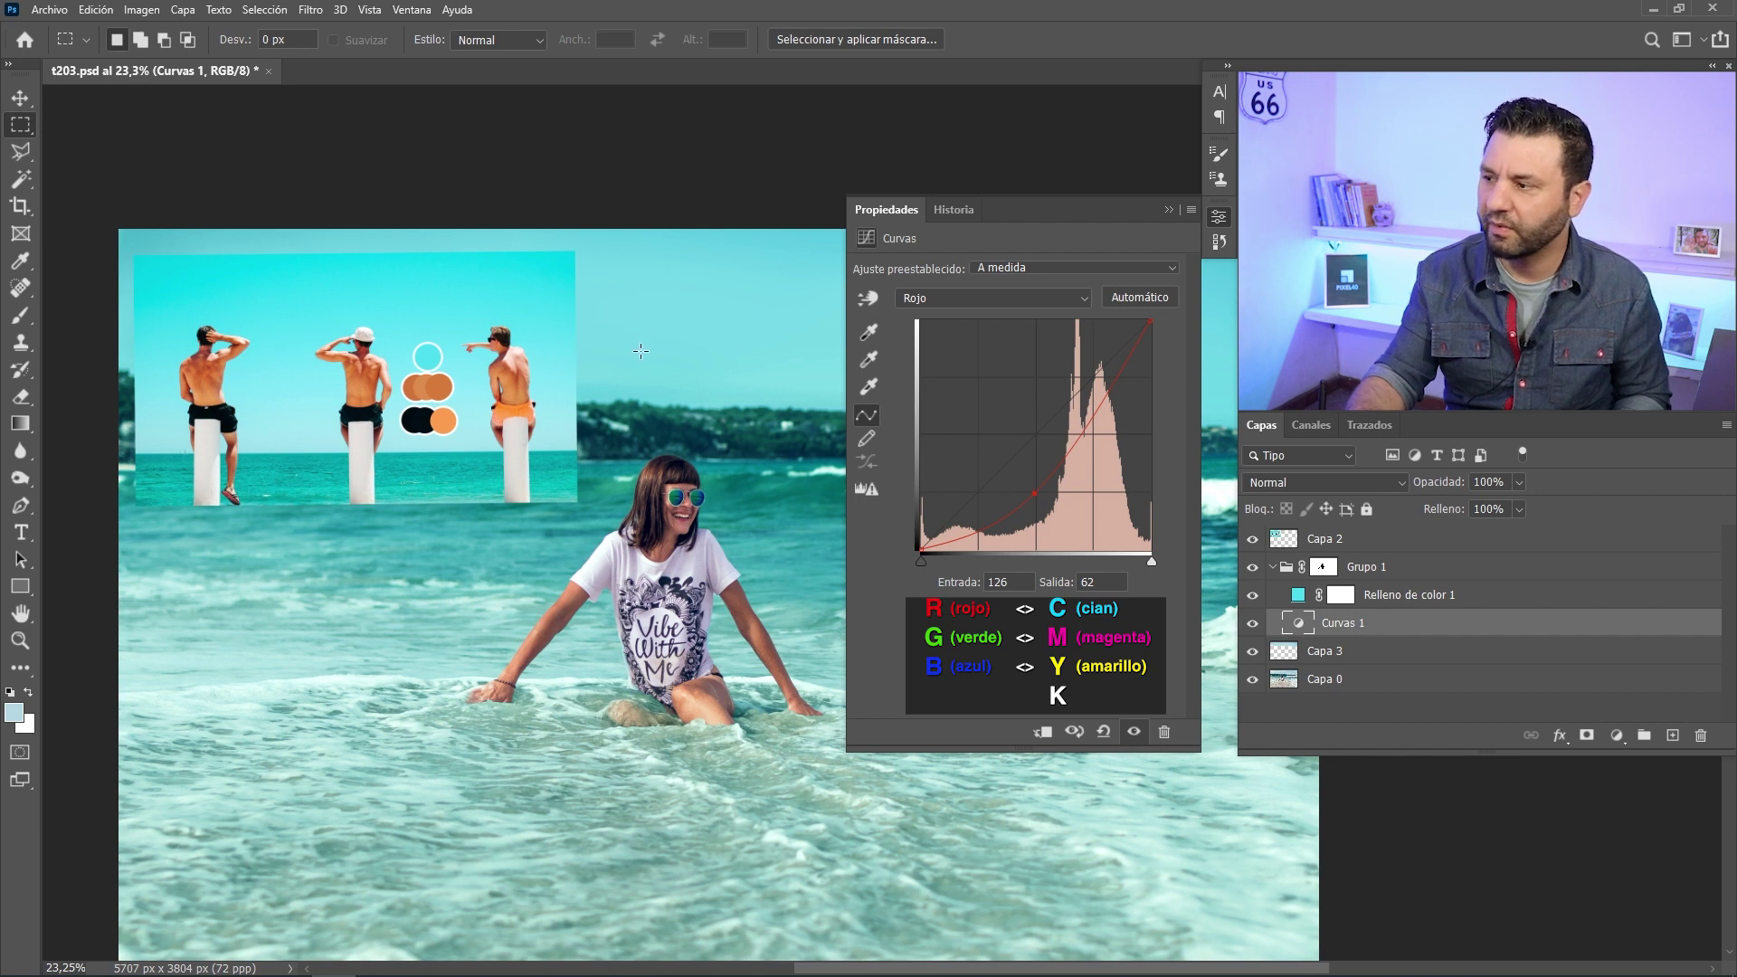
pyautogui.click(1218, 222)
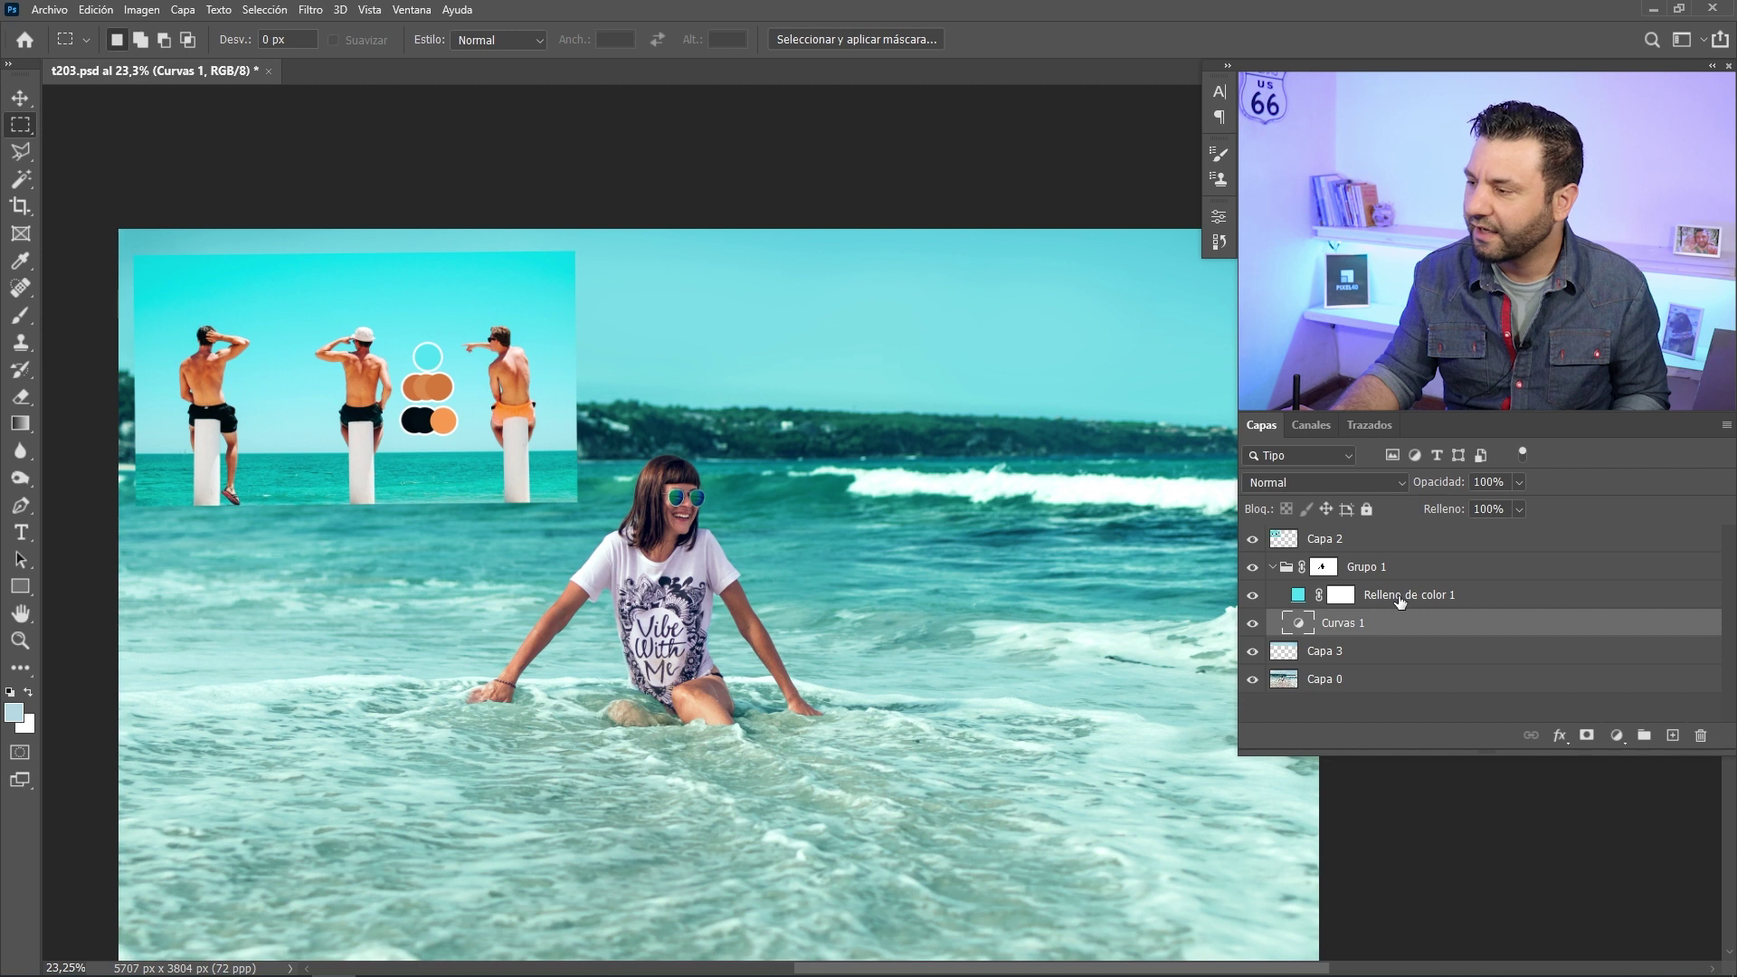
# - Set Relleno de color 1 opacity to 15% and save the document
pyautogui.click(1370, 604)
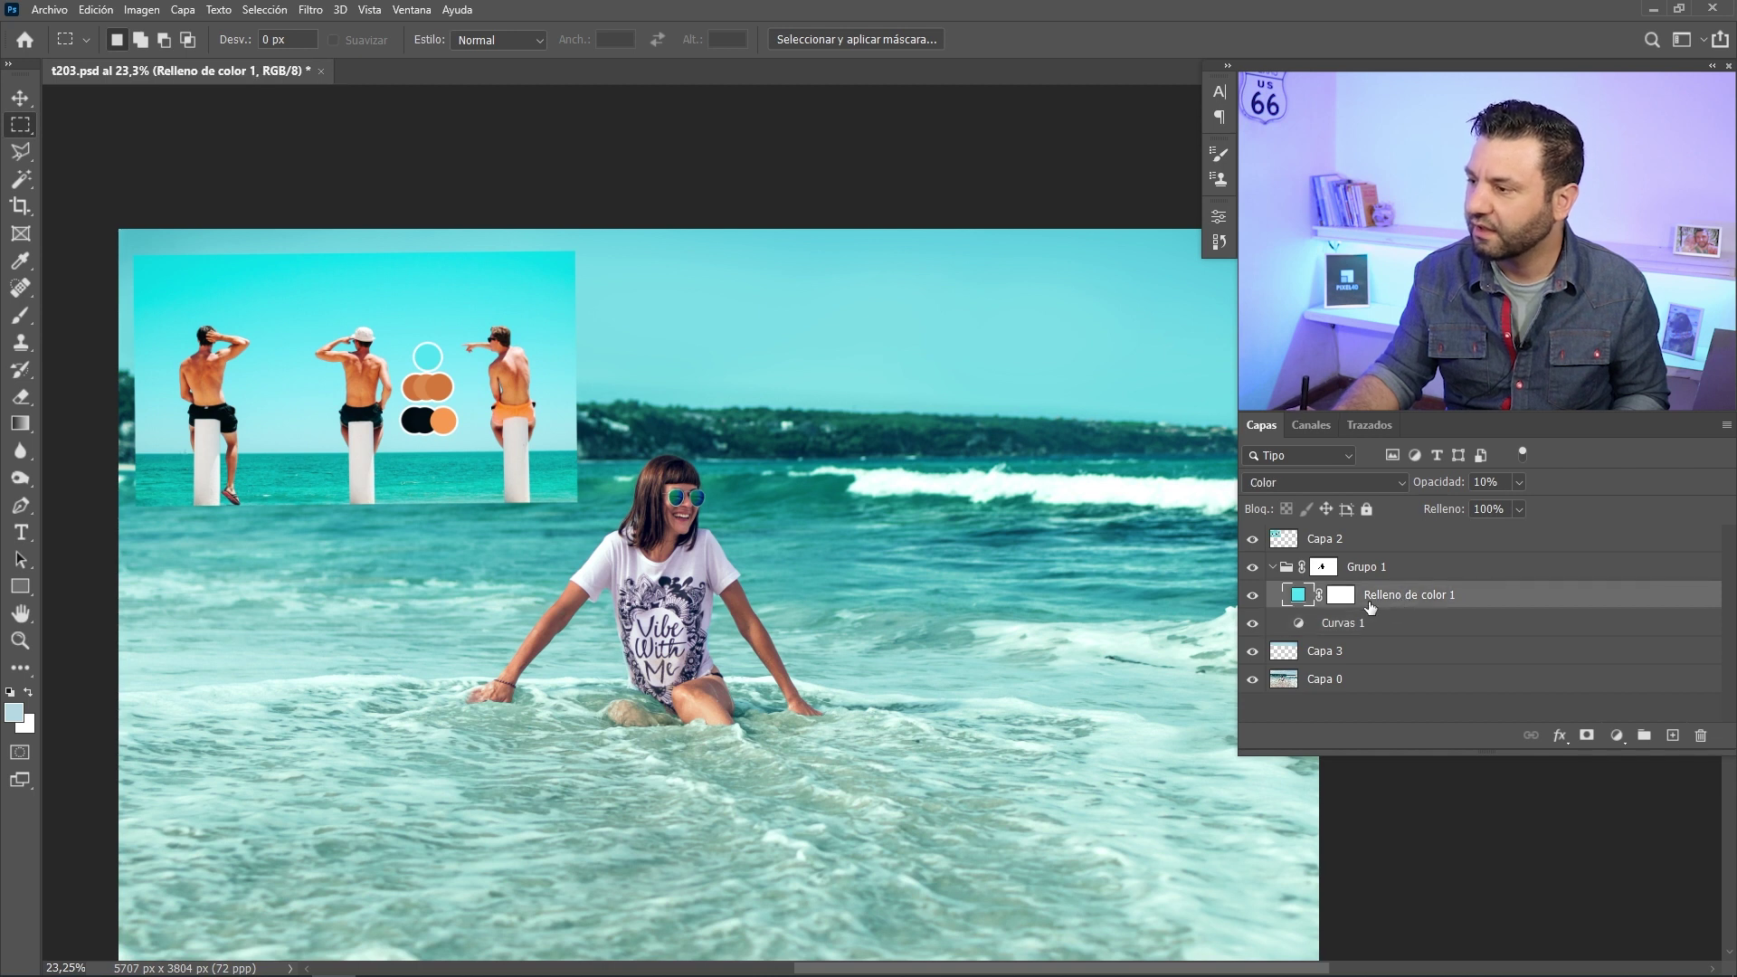
pyautogui.click(1252, 599)
pyautogui.click(1253, 597)
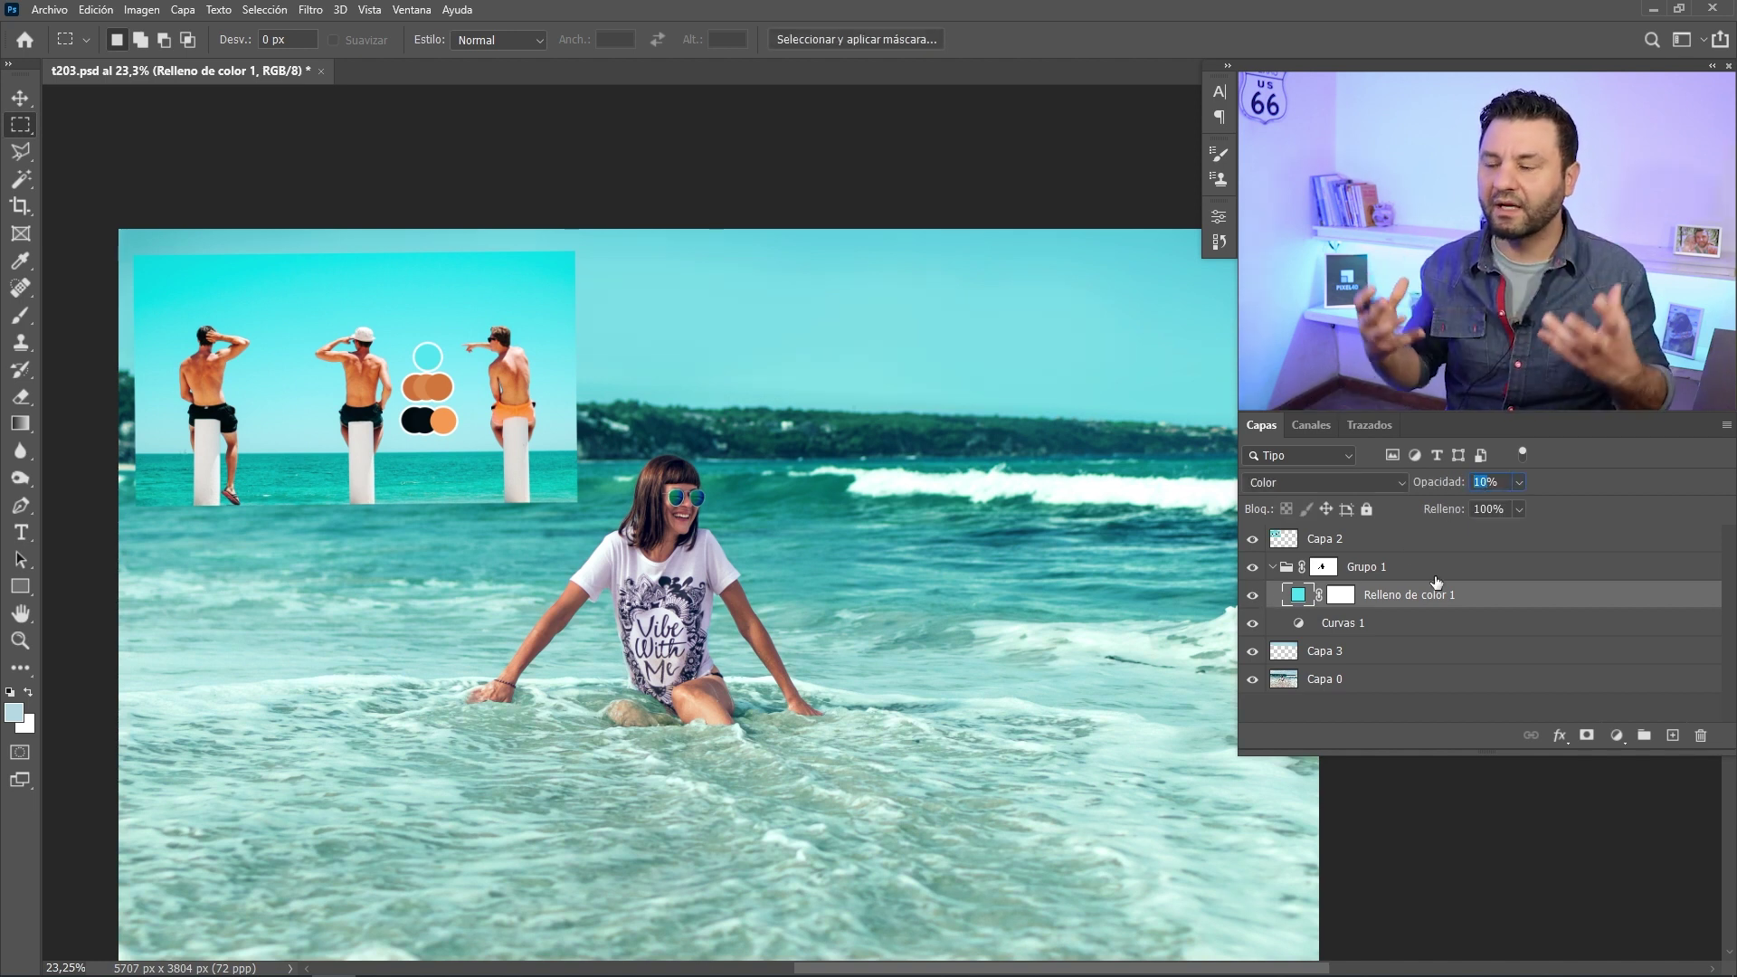
pyautogui.write('15')
pyautogui.moveTo(905, 722); pyautogui.dragTo(875, 609)
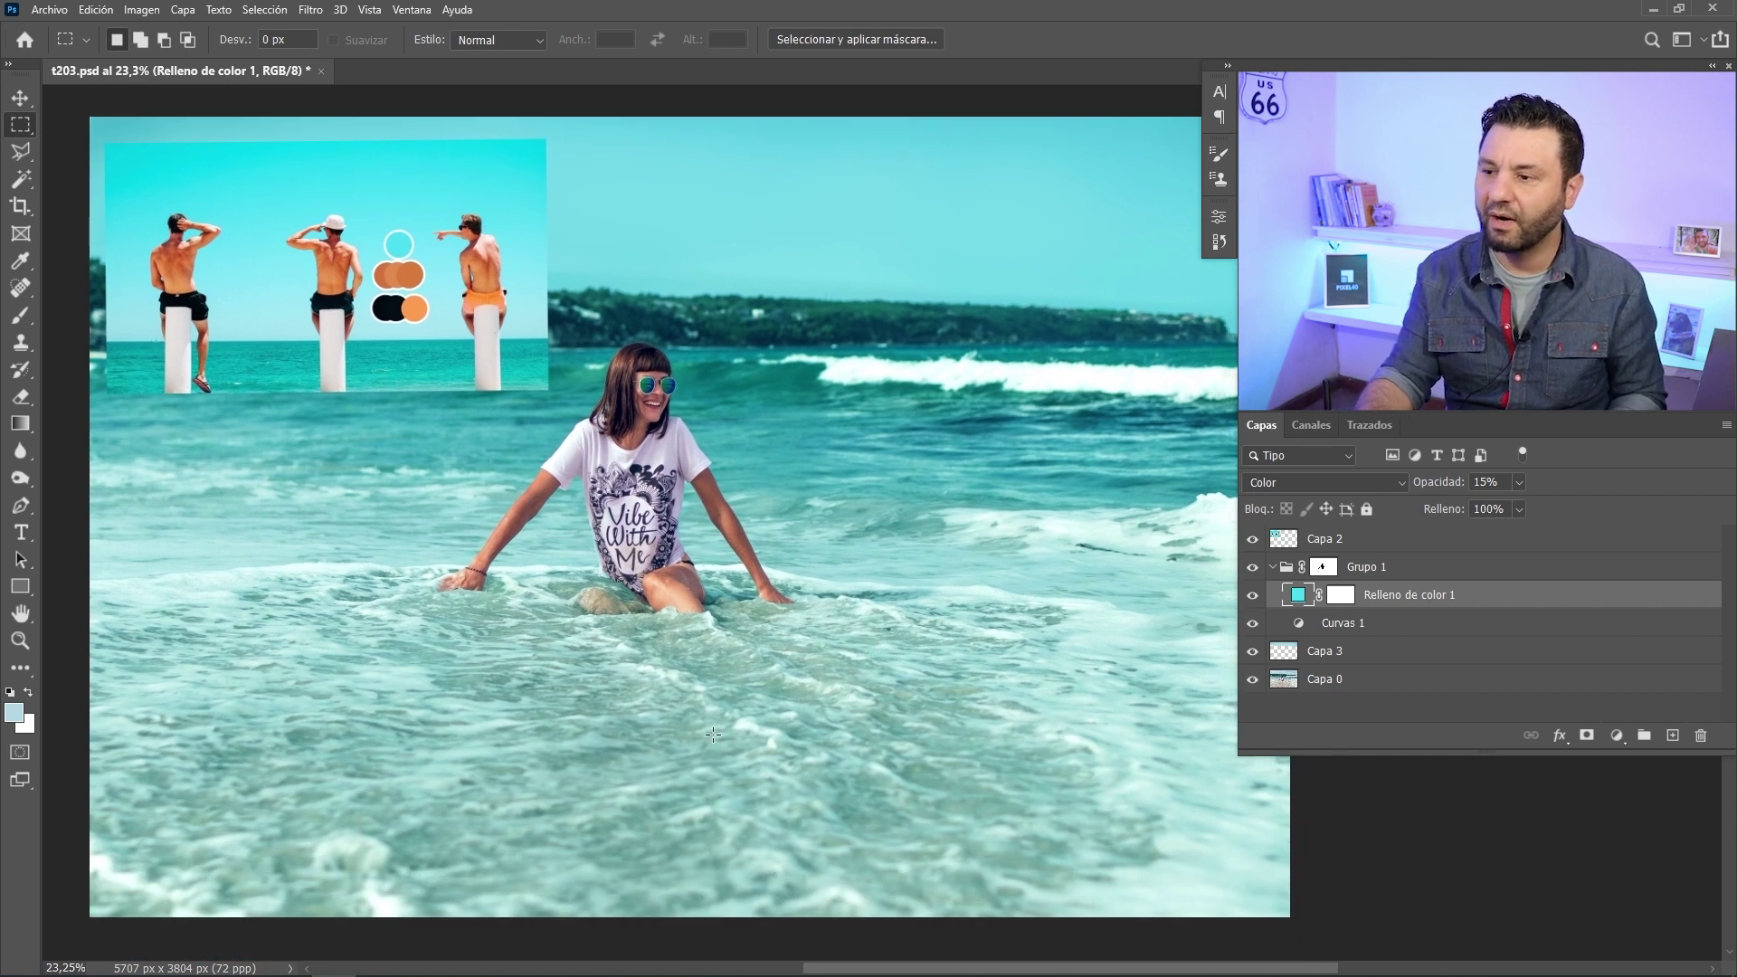
pyautogui.hotkey('ctrl', 's')
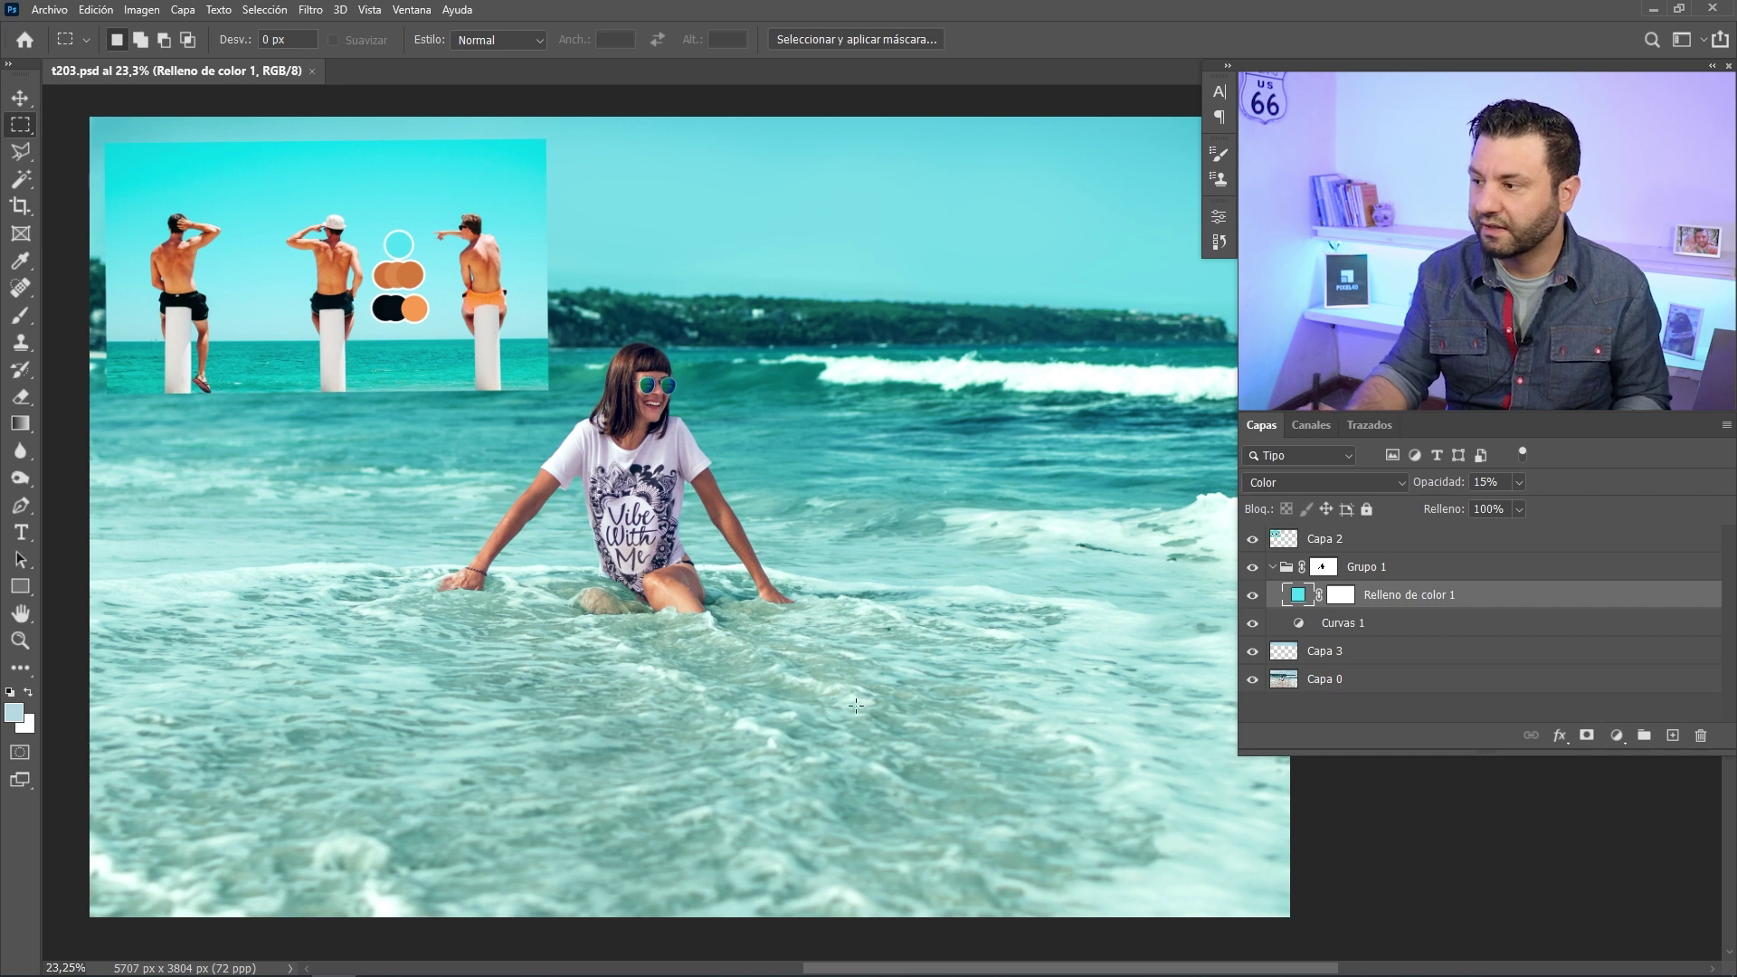
# - Toggle Grupo 1 off and on to compare the teal grade with the original
pyautogui.click(1252, 567)
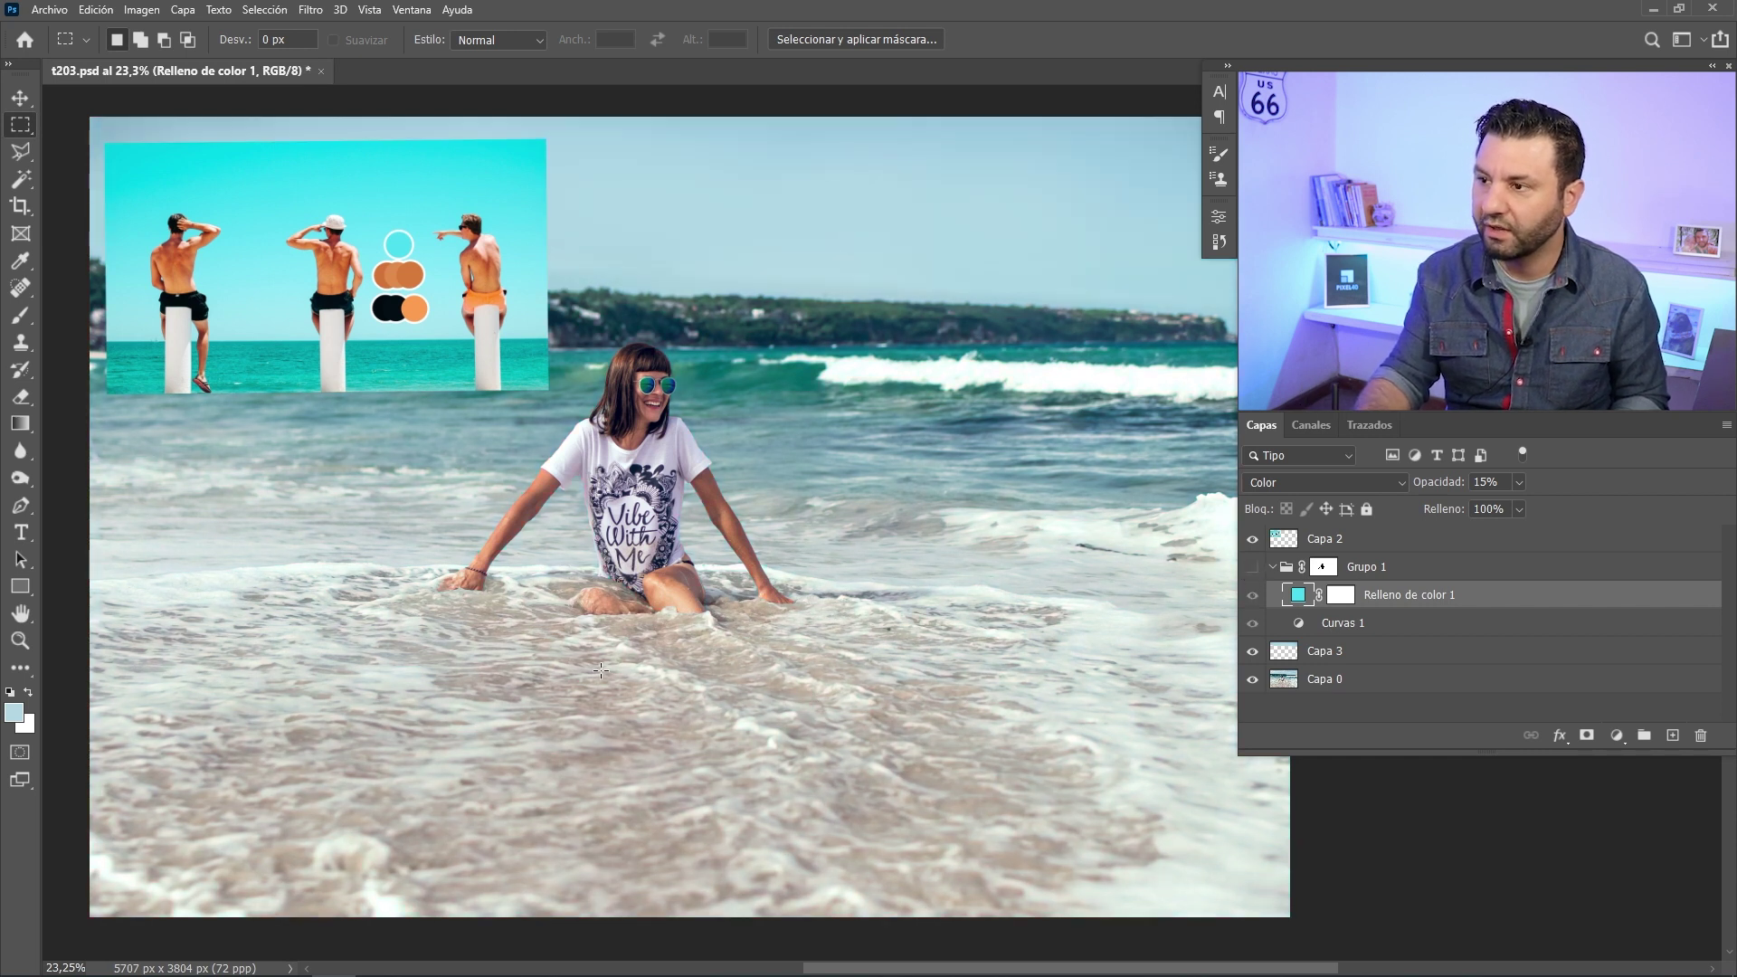
pyautogui.click(1244, 651)
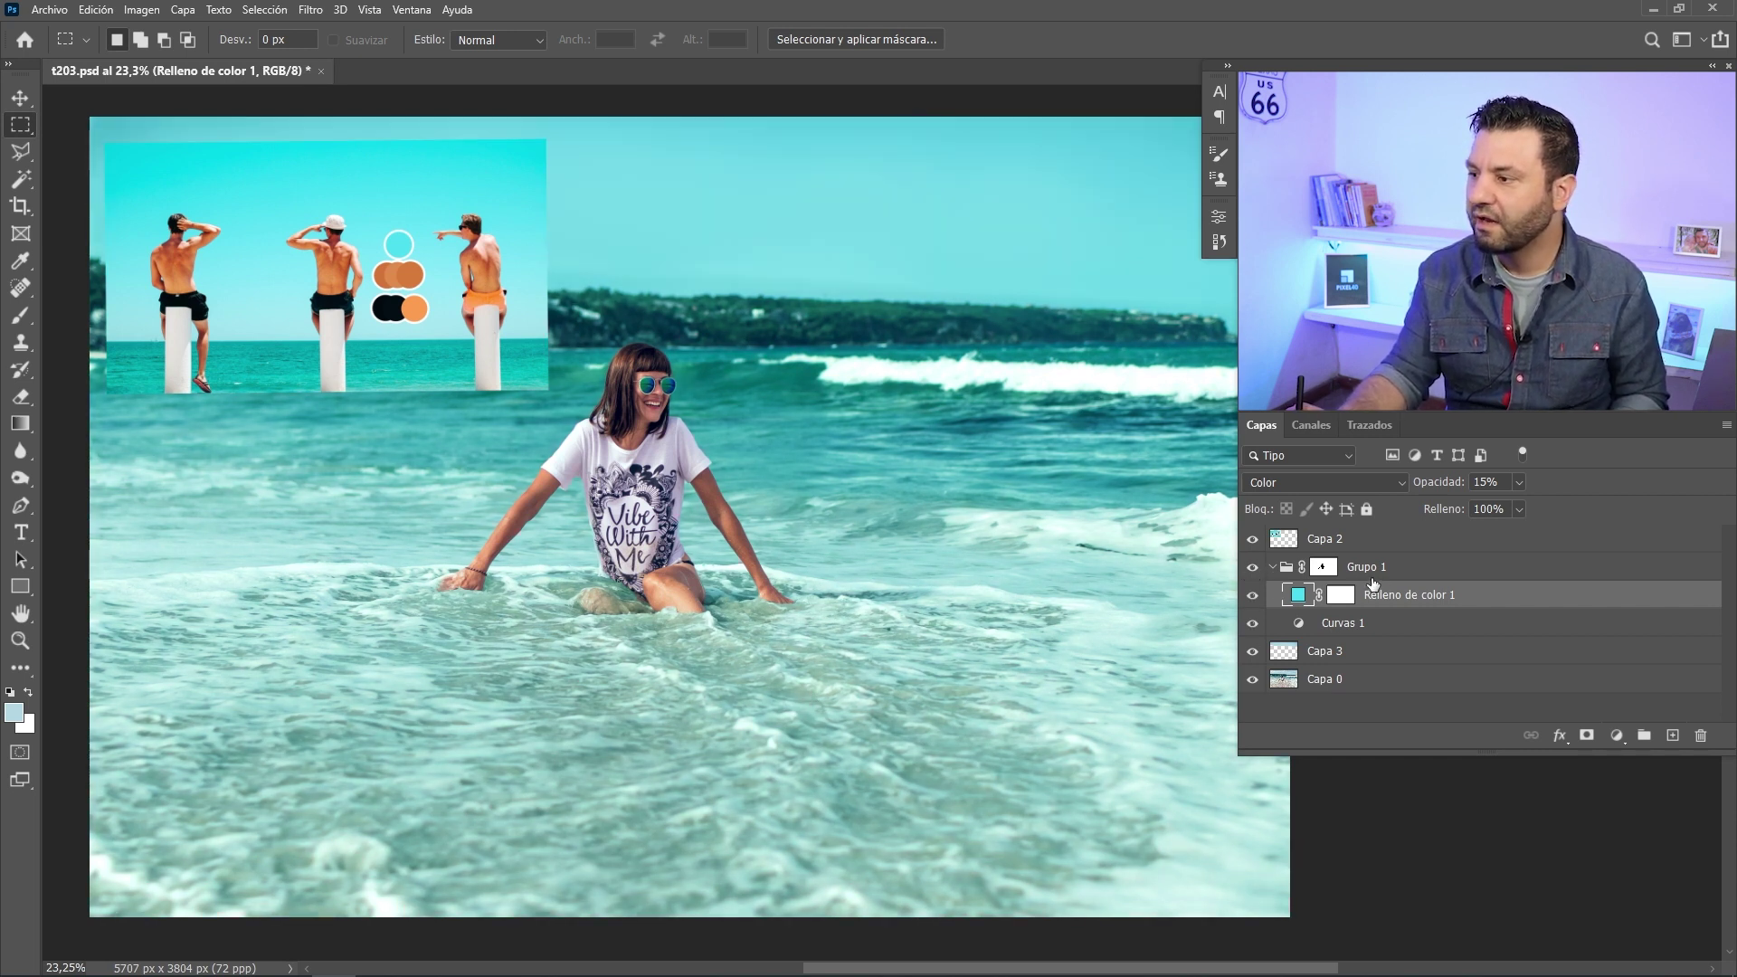
pyautogui.click(1322, 568)
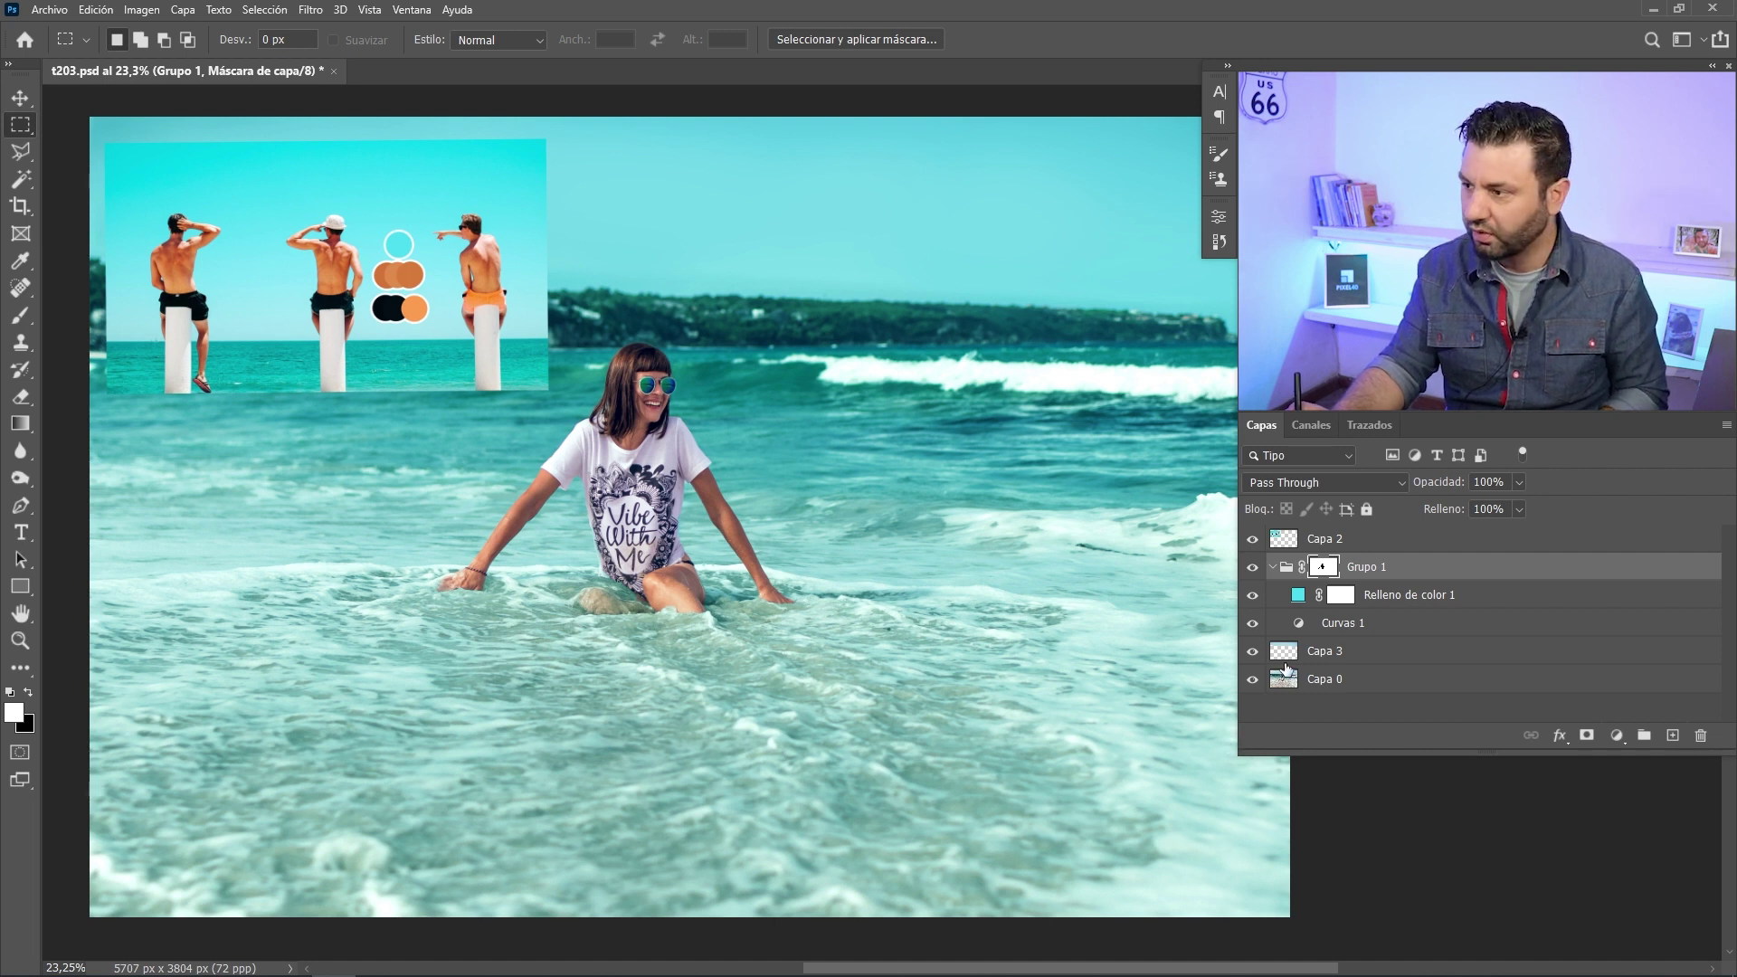
# - Rename the adjustment group Grupo 1 to 'grupo ajustes'
pyautogui.click(1272, 567)
pyautogui.doubleClick(1367, 570)
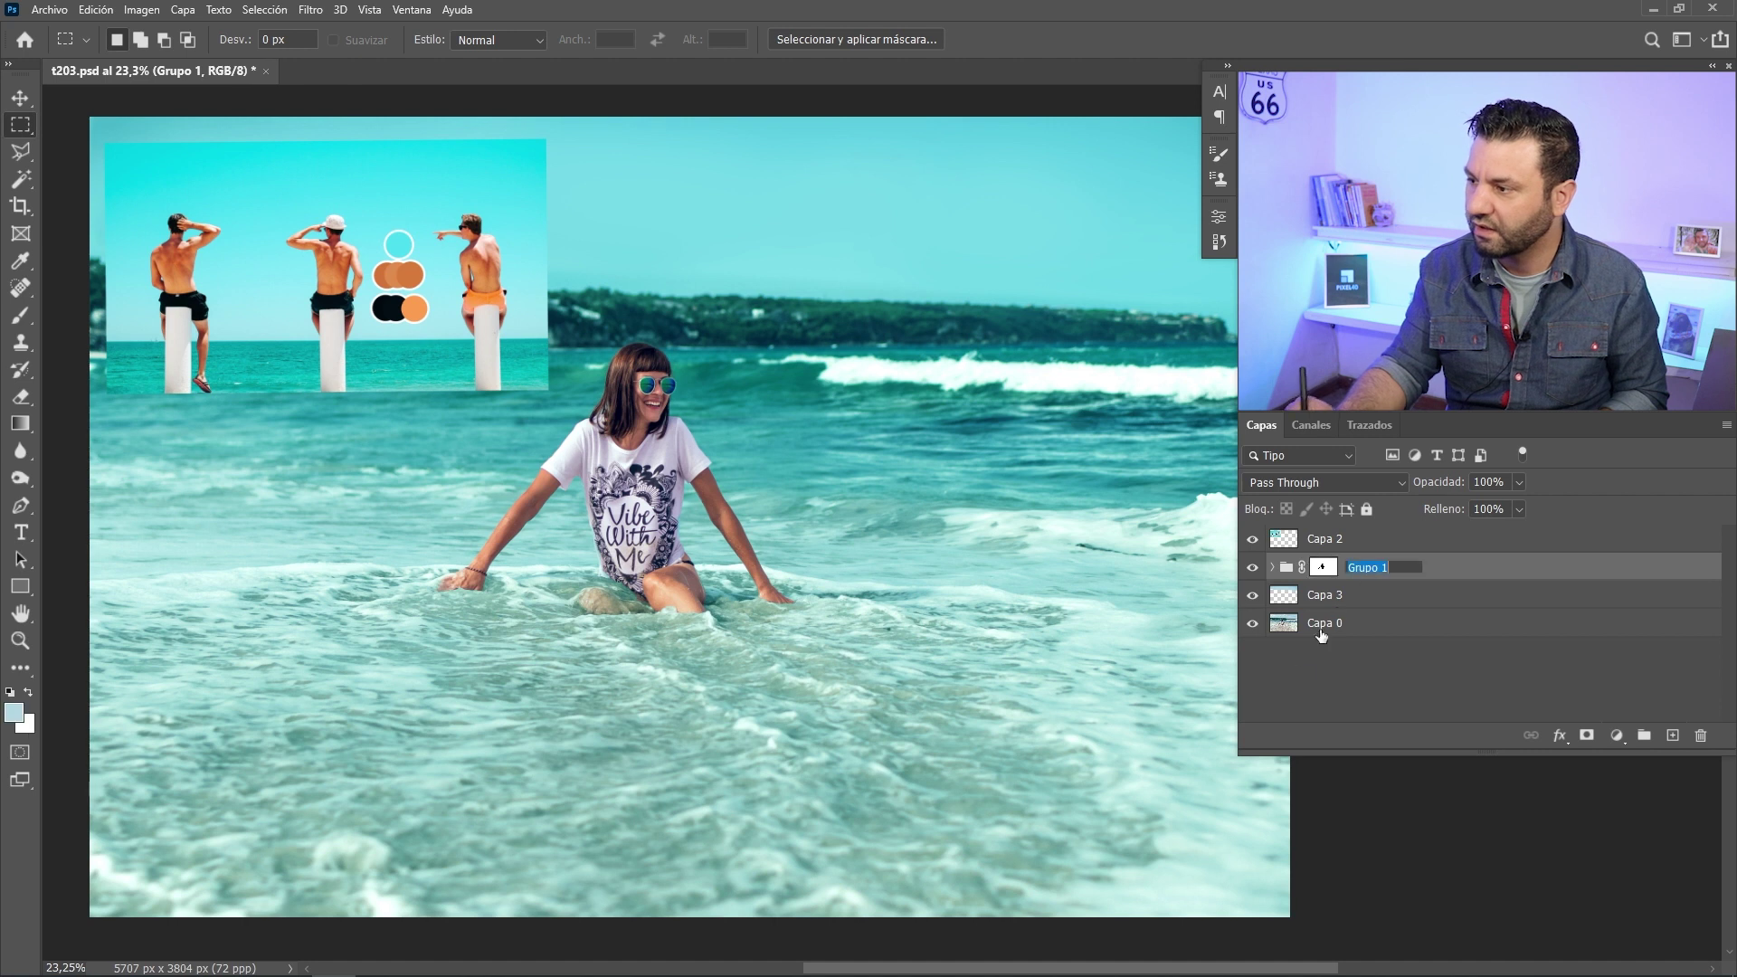
pyautogui.write('gr')
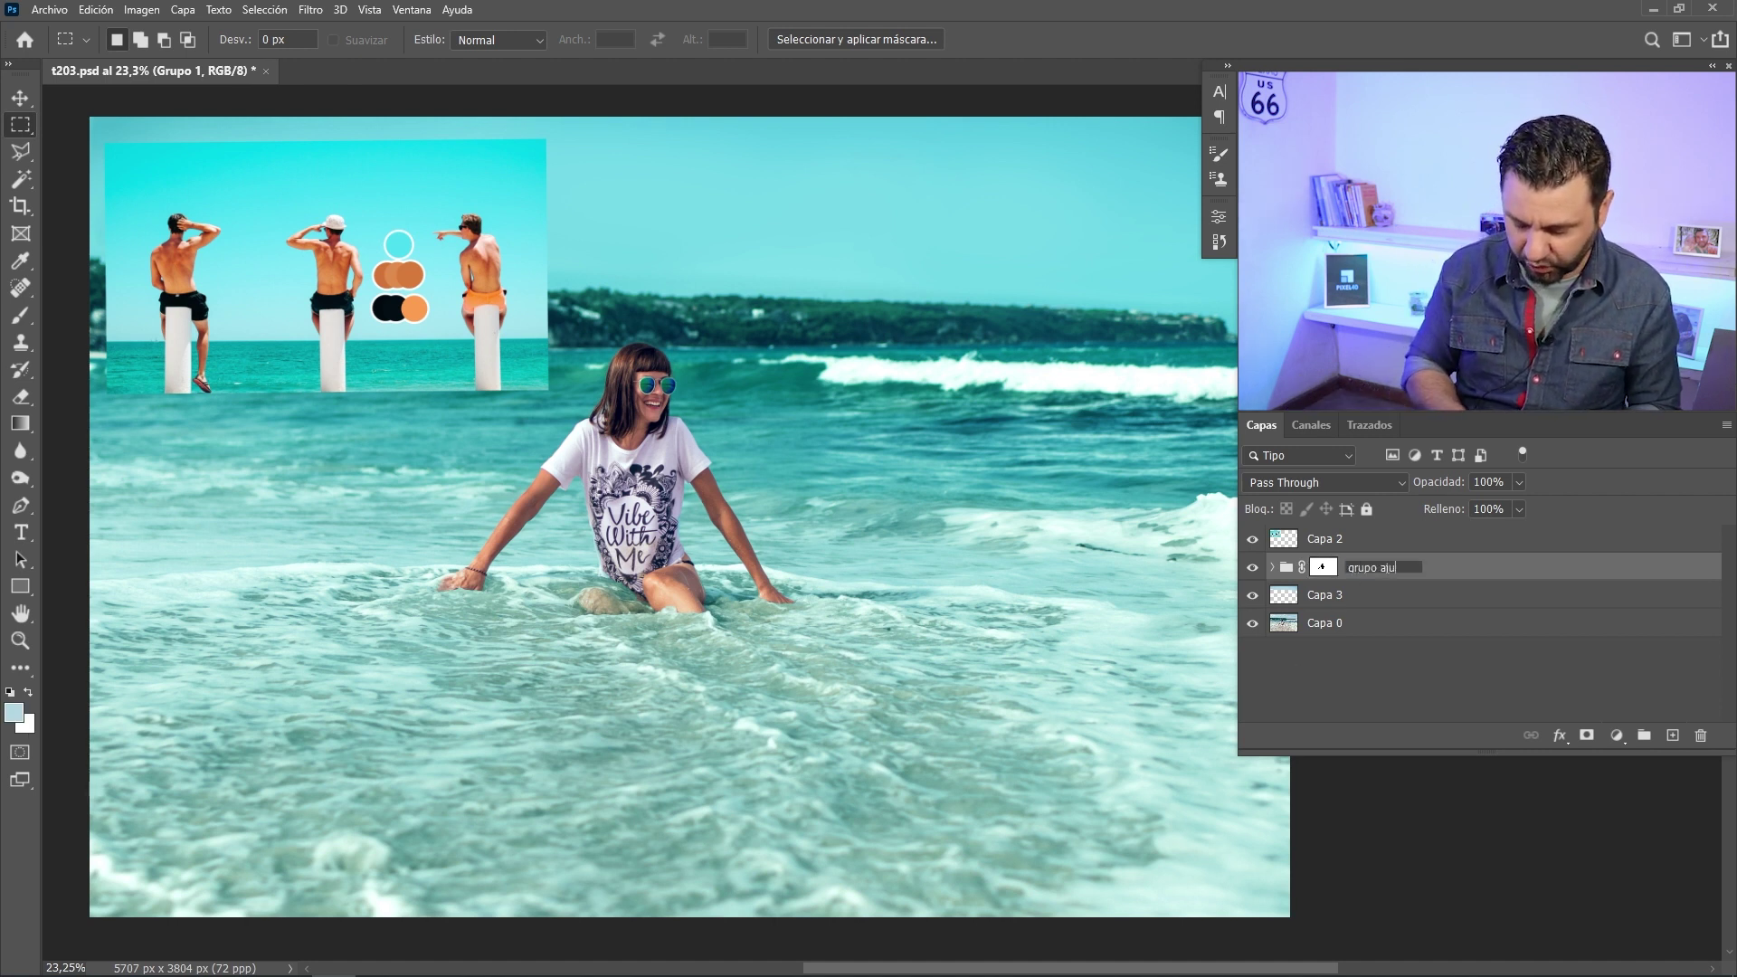
pyautogui.write('upo ajustes')
pyautogui.press('Return')
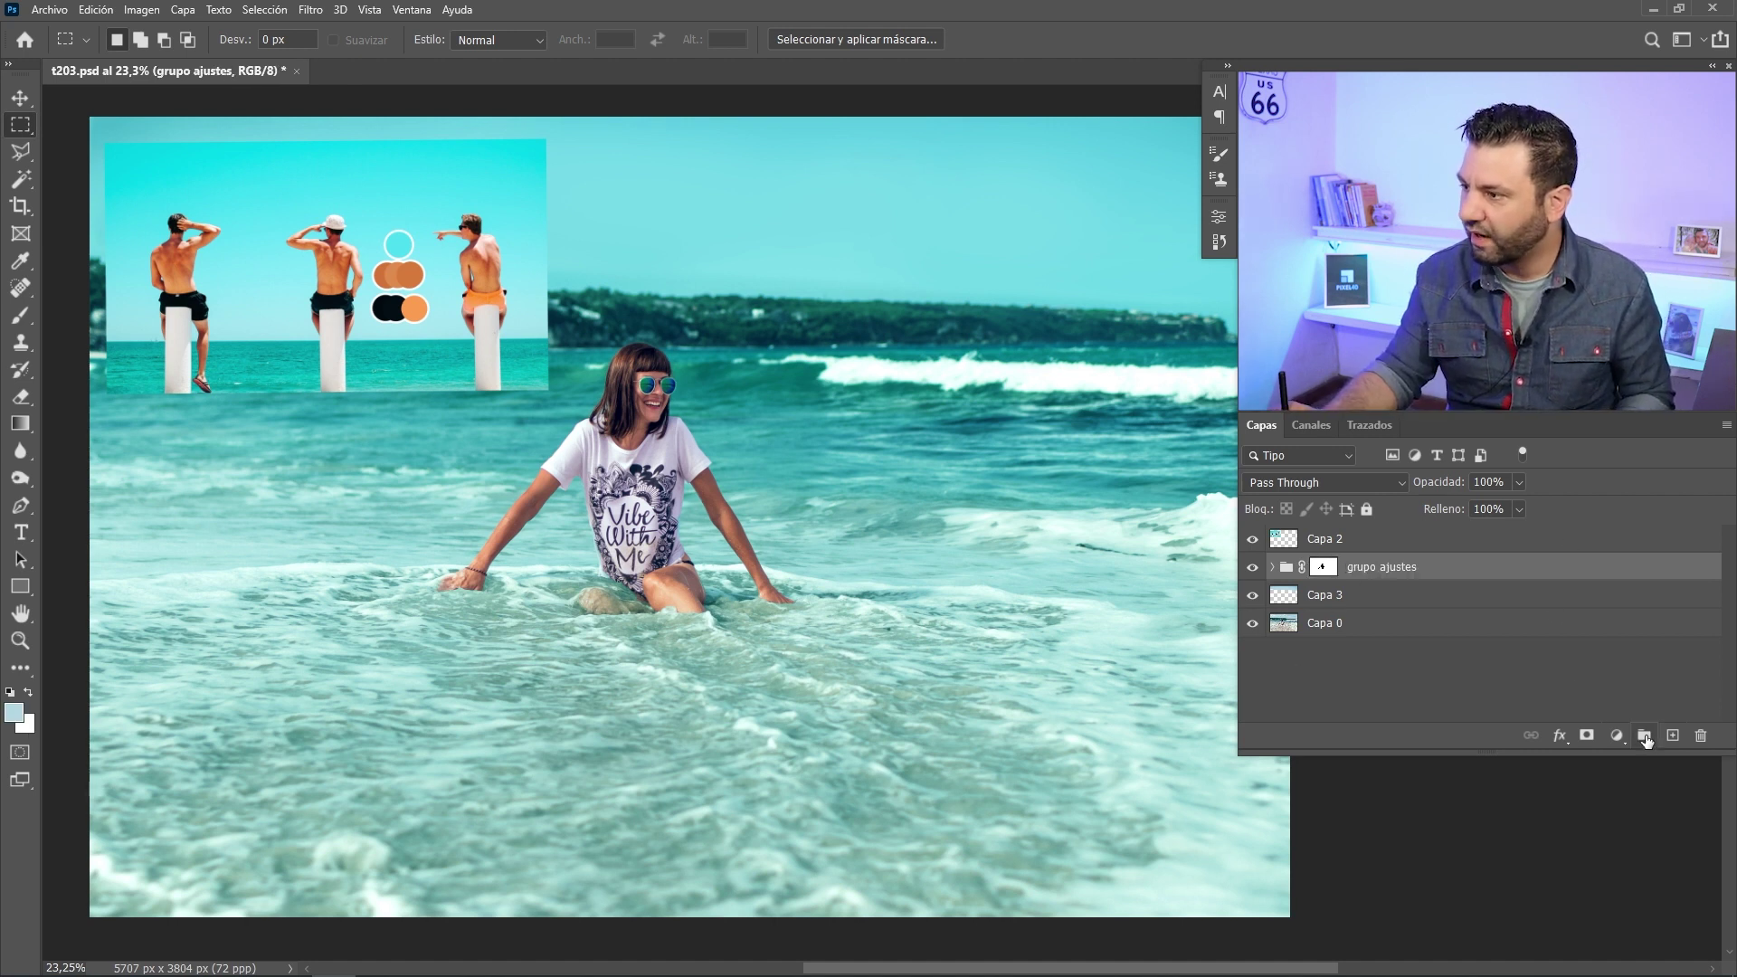
# - Nest grupo ajustes inside a new Grupo 1 and give that group a white mask
pyautogui.click(1645, 736)
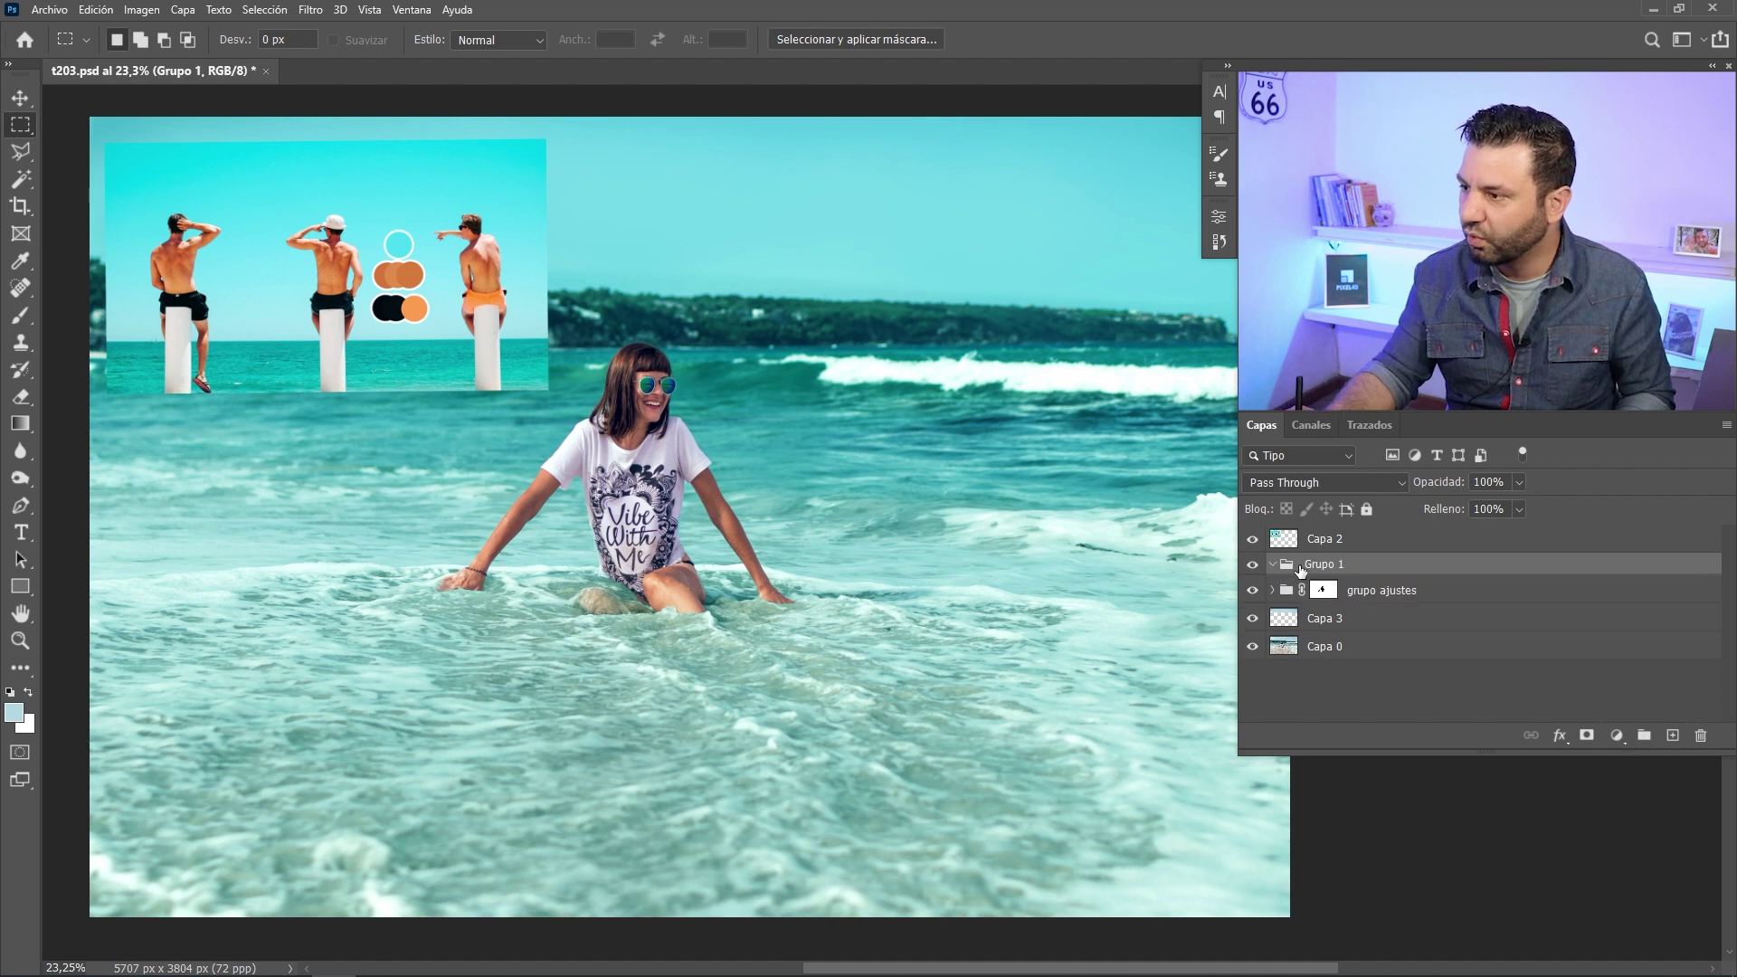
pyautogui.moveTo(1289, 599); pyautogui.dragTo(1294, 568)
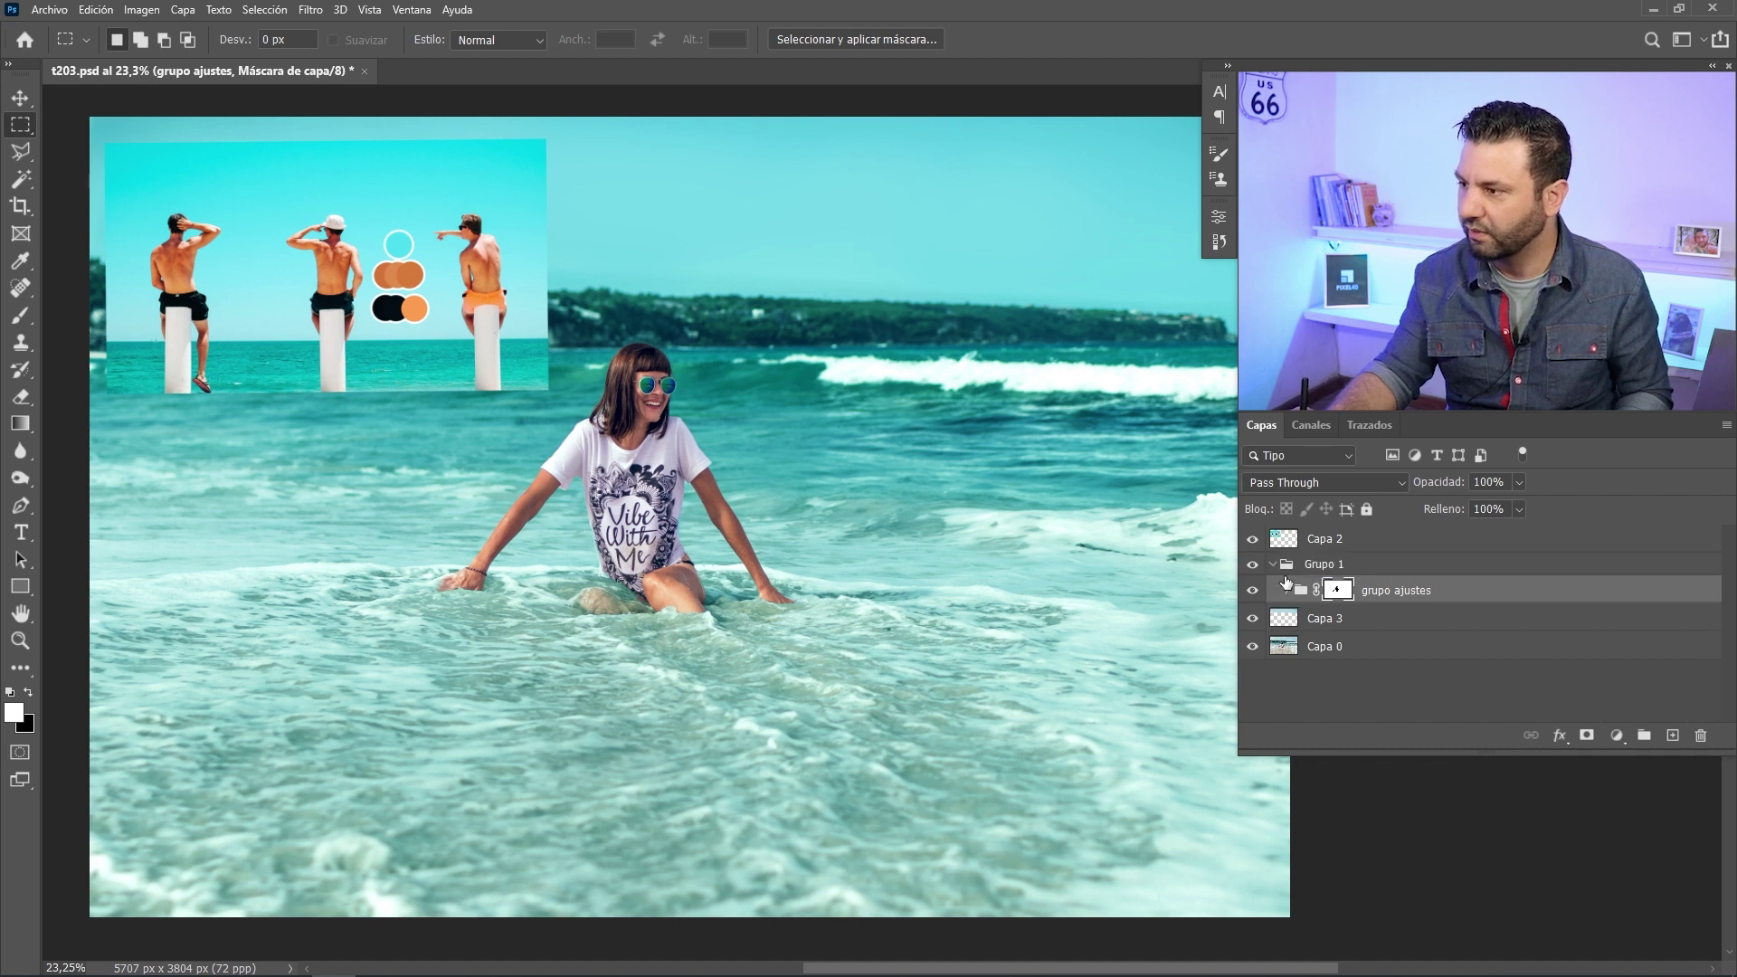
pyautogui.click(1252, 564)
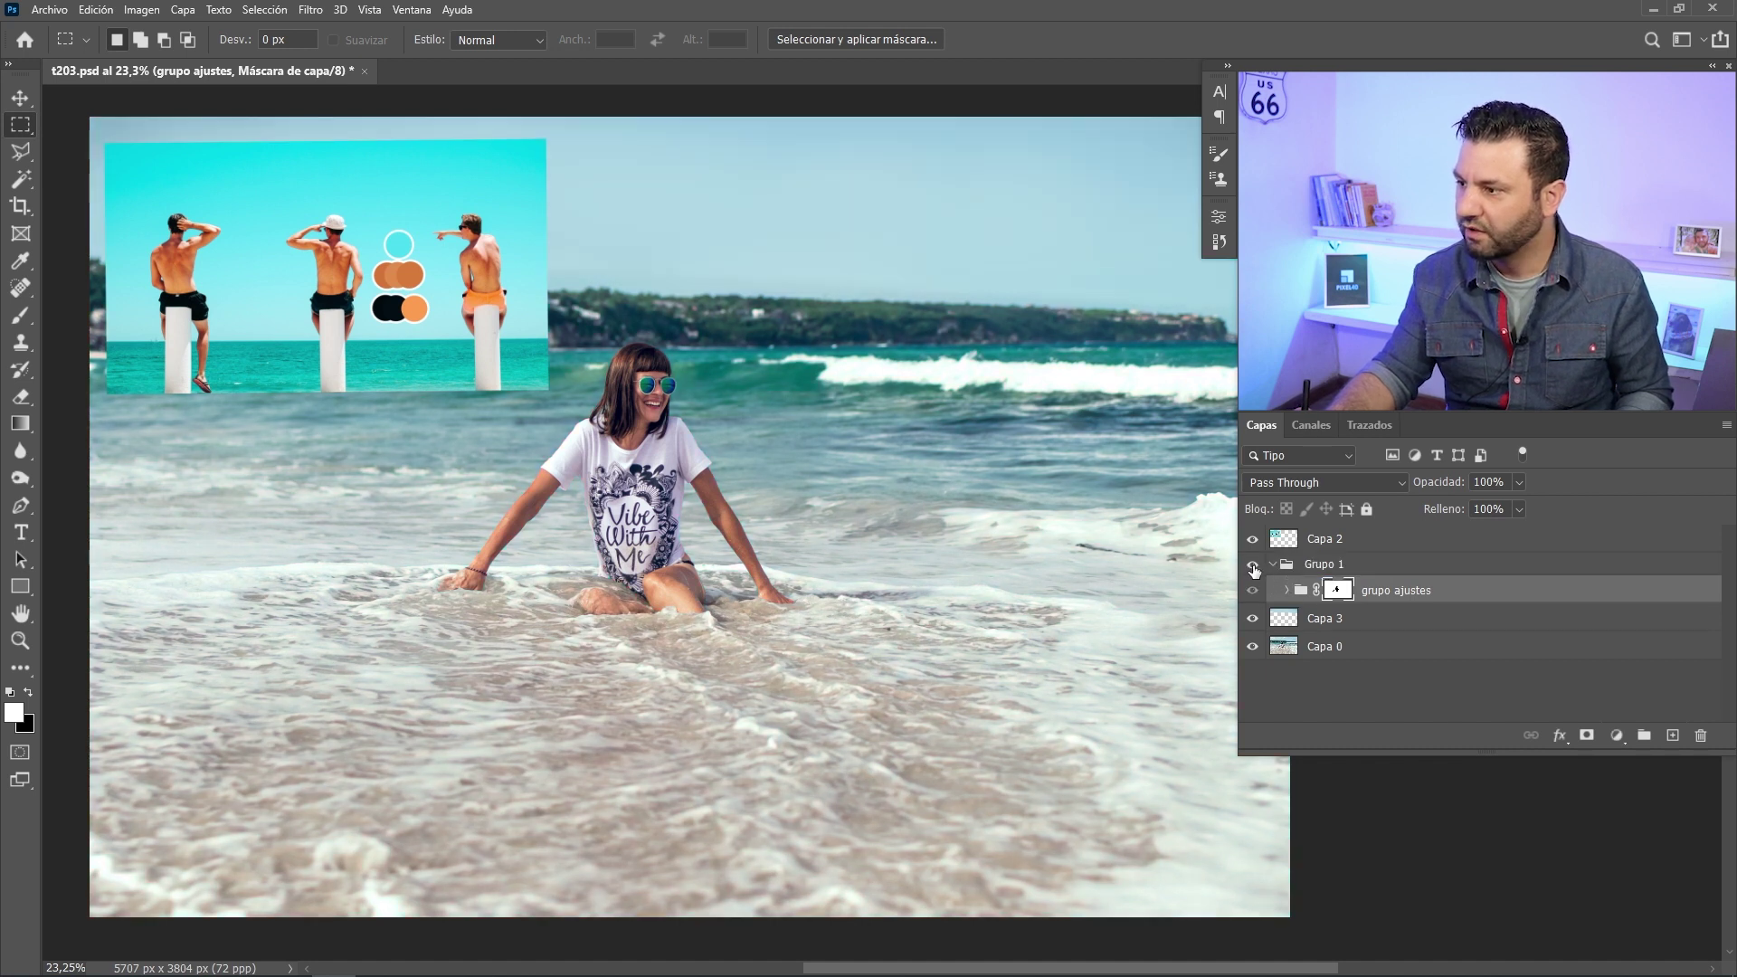
pyautogui.click(1252, 589)
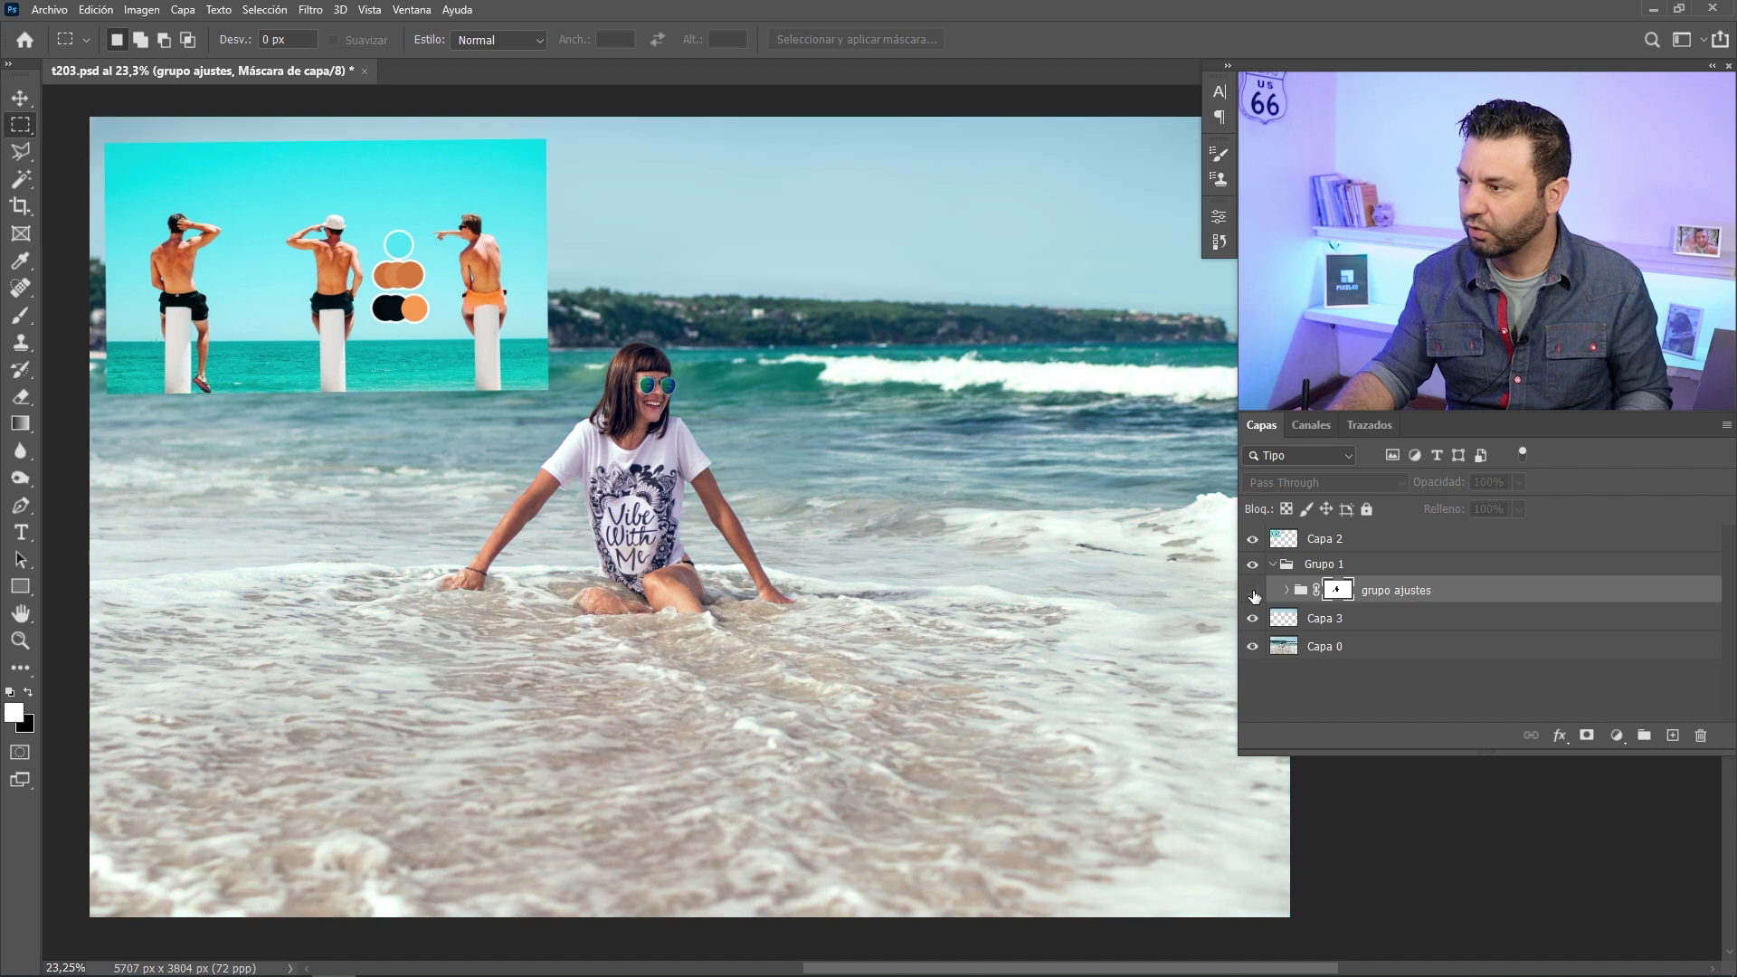
pyautogui.click(1252, 589)
pyautogui.click(1375, 564)
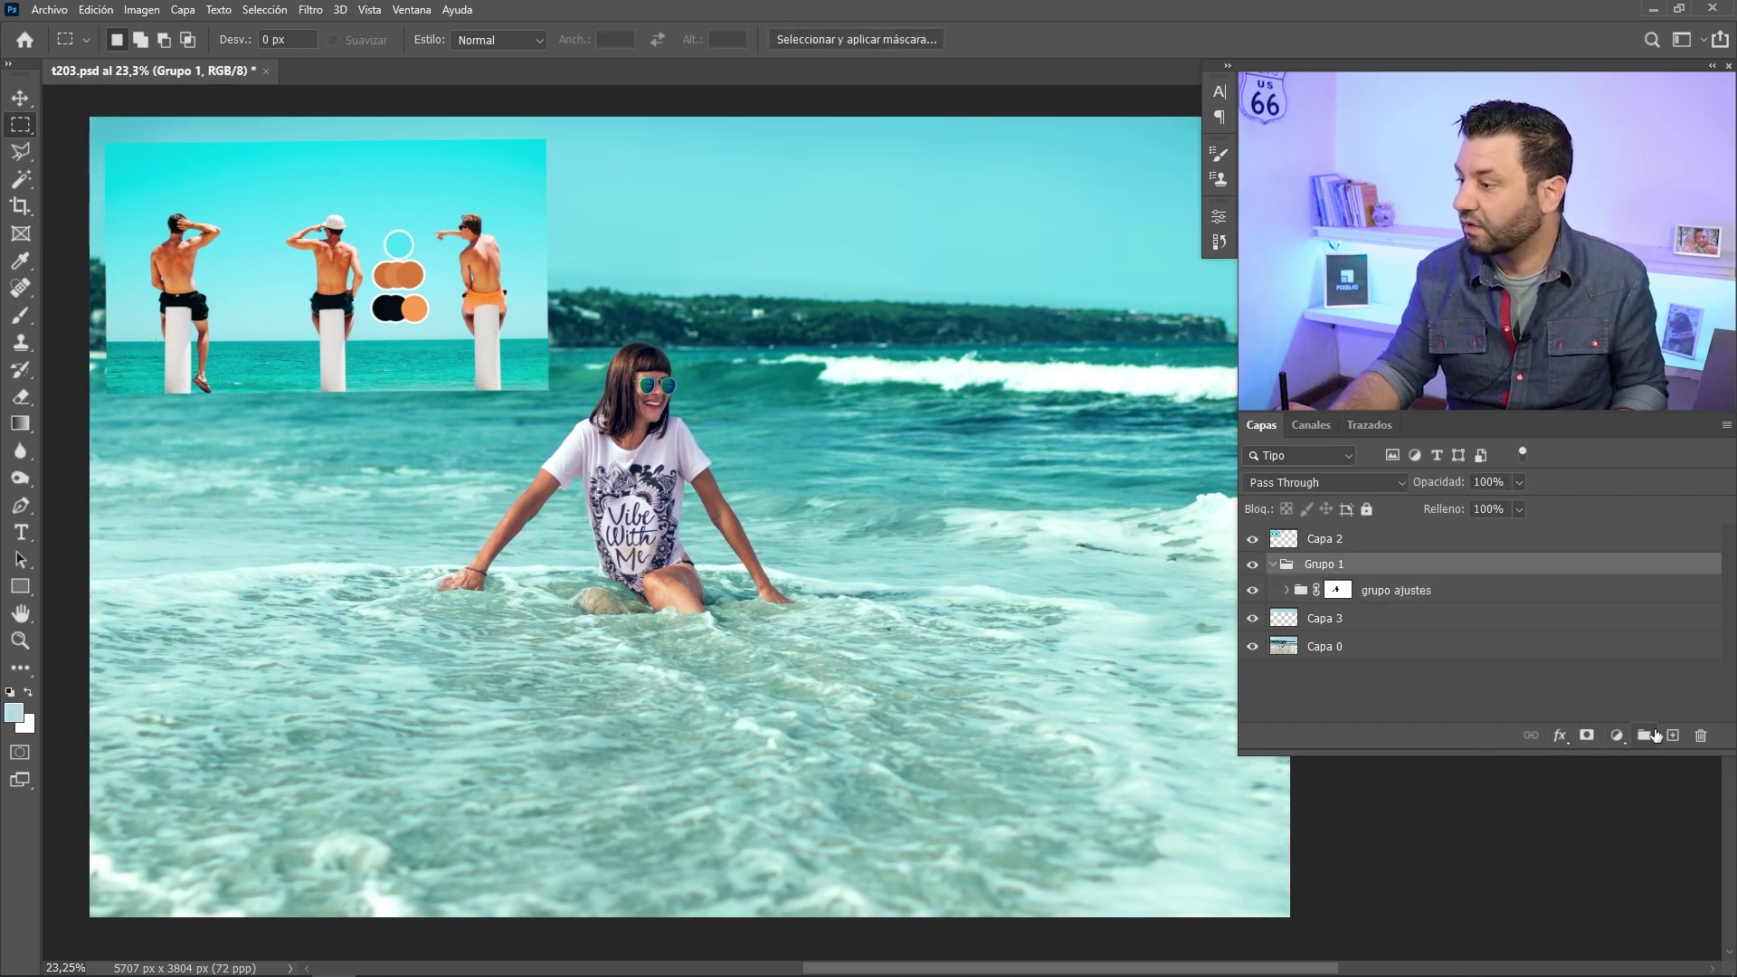
pyautogui.click(1587, 735)
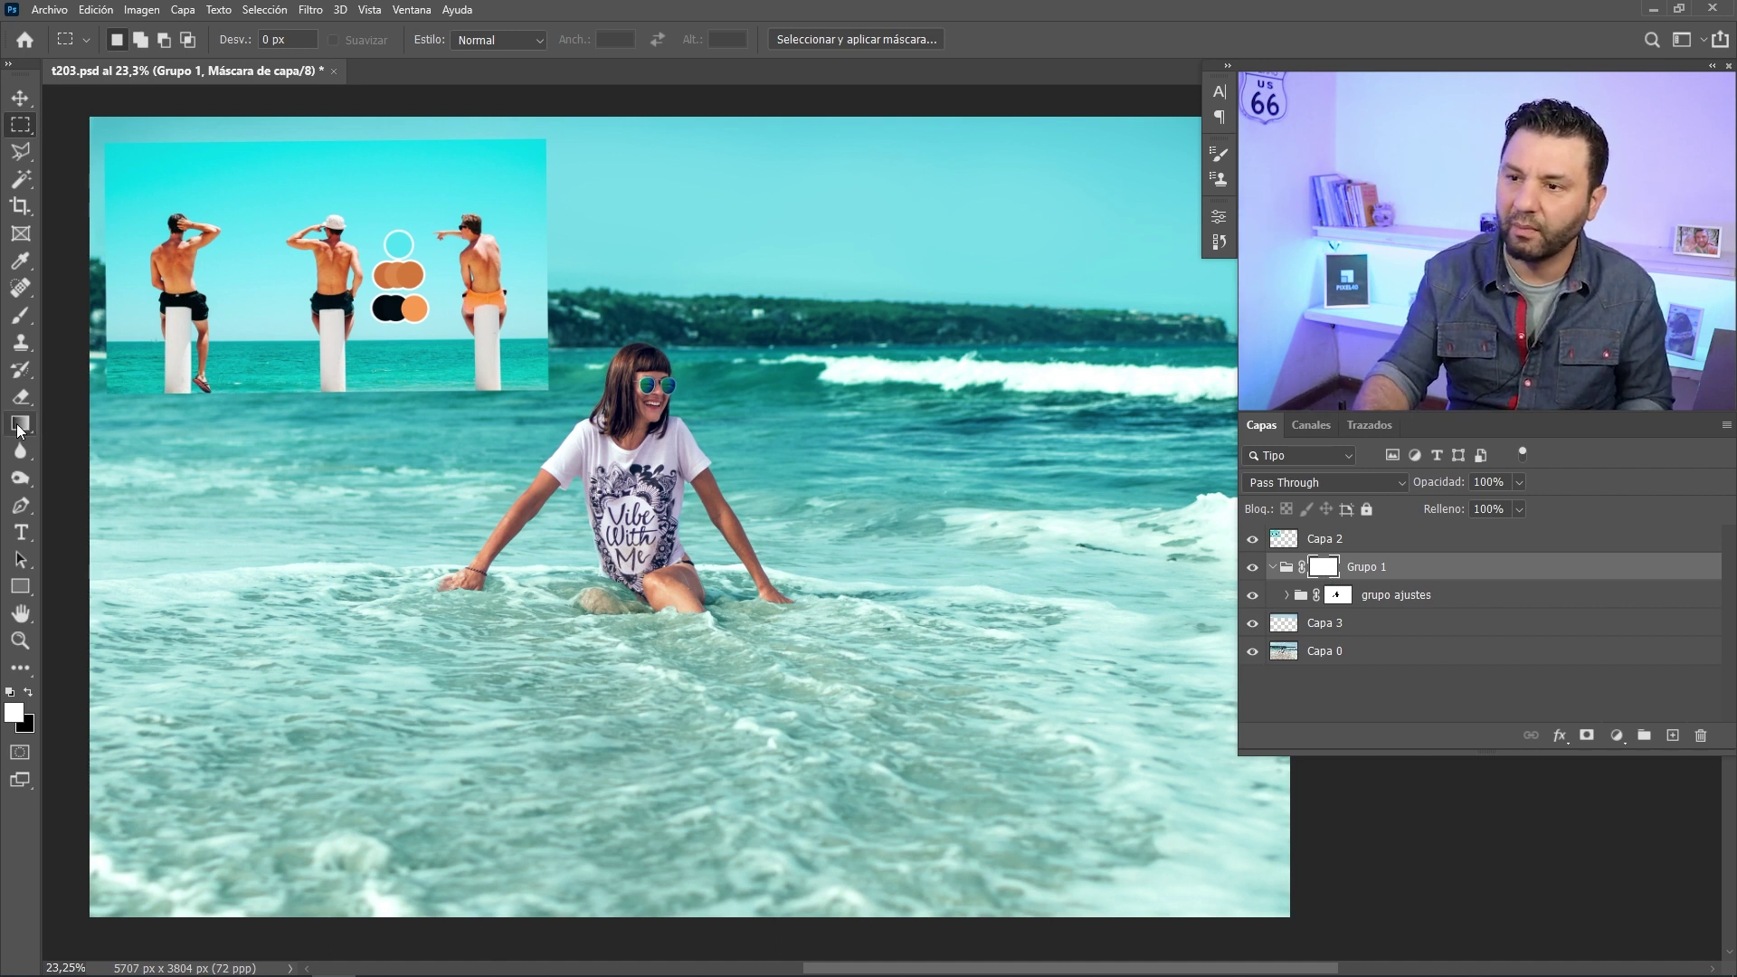
# - Draw a white-to-black gradient on Grupo 1's mask, fading the grade toward the bottom
pyautogui.click(18, 429)
pyautogui.click(76, 421)
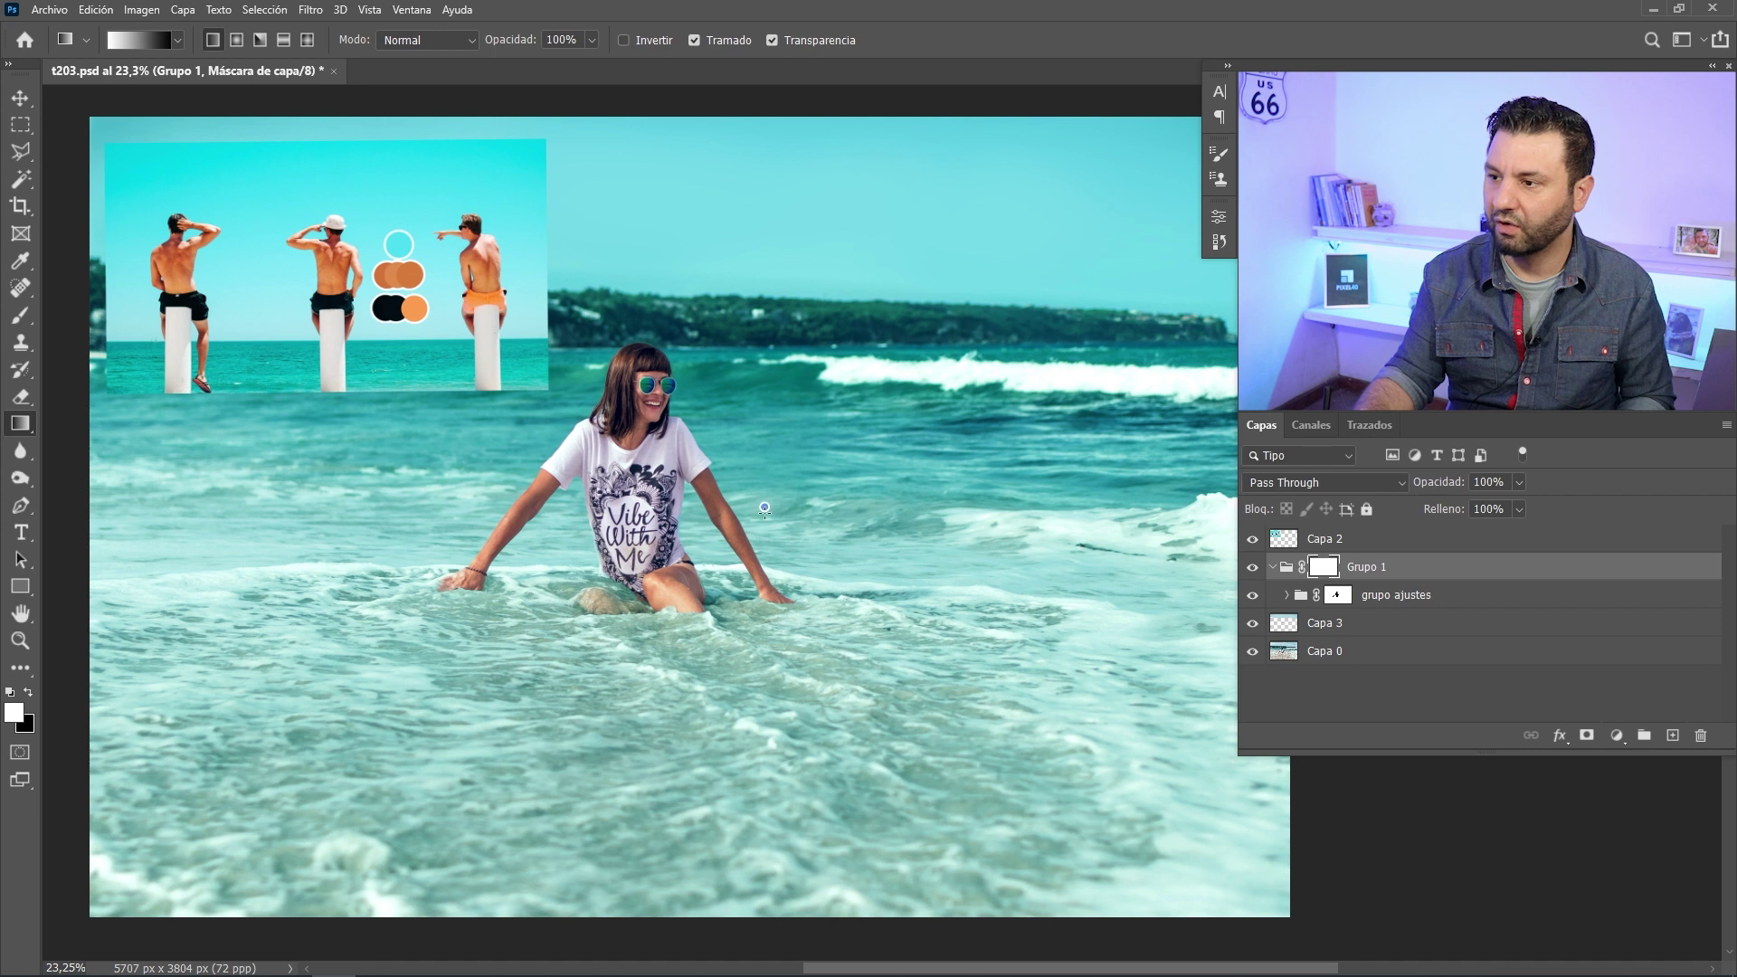
pyautogui.moveTo(773, 857)
pyautogui.mouseDown()
pyautogui.moveTo(762, 909)
pyautogui.moveTo(745, 864)
pyautogui.mouseUp()
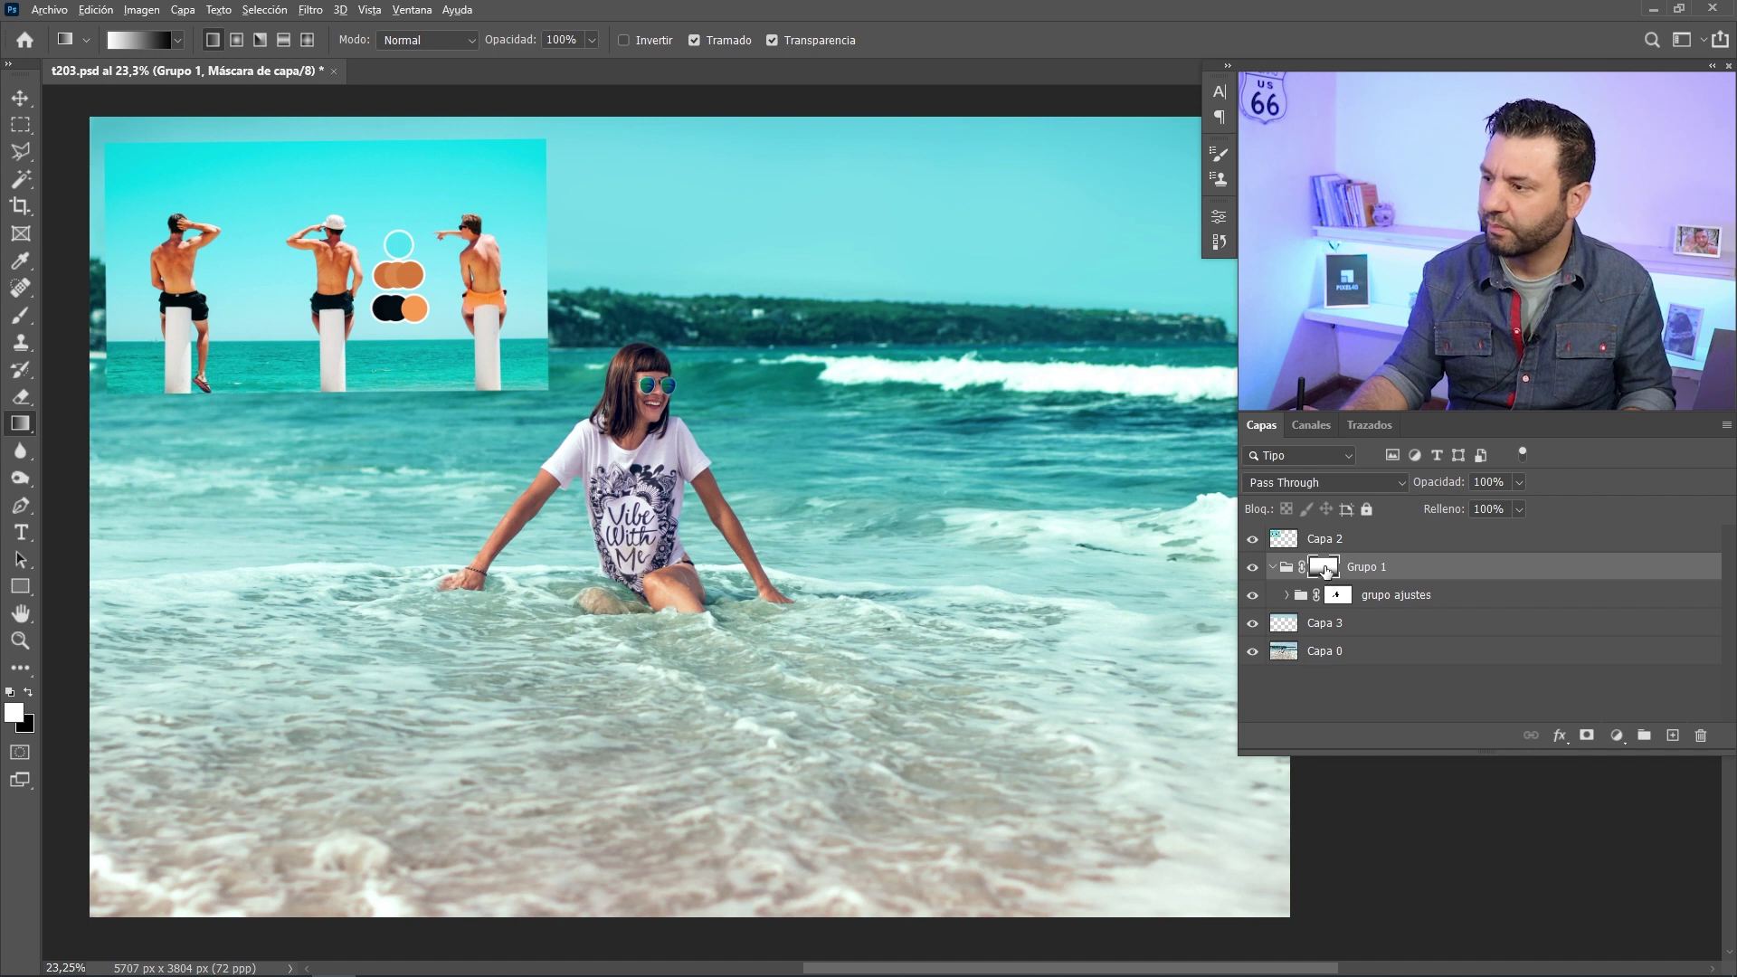
pyautogui.keyDown('alt'); pyautogui.click(1327, 570); pyautogui.keyUp('alt')
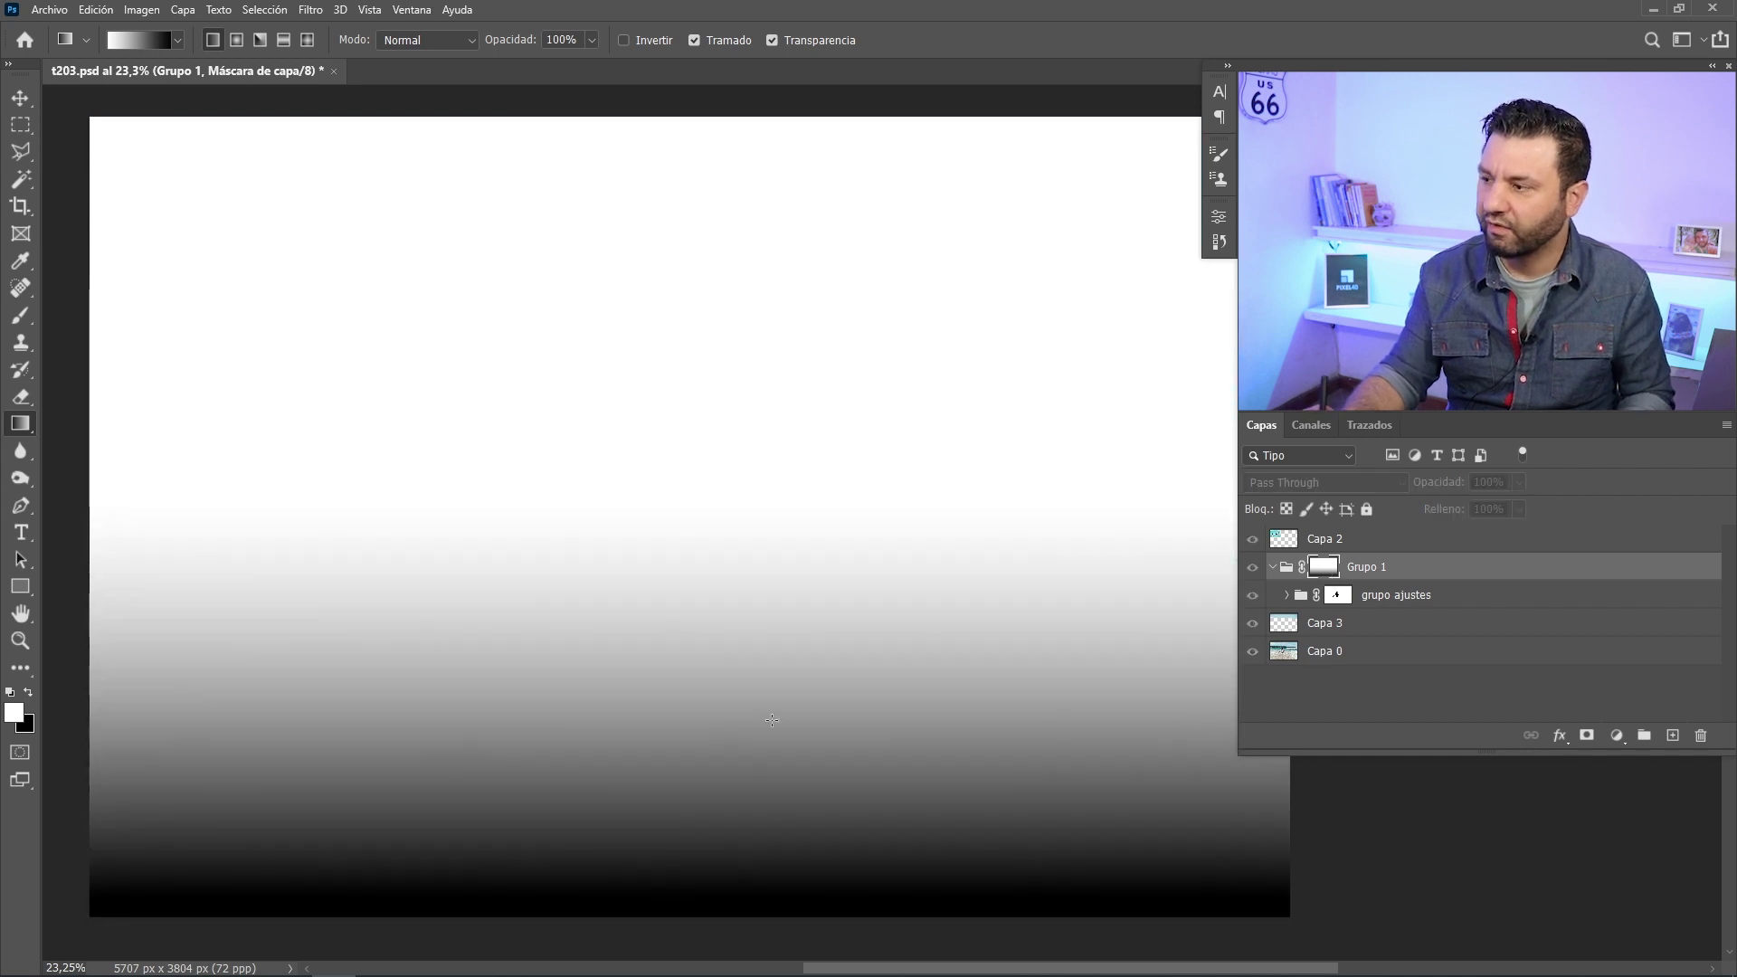
pyautogui.keyDown('alt'); pyautogui.click(1323, 570); pyautogui.keyUp('alt')
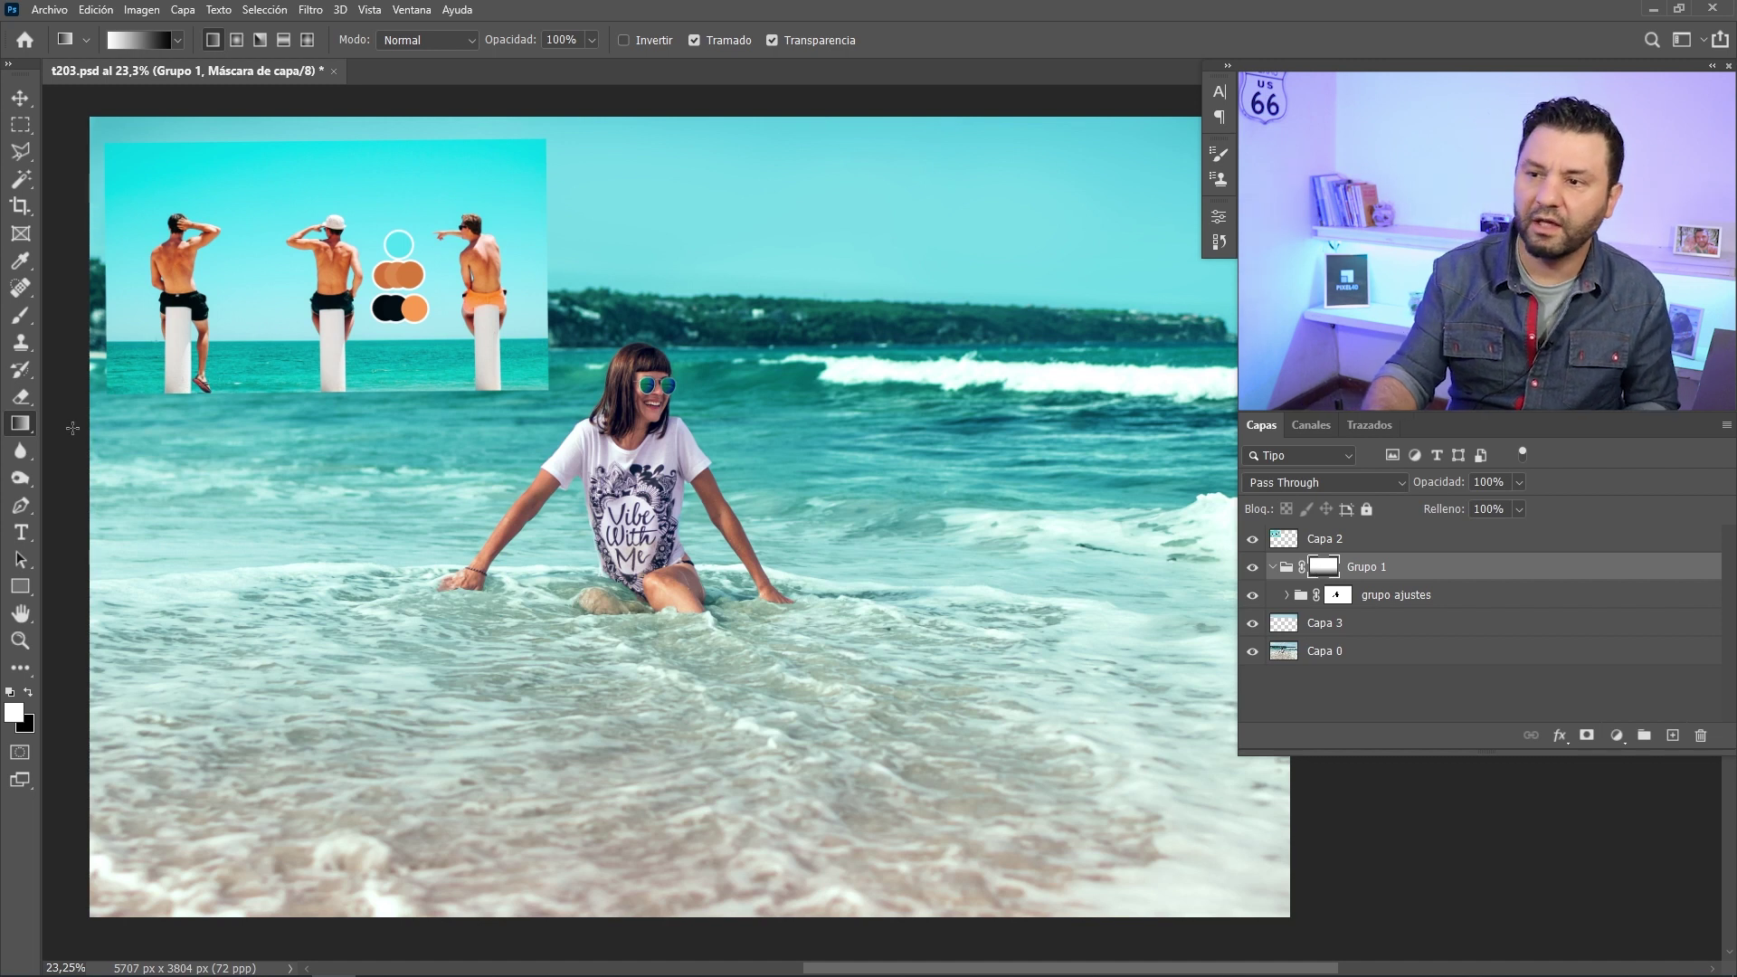
# - Set up a resized soft round brush at 0% hardness with black as the painting colour
pyautogui.press('b')
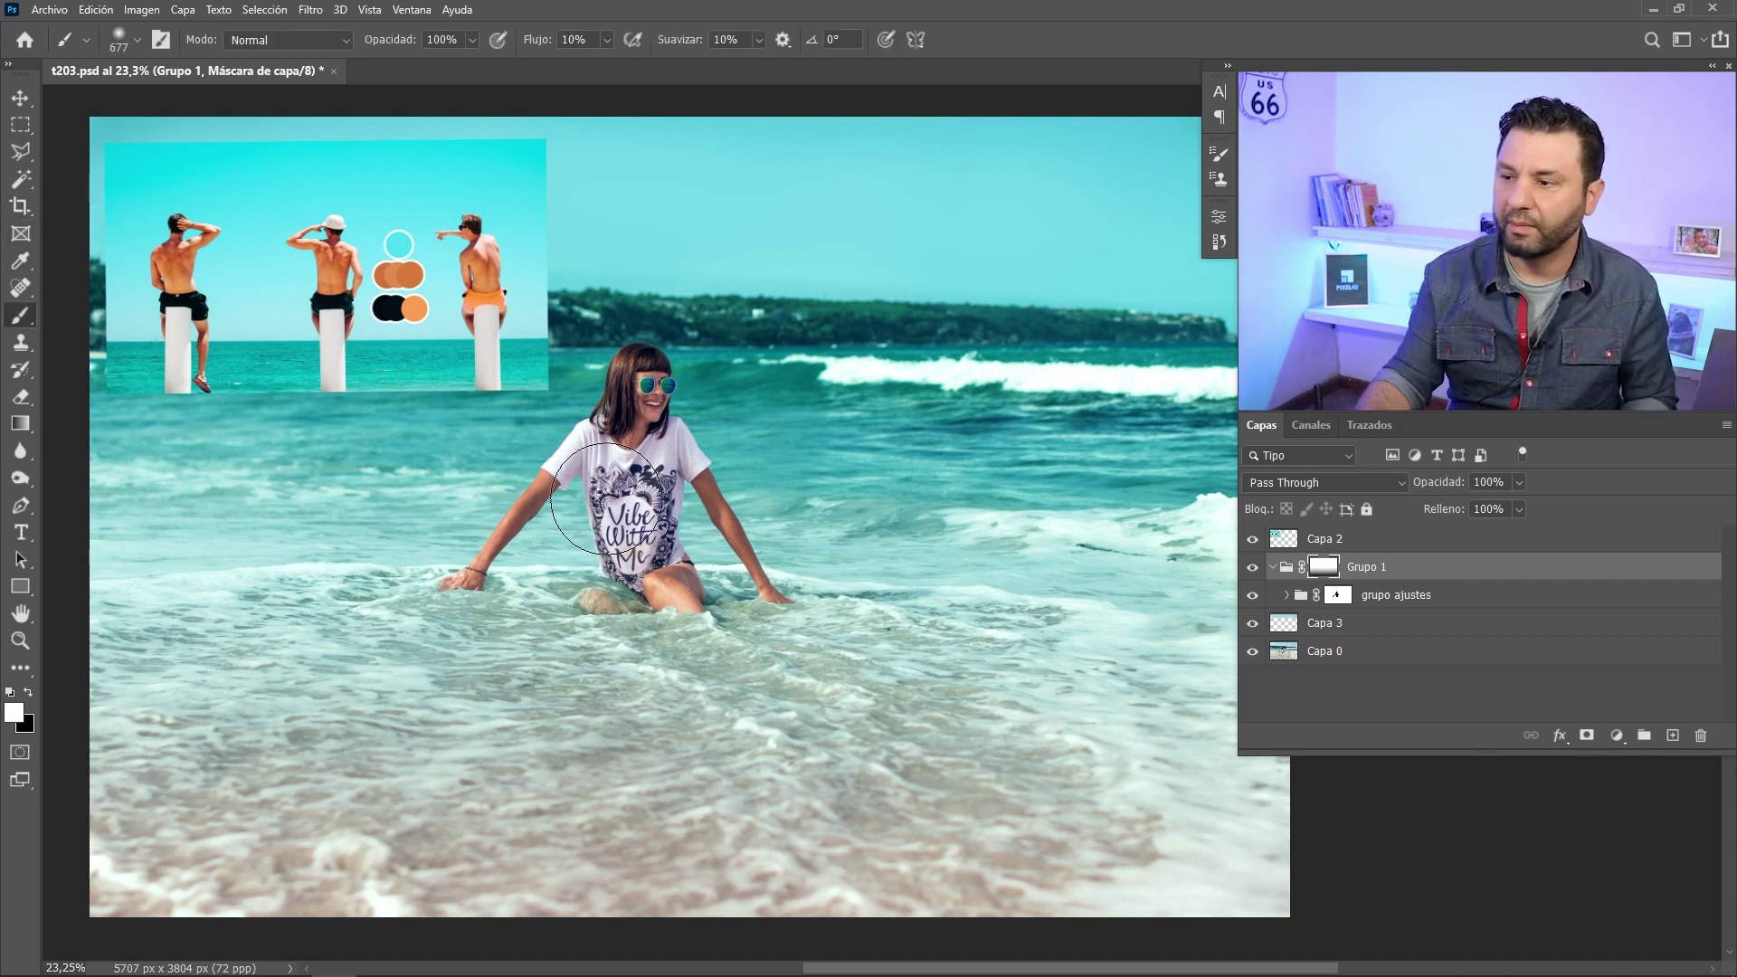
pyautogui.rightClick(638, 507)
pyautogui.click(739, 730)
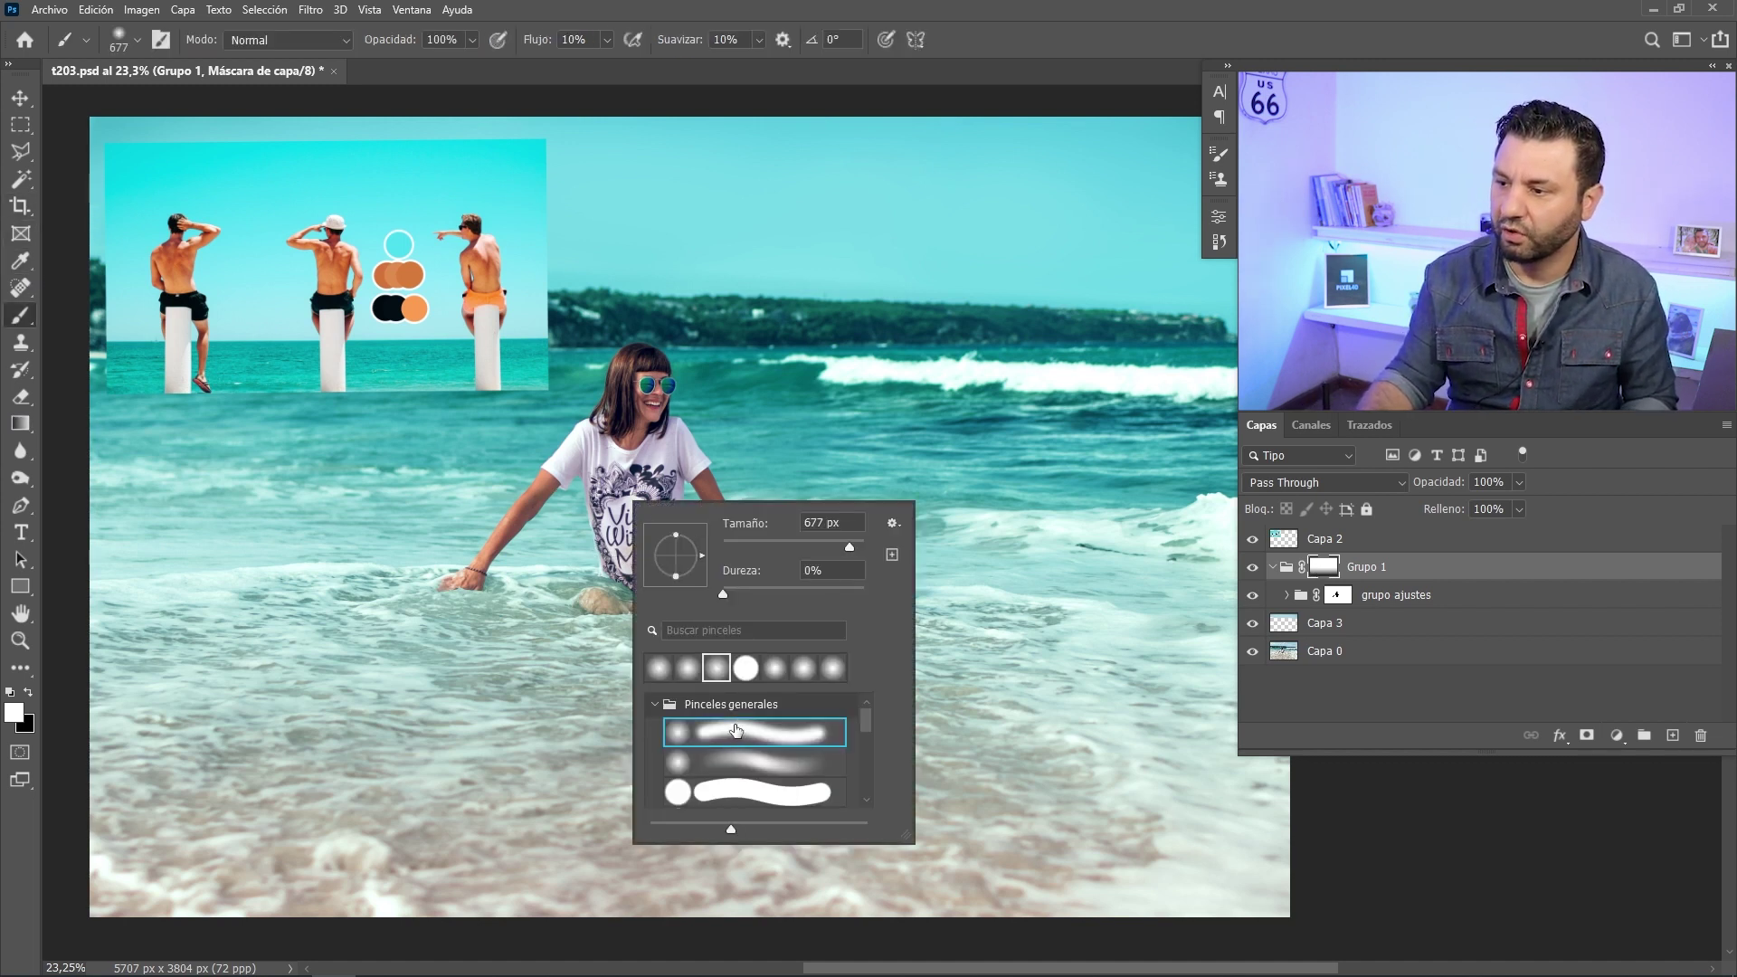
pyautogui.moveTo(526, 648)
pyautogui.mouseDown()
pyautogui.moveTo(678, 620)
pyautogui.moveTo(650, 619)
pyautogui.mouseUp()
pyautogui.press('x')
pyautogui.moveTo(622, 609)
pyautogui.mouseDown()
pyautogui.moveTo(524, 620)
pyautogui.moveTo(726, 601)
pyautogui.moveTo(319, 701)
pyautogui.moveTo(252, 679)
pyautogui.moveTo(620, 640)
pyautogui.moveTo(961, 666)
pyautogui.moveTo(1143, 834)
pyautogui.moveTo(670, 660)
pyautogui.moveTo(232, 659)
pyautogui.moveTo(187, 640)
pyautogui.moveTo(181, 577)
pyautogui.moveTo(225, 582)
pyautogui.moveTo(155, 660)
pyautogui.moveTo(207, 652)
pyautogui.mouseUp()
pyautogui.moveTo(618, 514); pyautogui.dragTo(765, 583)
pyautogui.moveTo(503, 344); pyautogui.dragTo(648, 320)
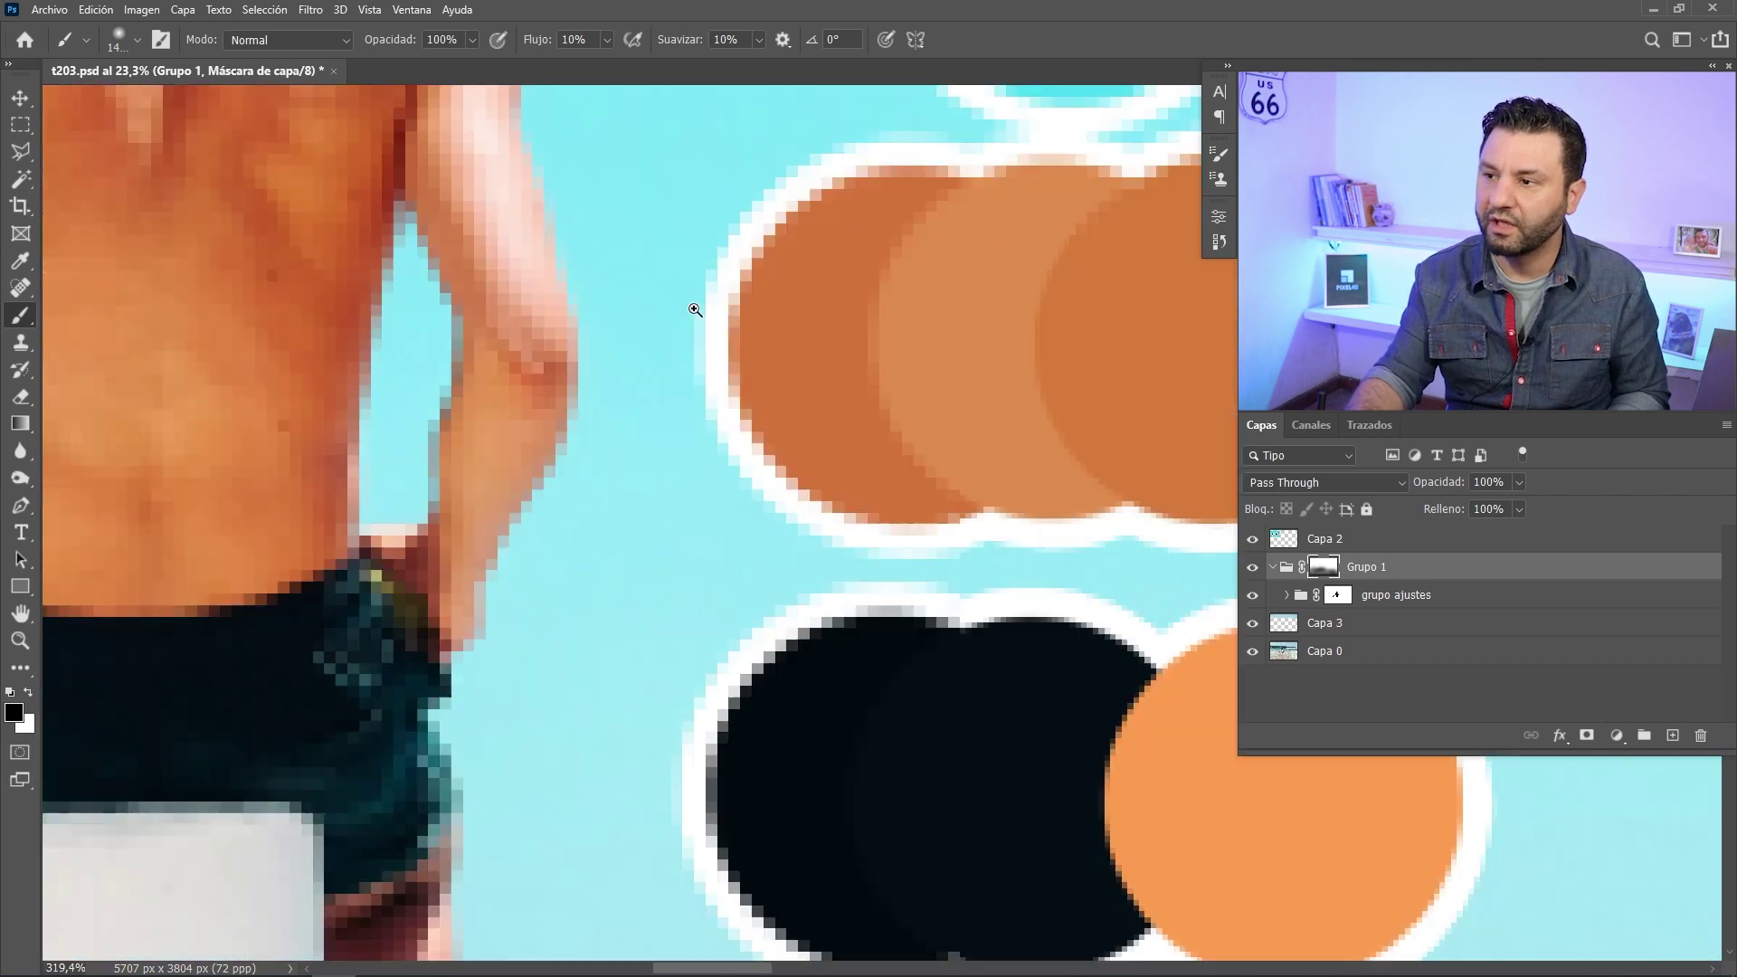
pyautogui.scroll(-2, 648, 320)
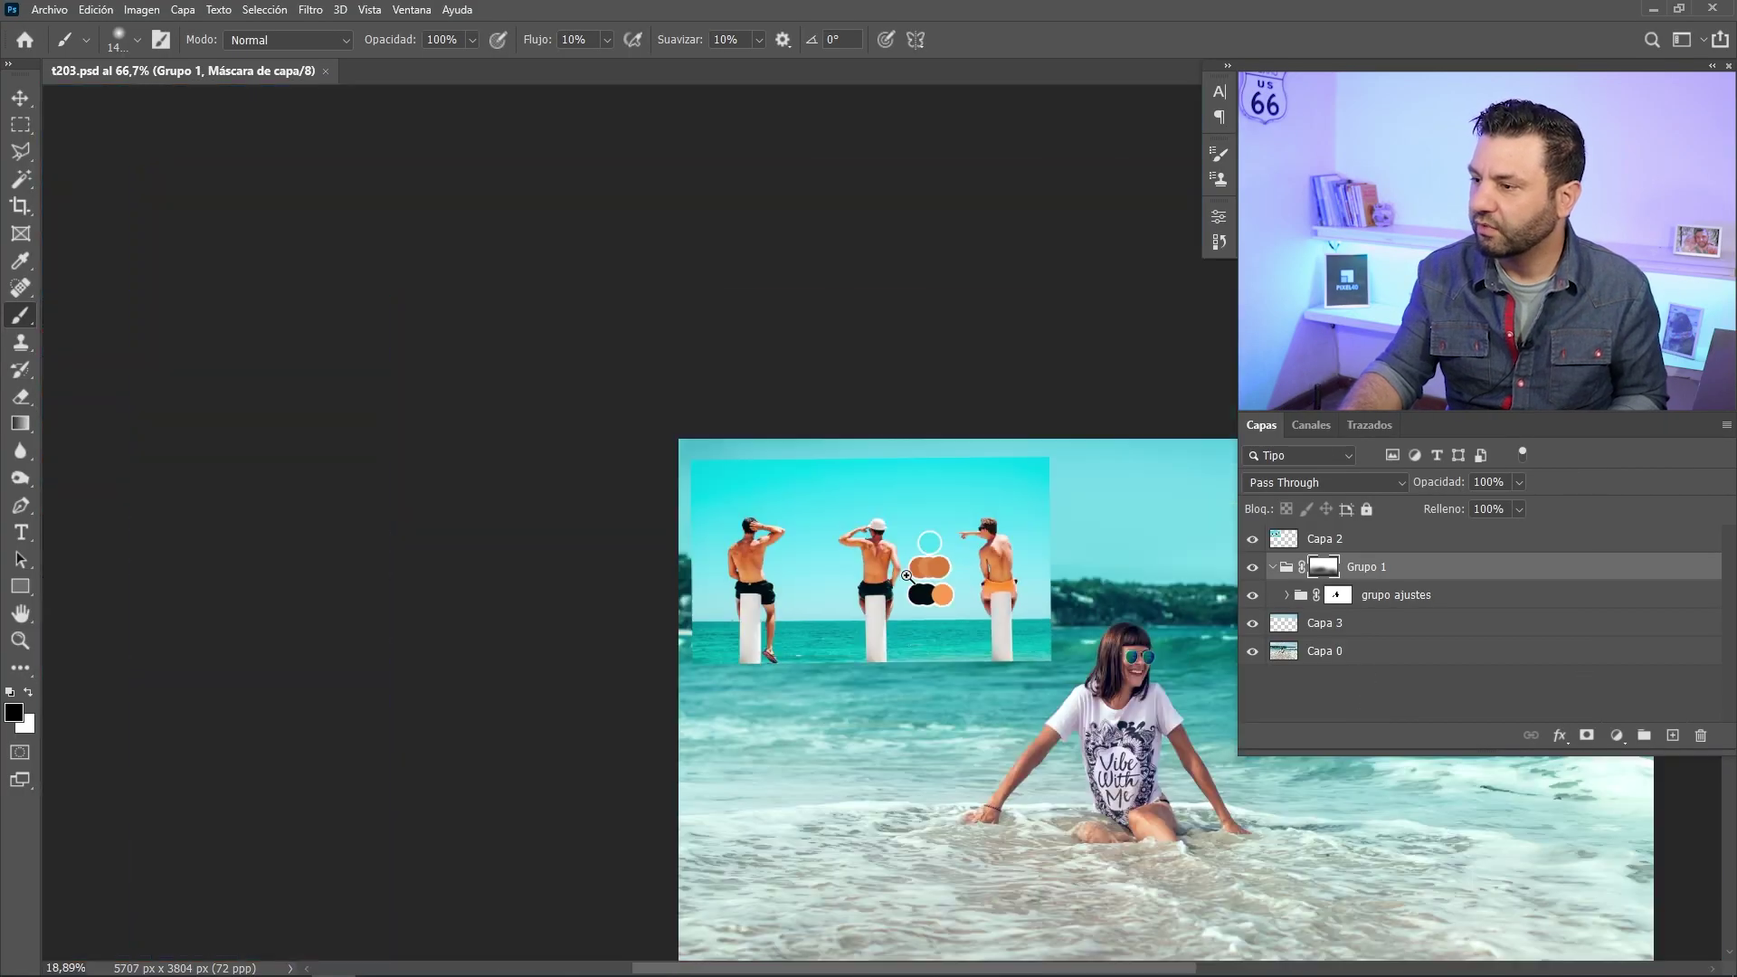
# - Add a Corrección selectiva adjustment layer between Capa 2 and Grupo 1
pyautogui.hotkey('ctrl', '-')
pyautogui.hotkey('ctrl', '-')
pyautogui.hotkey('ctrl', '-')
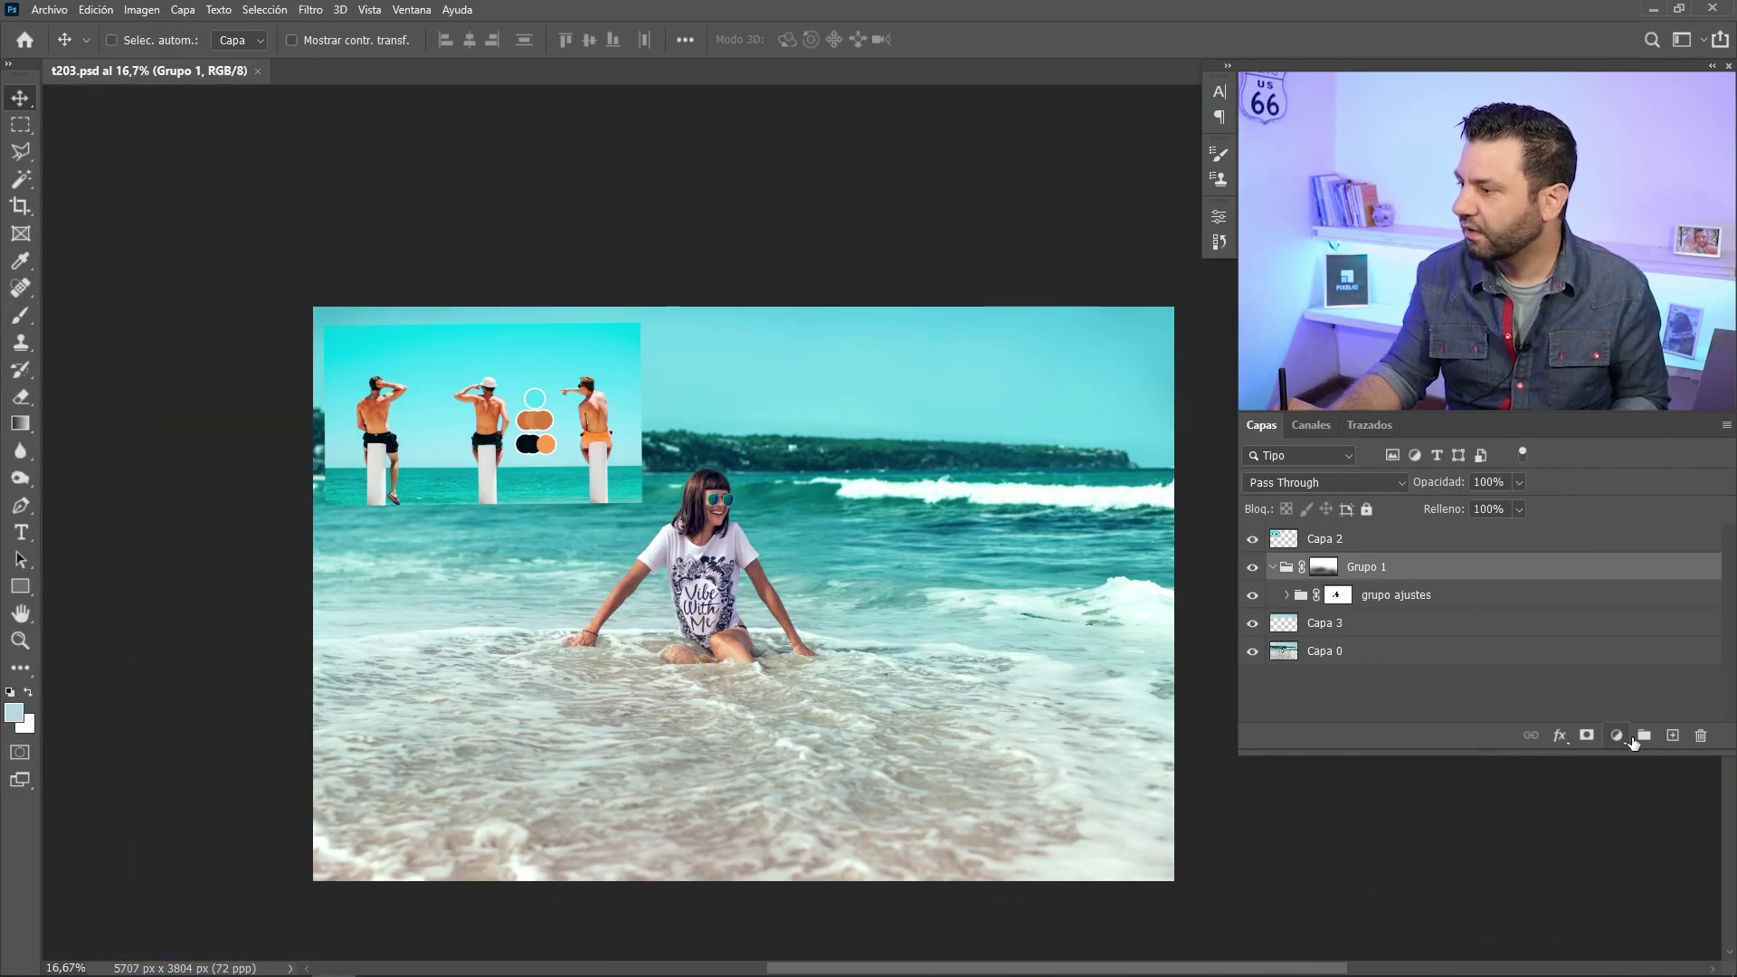
pyautogui.click(1618, 738)
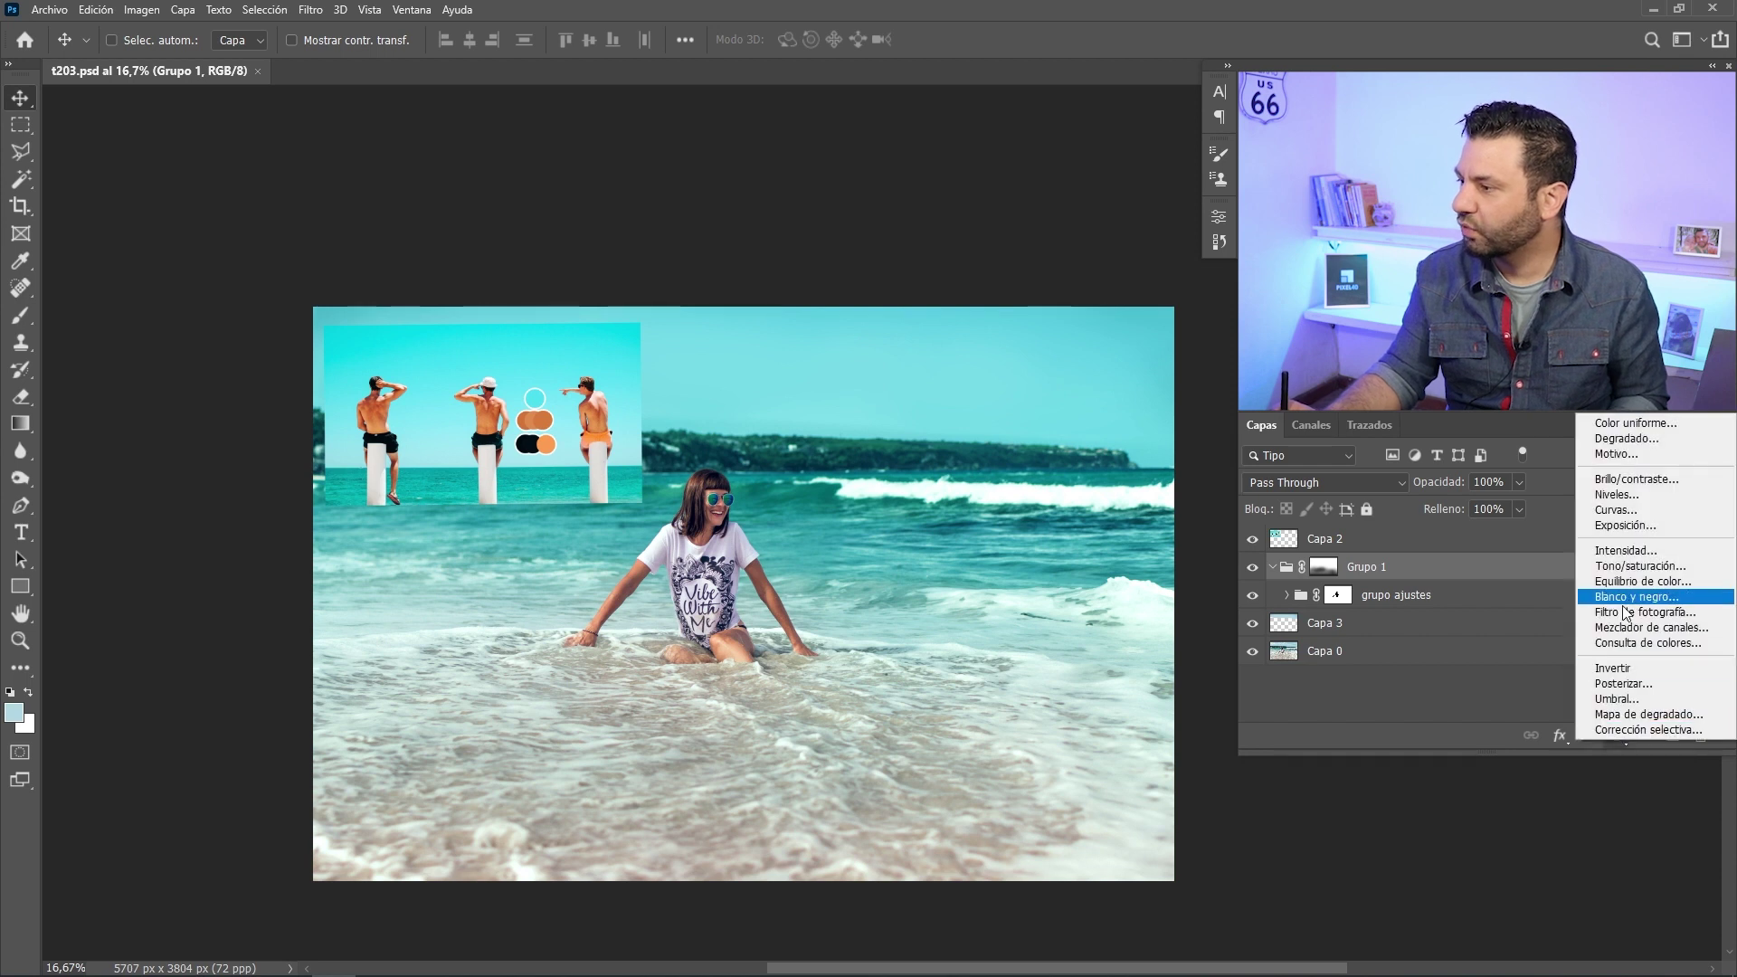
pyautogui.click(1647, 729)
pyautogui.moveTo(1382, 600); pyautogui.dragTo(1381, 554)
pyautogui.moveTo(1017, 460)
pyautogui.mouseDown()
pyautogui.moveTo(875, 462)
pyautogui.moveTo(1180, 456)
pyautogui.moveTo(952, 461)
pyautogui.mouseUp()
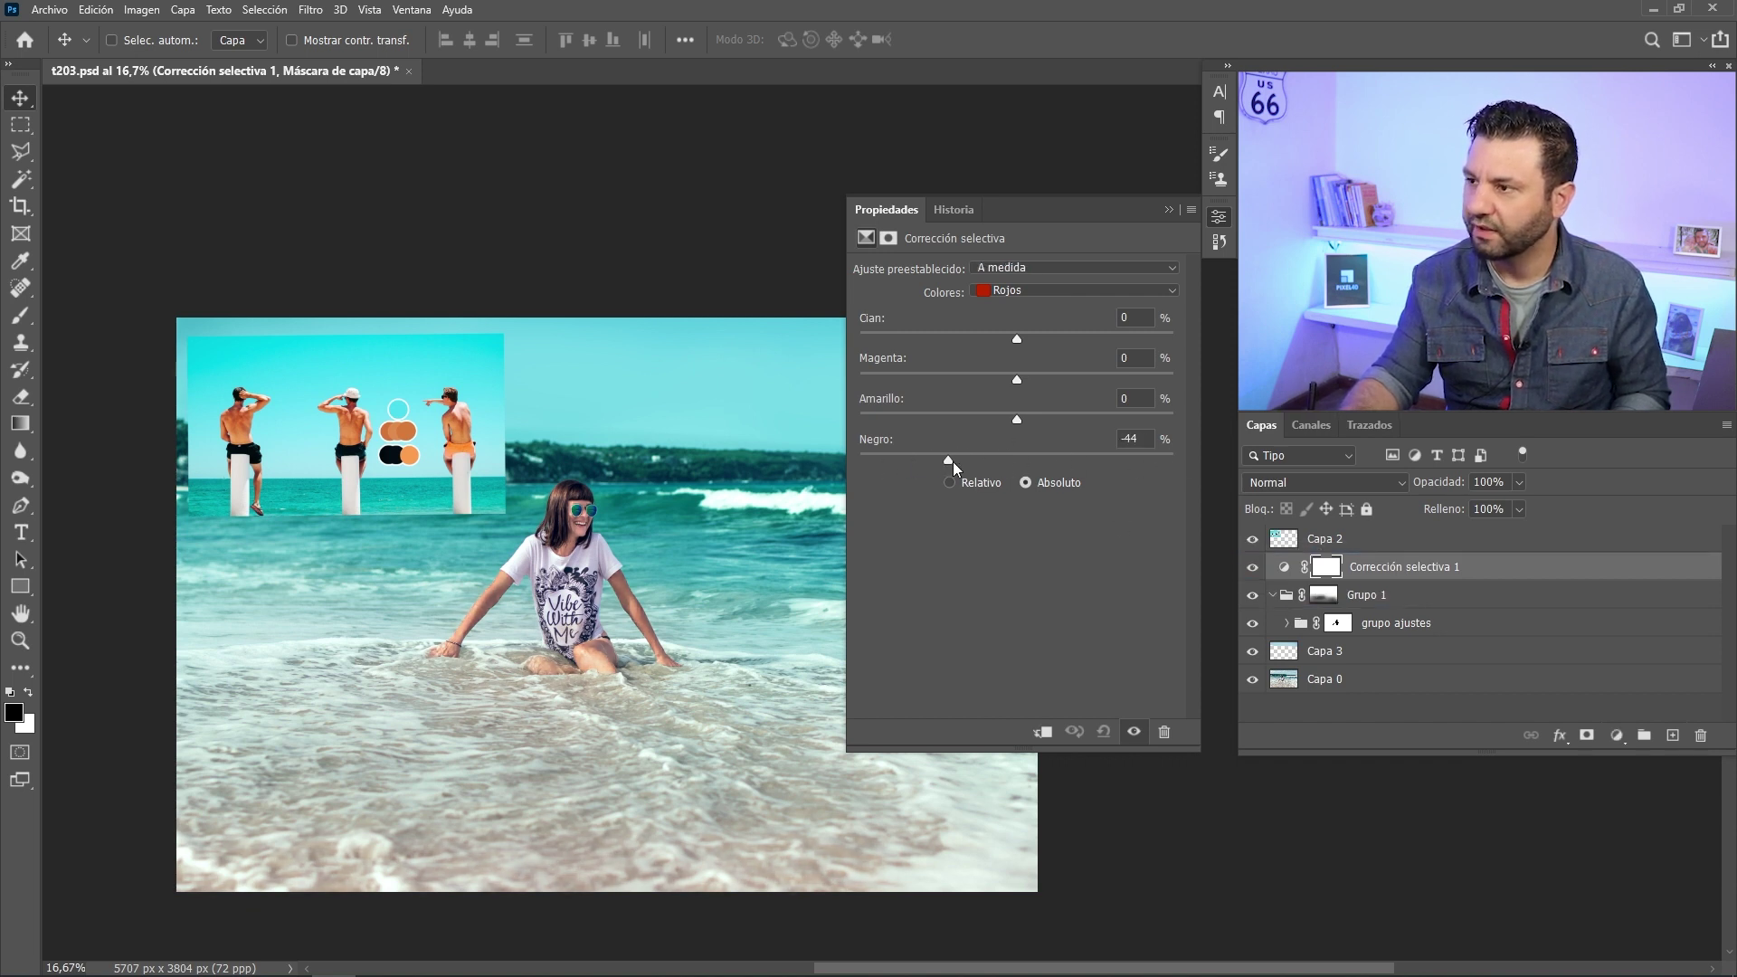
# - Test the Amarillos black value, then reset the Selective Color layer to defaults
pyautogui.click(1033, 292)
pyautogui.click(1033, 328)
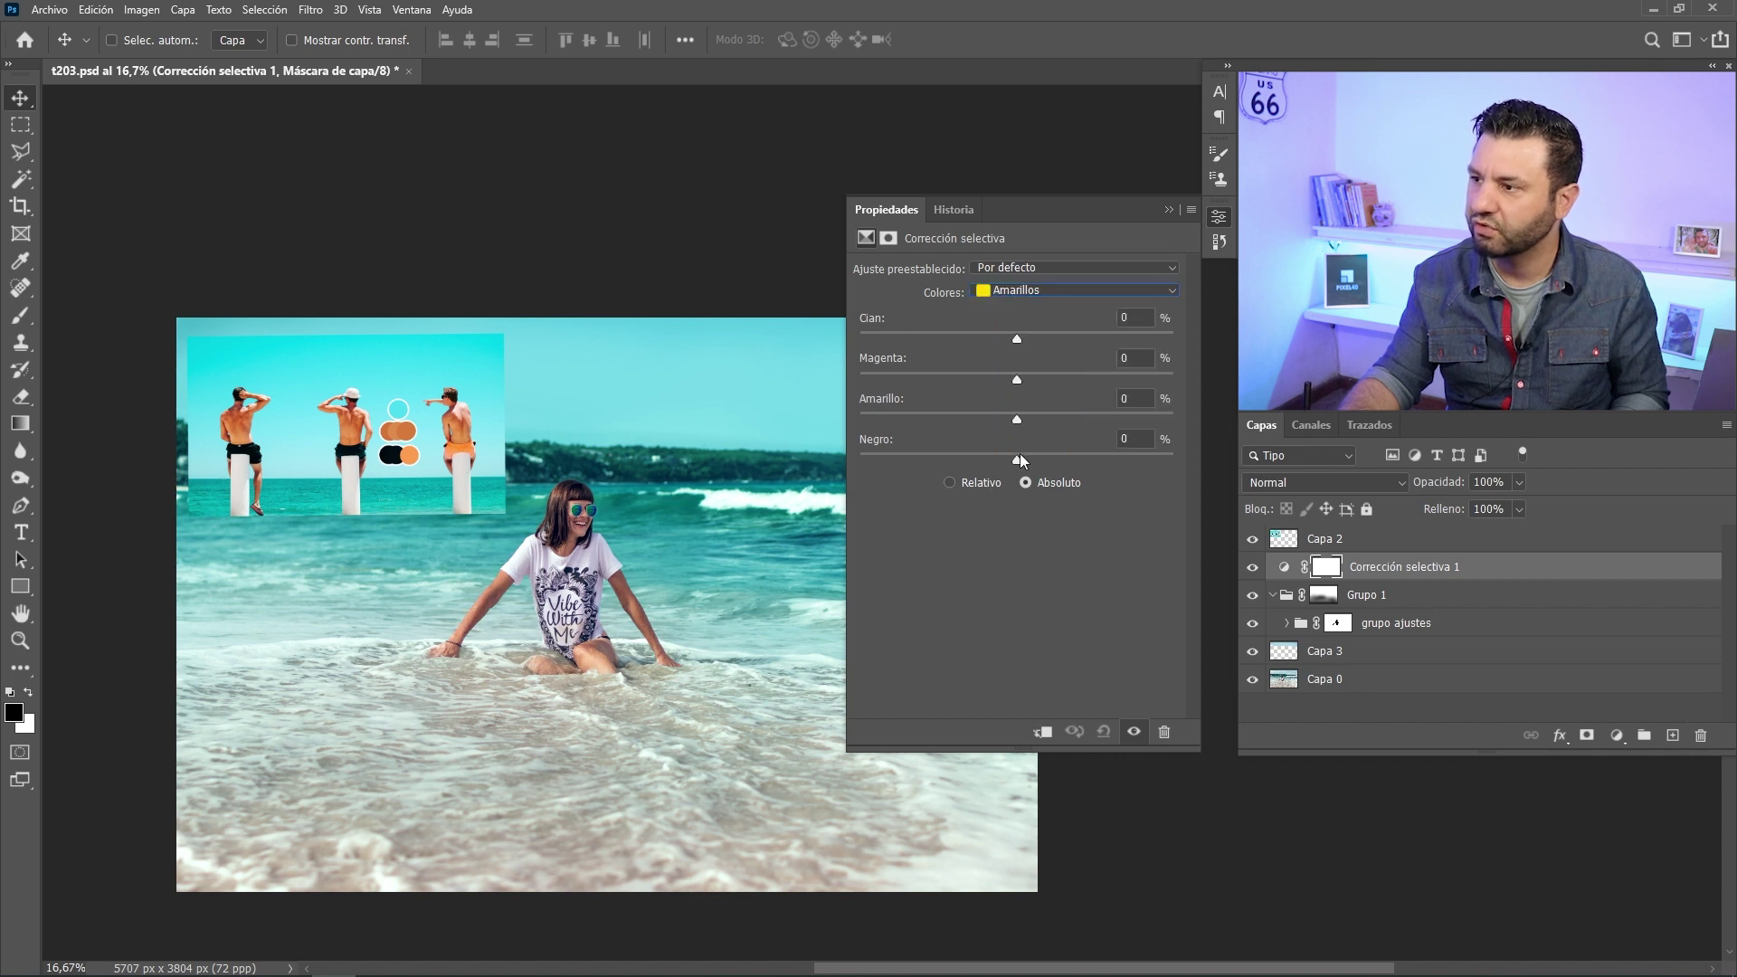
pyautogui.moveTo(1017, 460)
pyautogui.mouseDown()
pyautogui.moveTo(971, 460)
pyautogui.moveTo(1121, 459)
pyautogui.mouseUp()
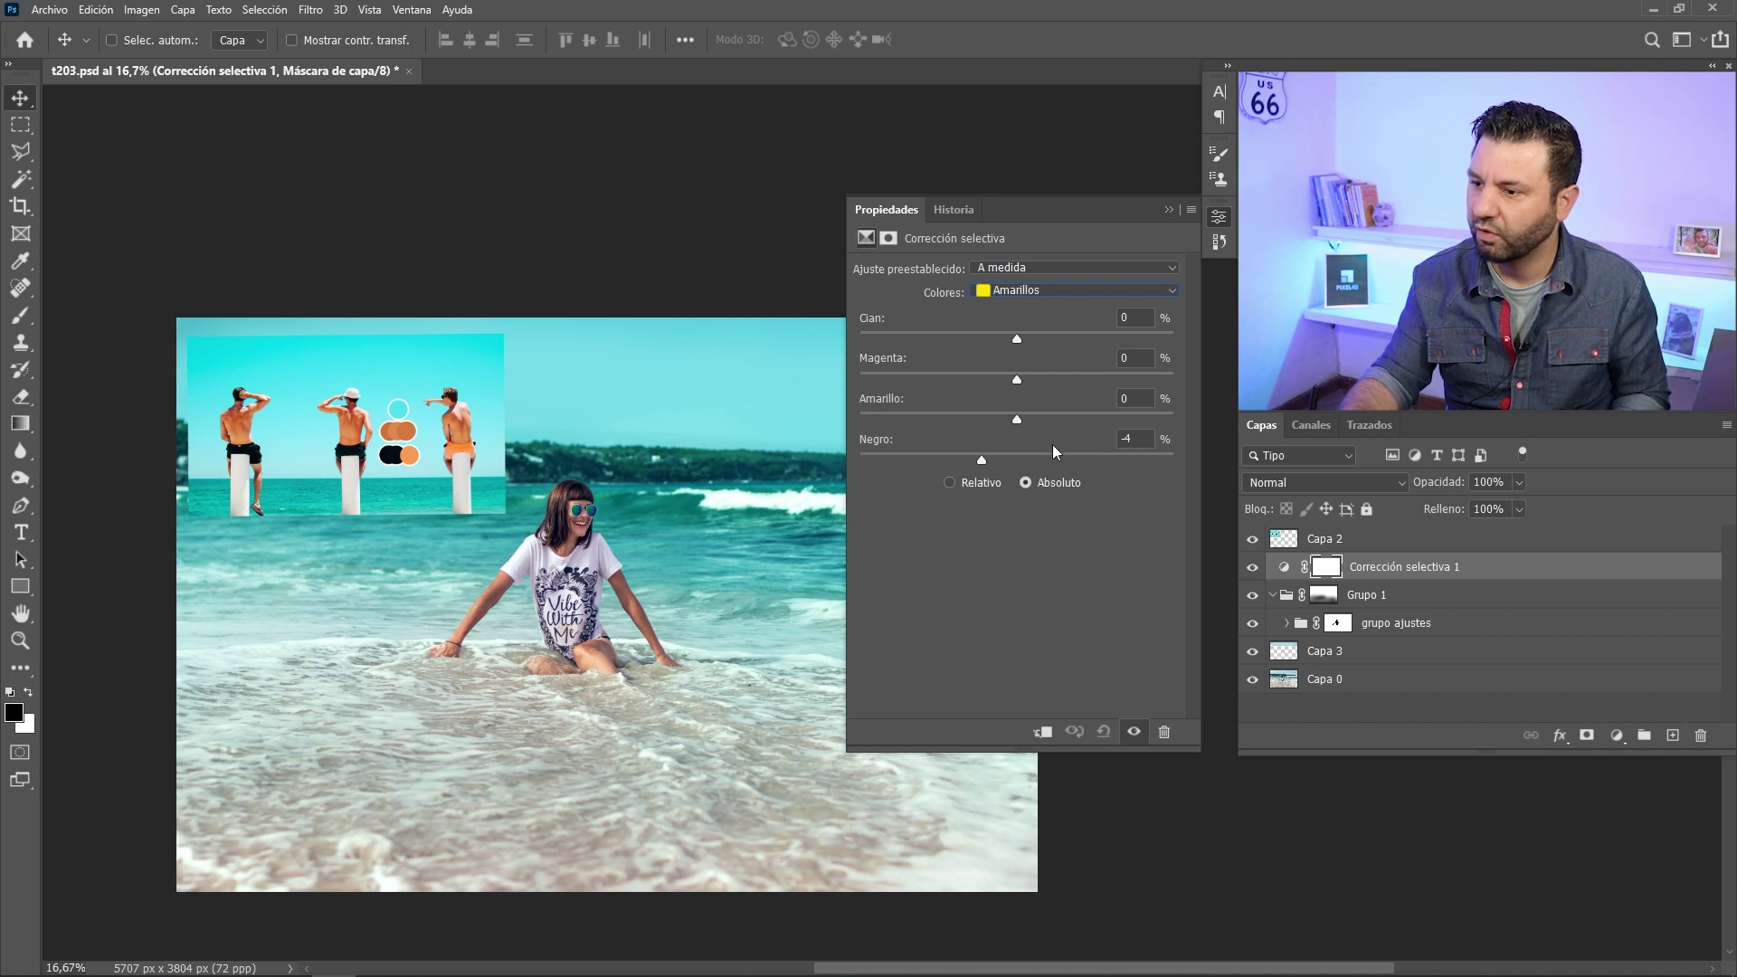
pyautogui.click(1104, 731)
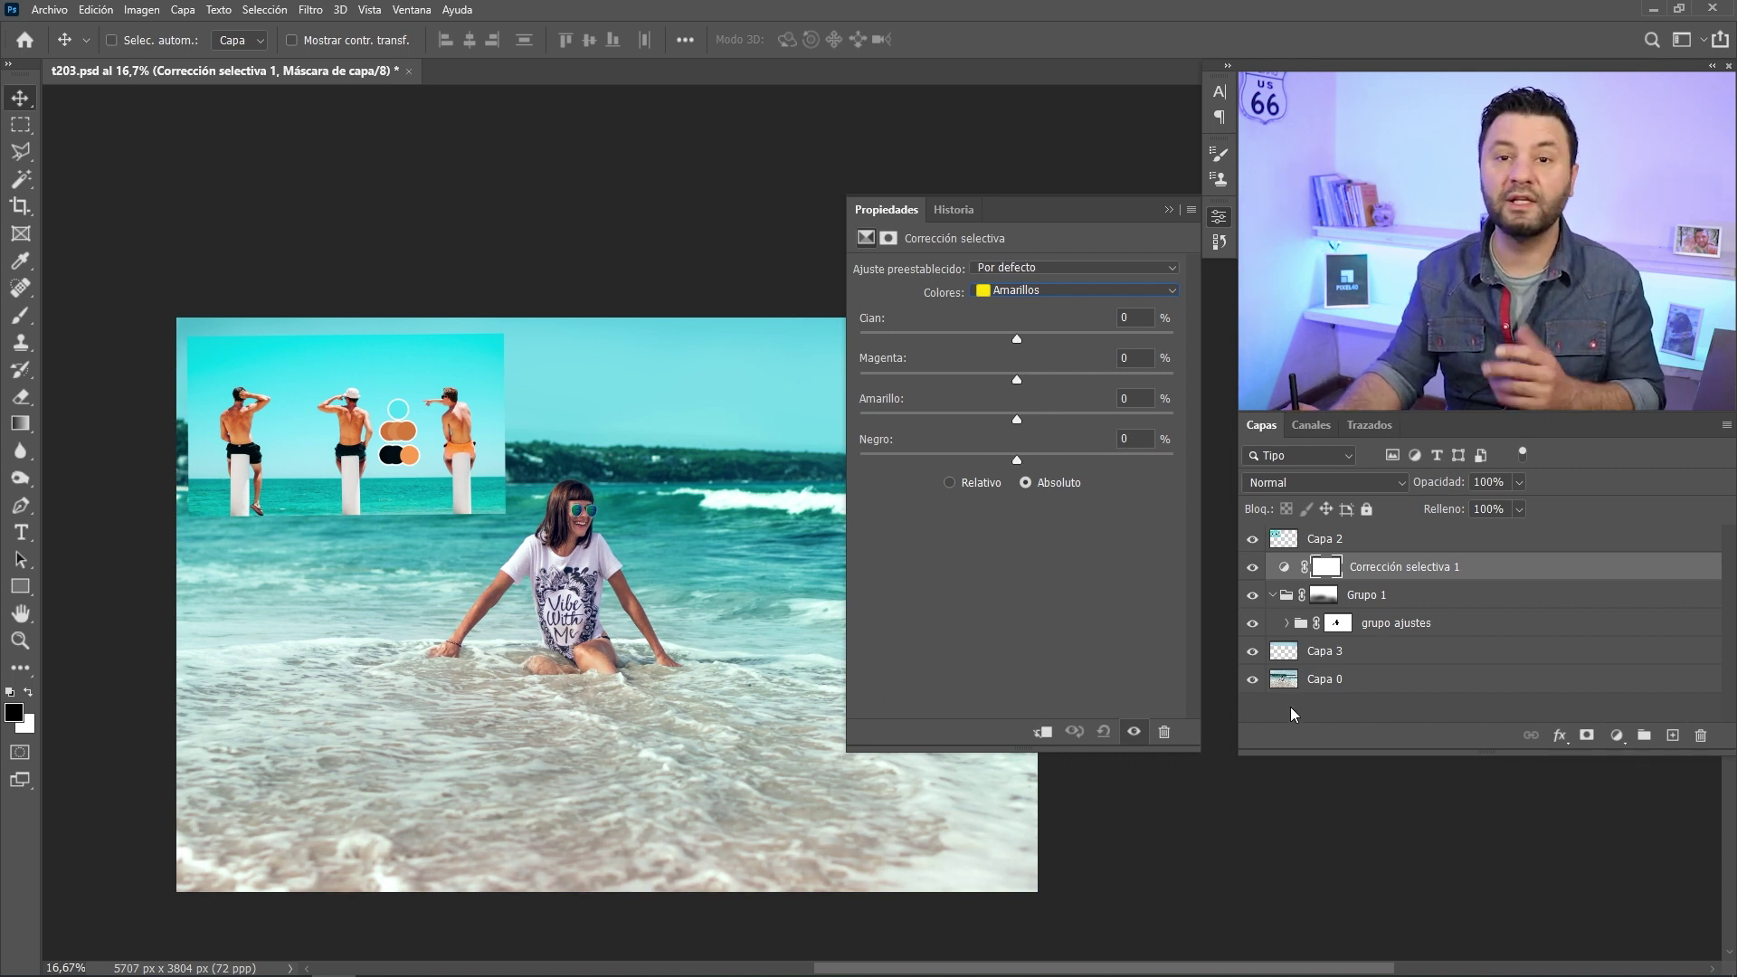
pyautogui.click(1342, 631)
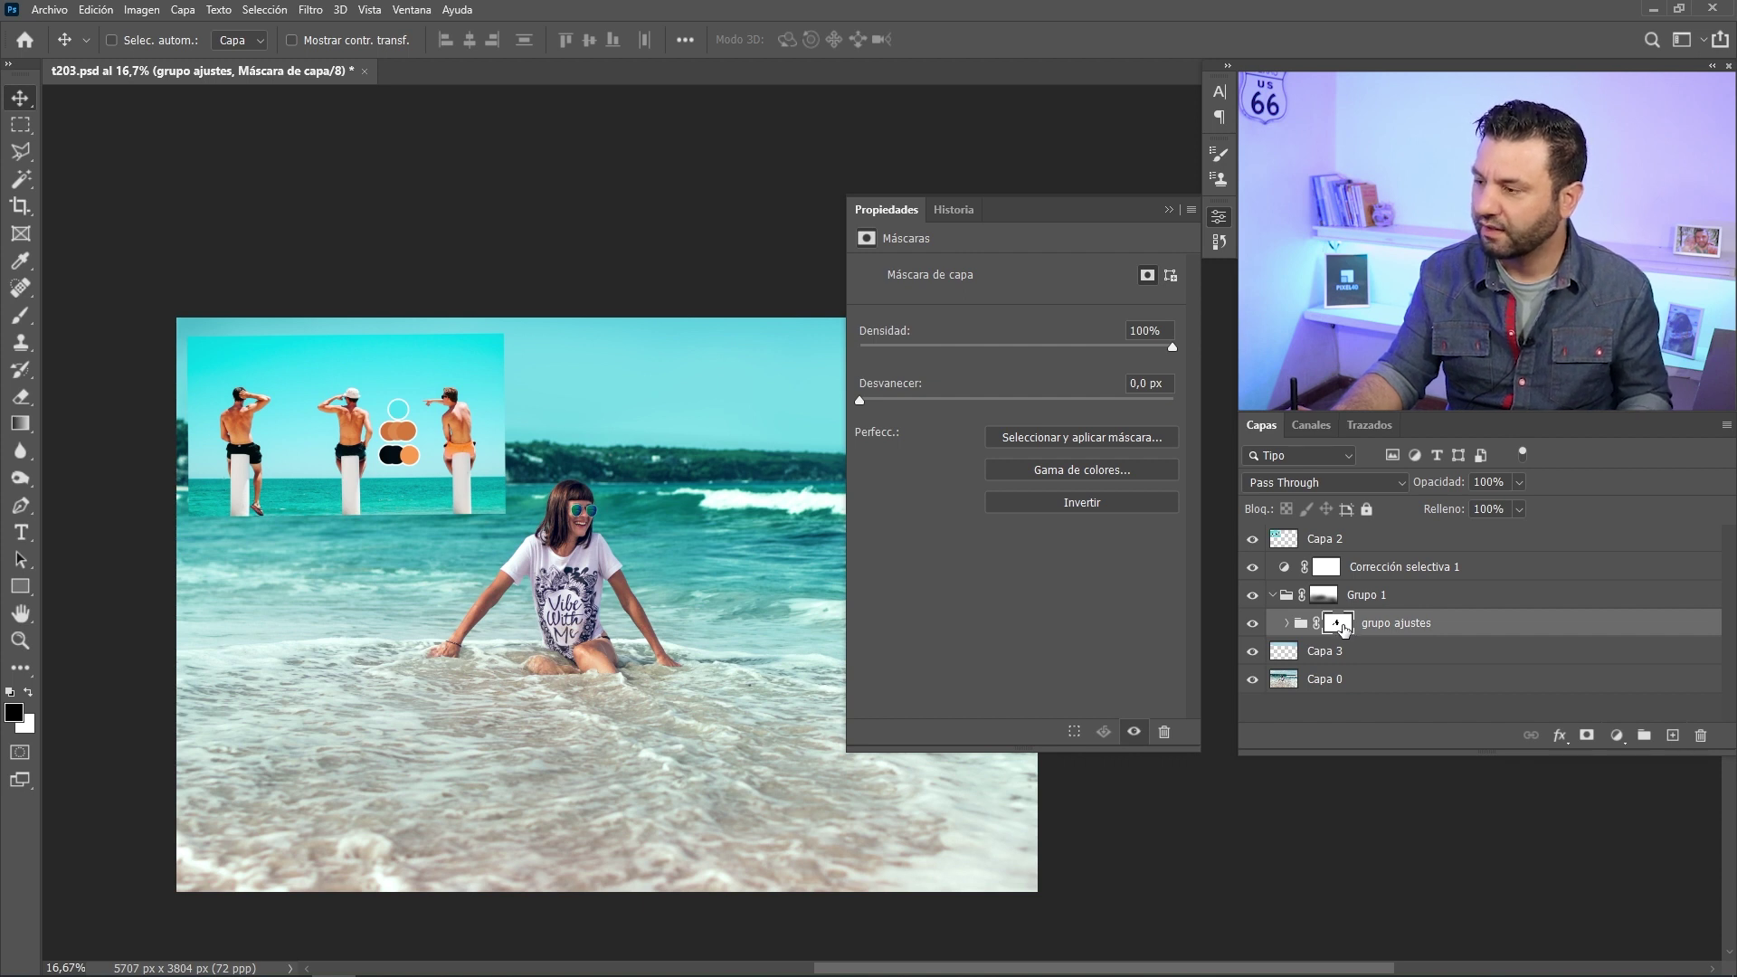
# - Copy the grupo ajustes mask onto Corrección selectiva 1, replacing its mask, and invert it to reveal only the girl
pyautogui.moveTo(1343, 628); pyautogui.dragTo(1355, 574)
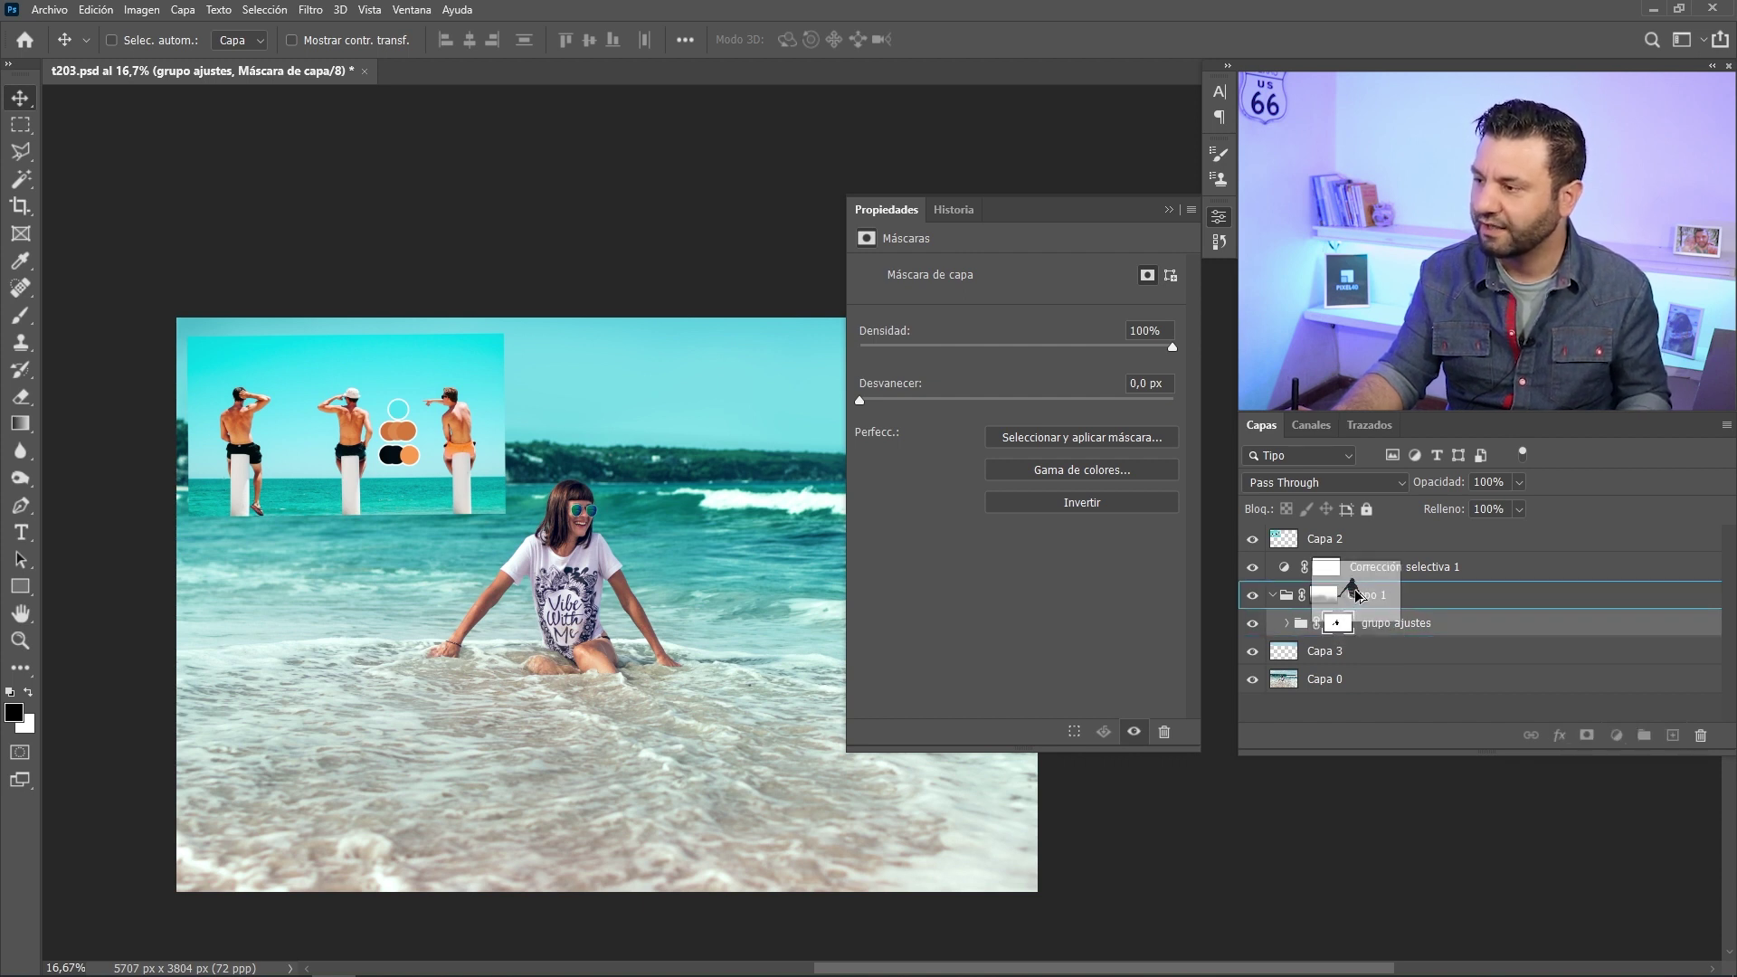
pyautogui.moveTo(1354, 573); pyautogui.dragTo(1354, 574)
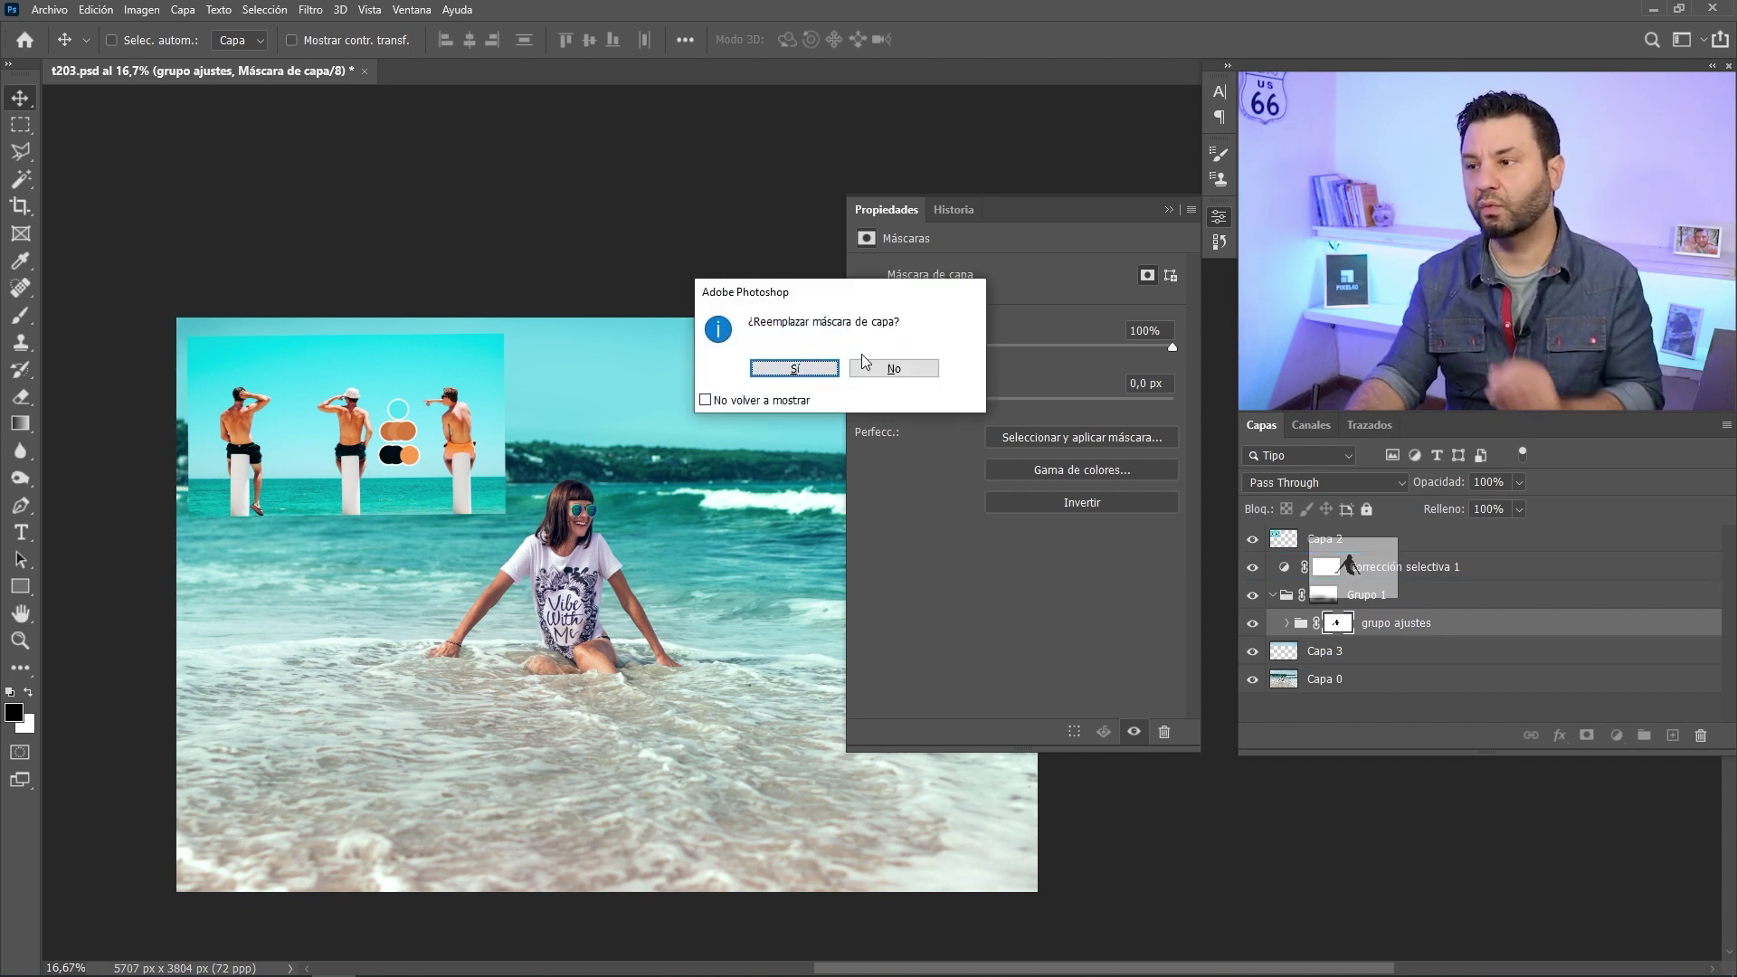
pyautogui.click(796, 369)
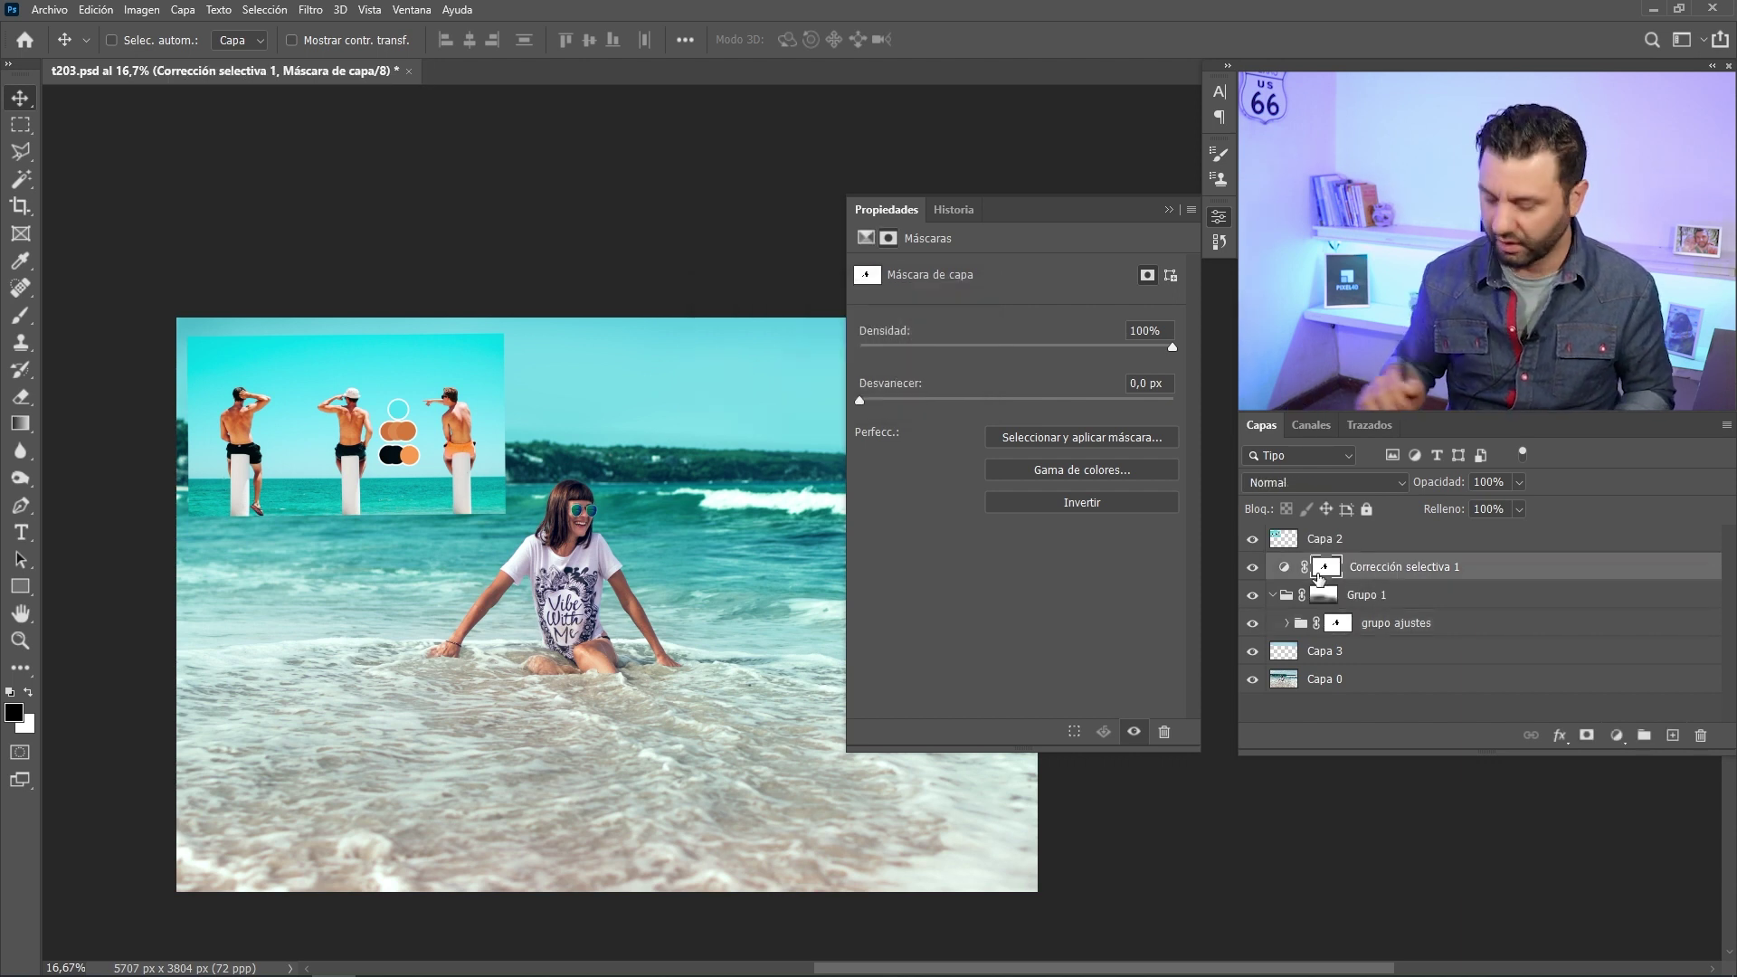
pyautogui.moveTo(1318, 578); pyautogui.dragTo(1321, 585)
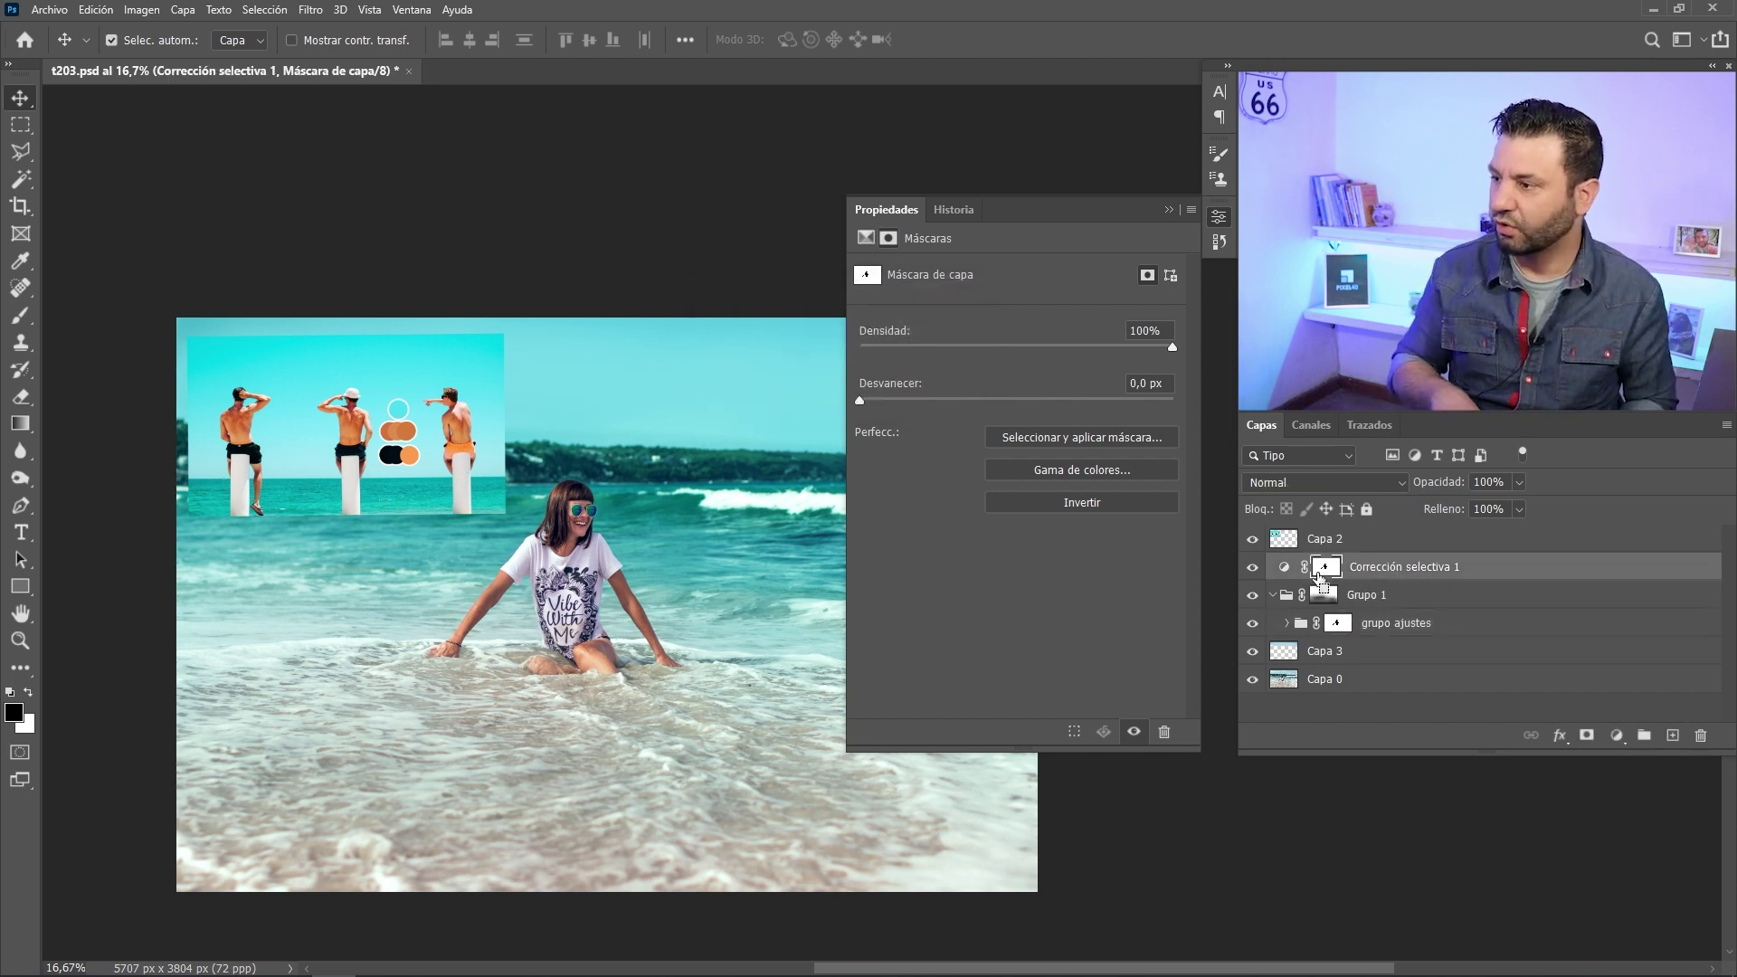
pyautogui.hotkey('ctrl', 'i')
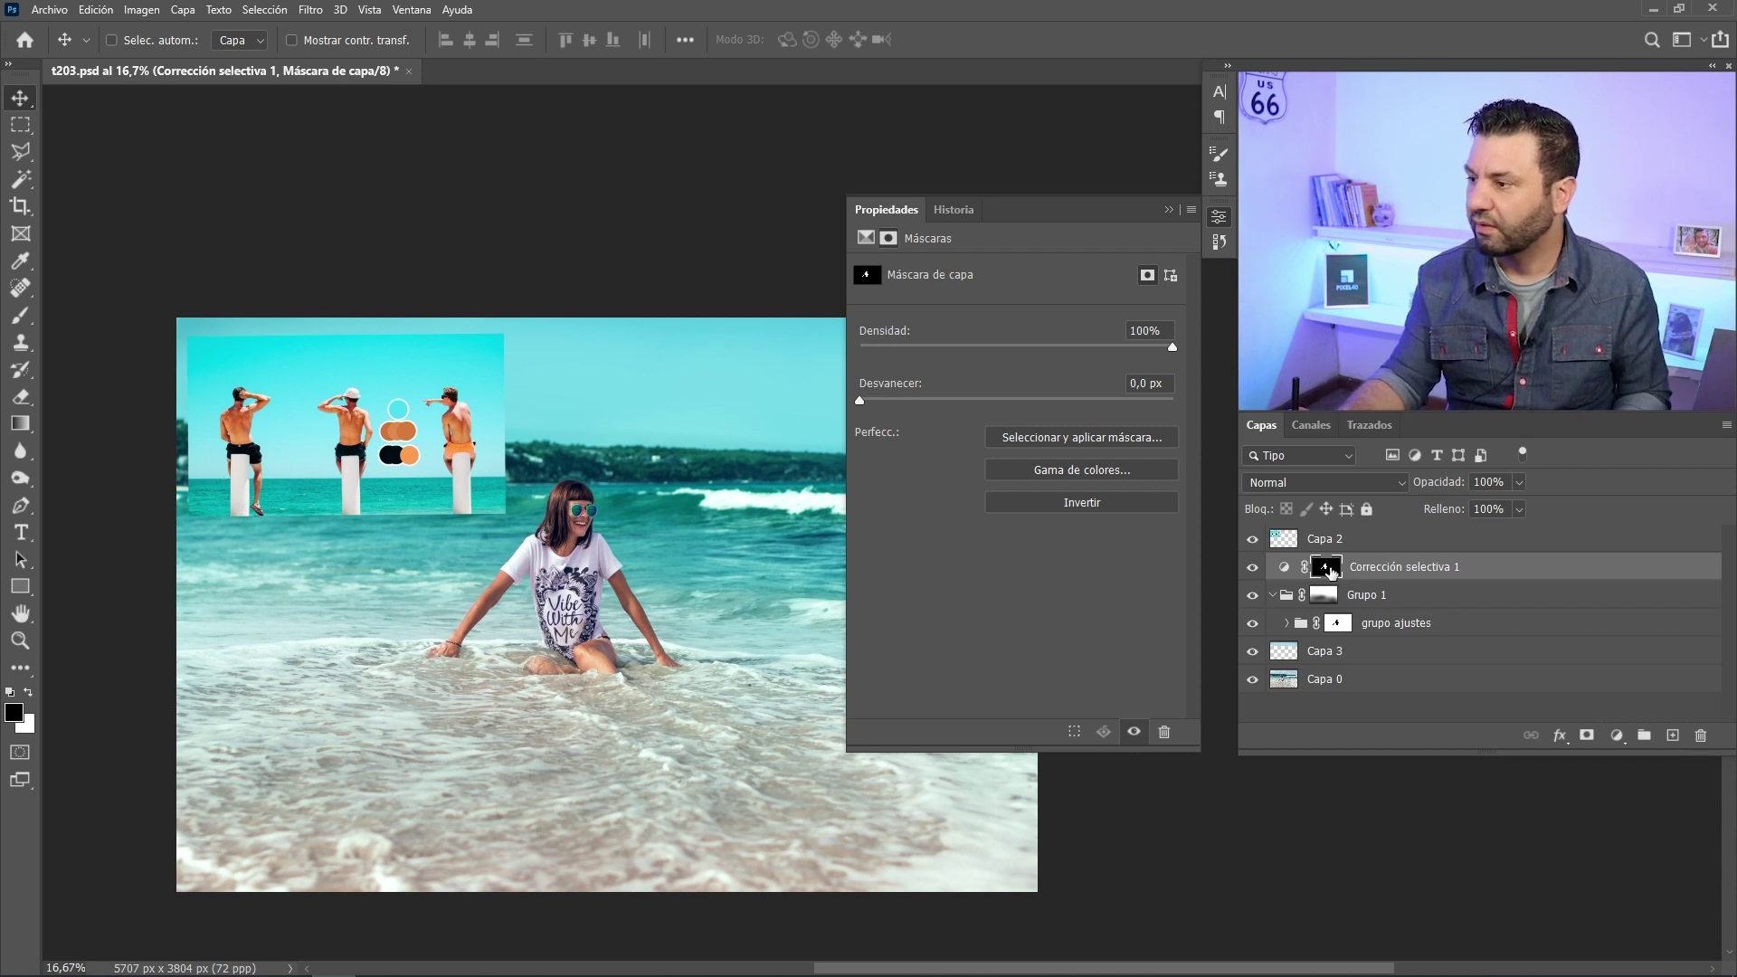
pyautogui.keyDown('alt'); pyautogui.click(1327, 568); pyautogui.keyUp('alt')
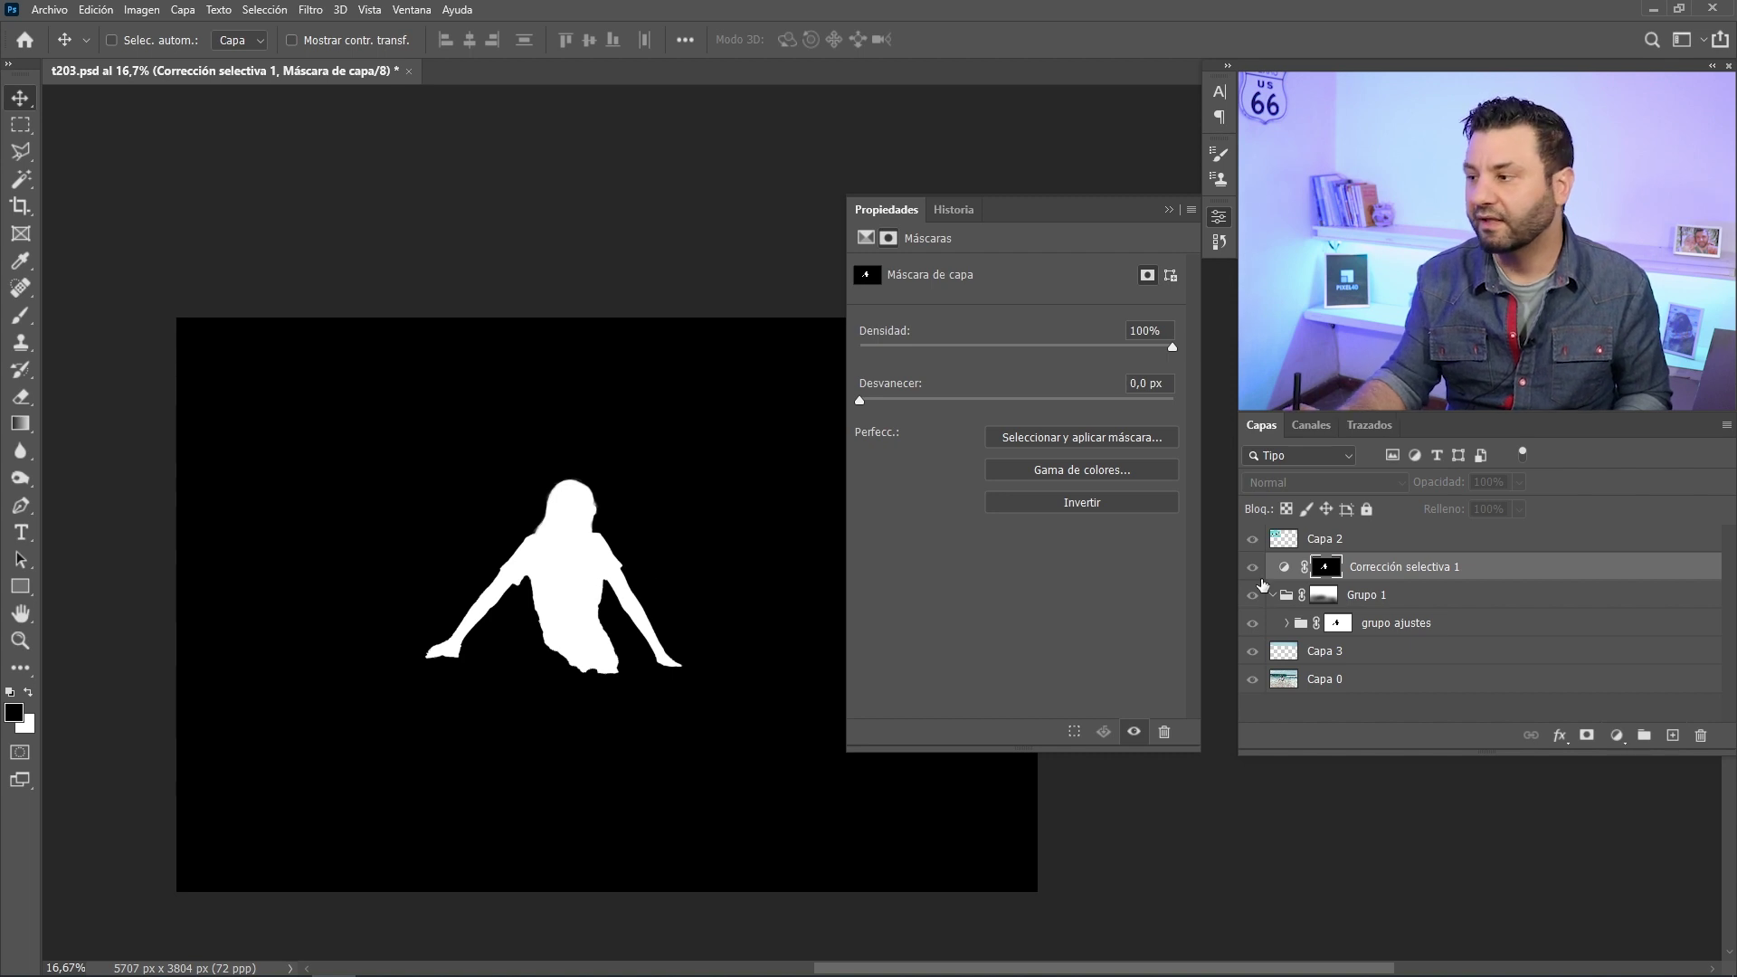
pyautogui.keyDown('alt'); pyautogui.click(1326, 568); pyautogui.keyUp('alt')
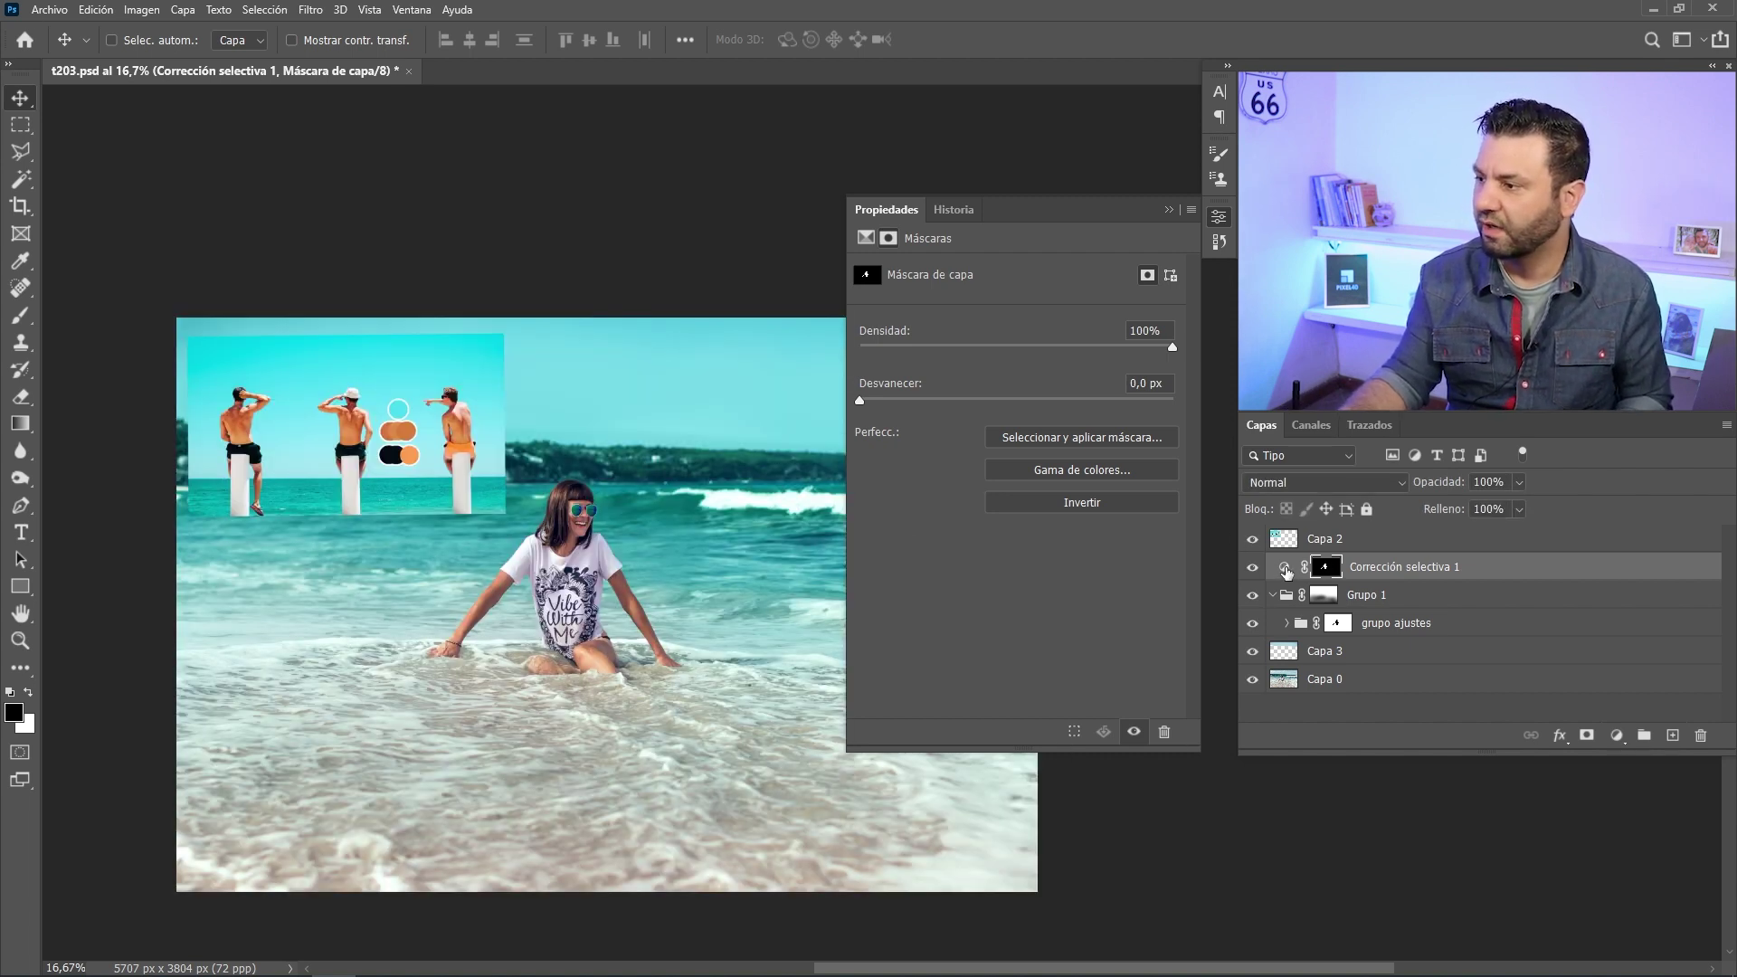
pyautogui.click(1285, 568)
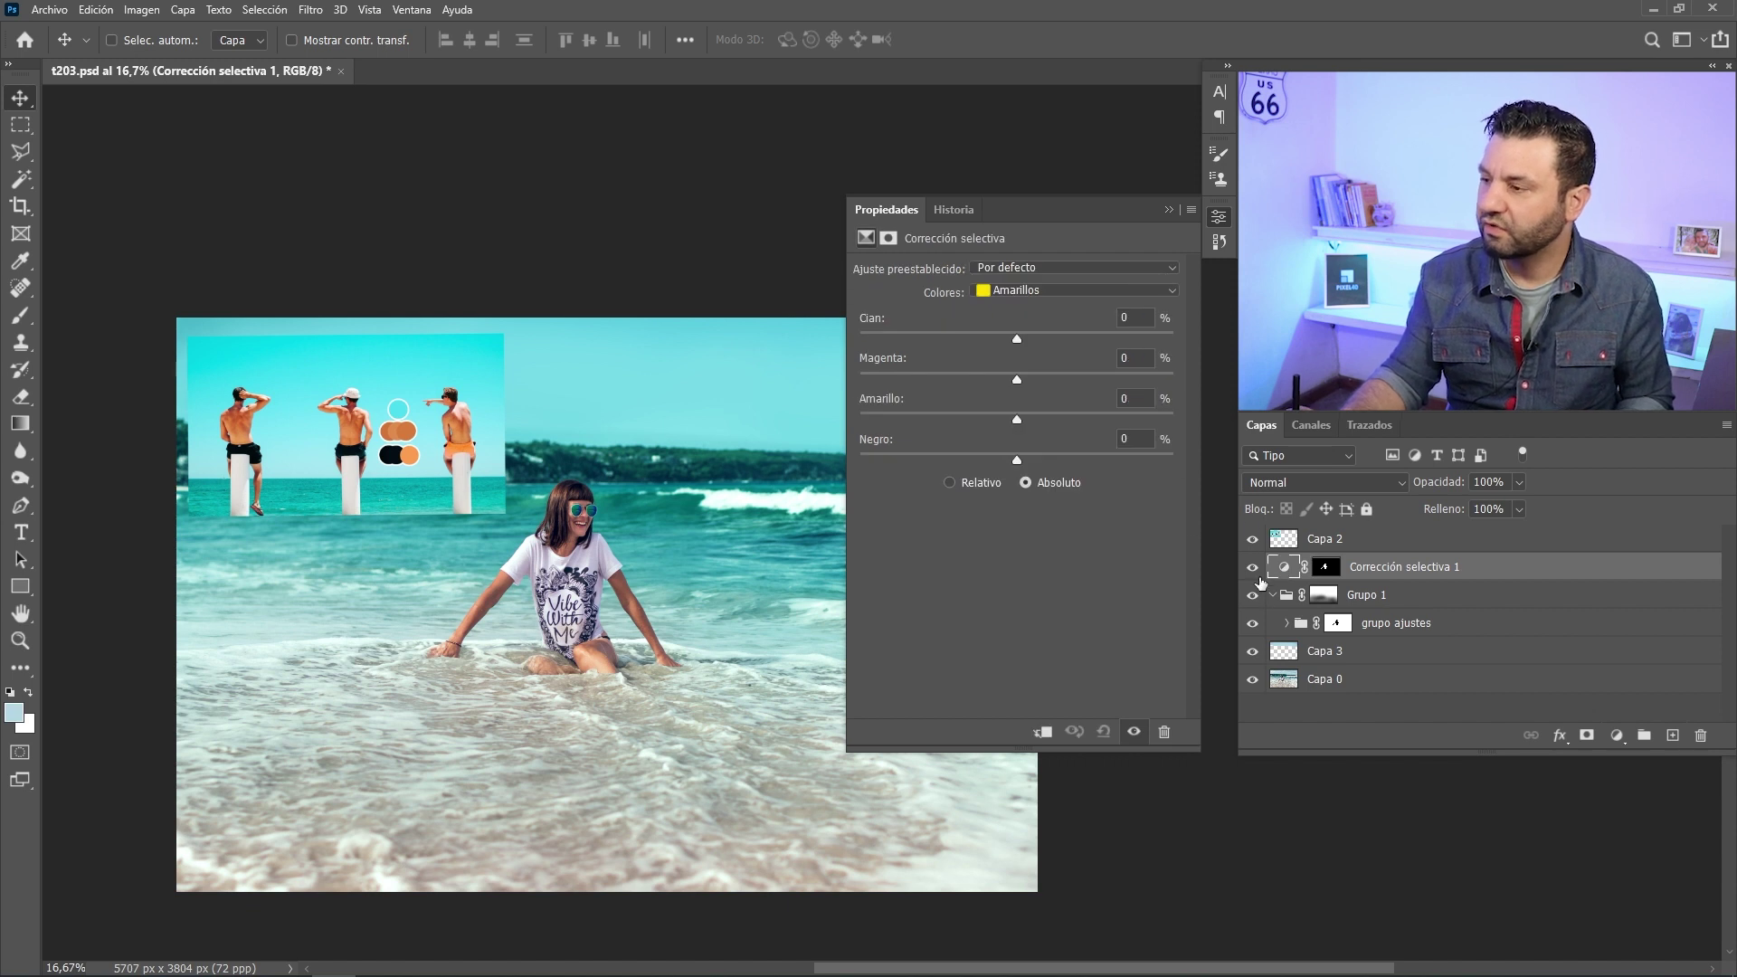
# - Set the Rojos range in Selective Color to Cian -33 and Amarillo +14
pyautogui.moveTo(1011, 459)
pyautogui.mouseDown()
pyautogui.moveTo(816, 479)
pyautogui.moveTo(966, 467)
pyautogui.mouseUp()
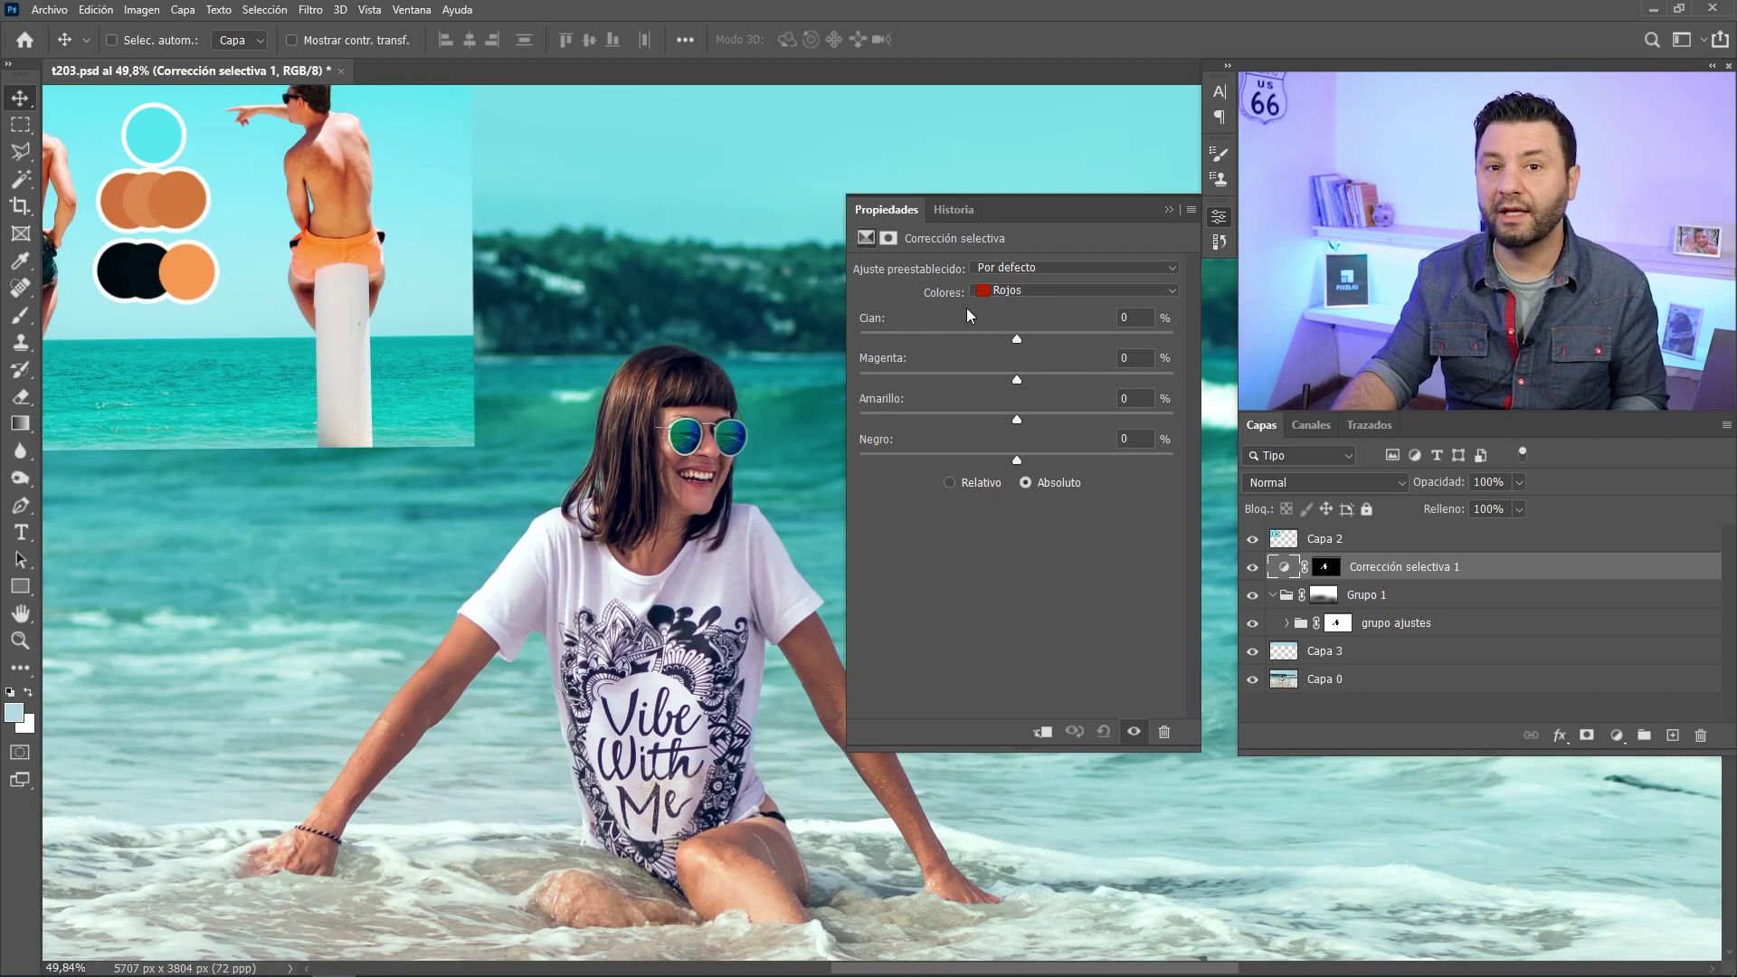
pyautogui.click(1011, 295)
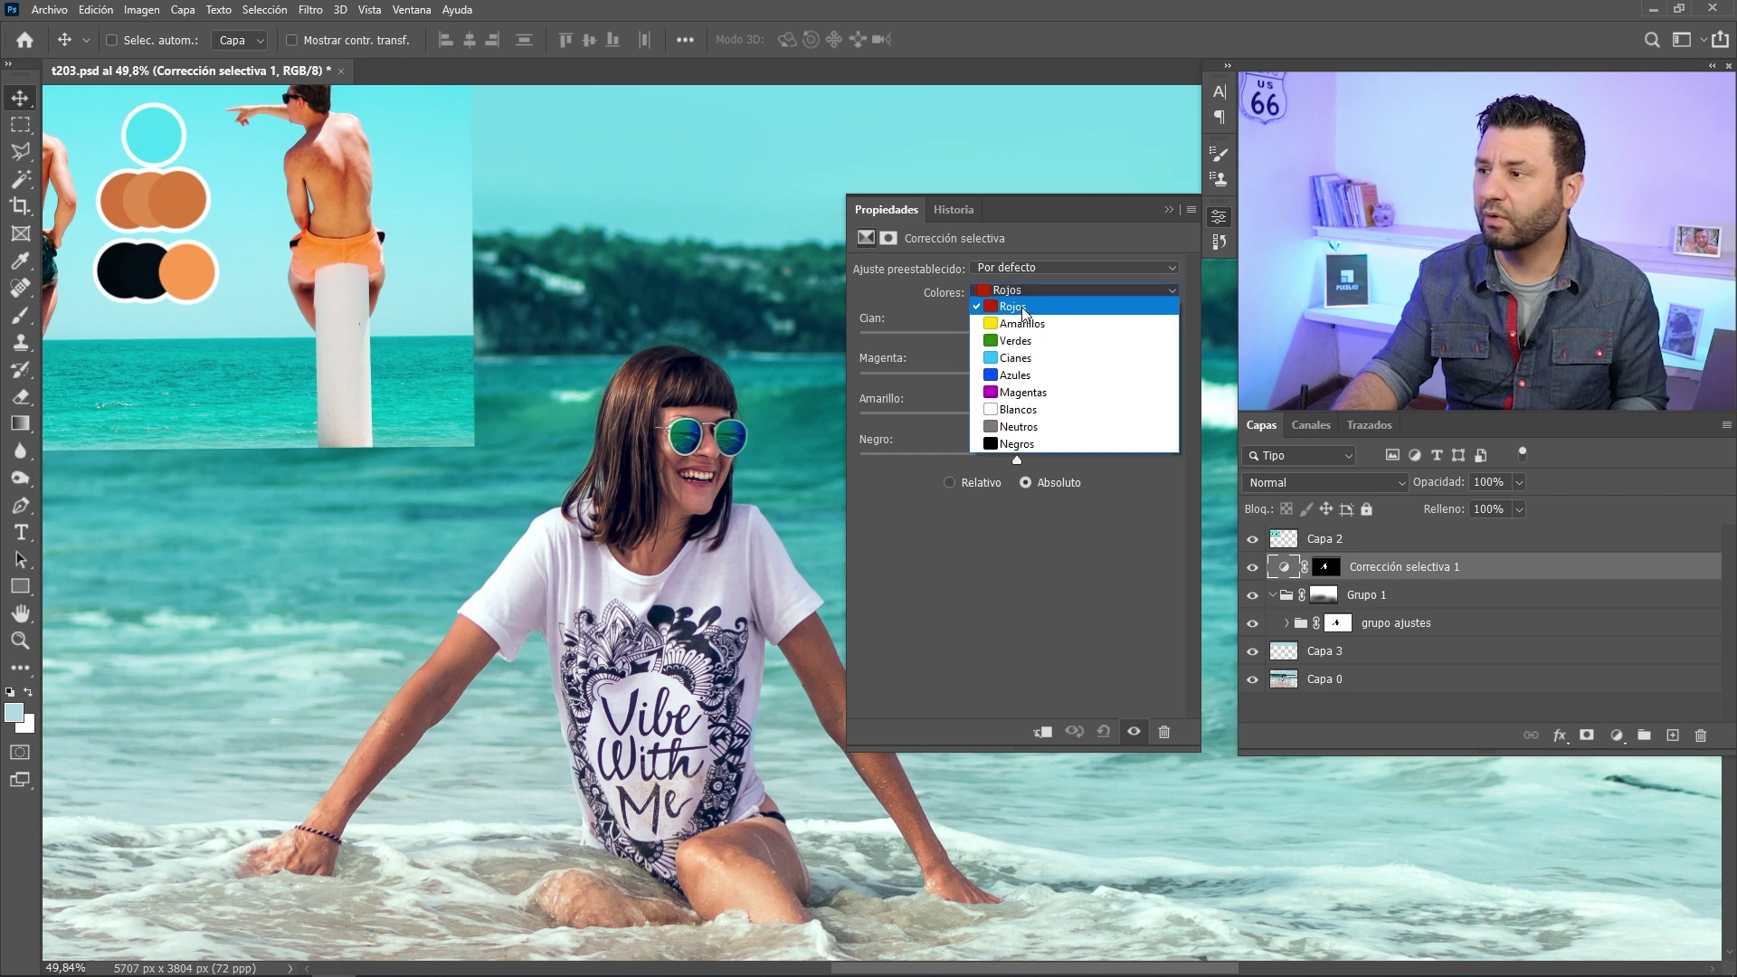
pyautogui.click(1025, 312)
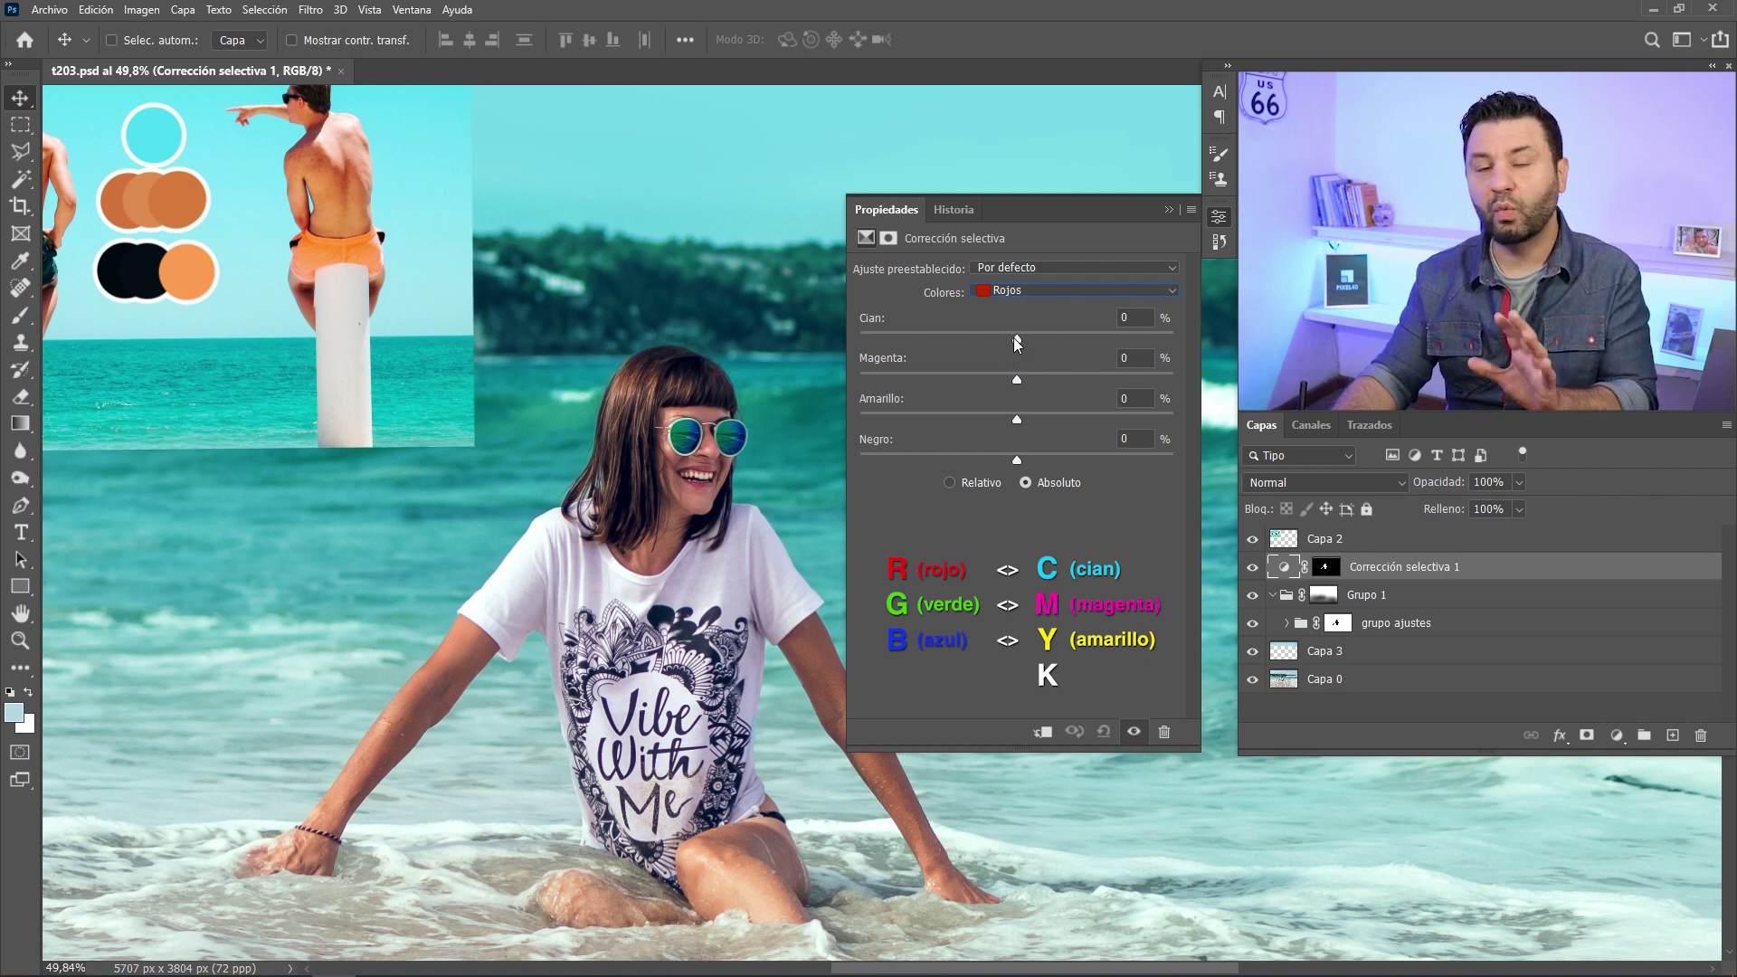
pyautogui.moveTo(1017, 338); pyautogui.dragTo(945, 351)
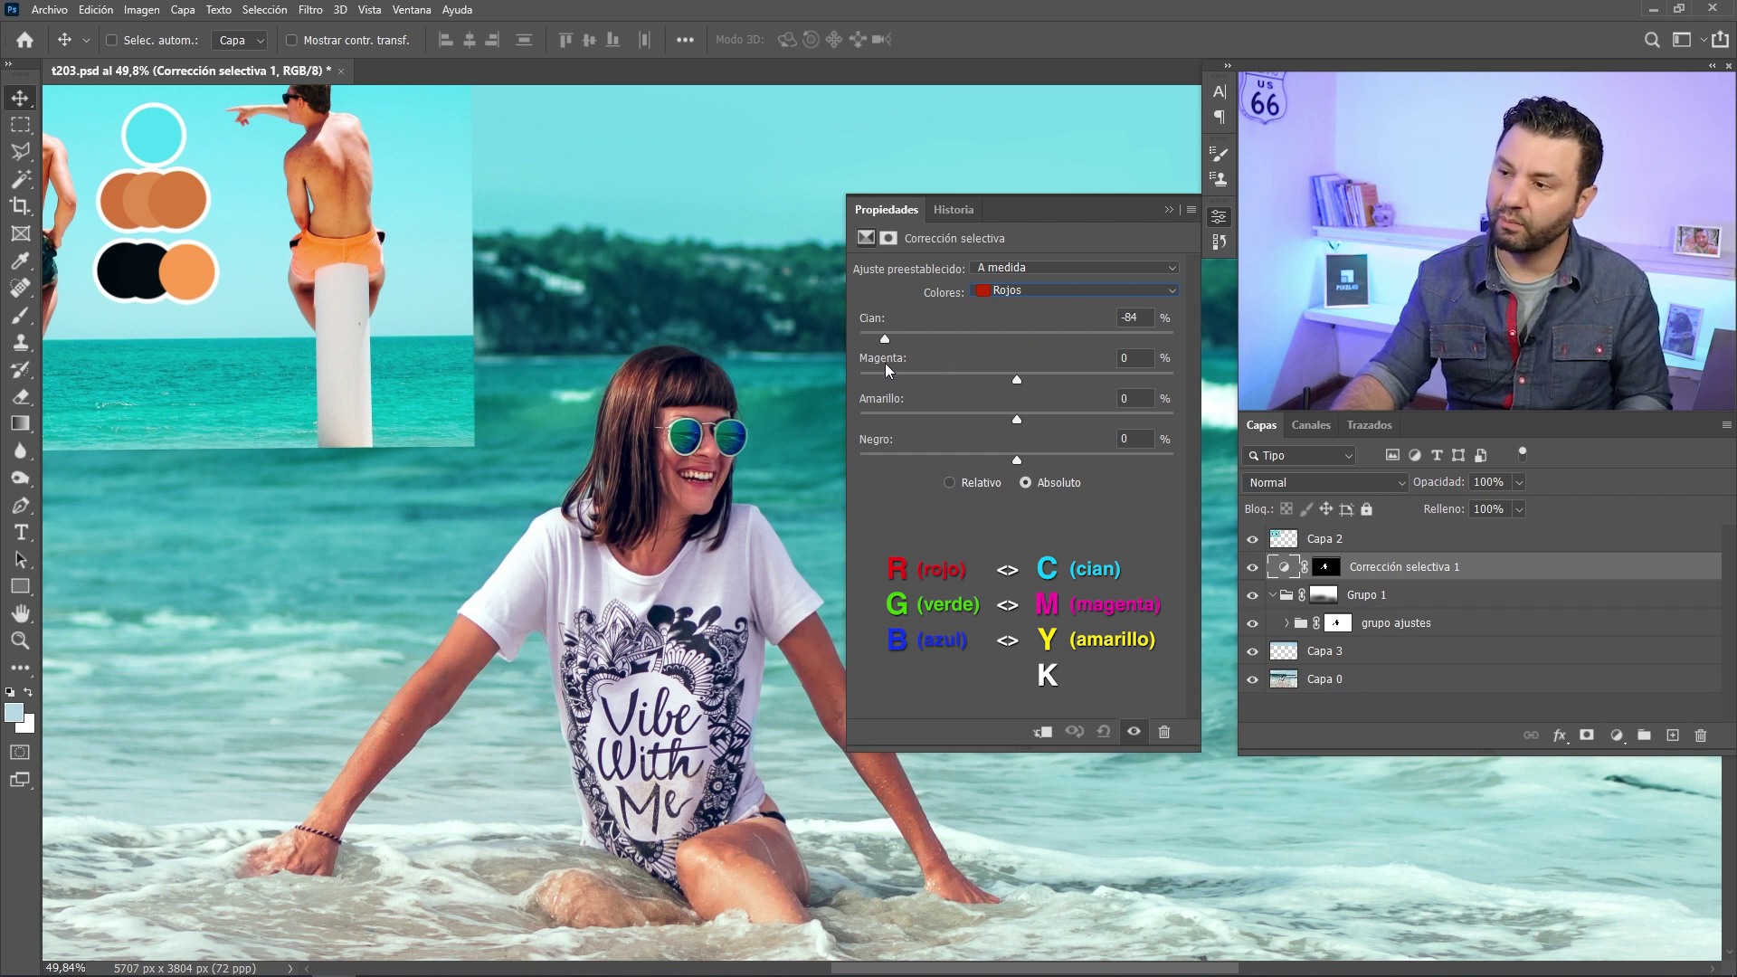
pyautogui.moveTo(884, 362); pyautogui.dragTo(1142, 345)
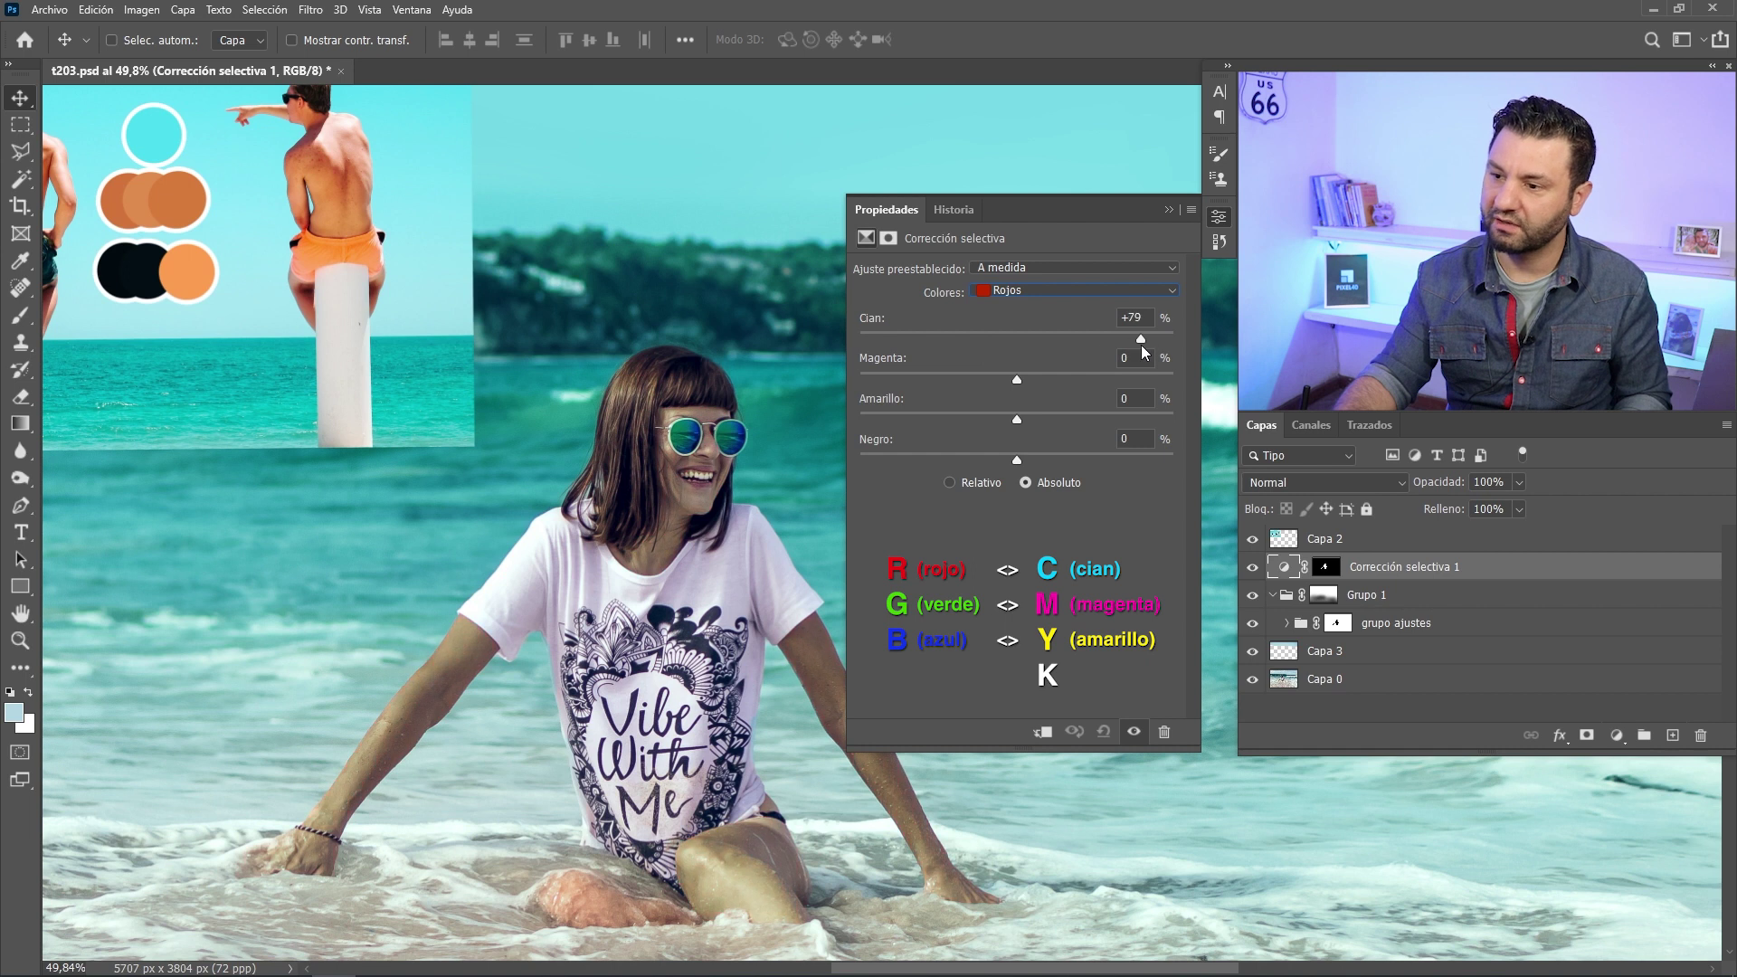
pyautogui.moveTo(1141, 345); pyautogui.dragTo(993, 348)
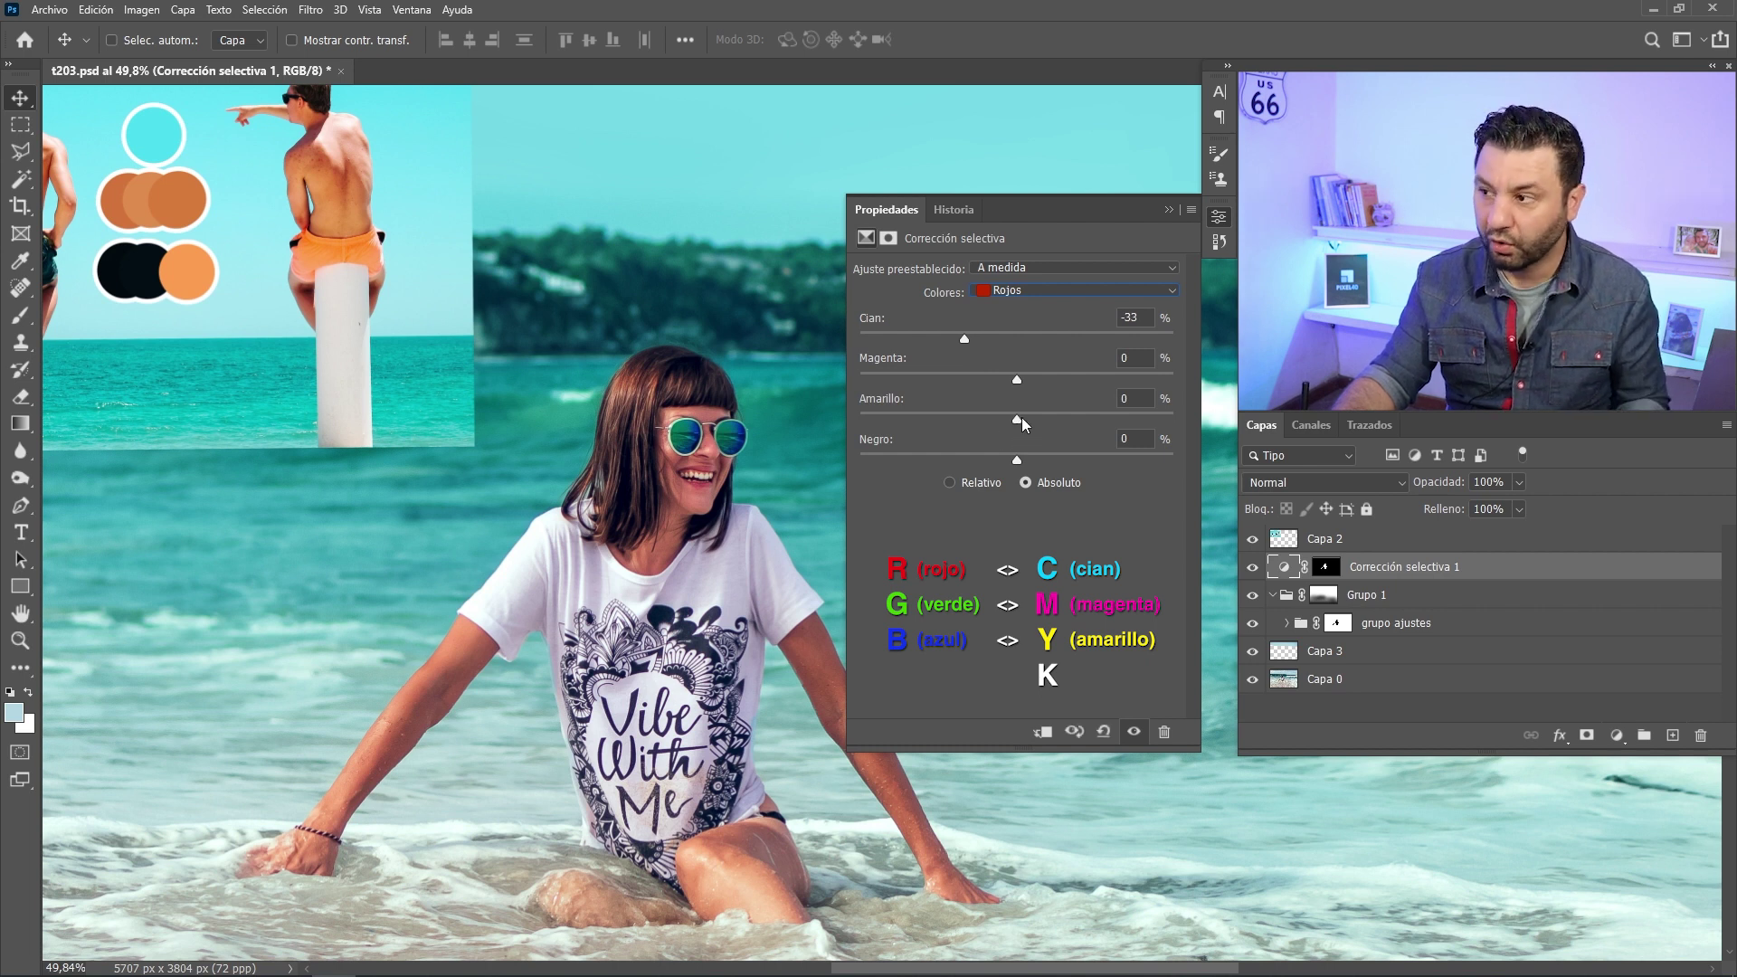
pyautogui.moveTo(1019, 419); pyautogui.dragTo(1039, 421)
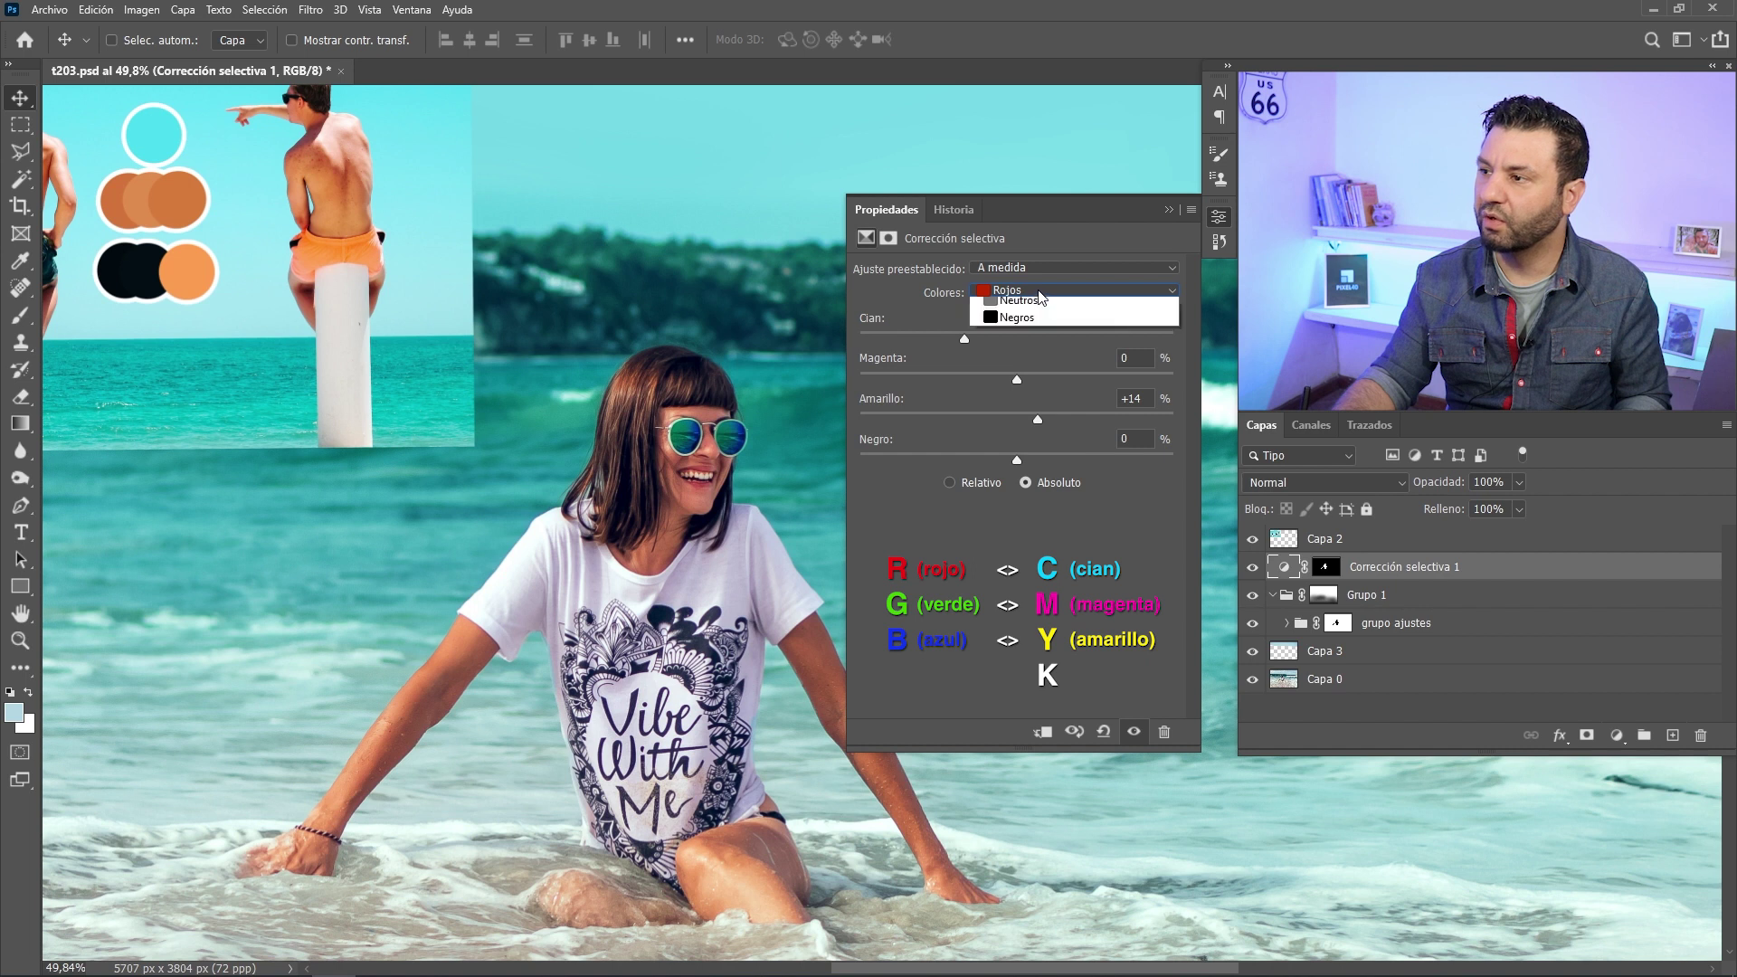
pyautogui.click(1039, 292)
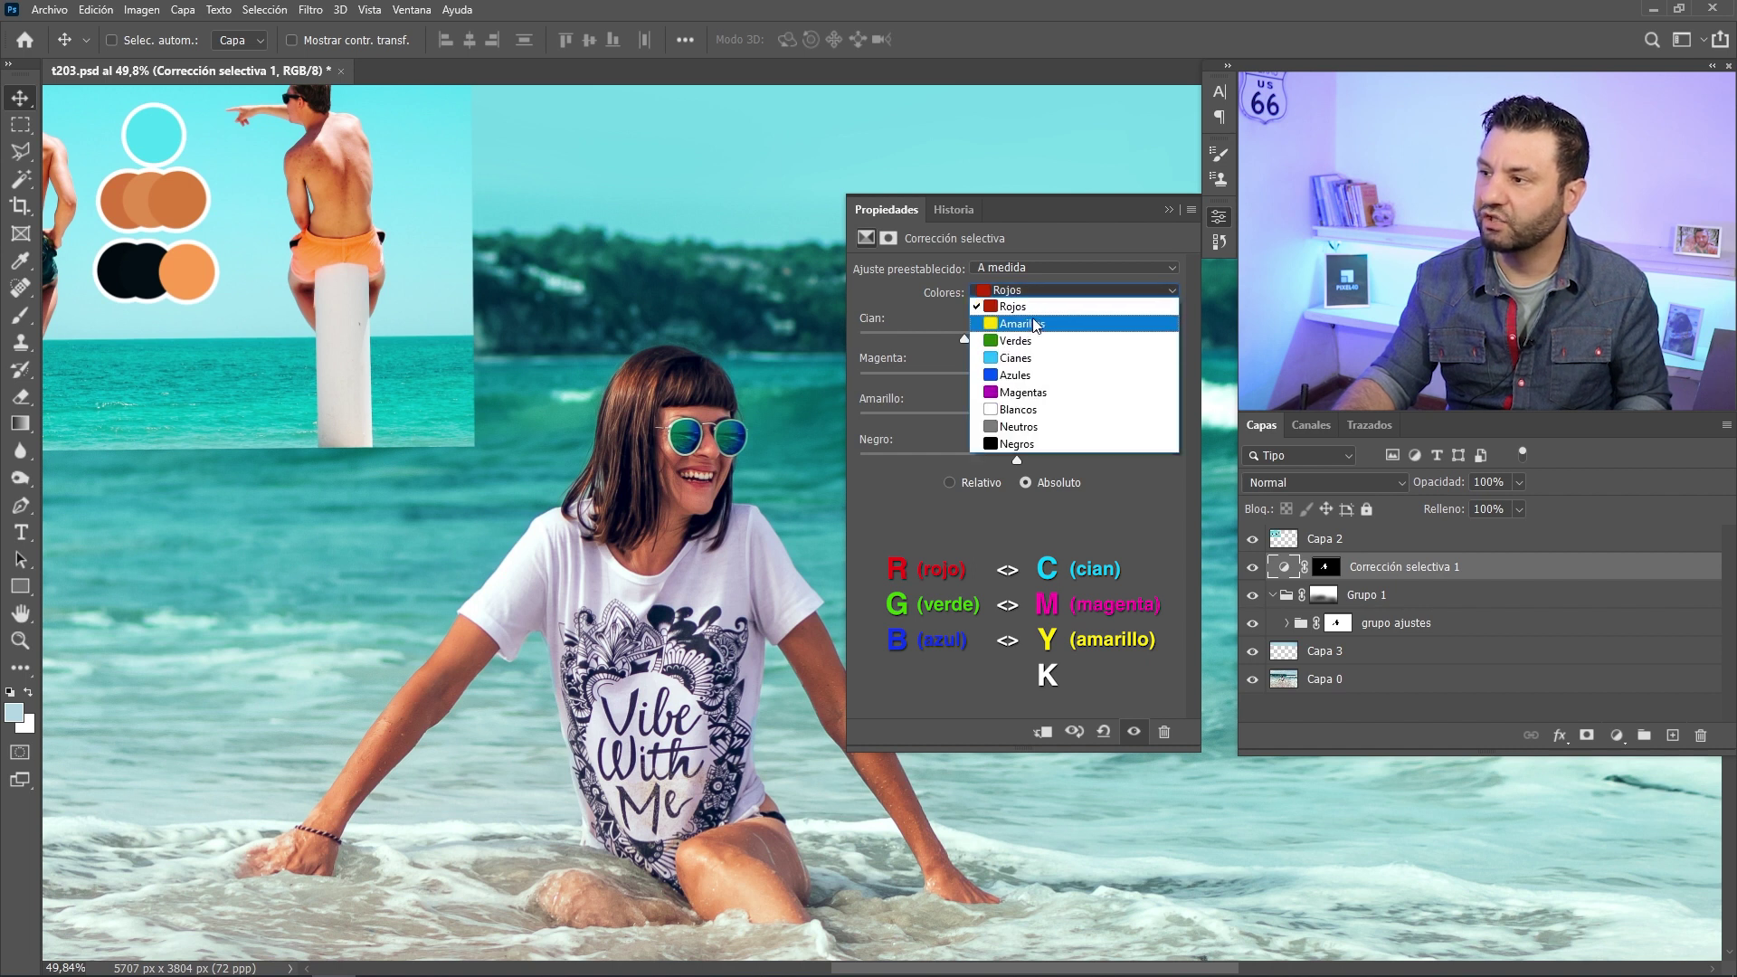
# - Set the Selective Color yellows to cyan -22, yellow +15 and black 0
pyautogui.click(1017, 324)
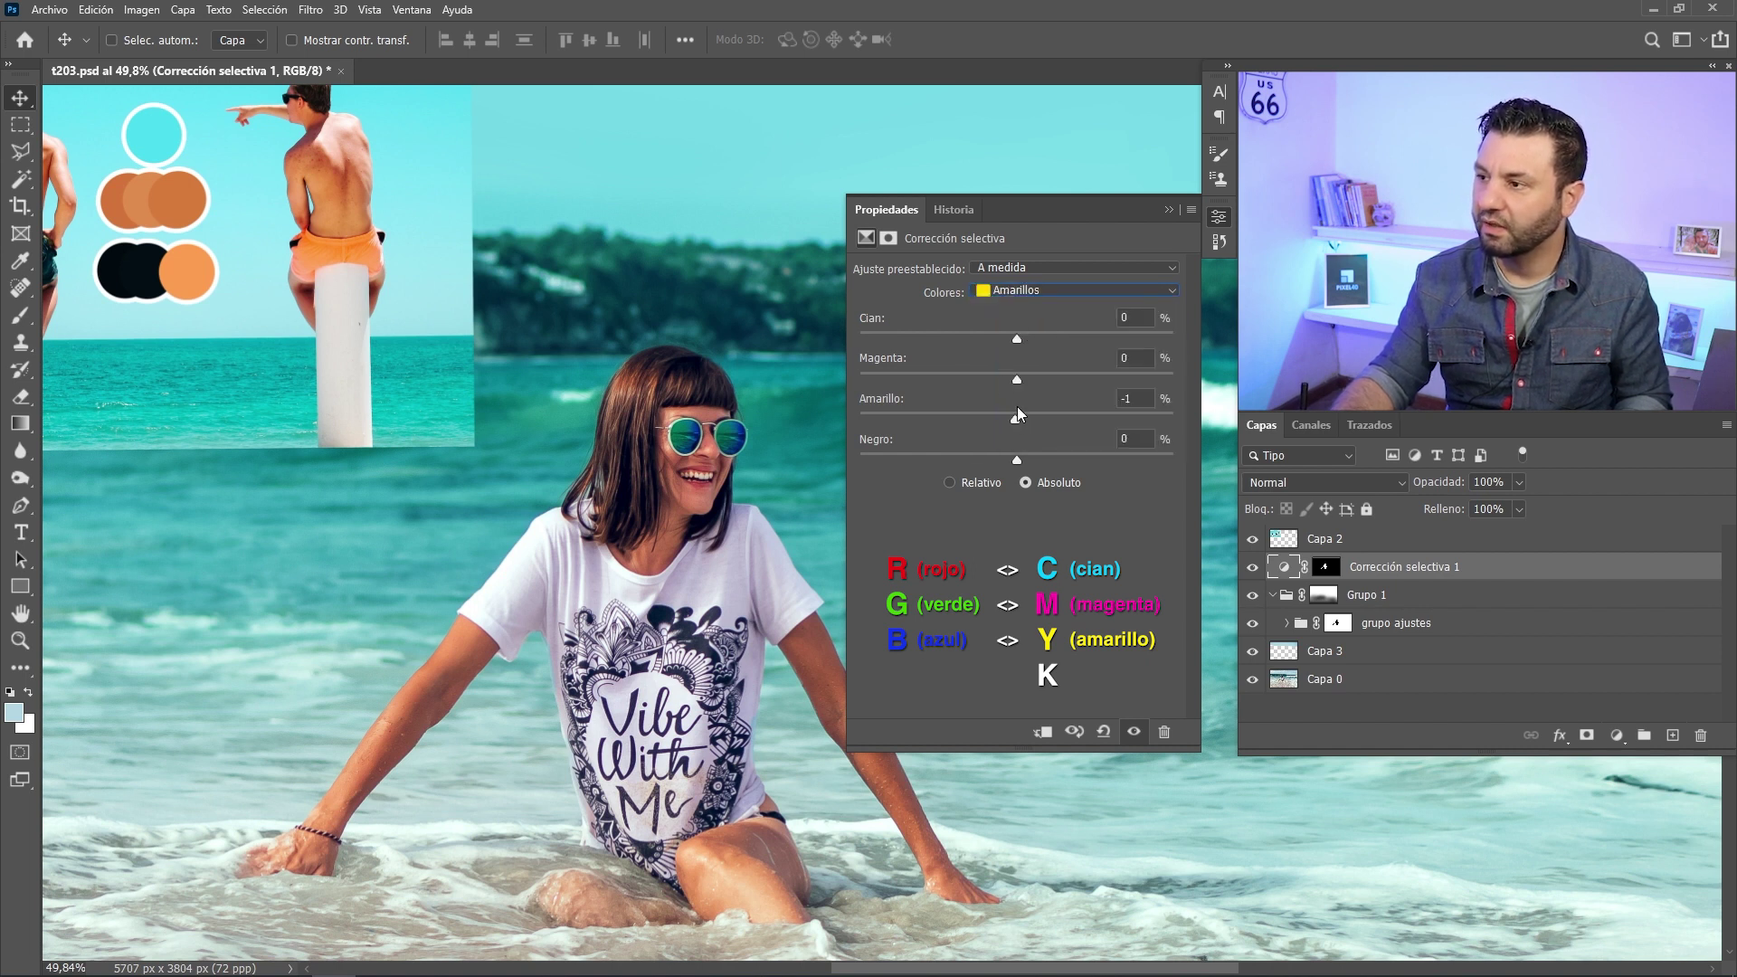
pyautogui.moveTo(1016, 418); pyautogui.dragTo(1039, 418)
pyautogui.moveTo(1017, 338); pyautogui.dragTo(993, 339)
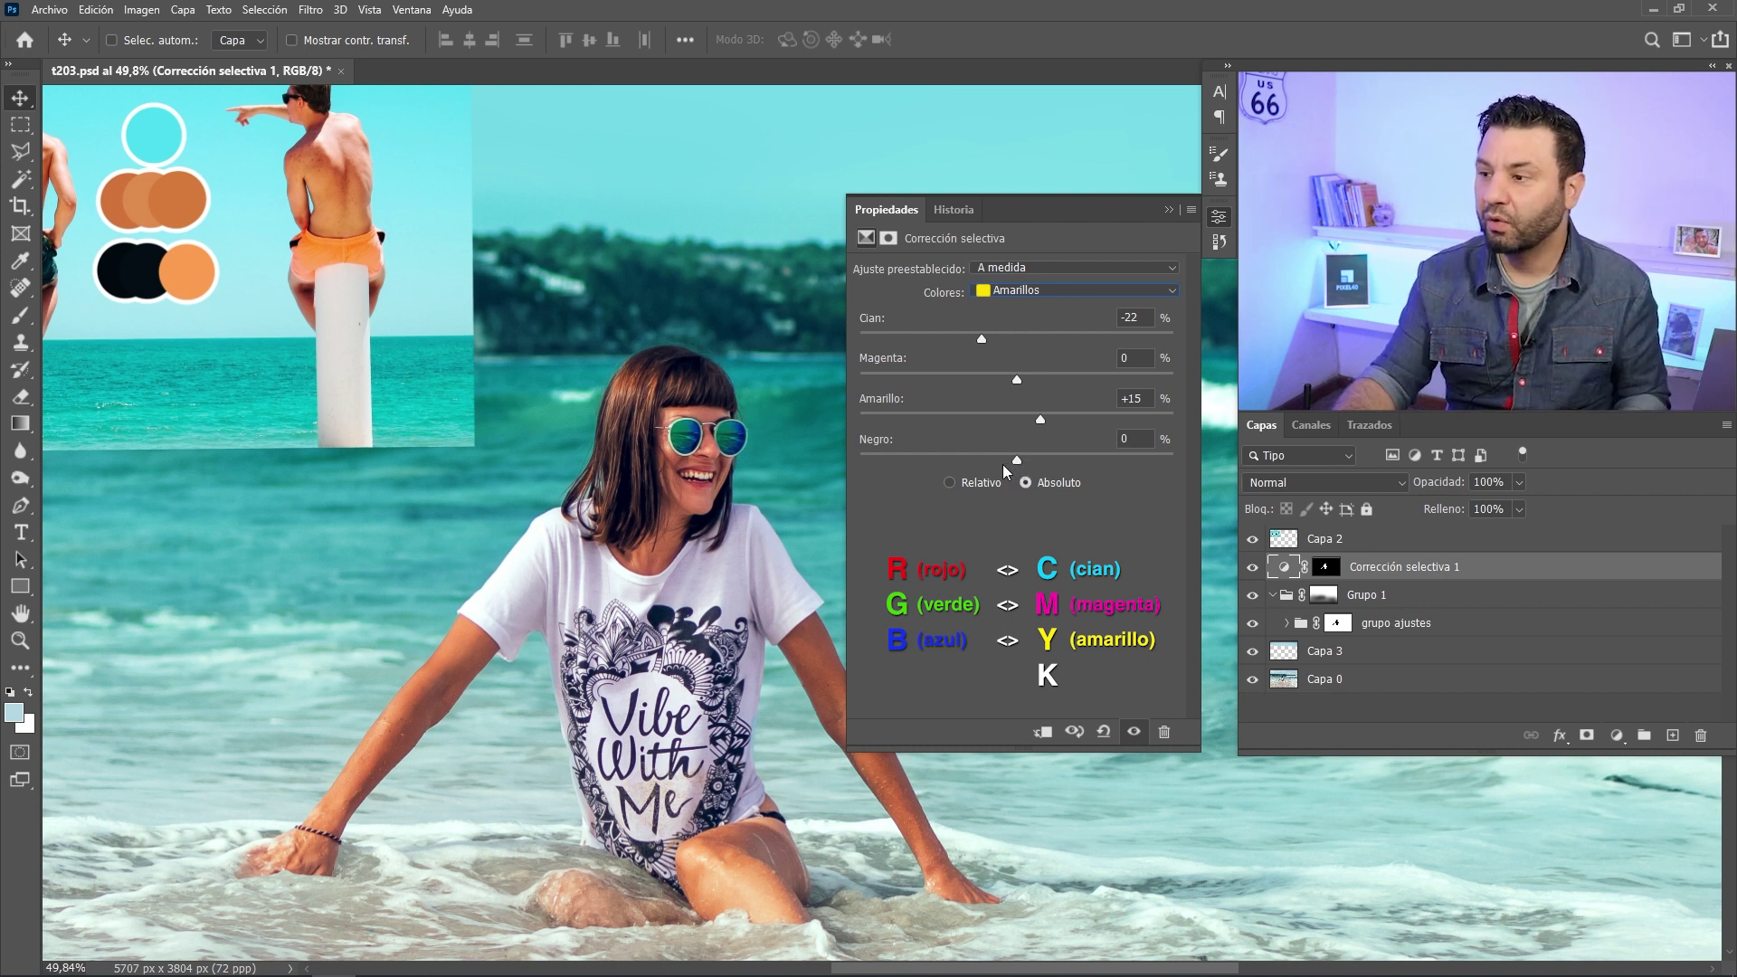
pyautogui.moveTo(1007, 463)
pyautogui.mouseDown()
pyautogui.moveTo(925, 465)
pyautogui.moveTo(1103, 459)
pyautogui.moveTo(943, 466)
pyautogui.moveTo(1086, 461)
pyautogui.moveTo(1045, 460)
pyautogui.mouseUp()
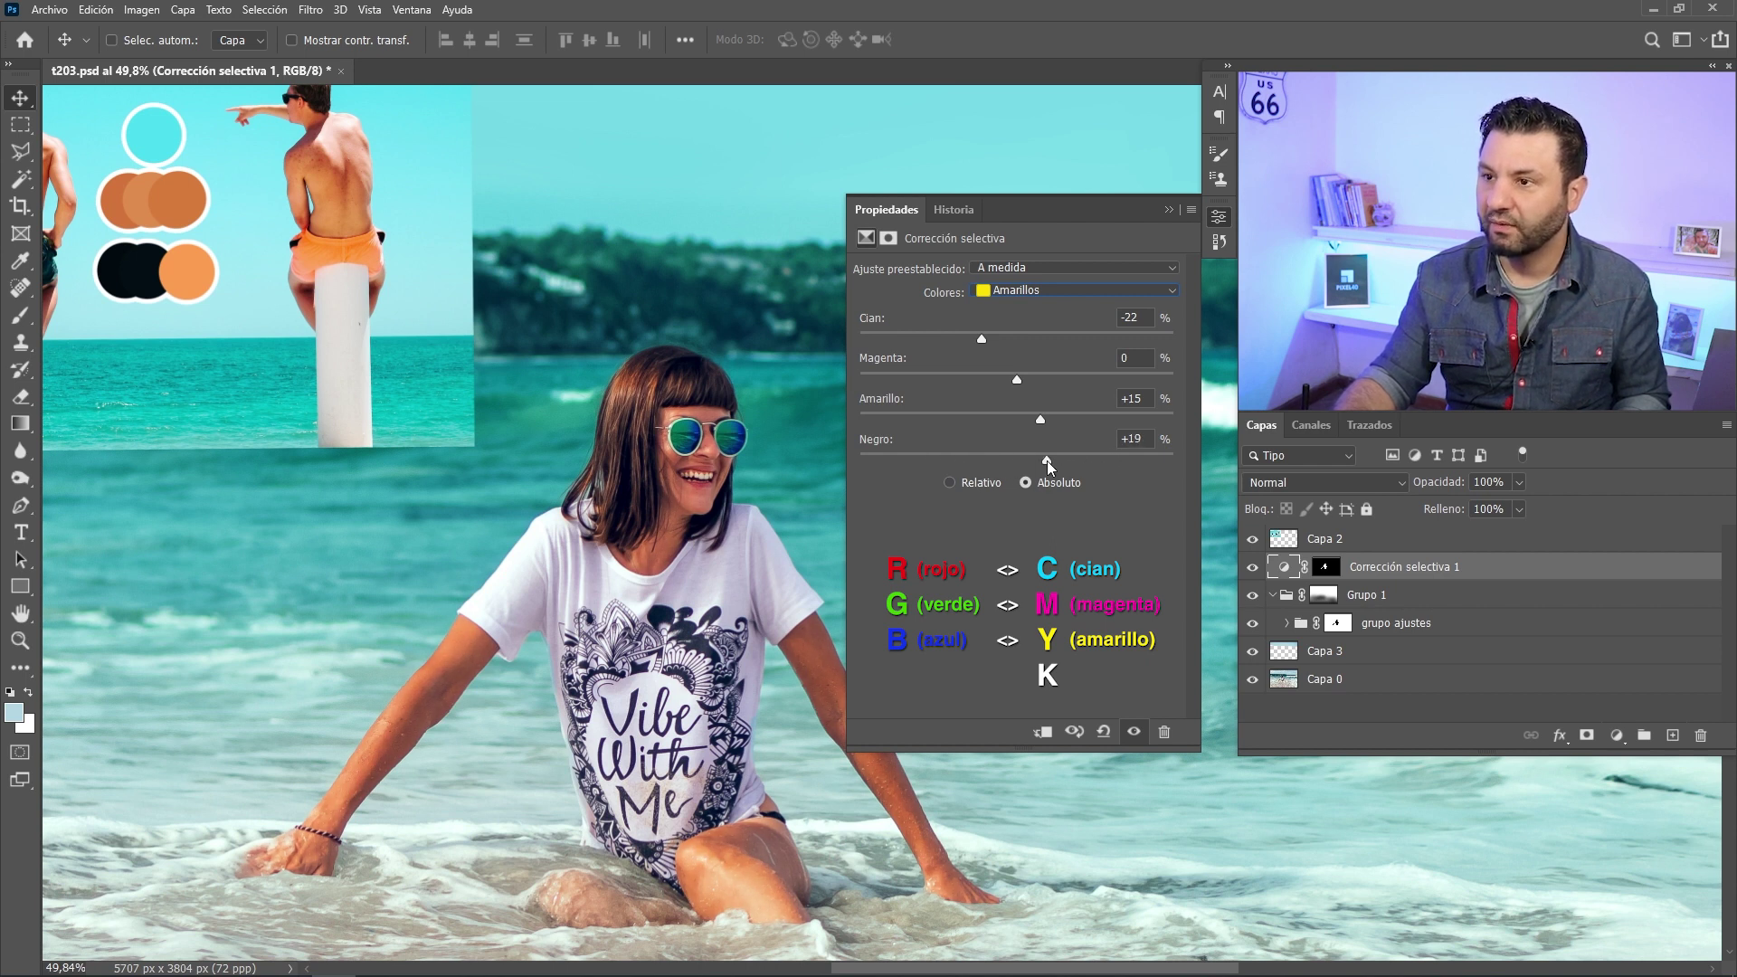
pyautogui.moveTo(1026, 461); pyautogui.dragTo(1013, 461)
pyautogui.doubleClick(1131, 438)
pyautogui.write('0')
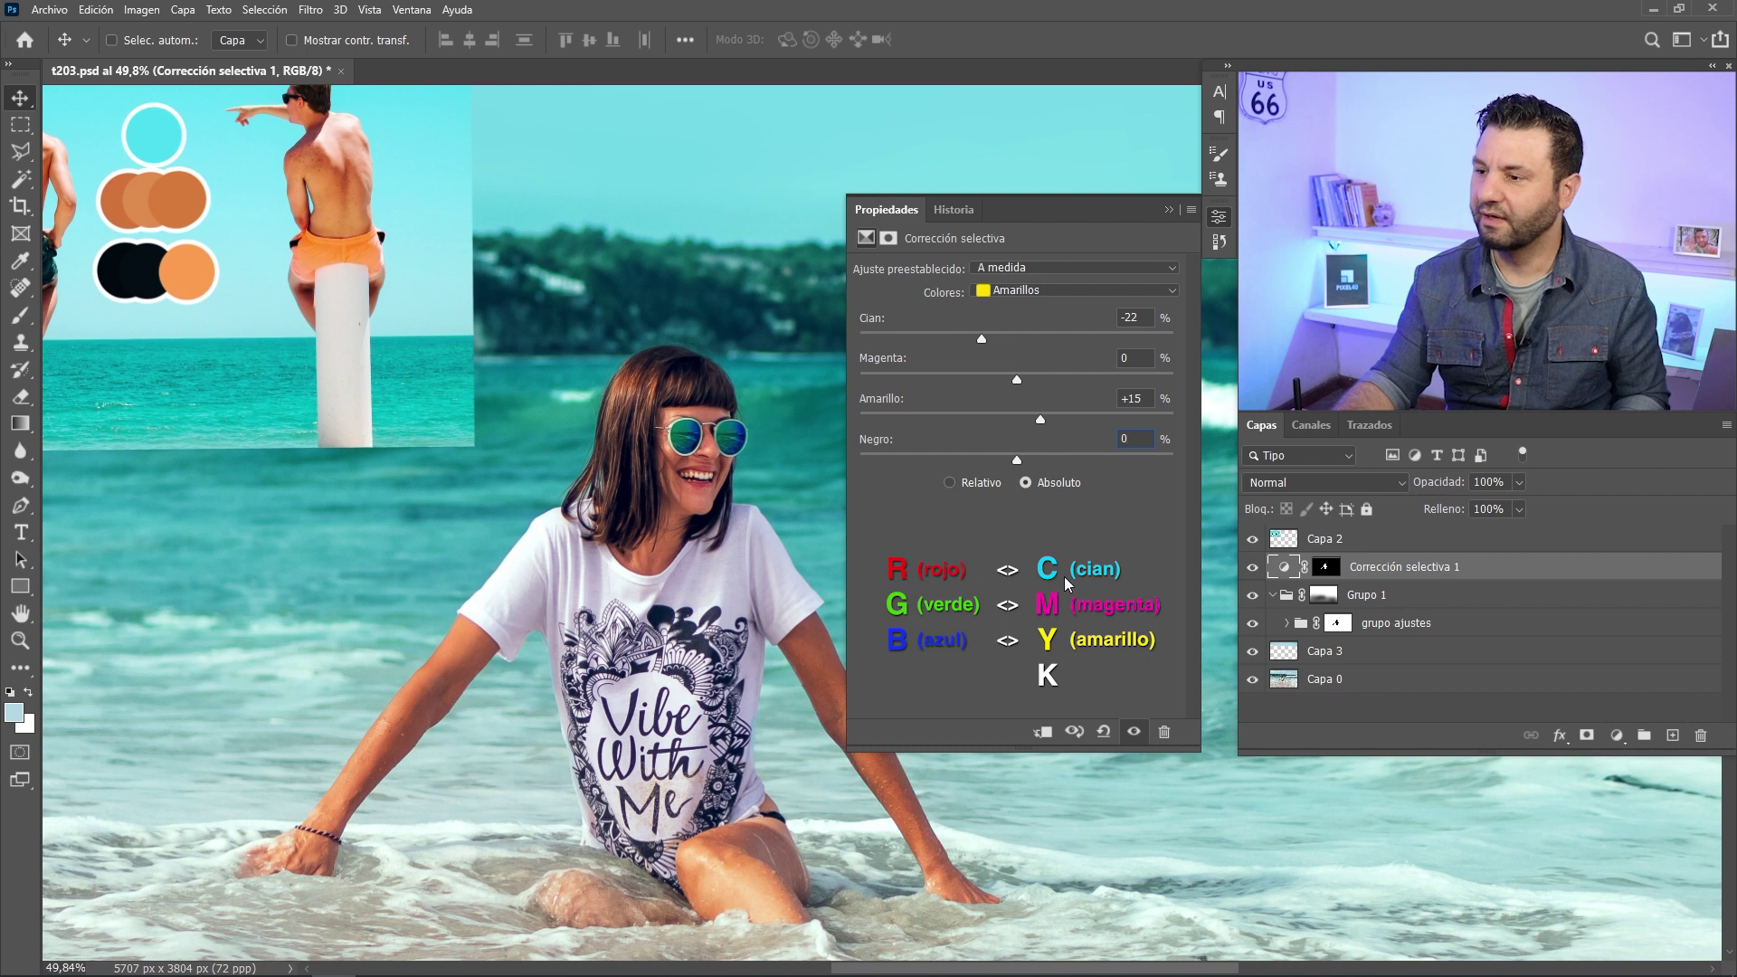
pyautogui.click(1219, 217)
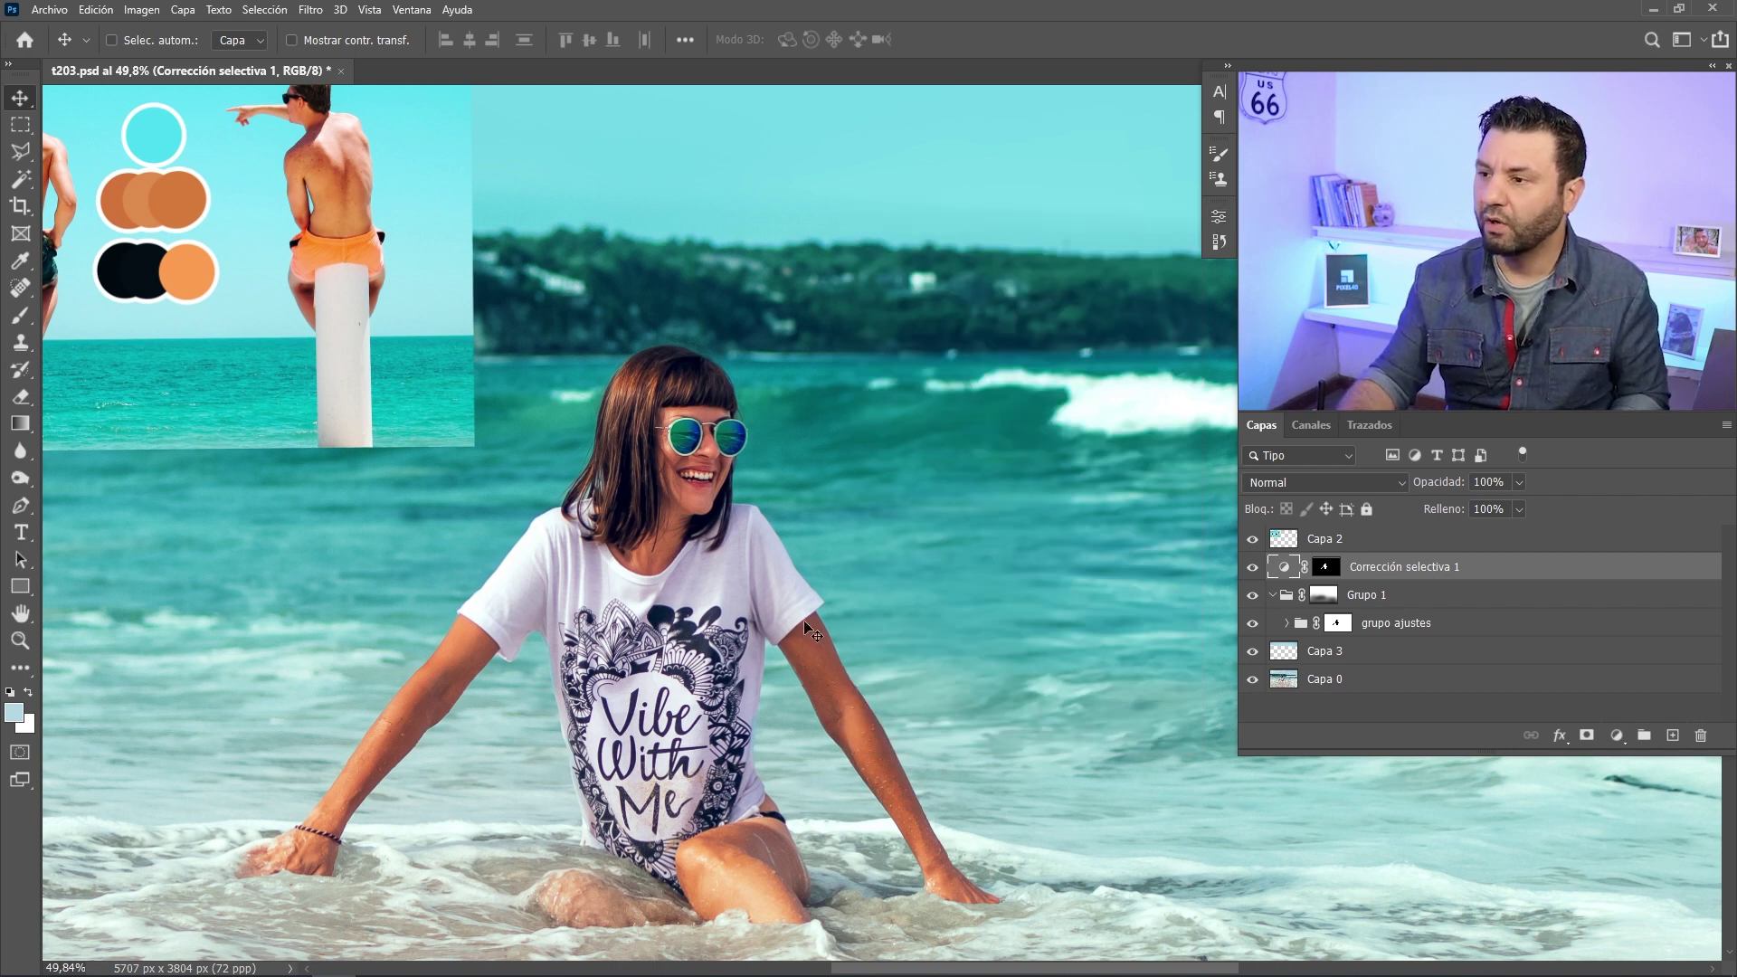
# - Hide the Capa 2 reference collage and add a new Levels adjustment layer
pyautogui.scroll(-3, 821, 588)
pyautogui.moveTo(740, 669); pyautogui.dragTo(915, 700)
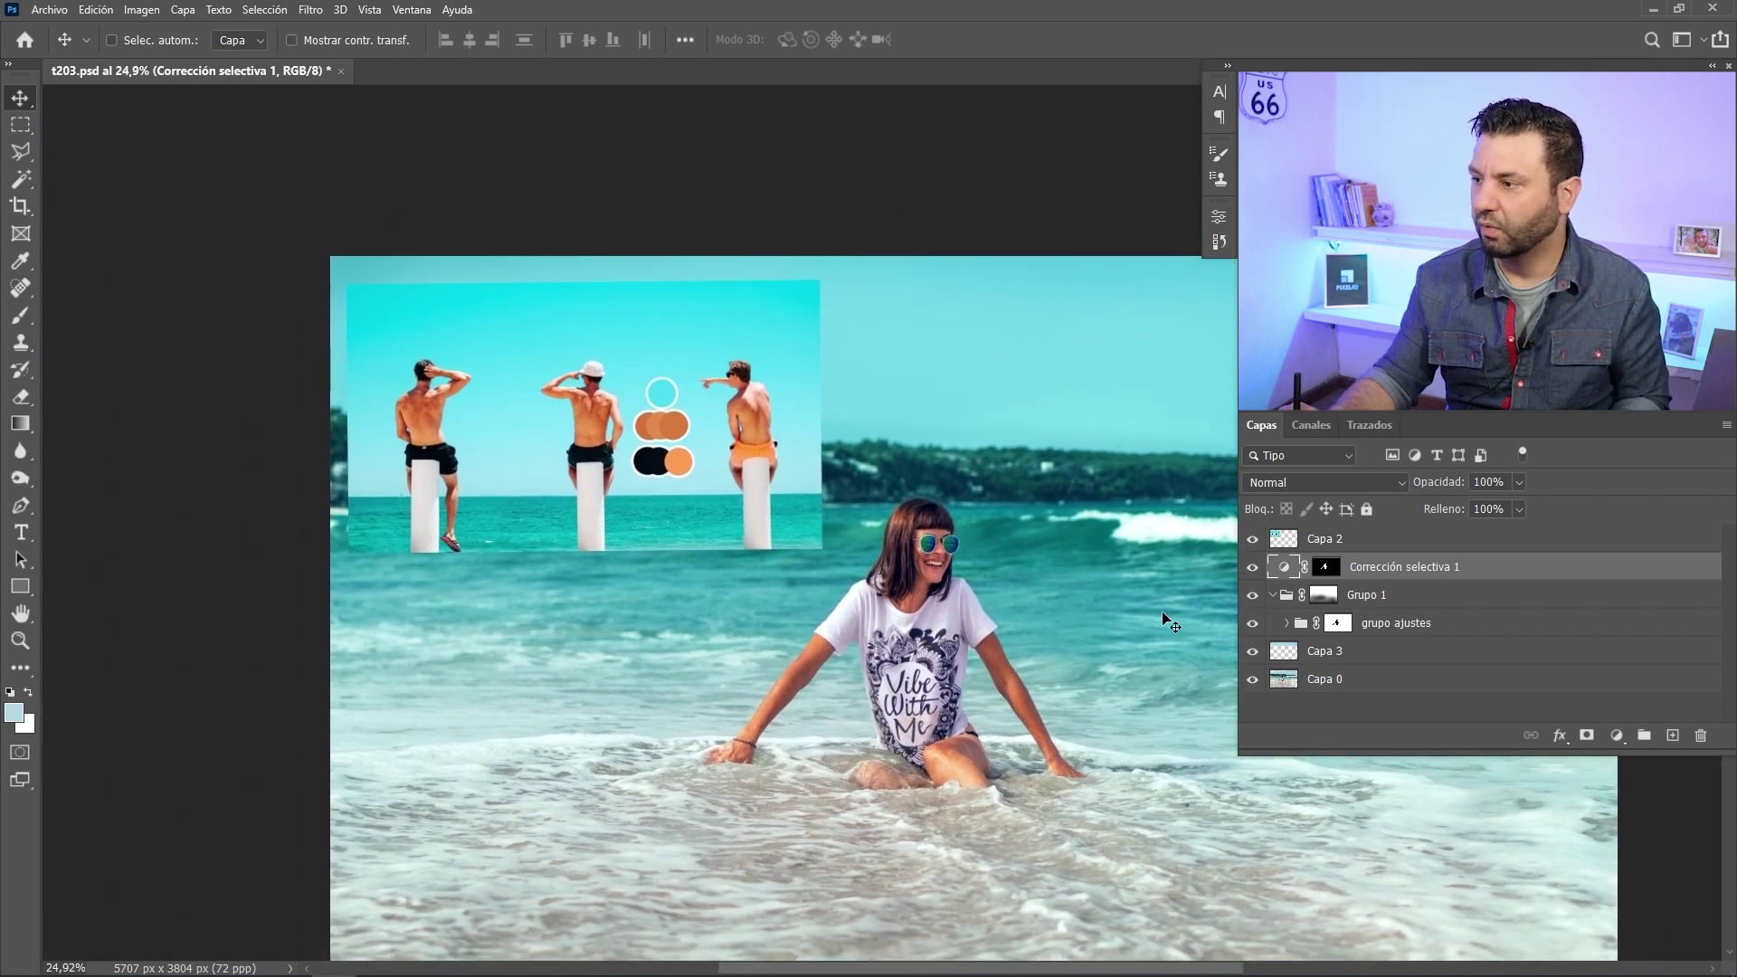
pyautogui.click(1314, 540)
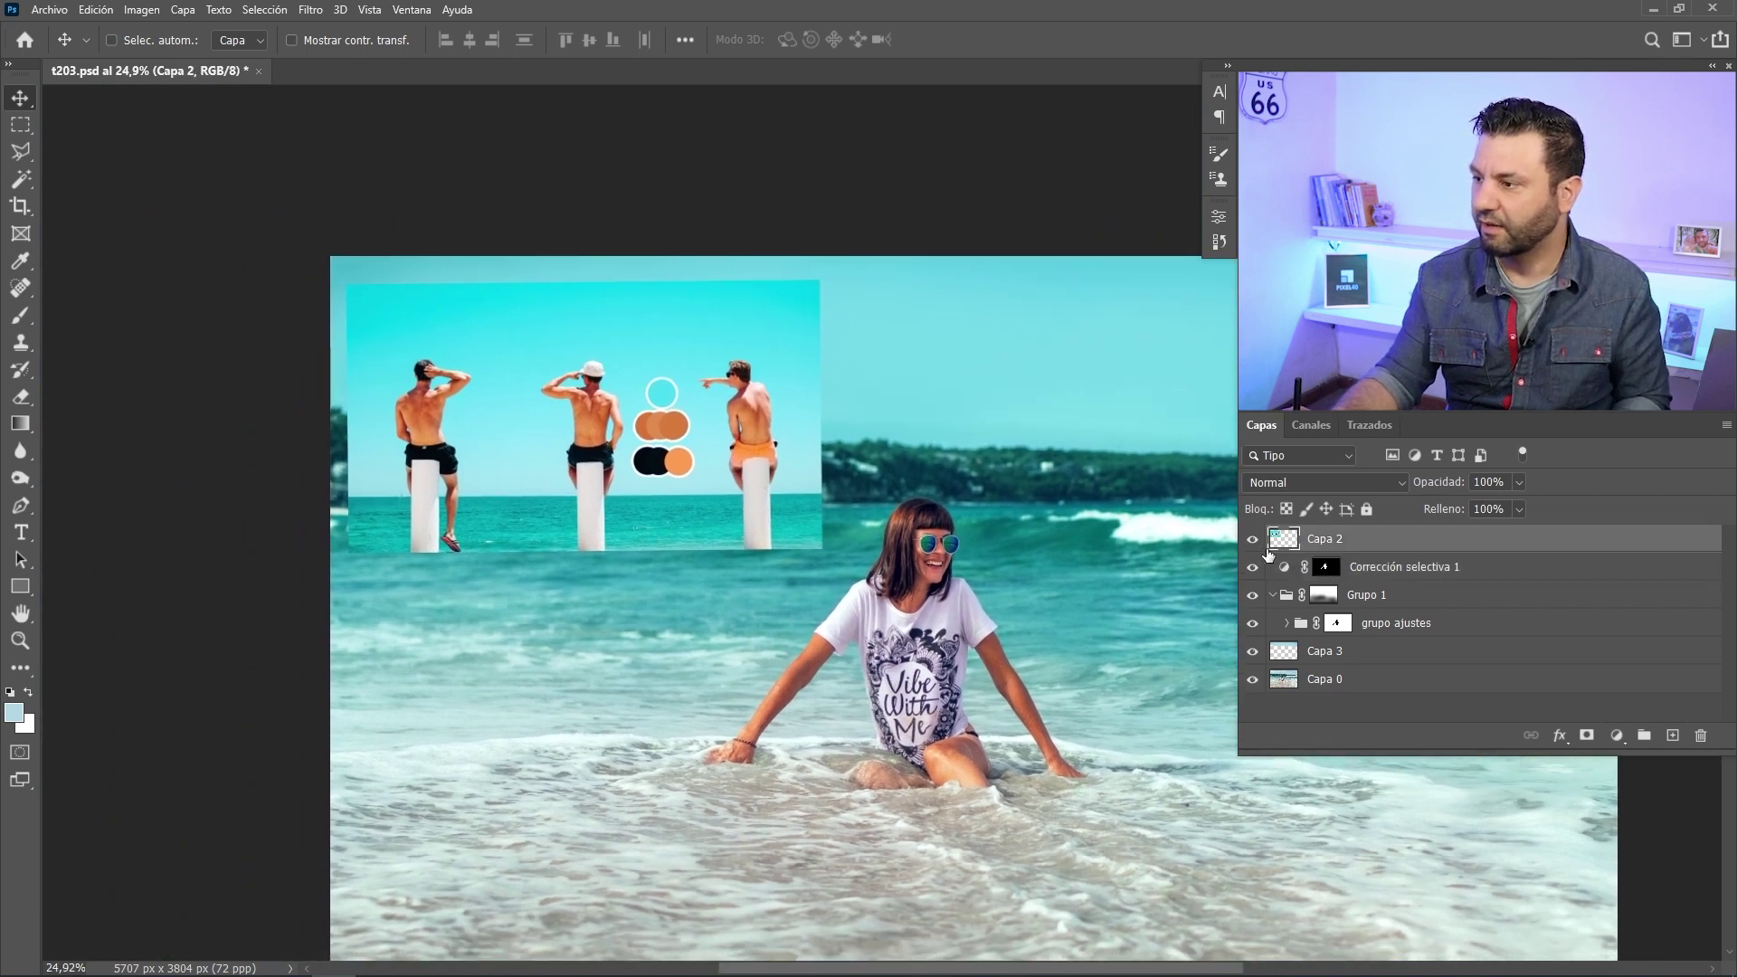
pyautogui.click(1252, 538)
pyautogui.click(1371, 570)
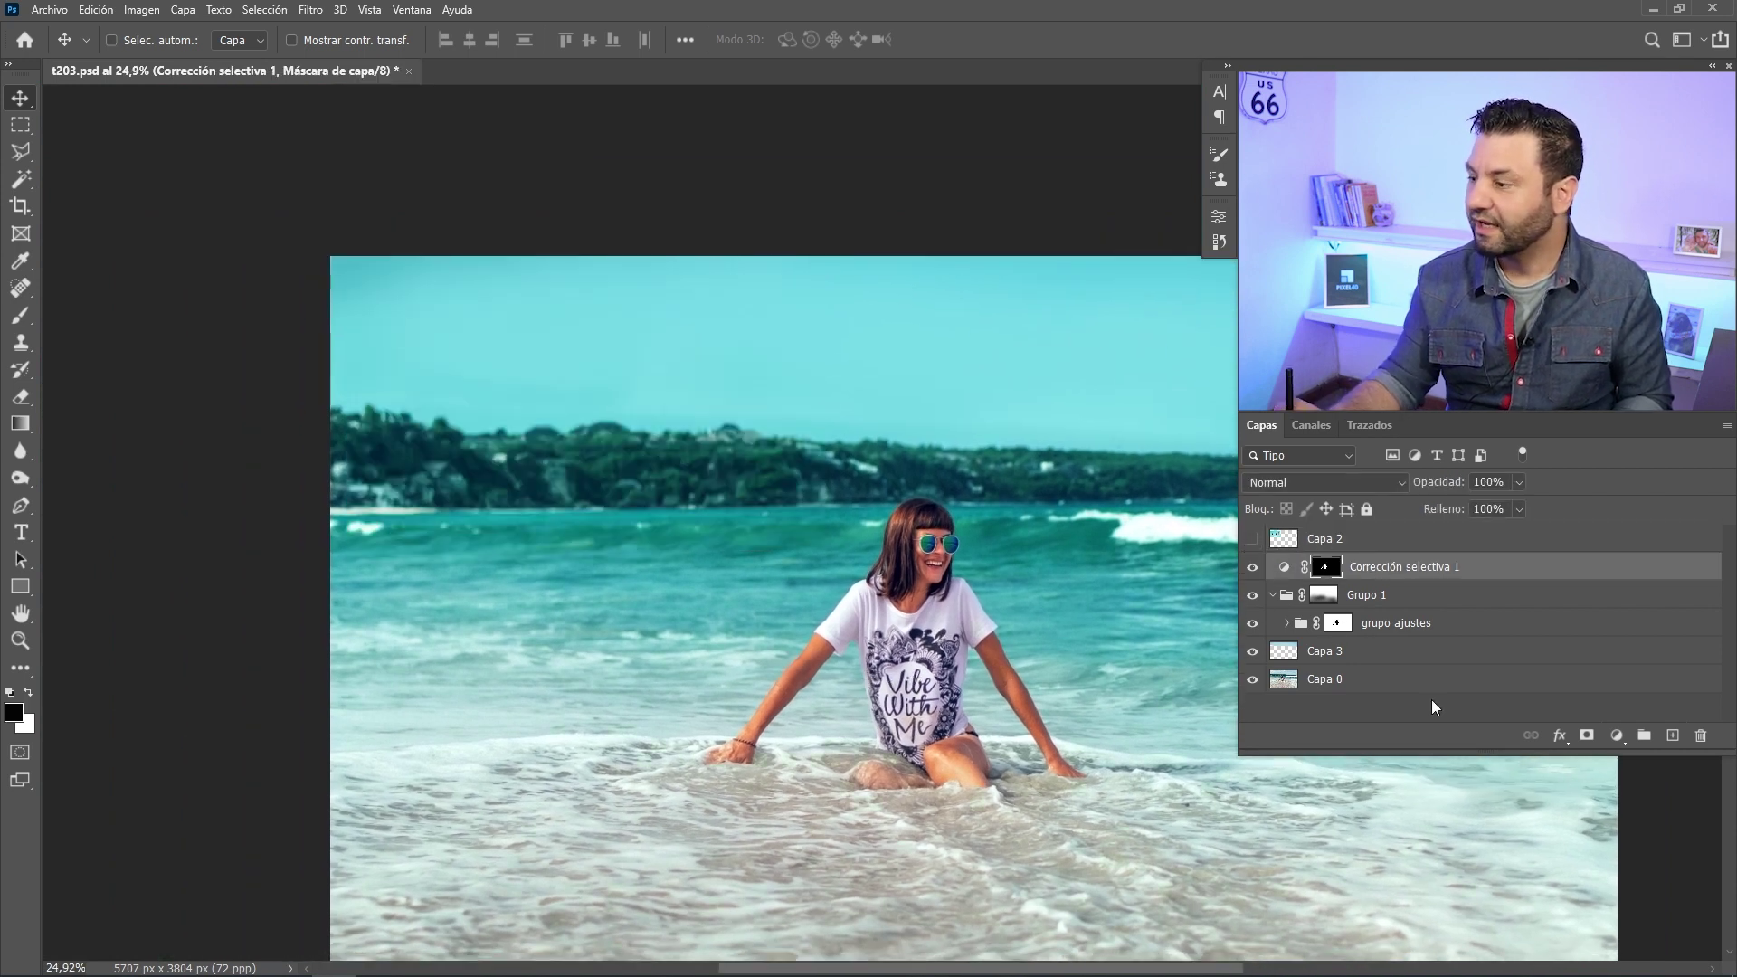
pyautogui.click(1617, 737)
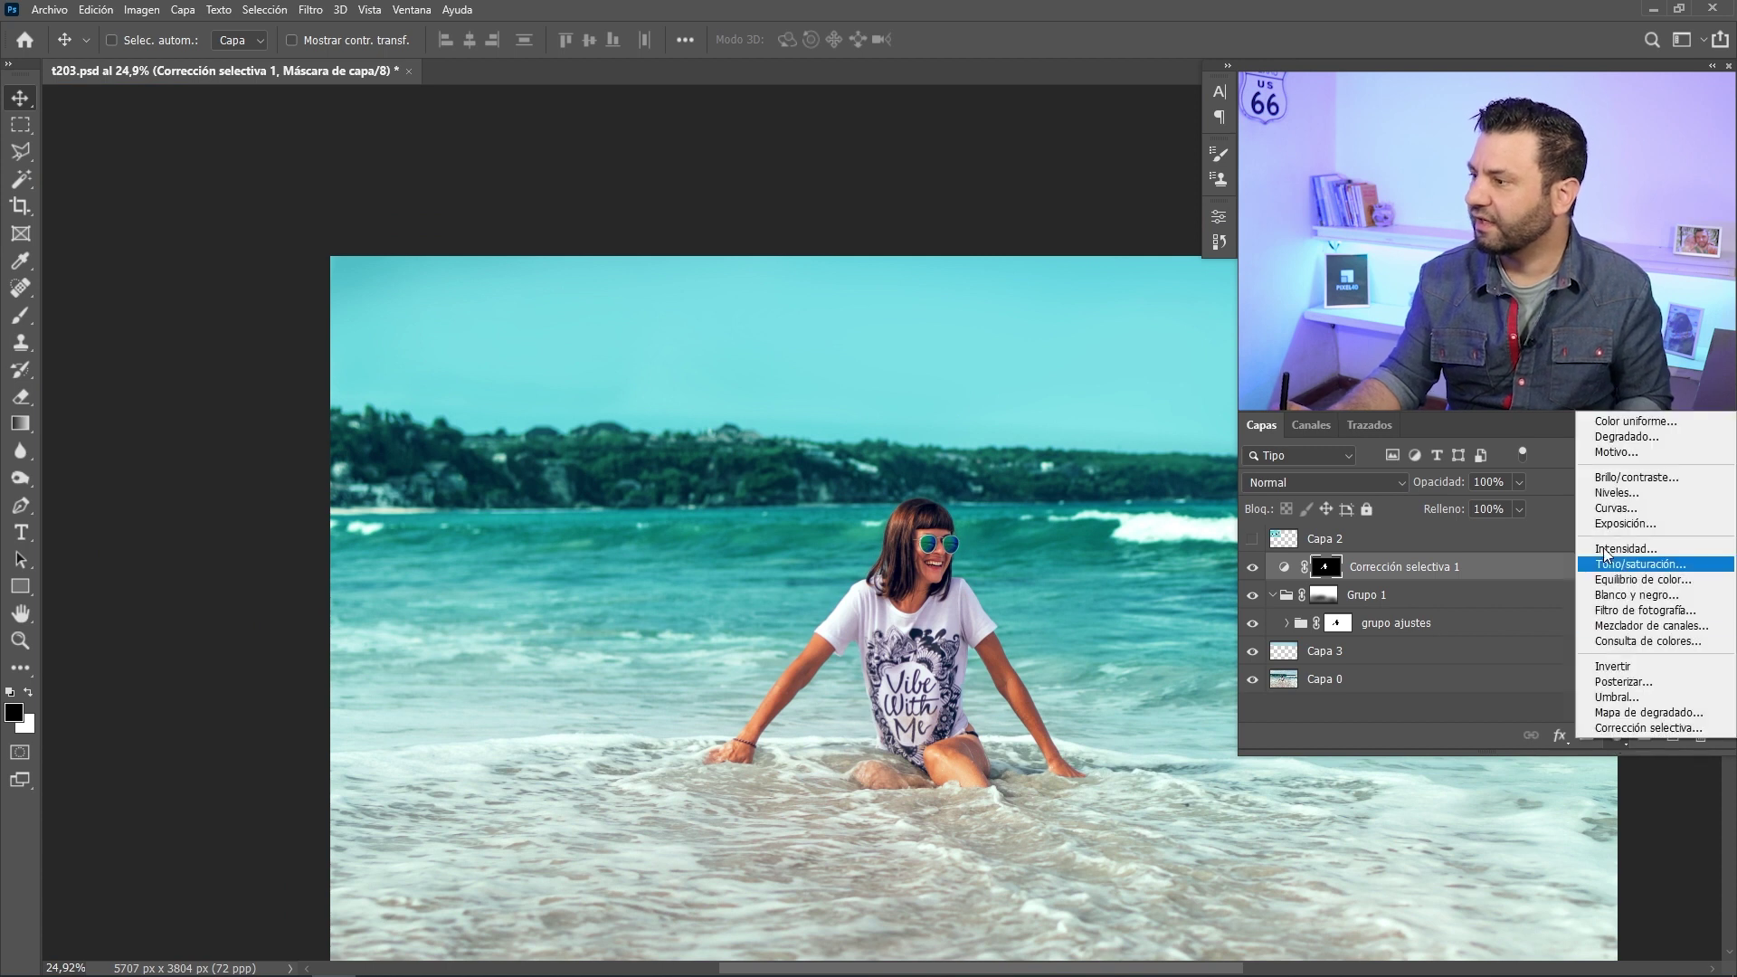
pyautogui.click(1612, 493)
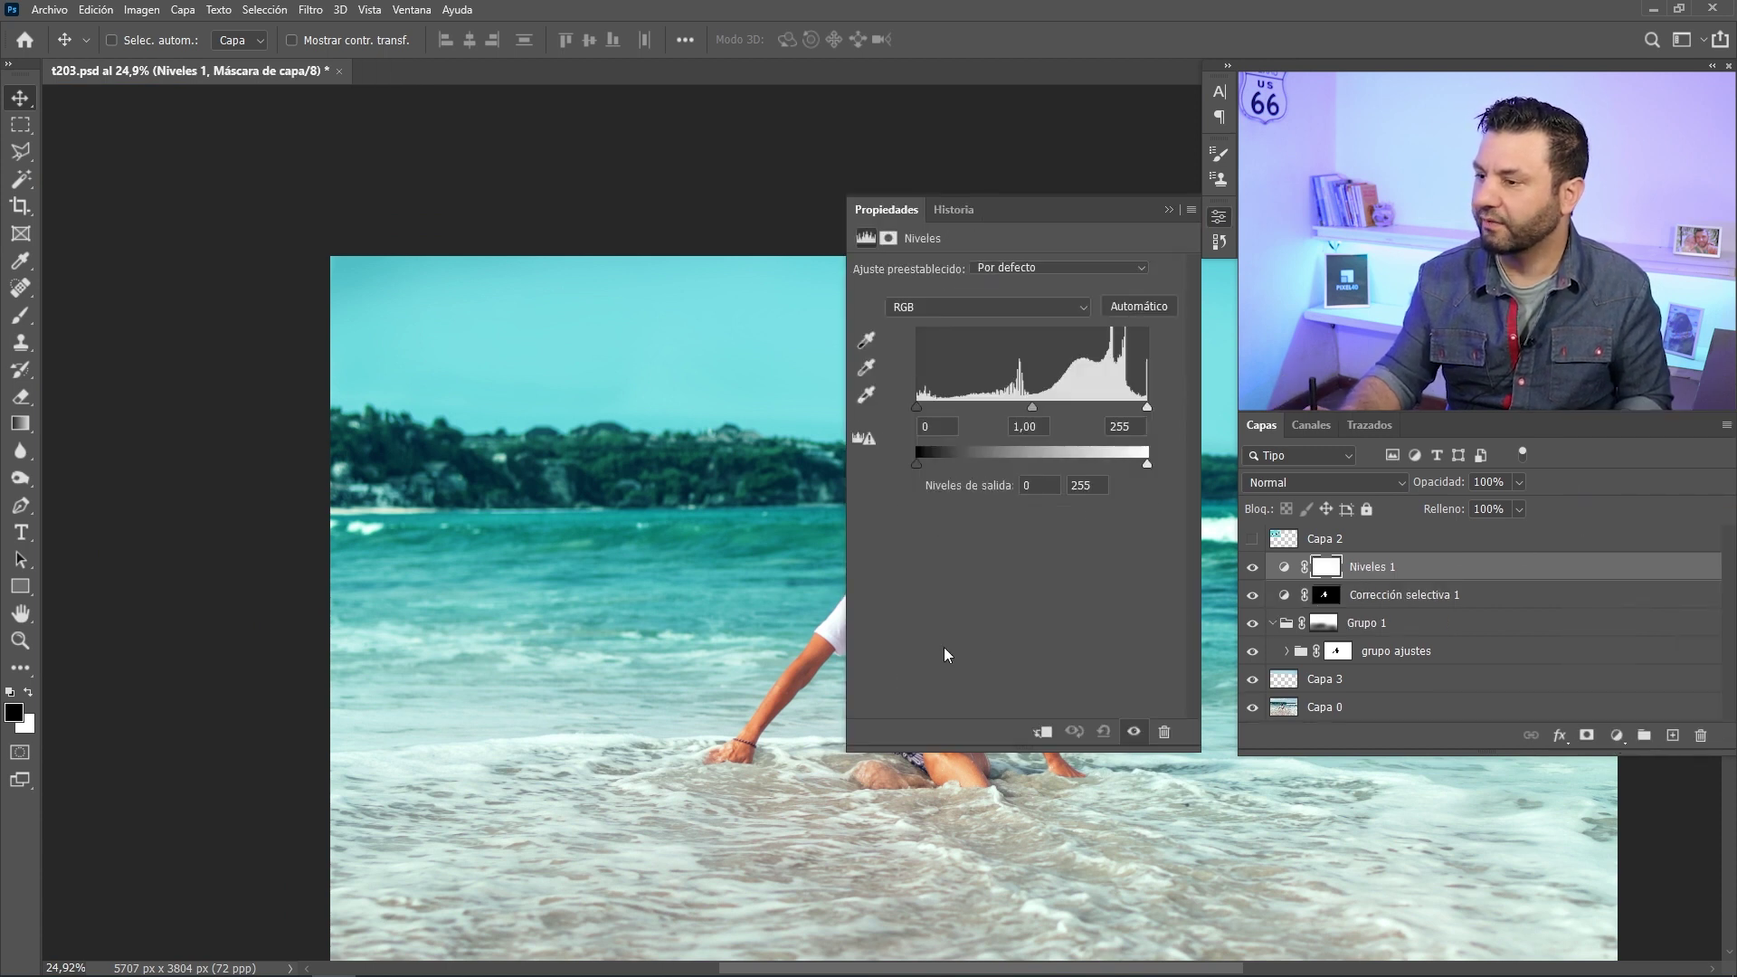
# - Set the Levels input sliders to 26 black, 1.25 midtone and 224 white
pyautogui.scroll(-3, 942, 648)
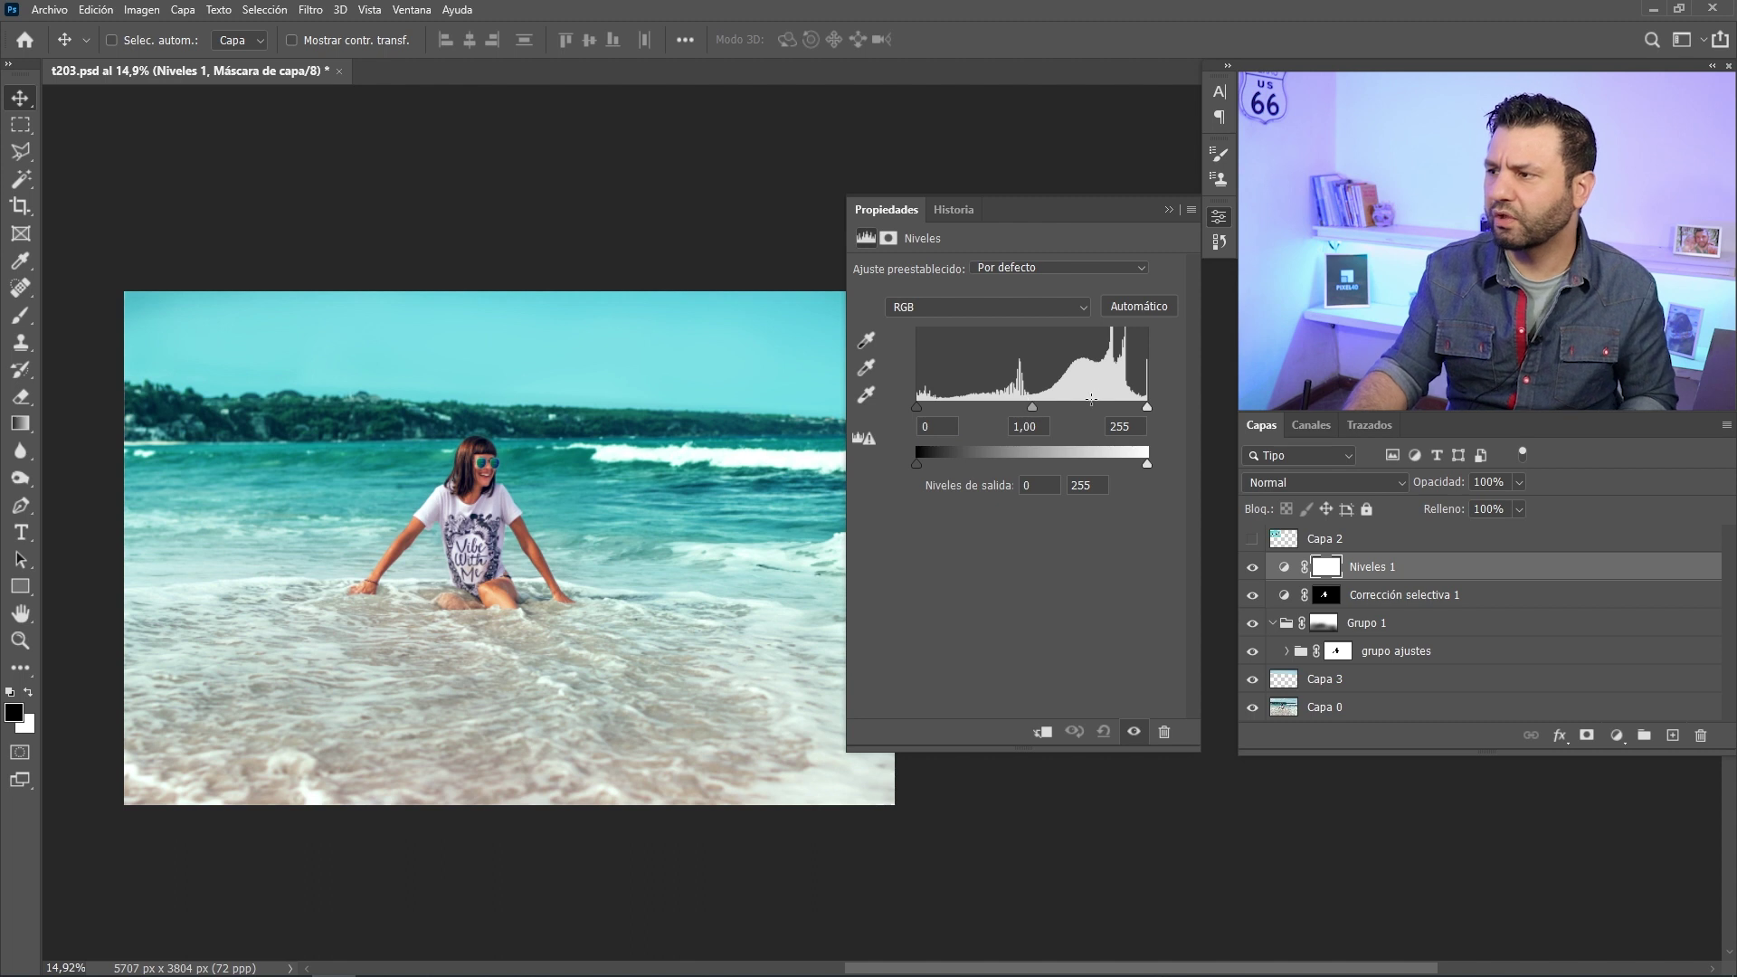
pyautogui.click(1253, 541)
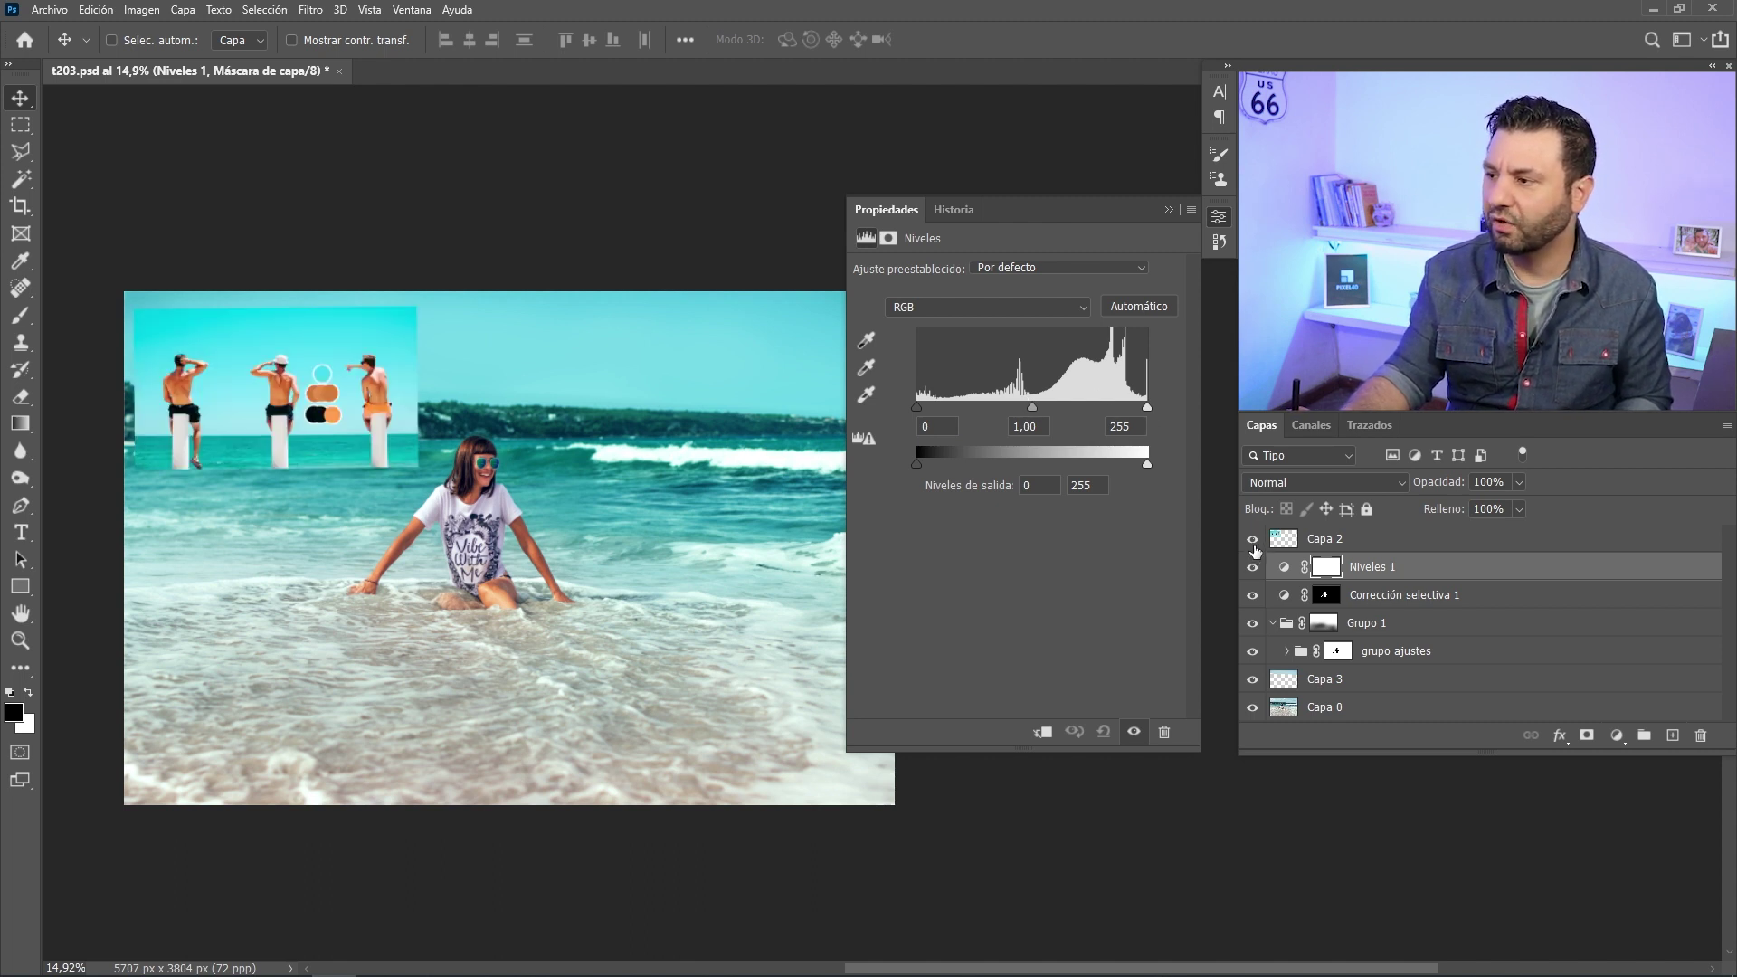
pyautogui.click(1253, 540)
pyautogui.moveTo(1148, 407); pyautogui.dragTo(1124, 404)
pyautogui.moveTo(1020, 408); pyautogui.dragTo(1015, 410)
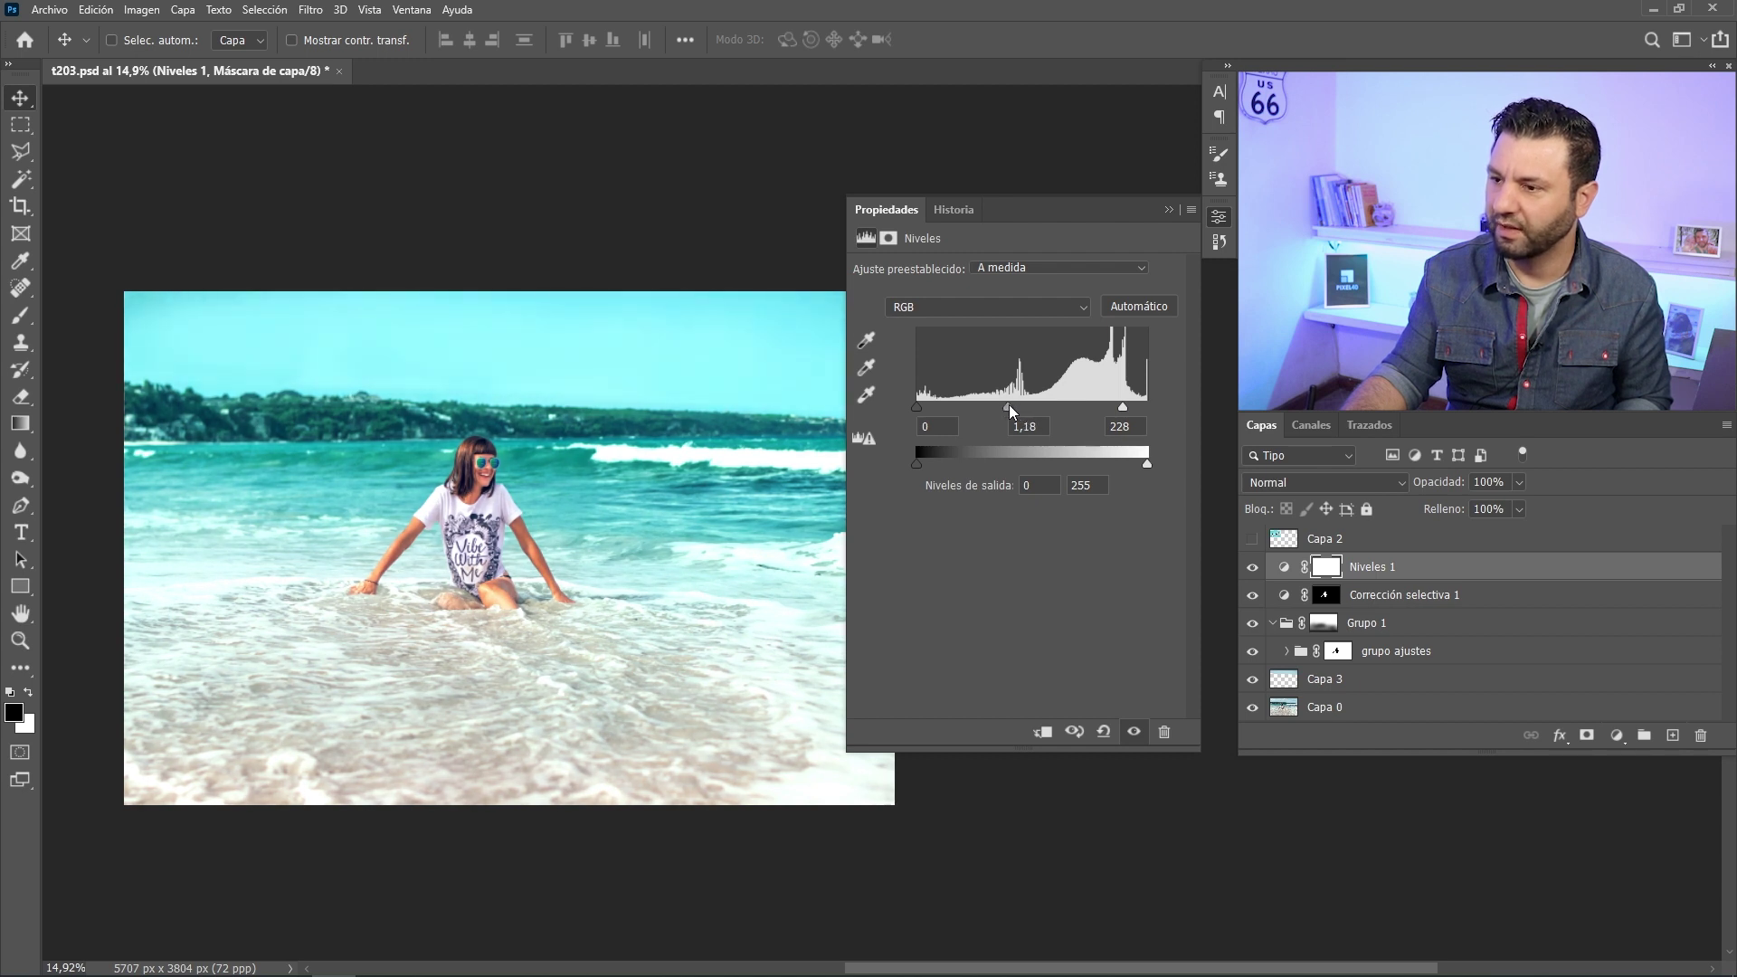
pyautogui.moveTo(1011, 406); pyautogui.dragTo(1013, 407)
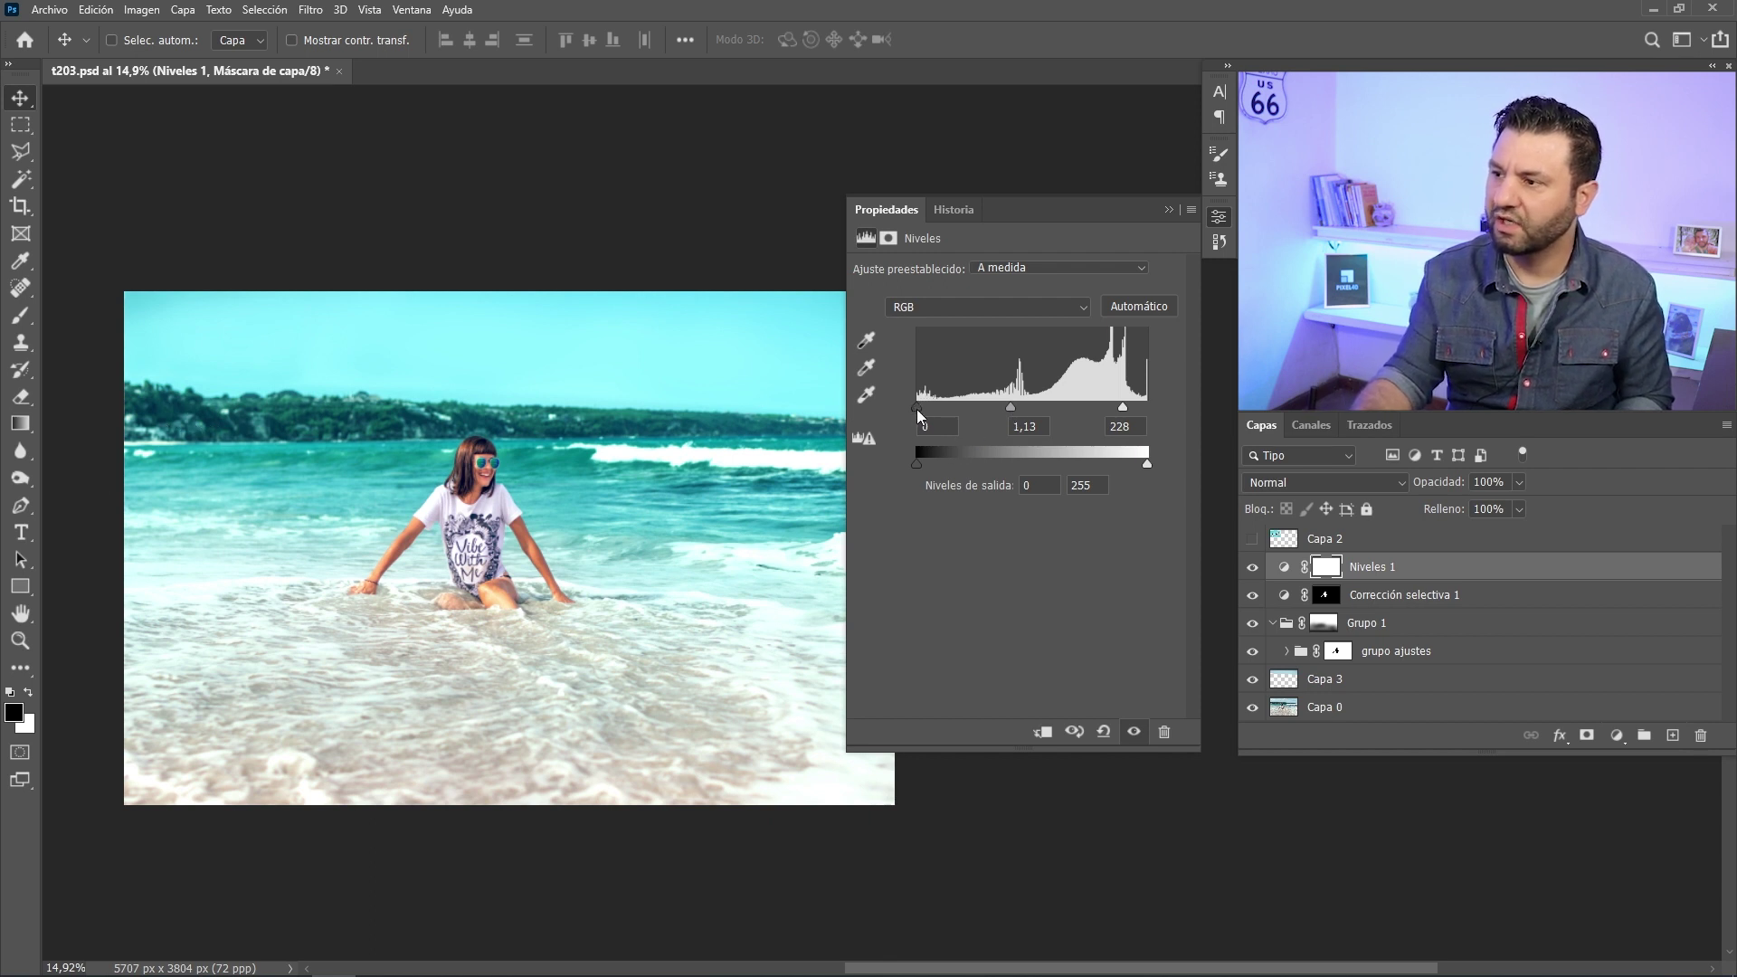
pyautogui.moveTo(917, 409); pyautogui.dragTo(940, 416)
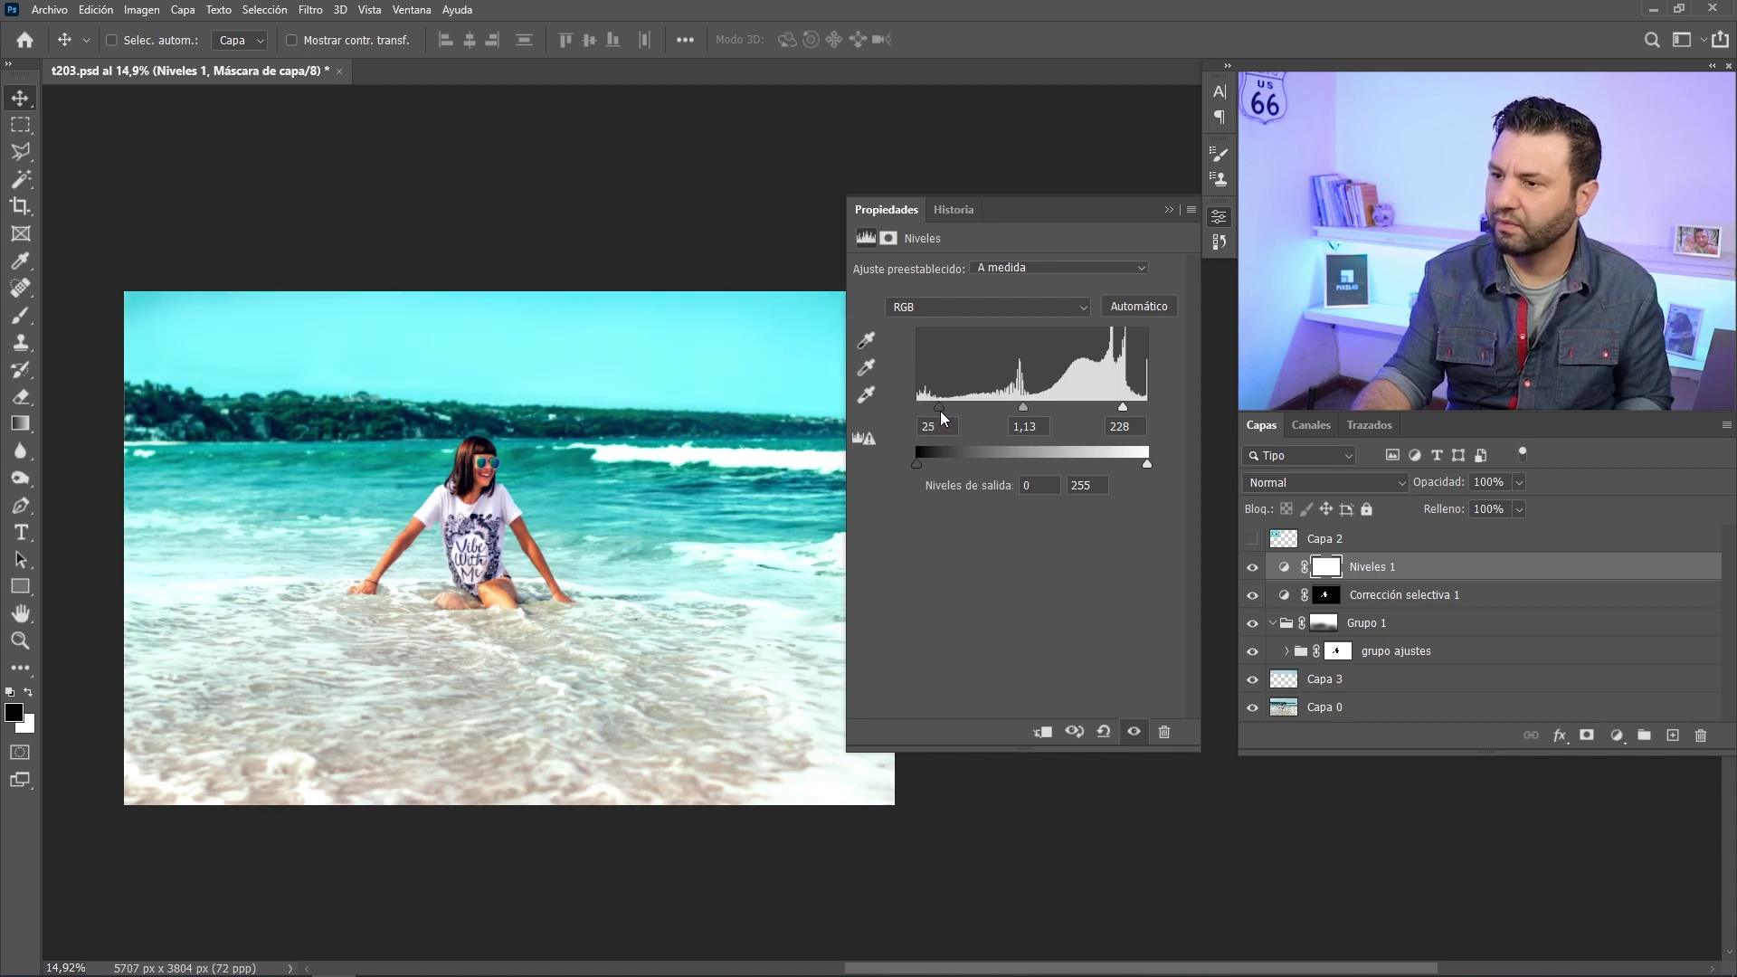
pyautogui.moveTo(940, 415); pyautogui.dragTo(1018, 409)
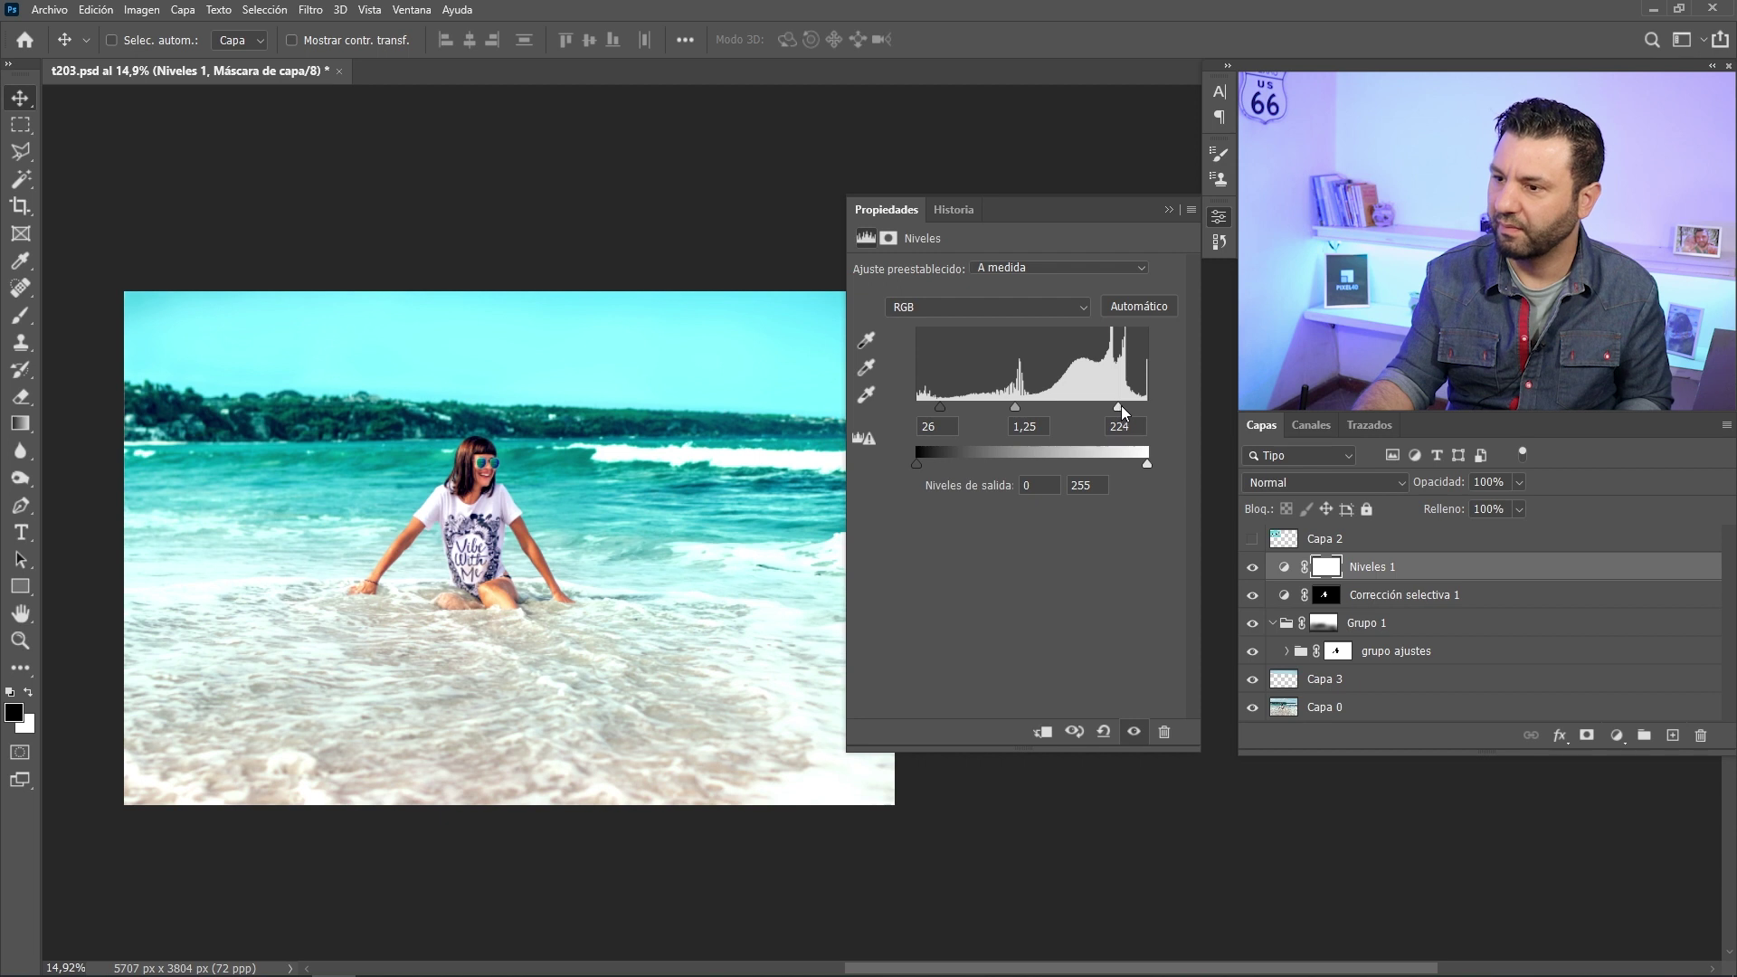
pyautogui.click(1330, 566)
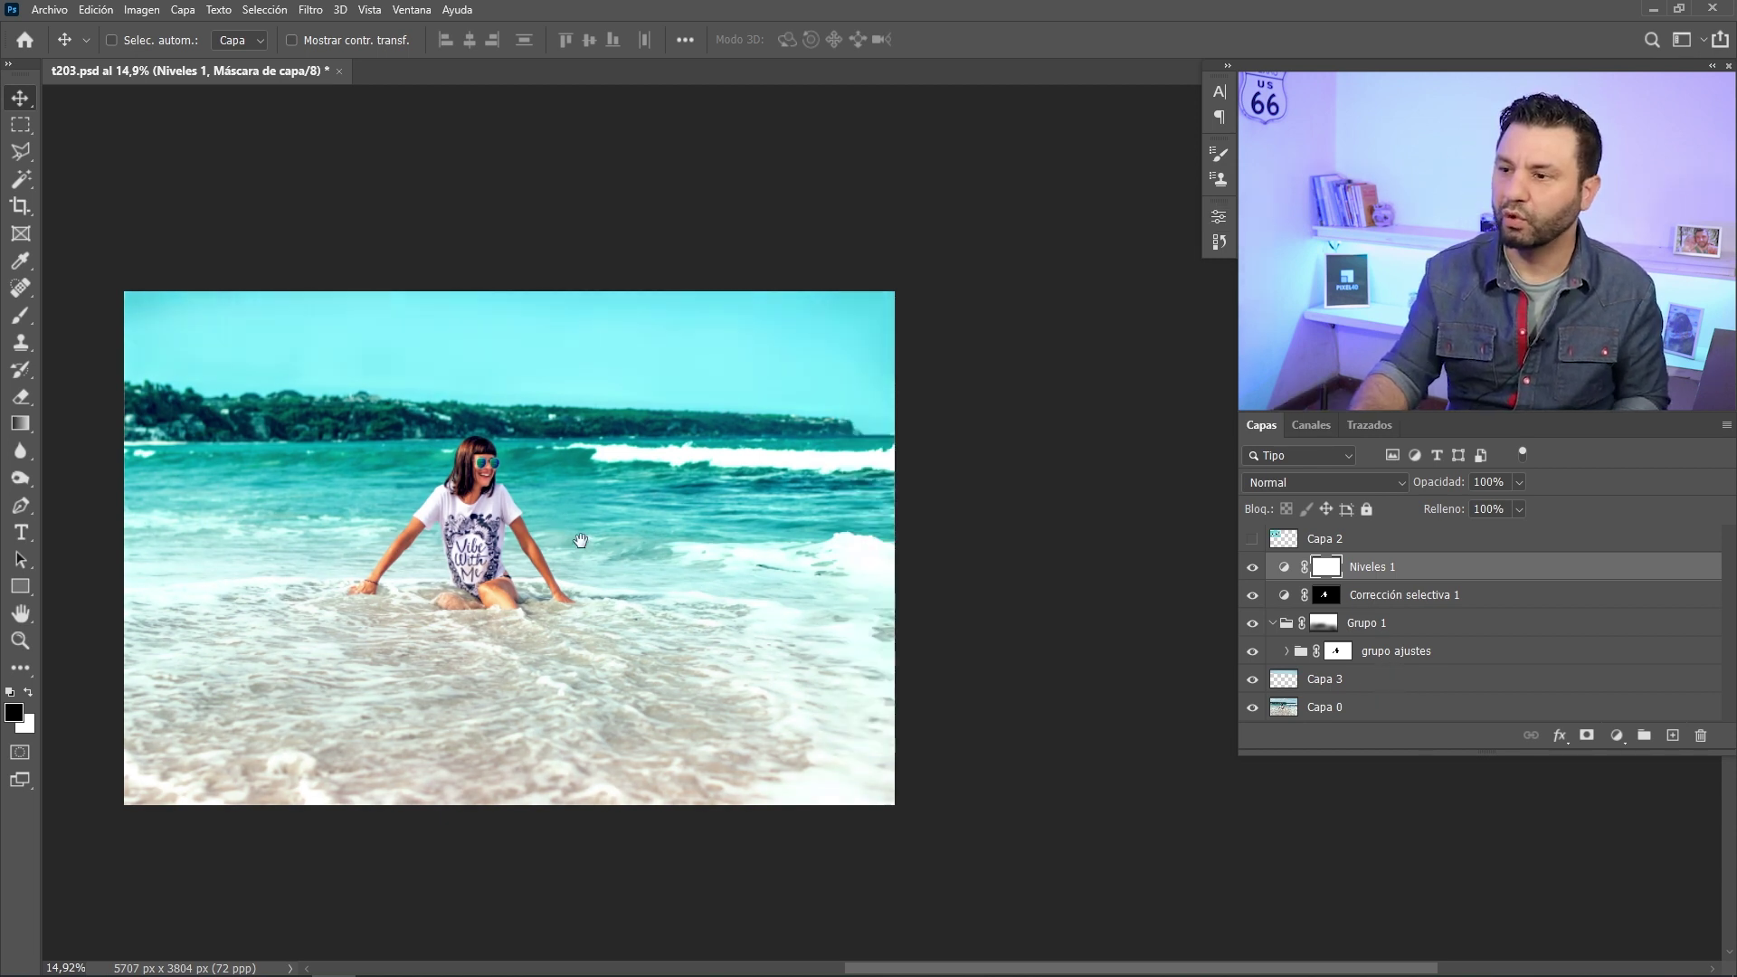
# - Select all adjustment layers from Niveles 1 up to grupo ajustes
pyautogui.scroll(2, 581, 540)
pyautogui.scroll(1, 633, 535)
pyautogui.scroll(1, 688, 529)
pyautogui.scroll(2, 756, 522)
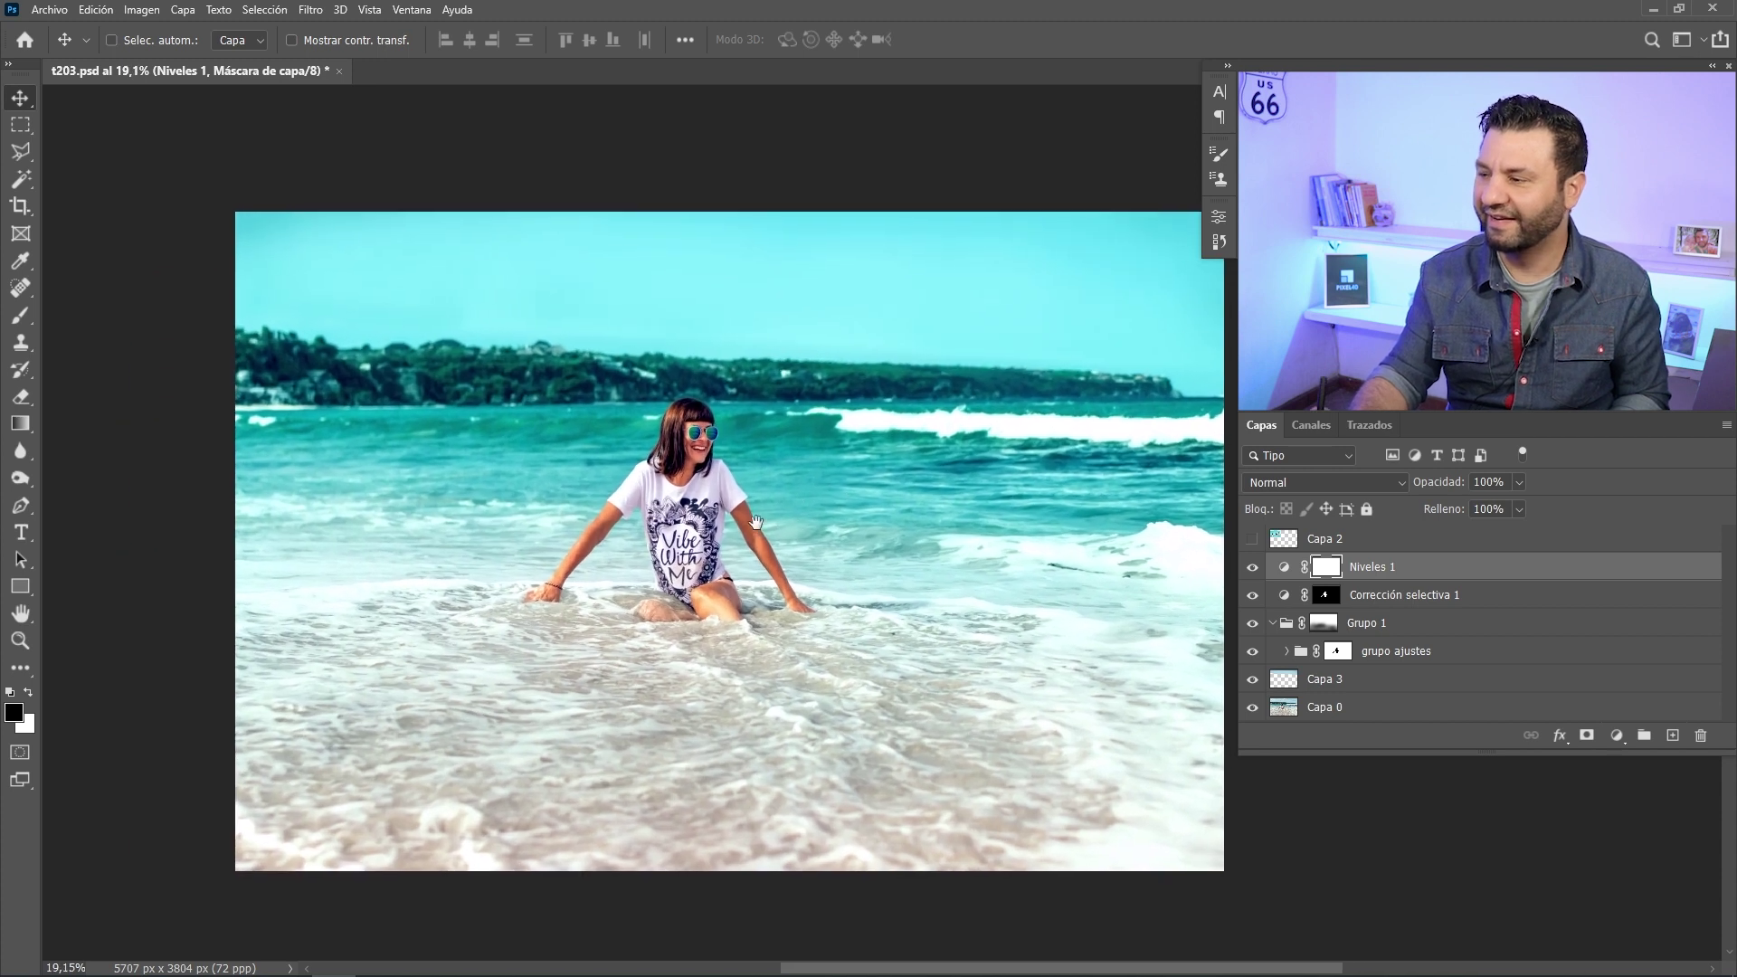
pyautogui.keyDown('shift'); pyautogui.click(1429, 658); pyautogui.keyUp('shift')
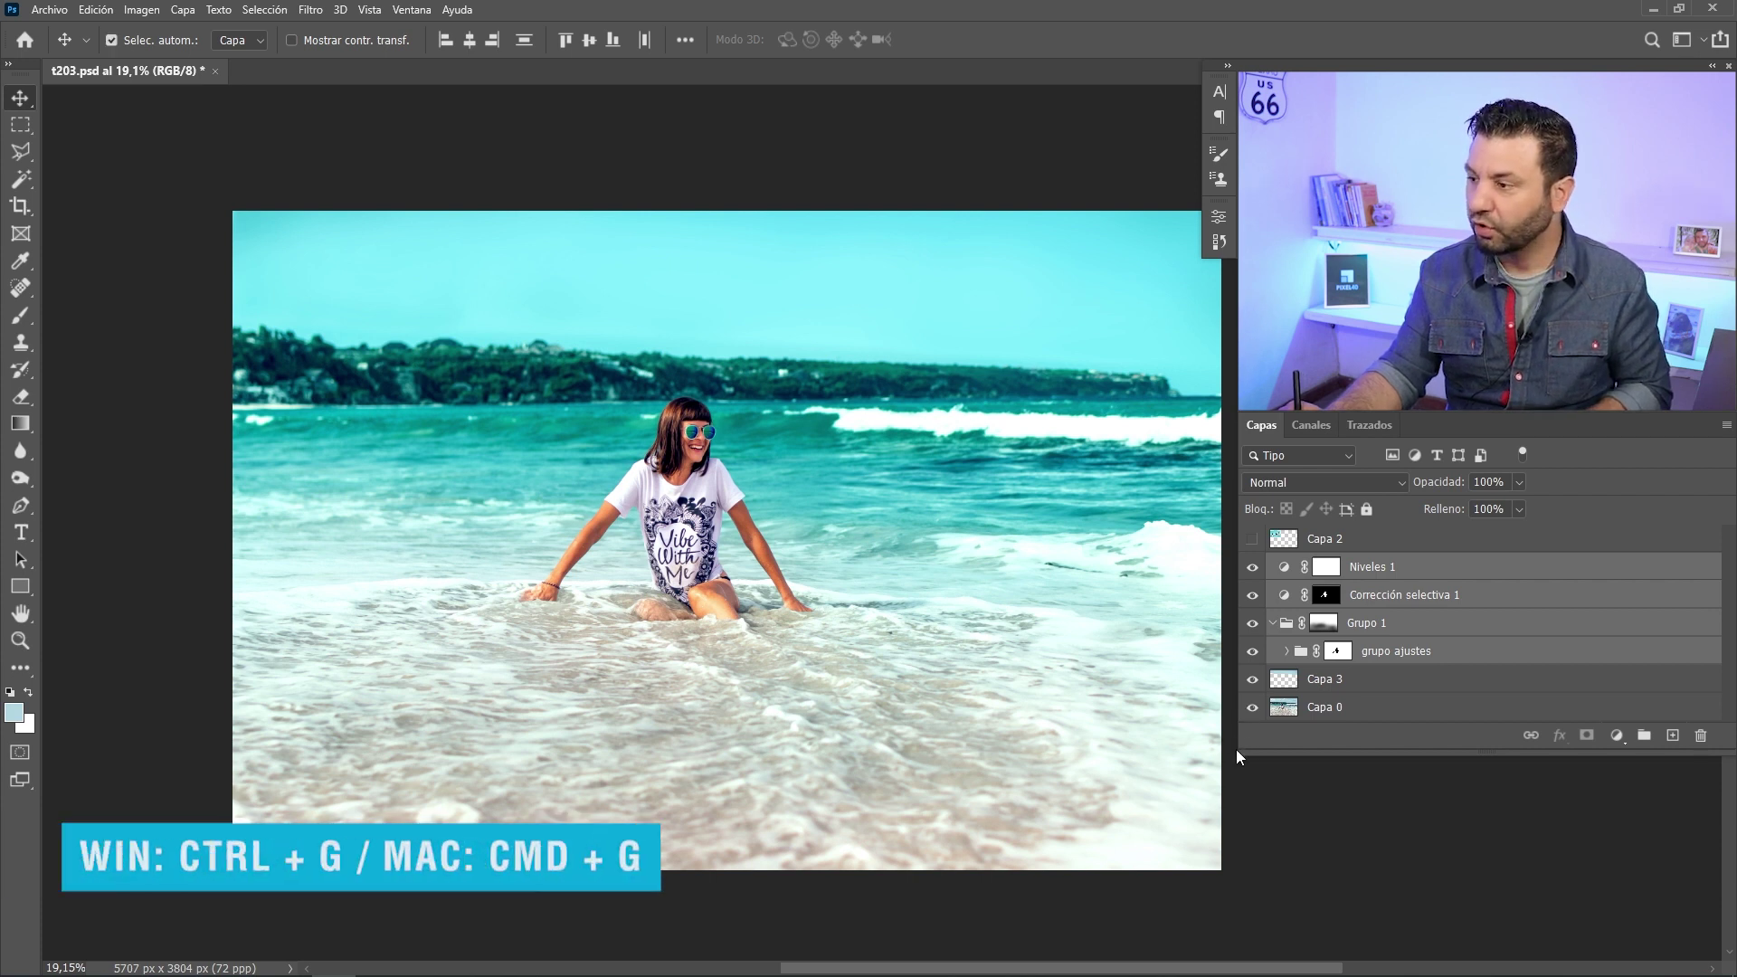
# - Group the selected adjustments into Grupo 2, compare it on/off, and set 80% opacity
pyautogui.hotkey('ctrl', 'g')
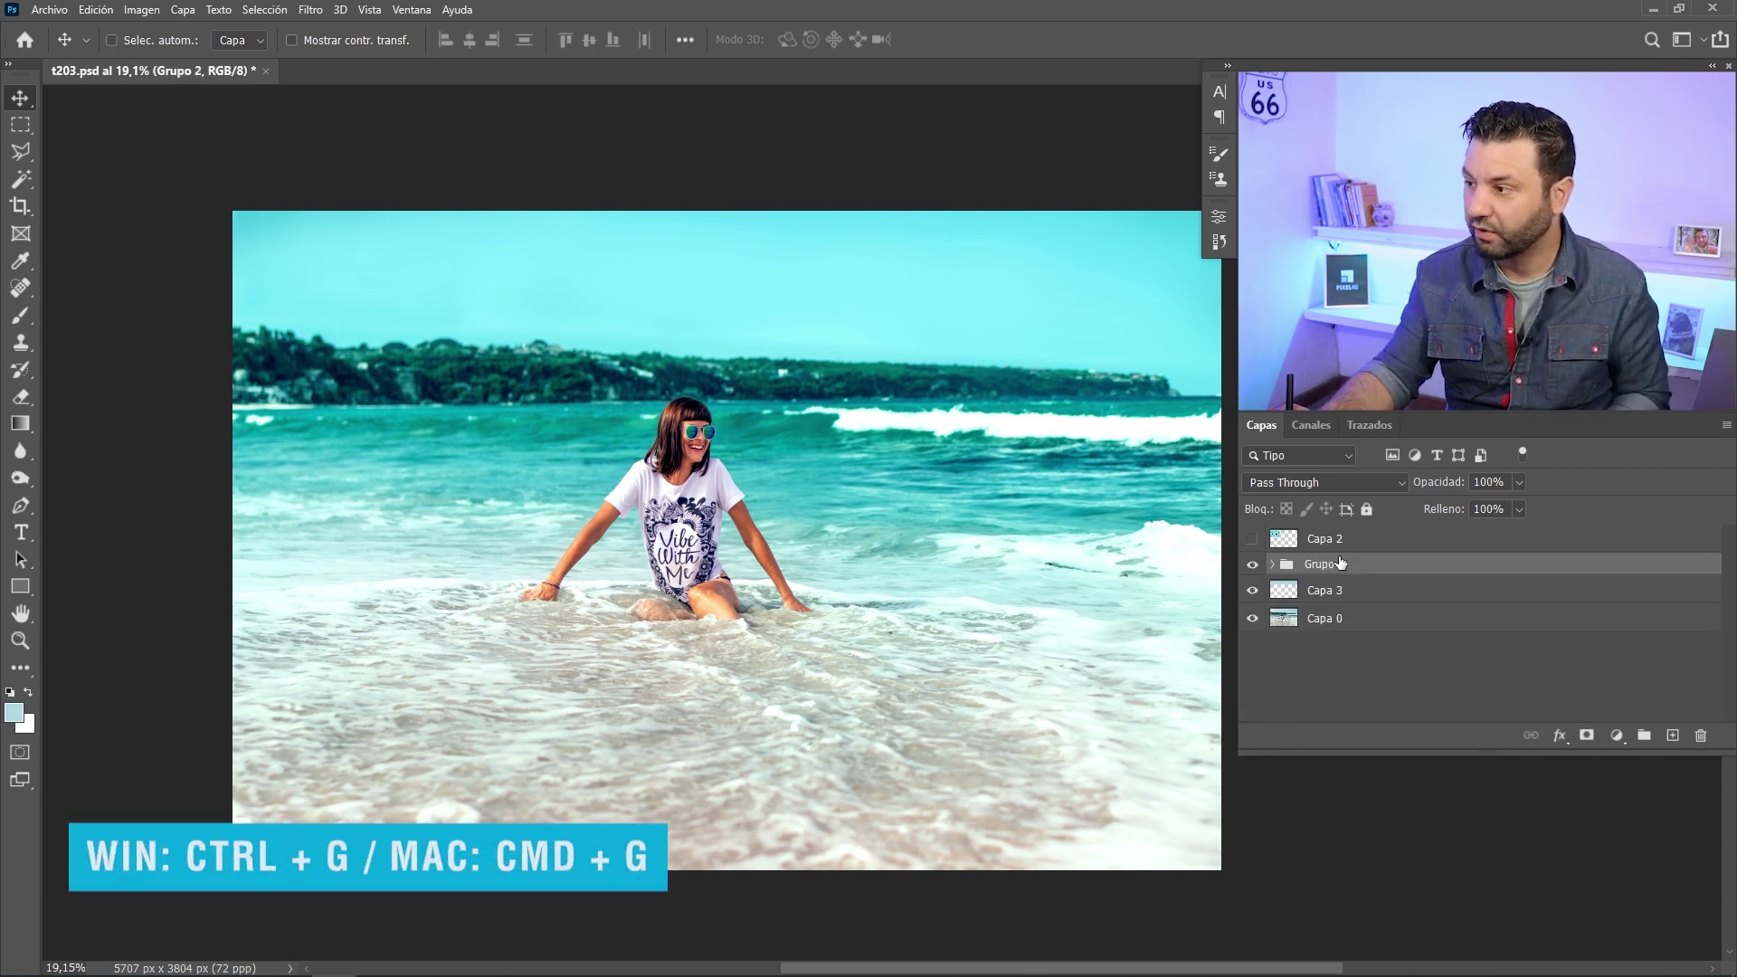
pyautogui.click(1252, 564)
pyautogui.click(1252, 564)
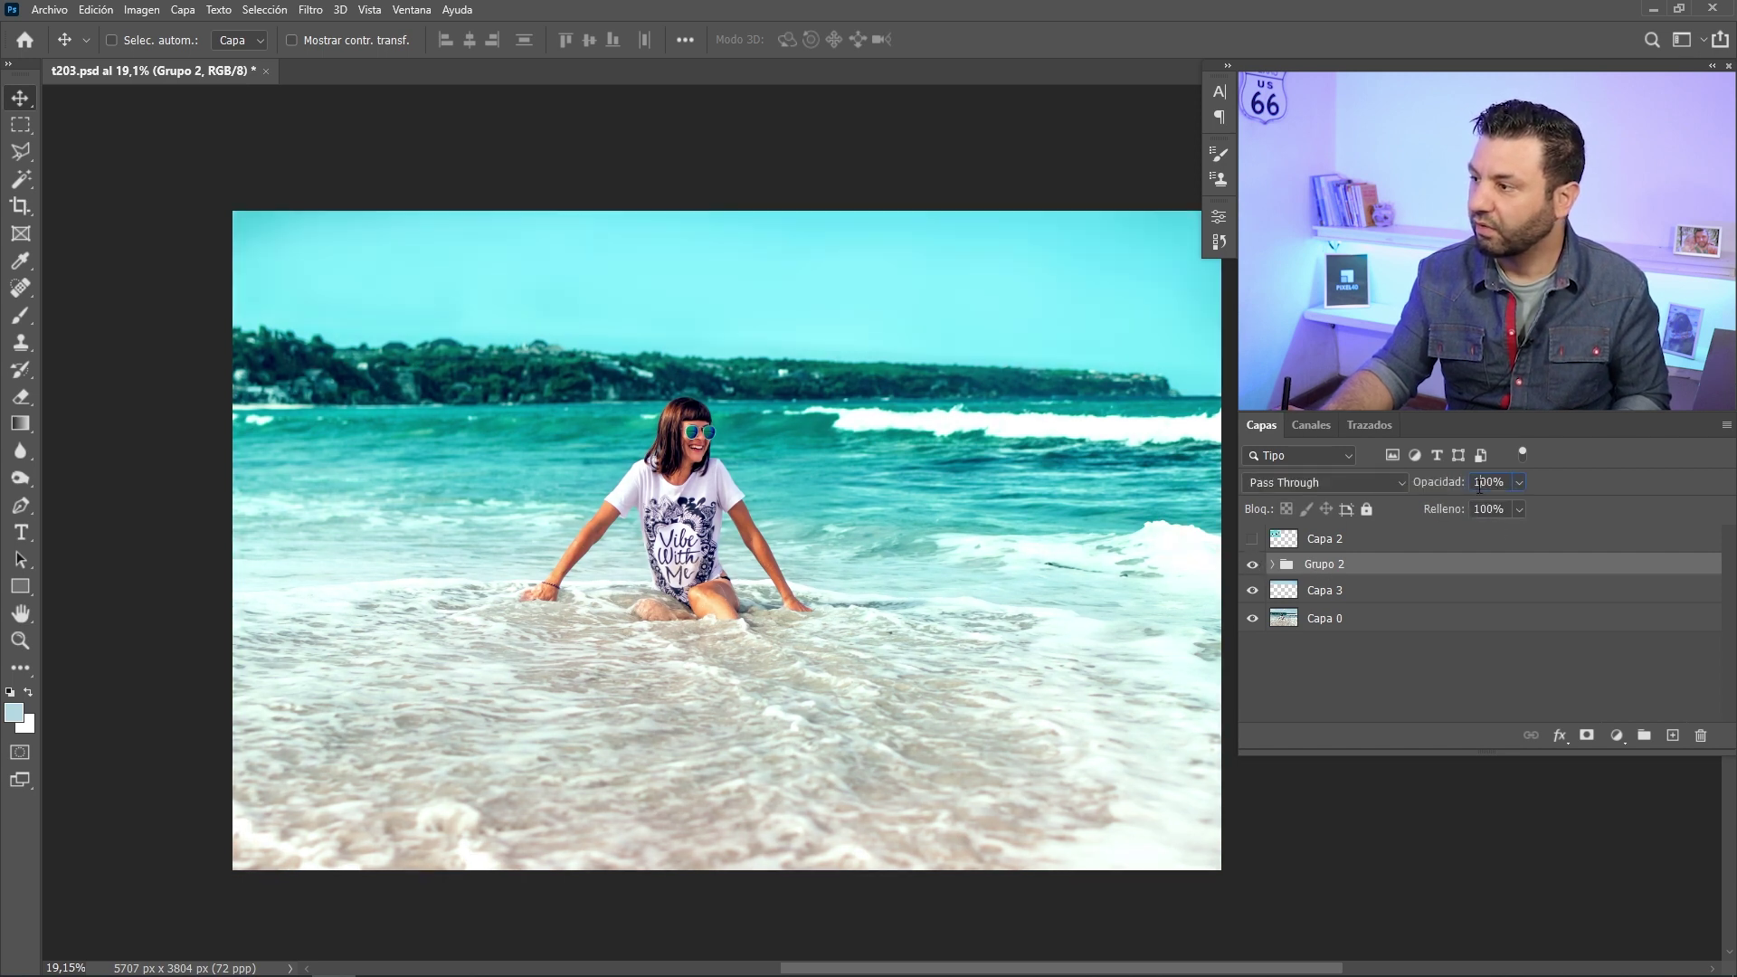
pyautogui.moveTo(1426, 490); pyautogui.dragTo(1509, 485)
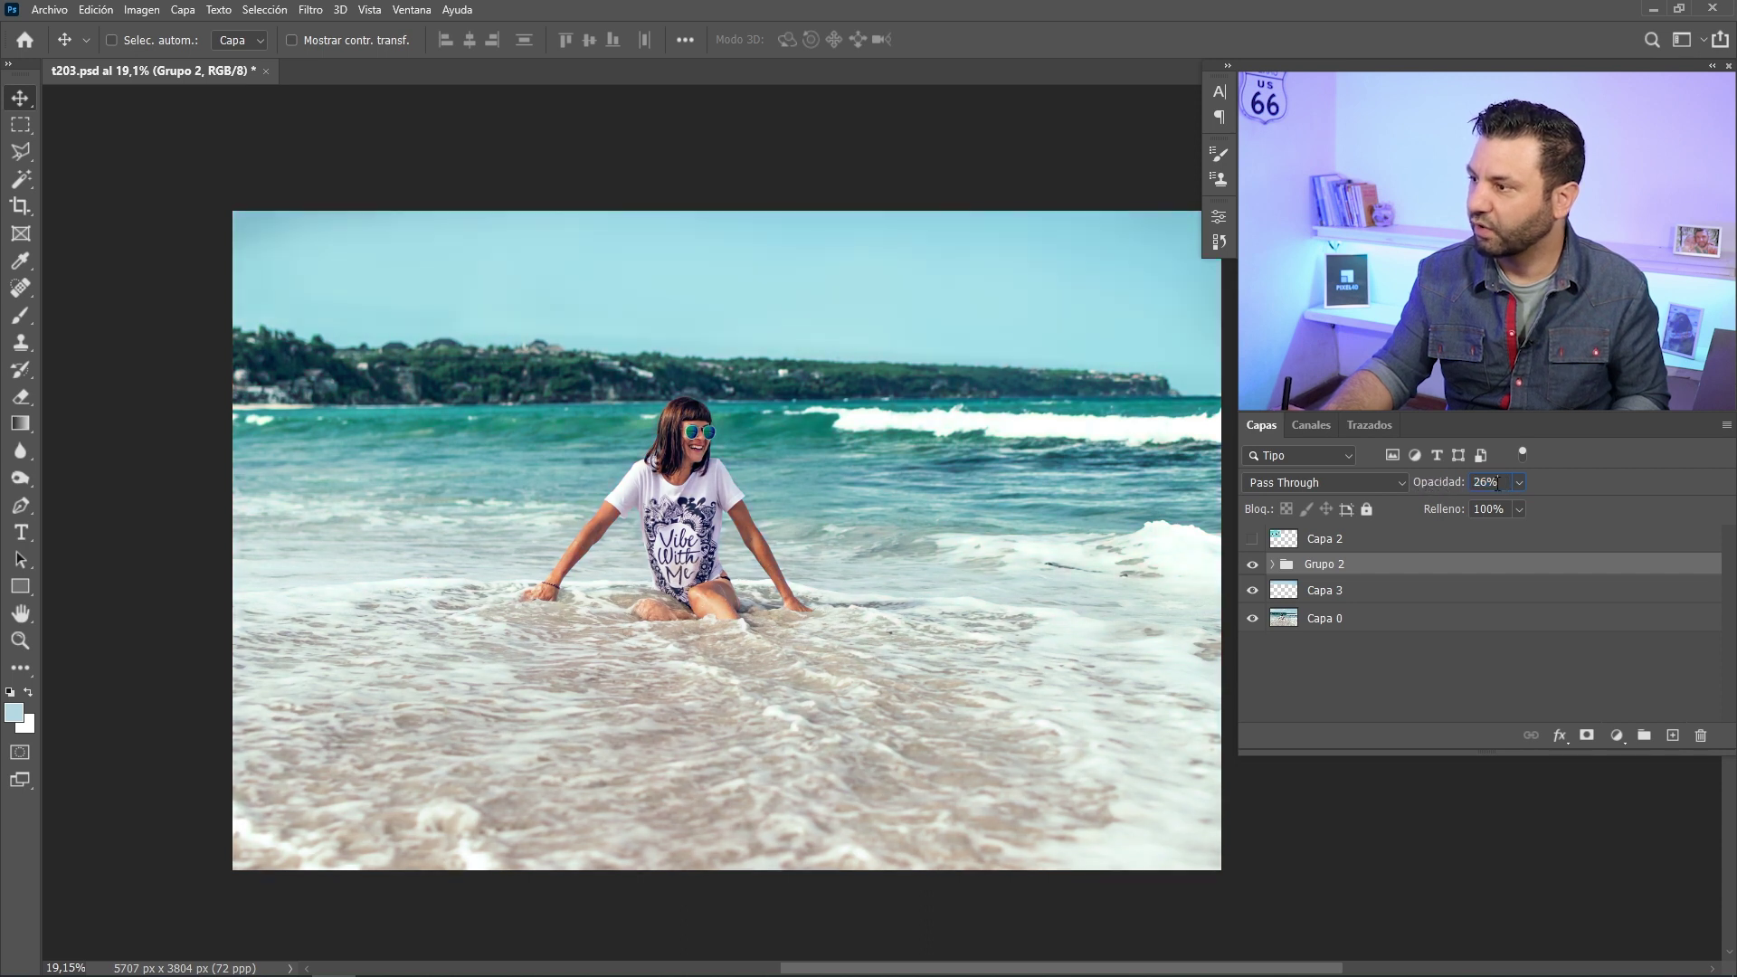
pyautogui.write('10')
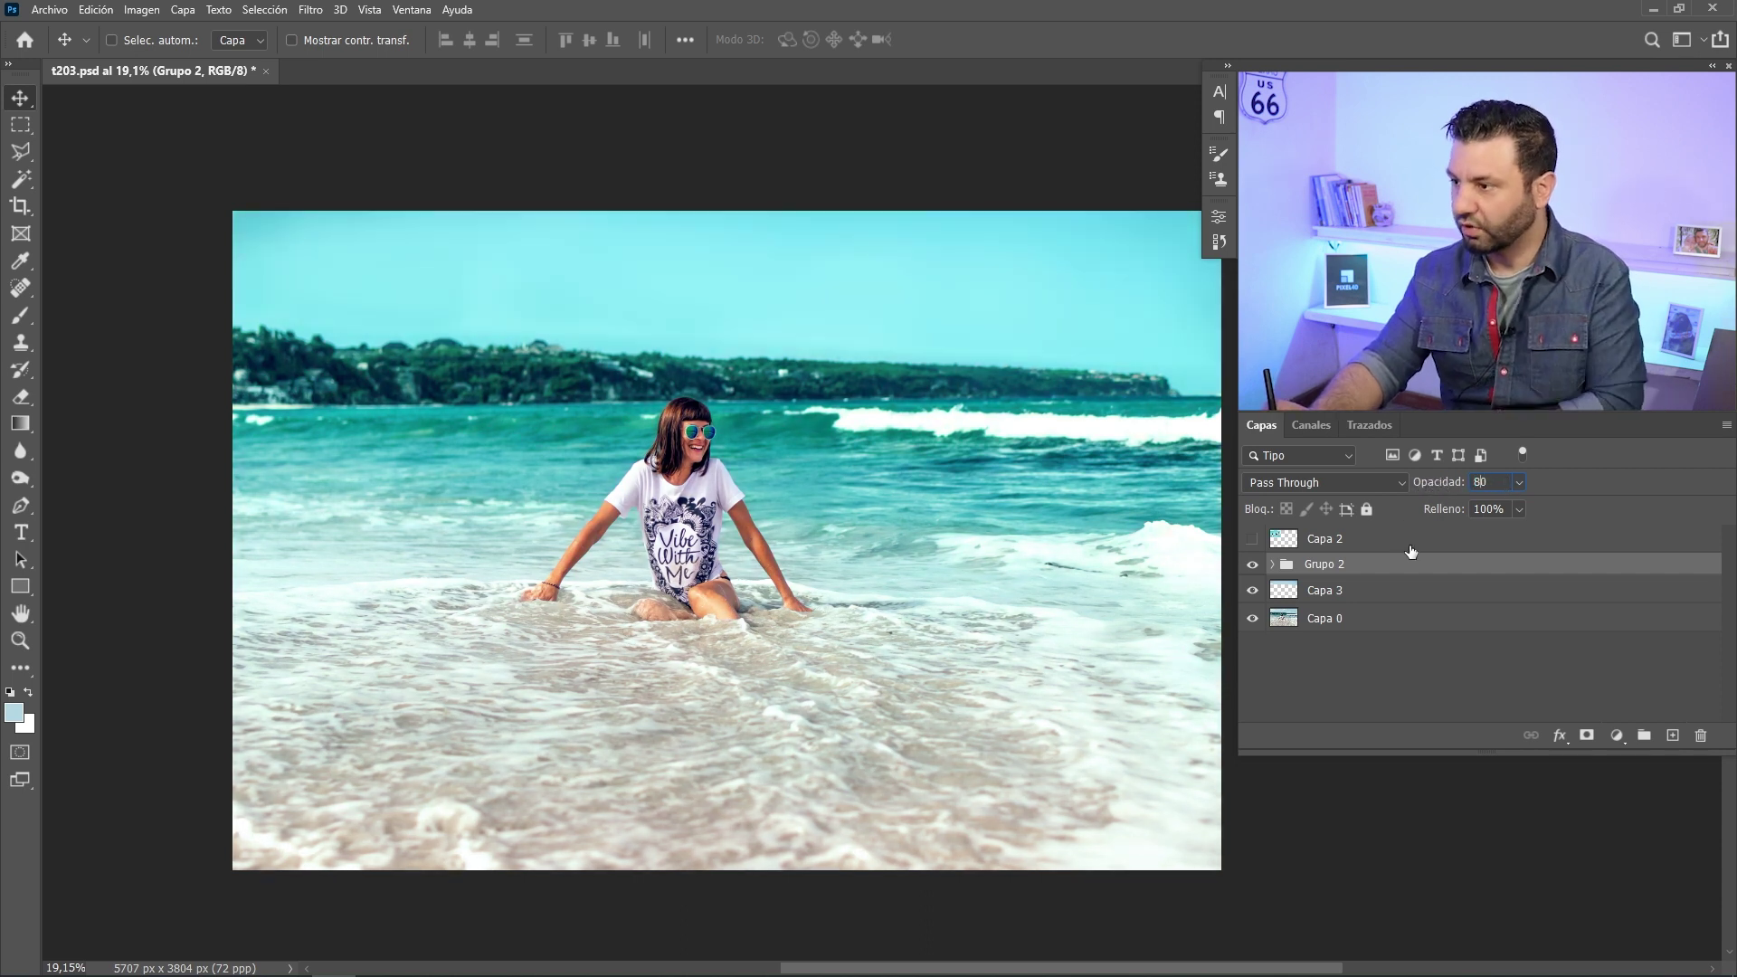
pyautogui.press('Return')
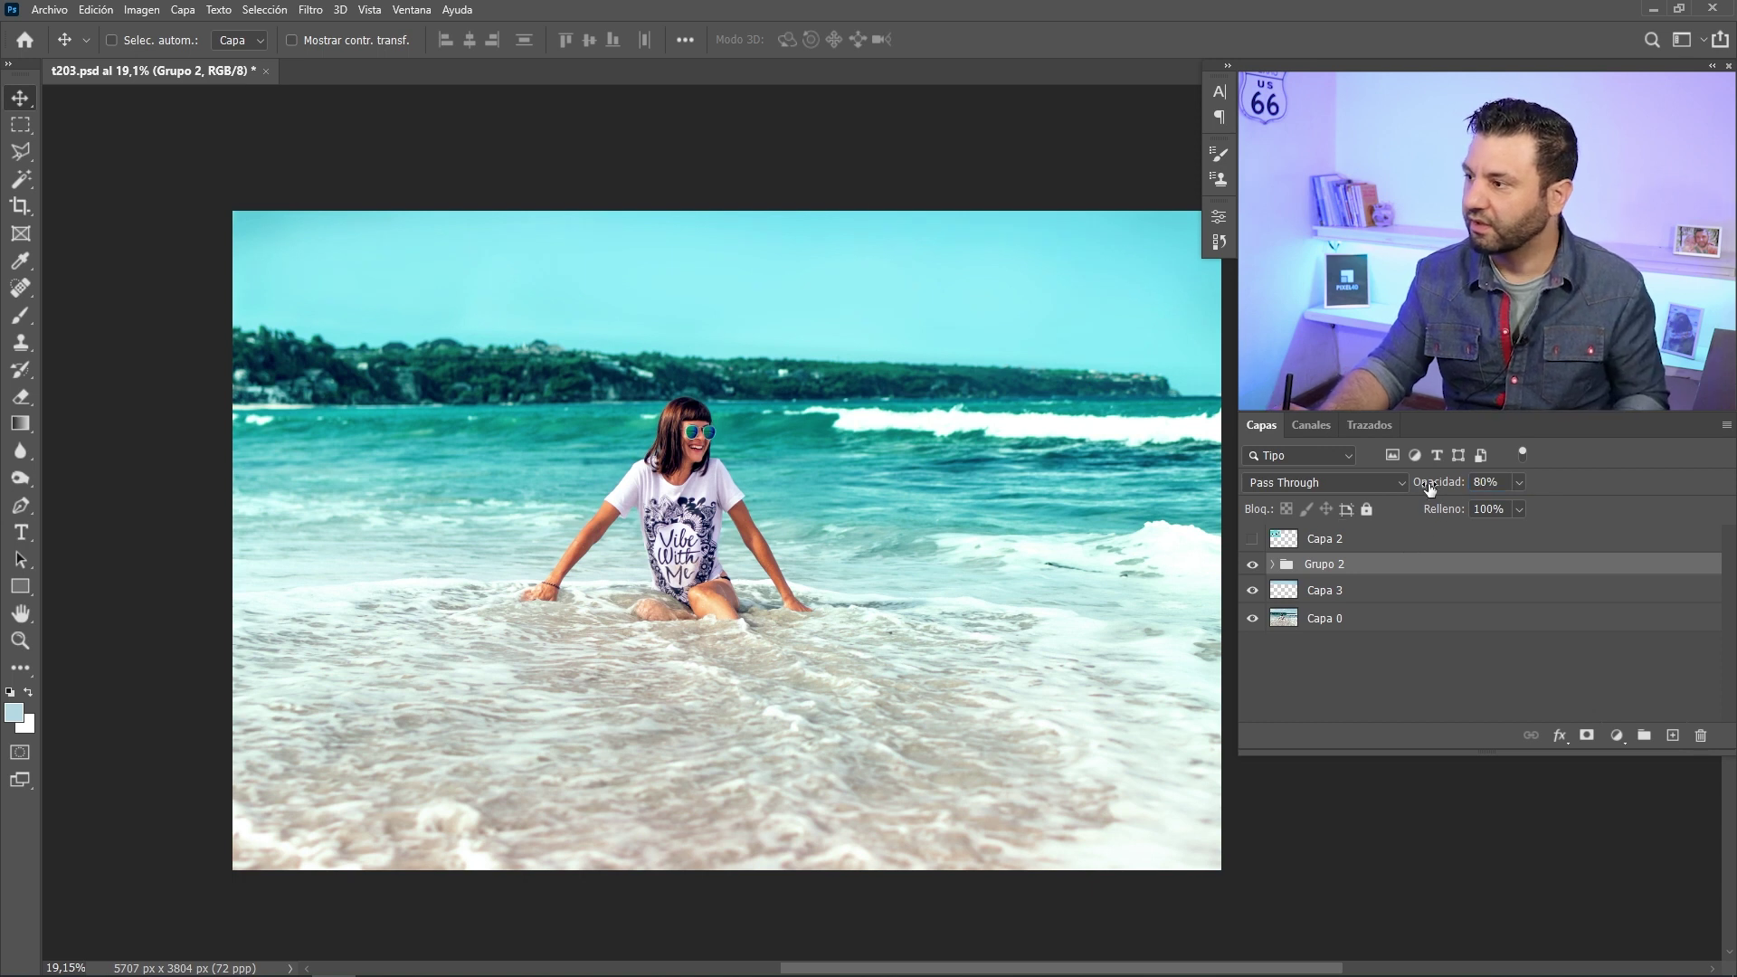